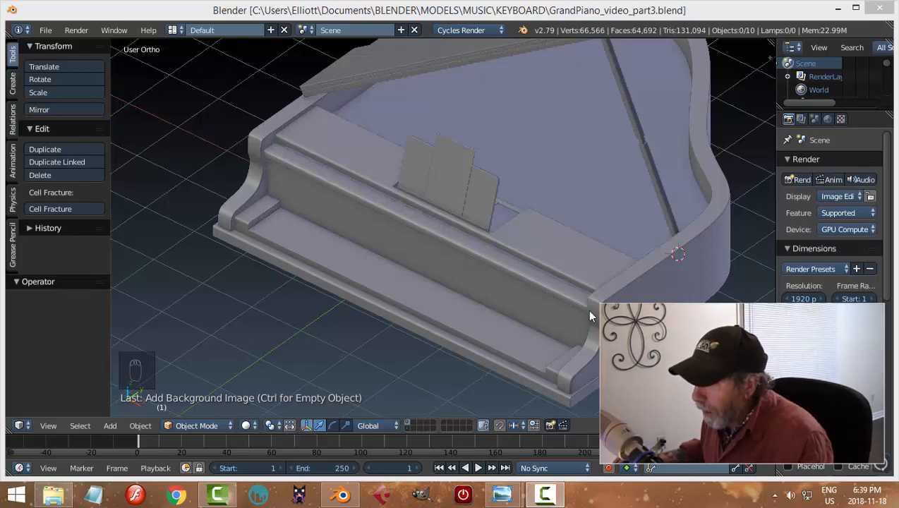
Hide the piano's raised lid and its support prop.
middle_drag(538, 321, 523, 290)
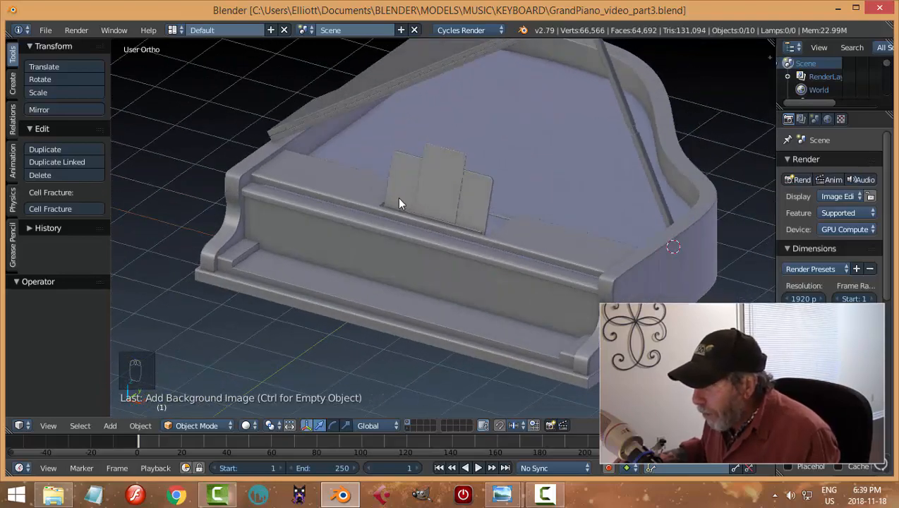
middle_drag(482, 222, 463, 243)
right_click(615, 117)
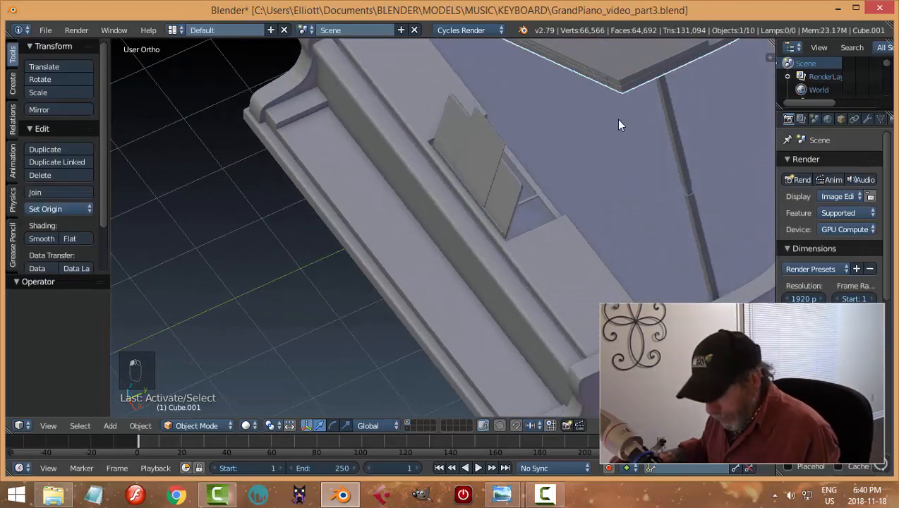
key(h)
right_click(668, 134)
key(h)
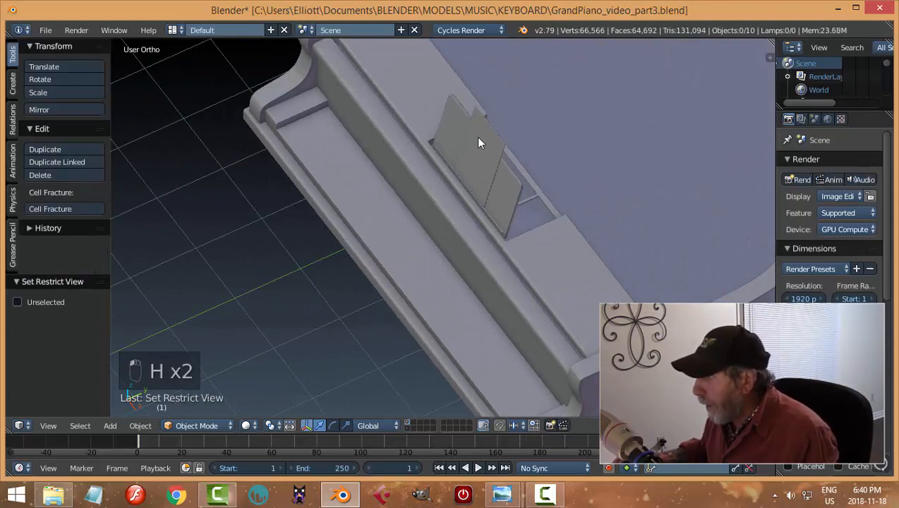
Widen the cutout around the music stand by scaling its two side edges by about 1.21 along X, working in top wireframe view.
right_click(452, 110)
key(KP_7)
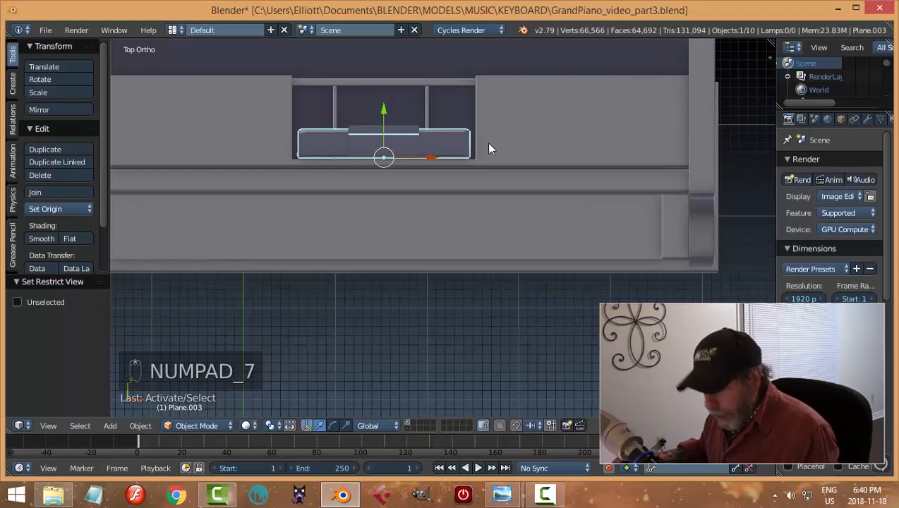
key(a)
key(a)
key(Tab)
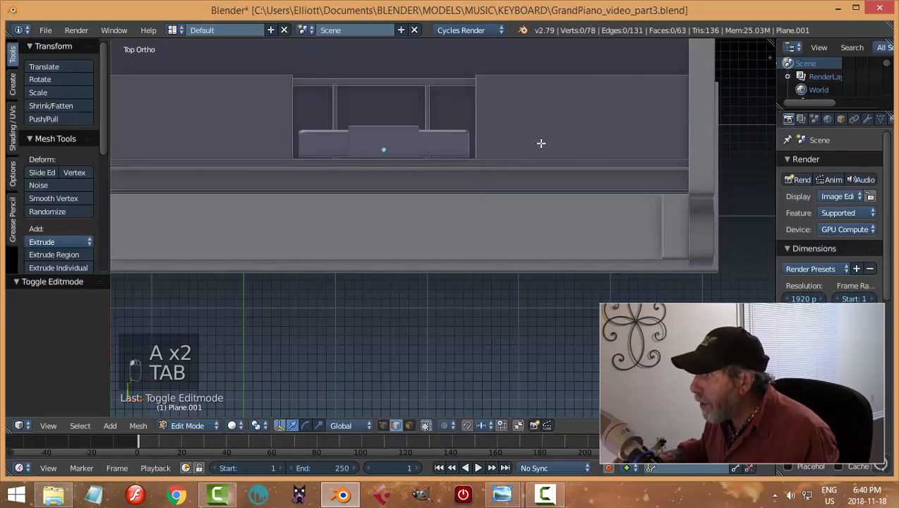
key(z)
click(659, 136)
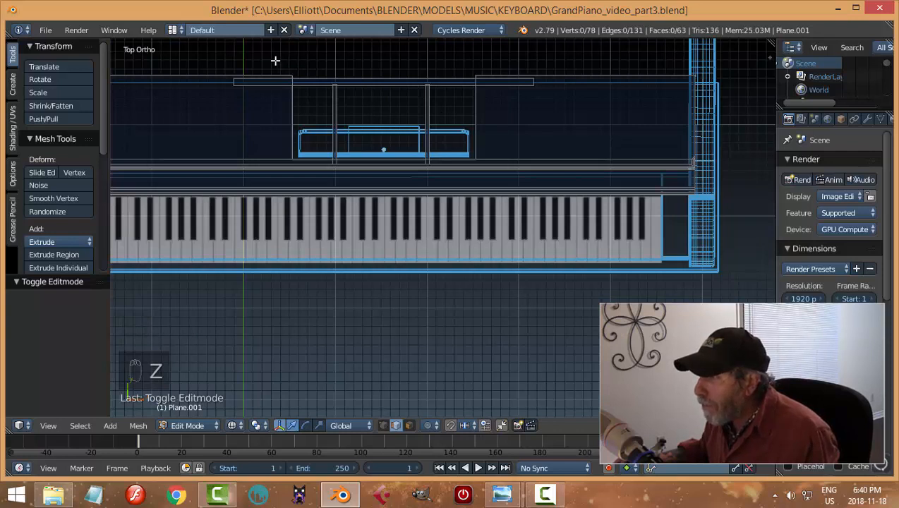
key(b)
drag(262, 45, 309, 178)
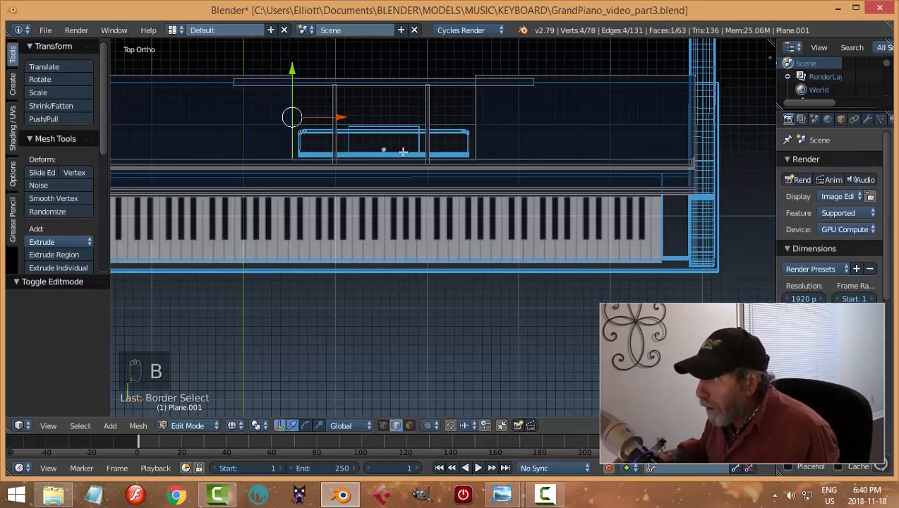
key(b)
drag(457, 43, 519, 187)
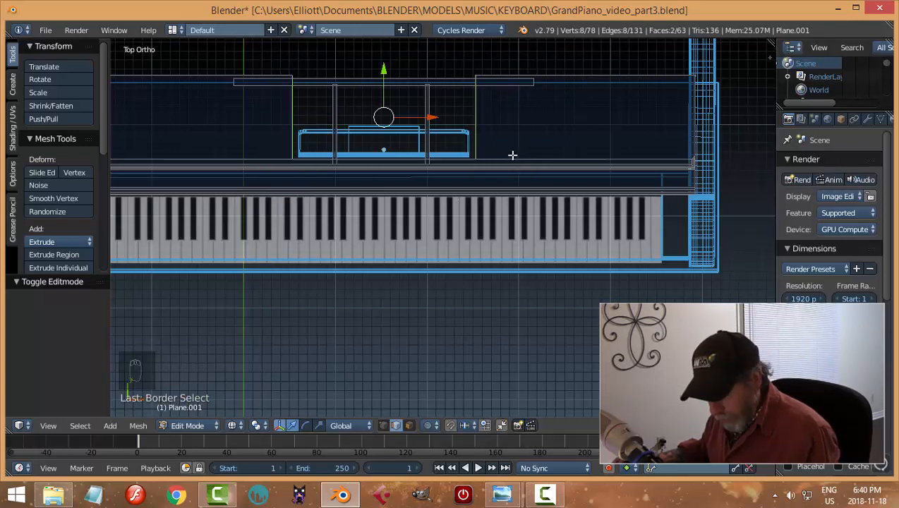
key(s)
key(x)
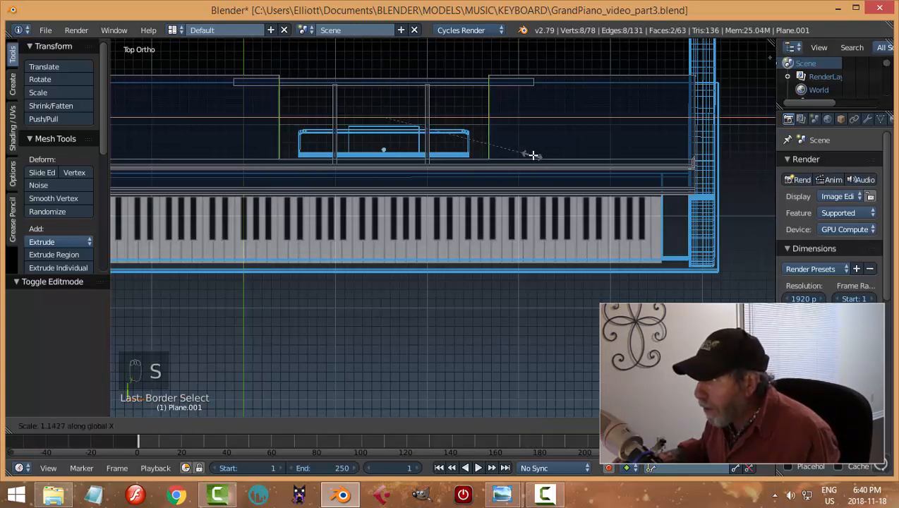
click(542, 155)
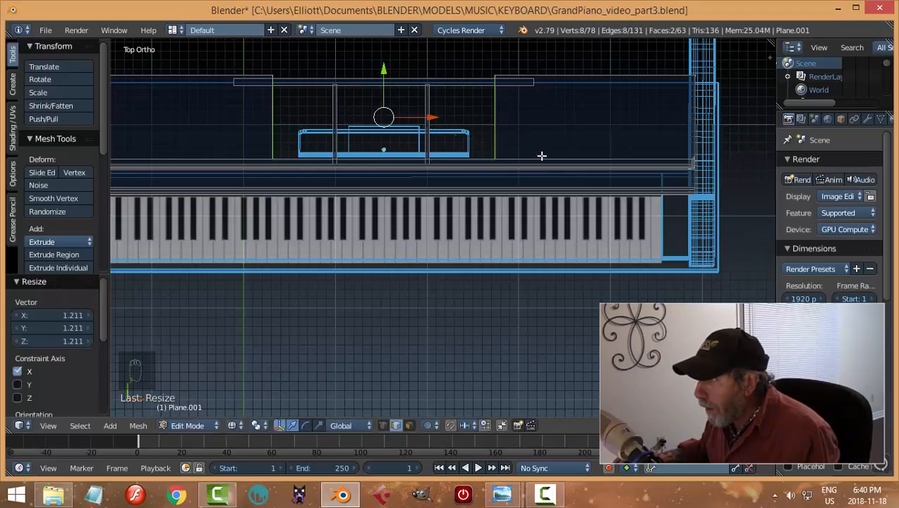
key(a)
middle_drag(530, 166, 554, 145)
key(z)
click(490, 201)
key(Tab)
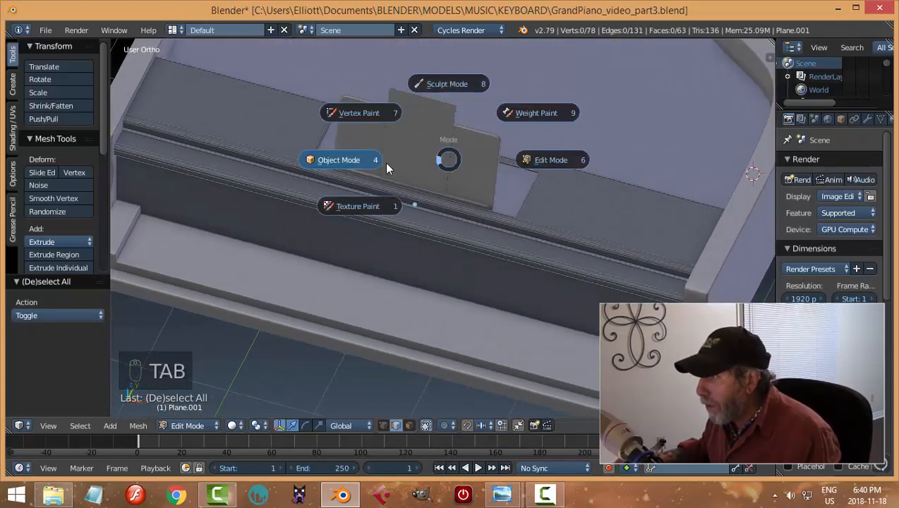
click(384, 163)
Scale the whole mesh of the wide music stand board along X until it nearly fills the widened cutout.
right_click(493, 160)
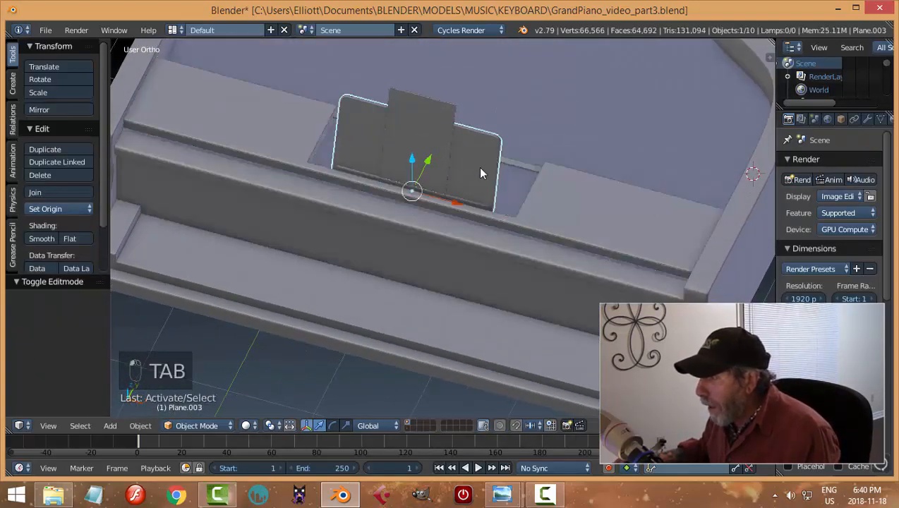
key(KP_7)
key(Tab)
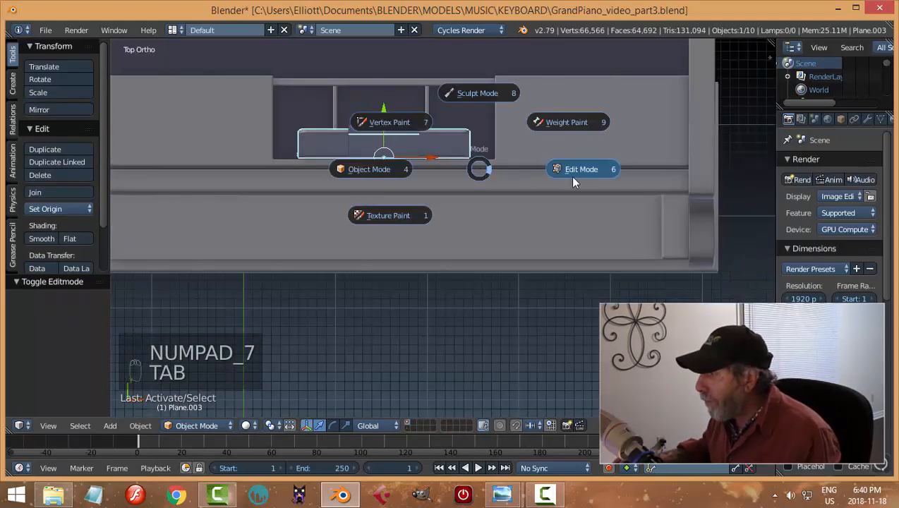
click(573, 182)
key(a)
key(a)
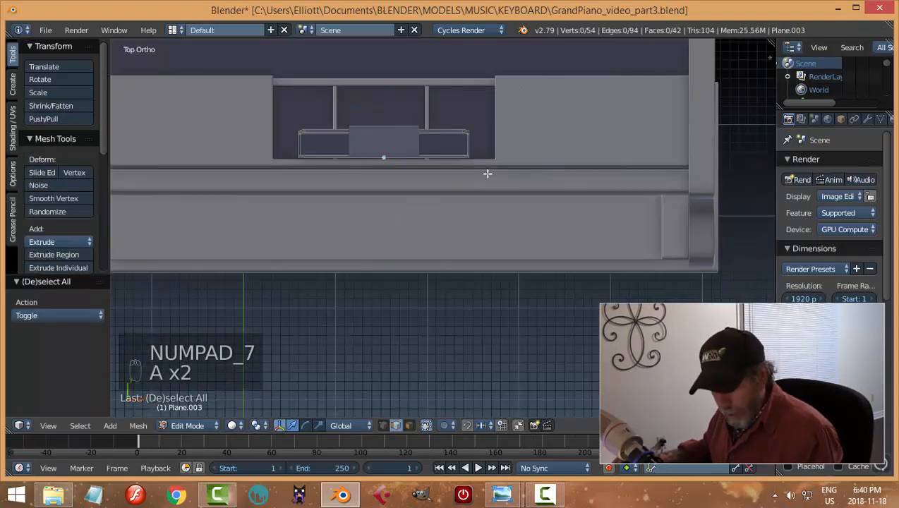
key(z)
click(590, 174)
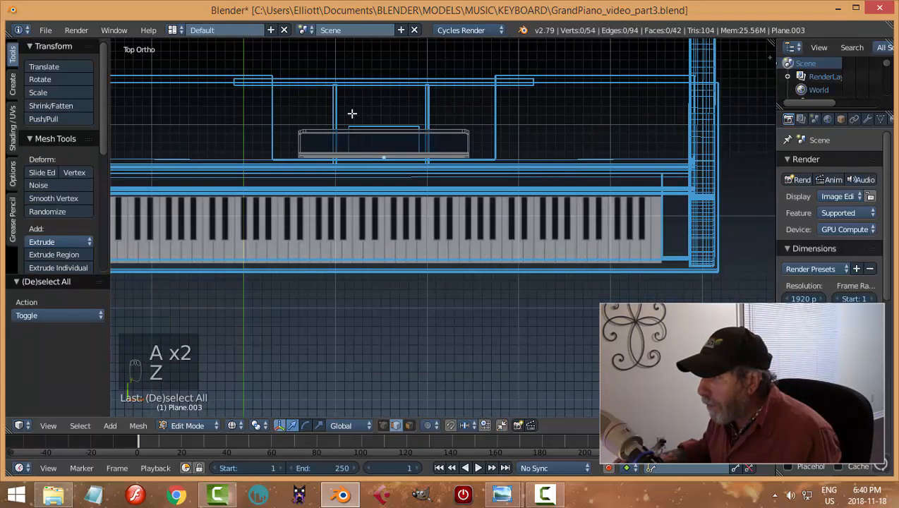
key(a)
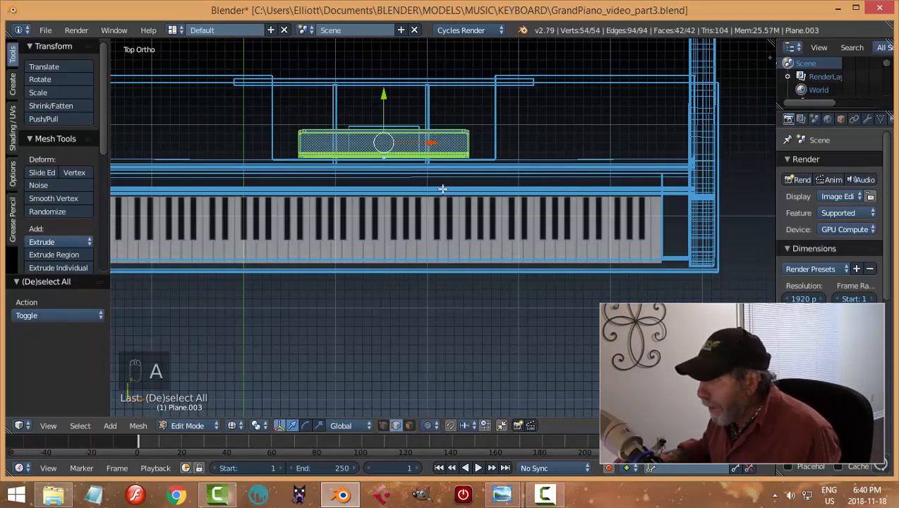
scroll(442, 189, up, 1)
scroll(441, 189, down, 1)
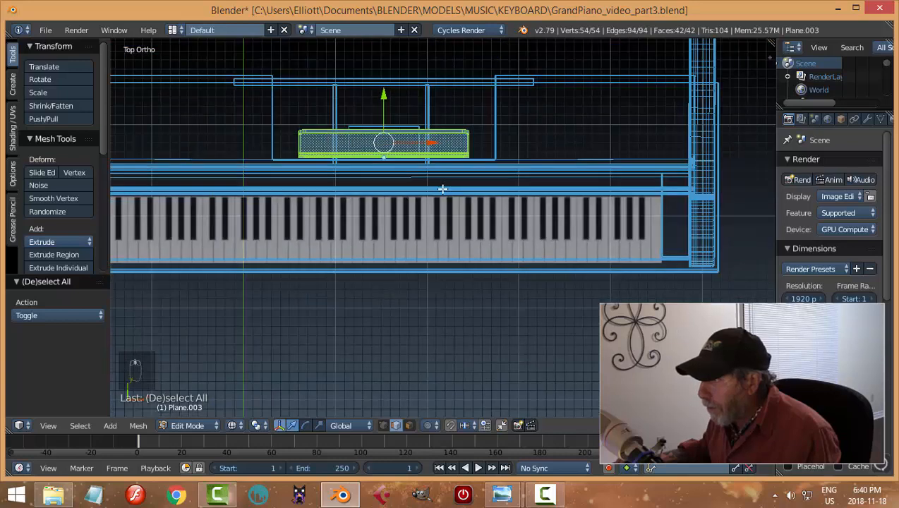
key(s)
key(x)
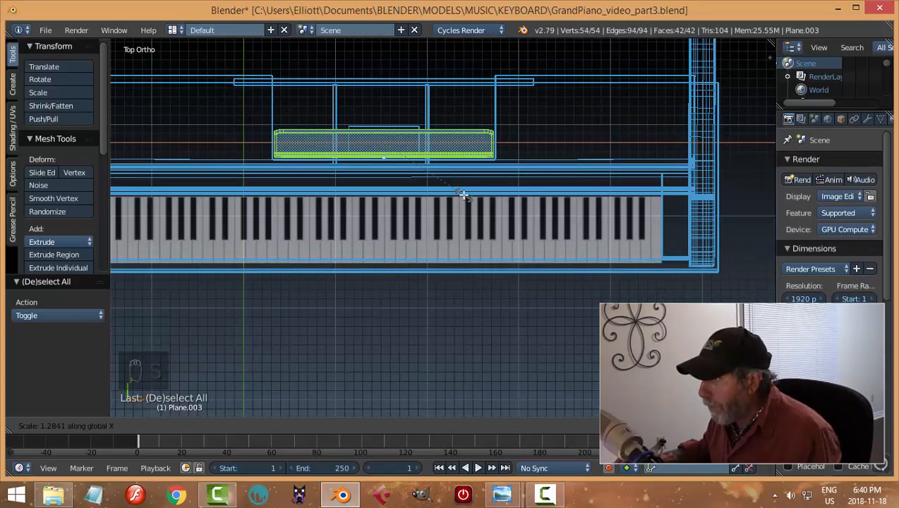
click(463, 195)
key(a)
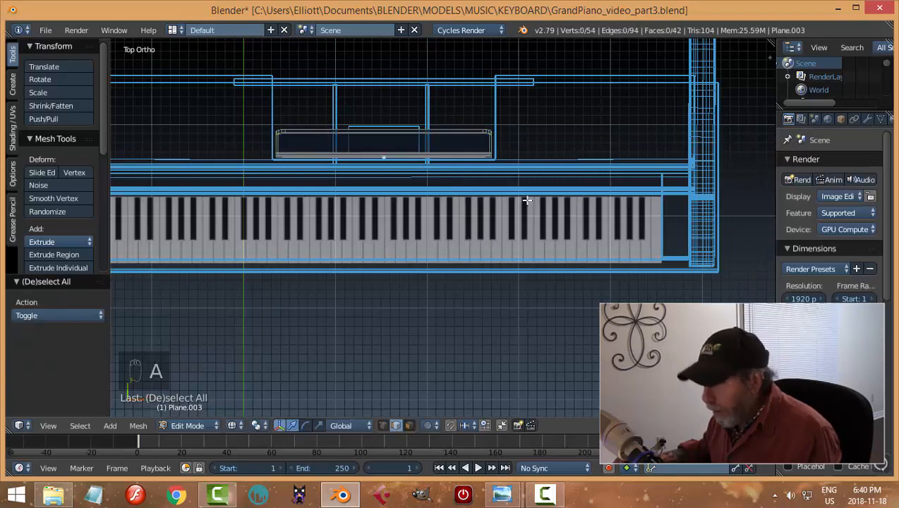
key(z)
click(535, 269)
mouse_move(535, 269)
middle_down()
mouse_move(465, 221)
mouse_move(449, 188)
mouse_move(507, 167)
mouse_move(403, 175)
mouse_move(333, 167)
mouse_move(521, 178)
middle_up()
key(Tab)
click(392, 219)
key(a)
key(a)
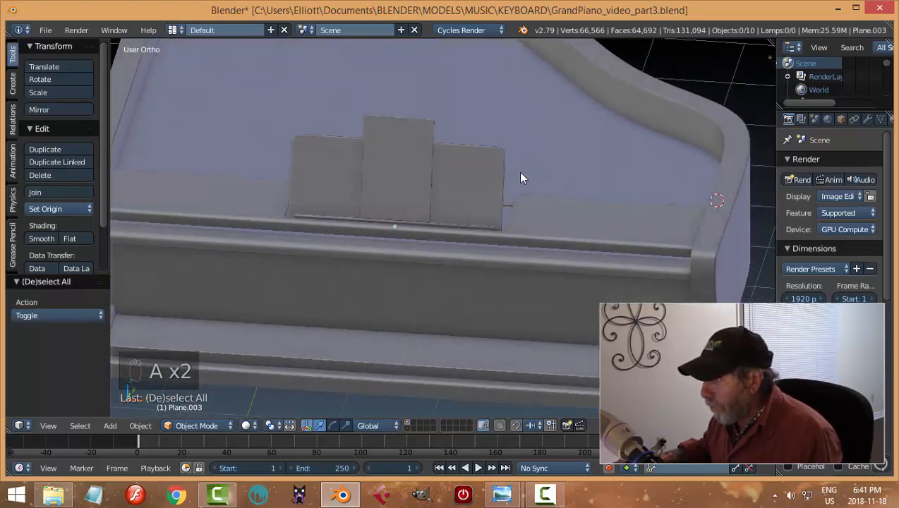
Scale the music stand's taller center panel slightly wider along X.
right_click(406, 189)
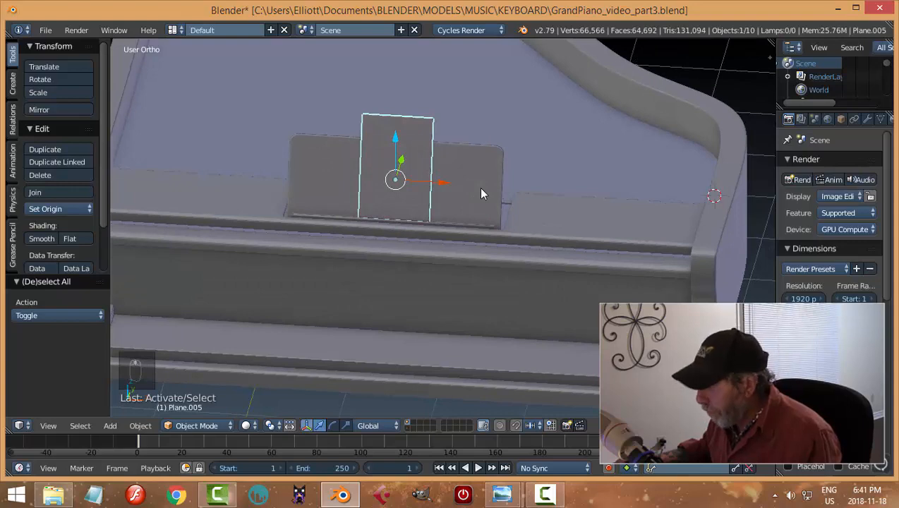
key(s)
key(x)
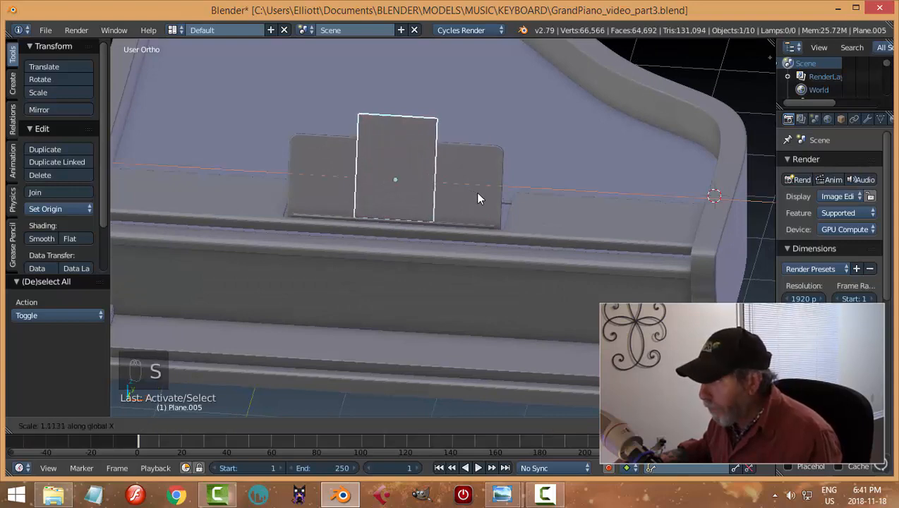
click(476, 192)
key(a)
Unhide the lid and prop, clear the selection, and save the file.
middle_drag(483, 200, 522, 224)
key(alt+h)
key(a)
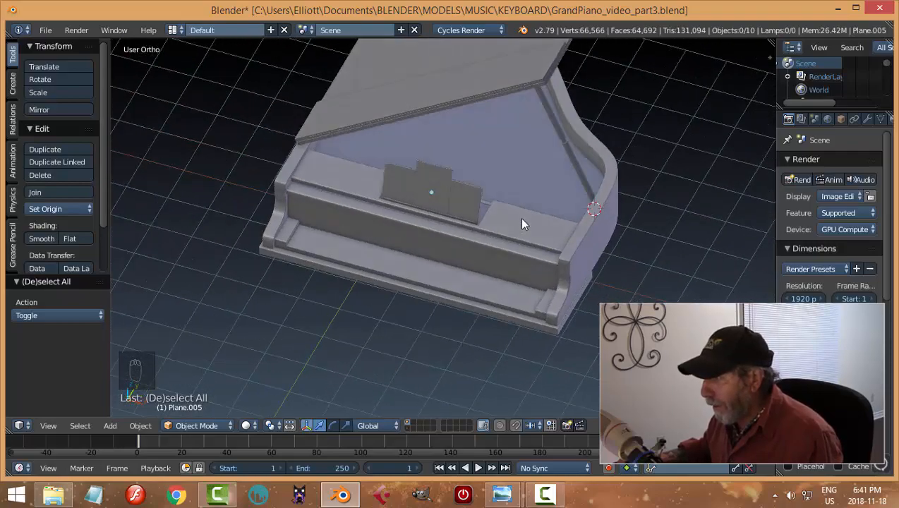
key(ctrl+s)
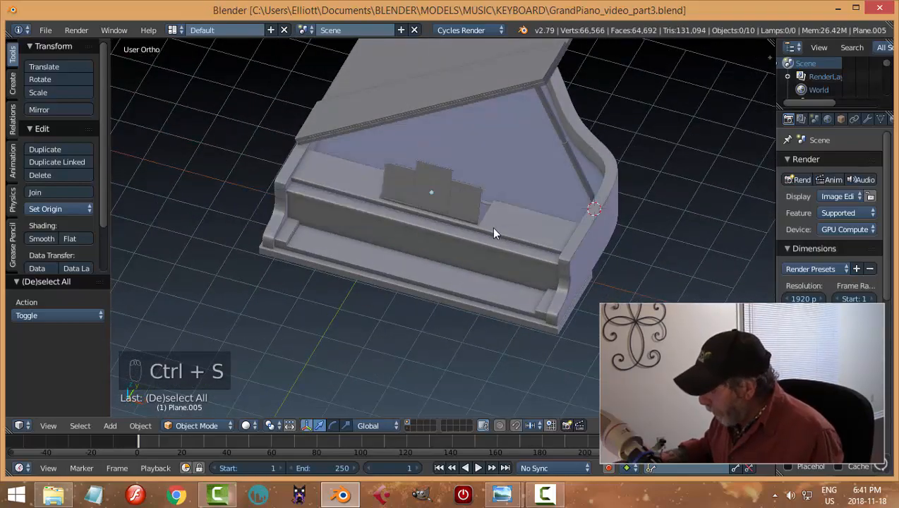
Examine the keyboard background image in top wireframe view and the piano_keys.jpg reference in Windows Photo Viewer.
key(KP_7)
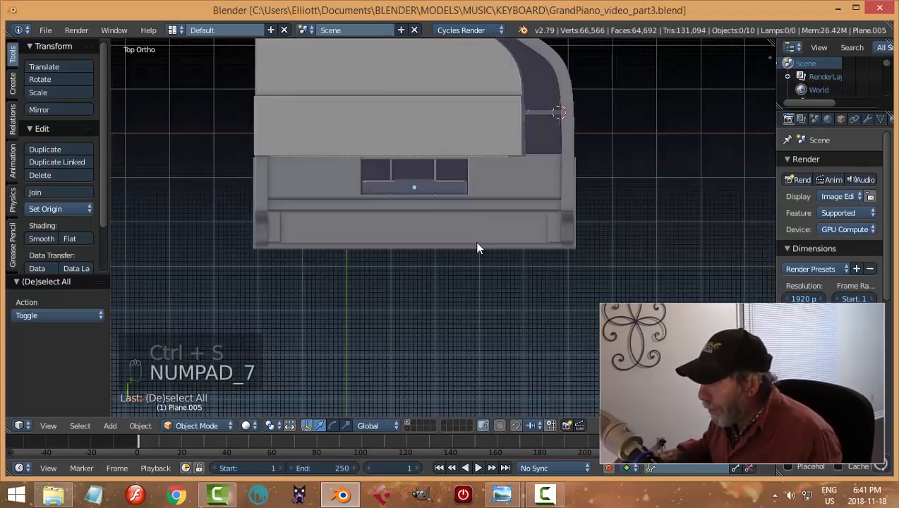
key(z)
click(584, 244)
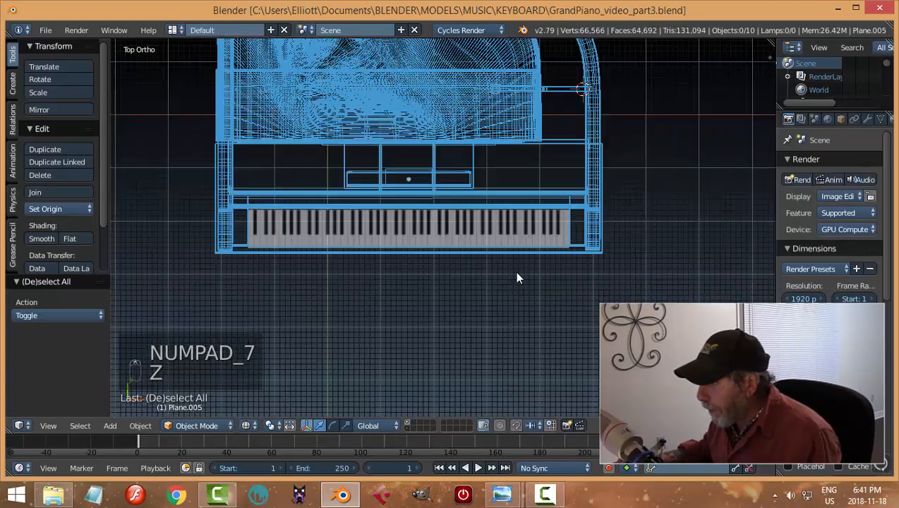
scroll(494, 282, up, 1)
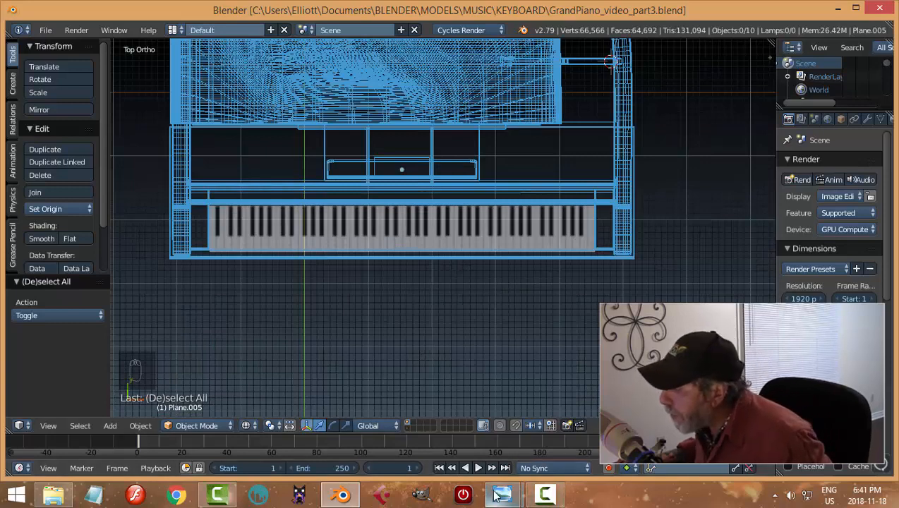
mouse_move(499, 496)
click(570, 438)
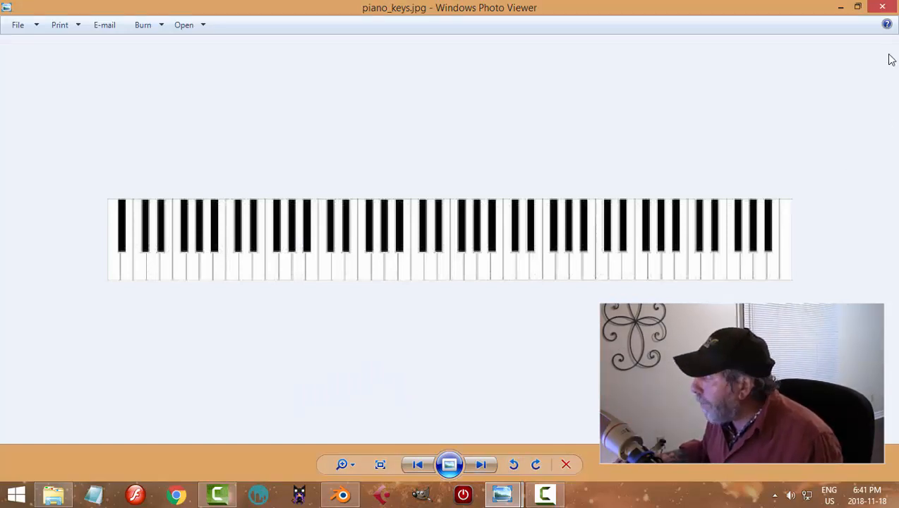
click(882, 7)
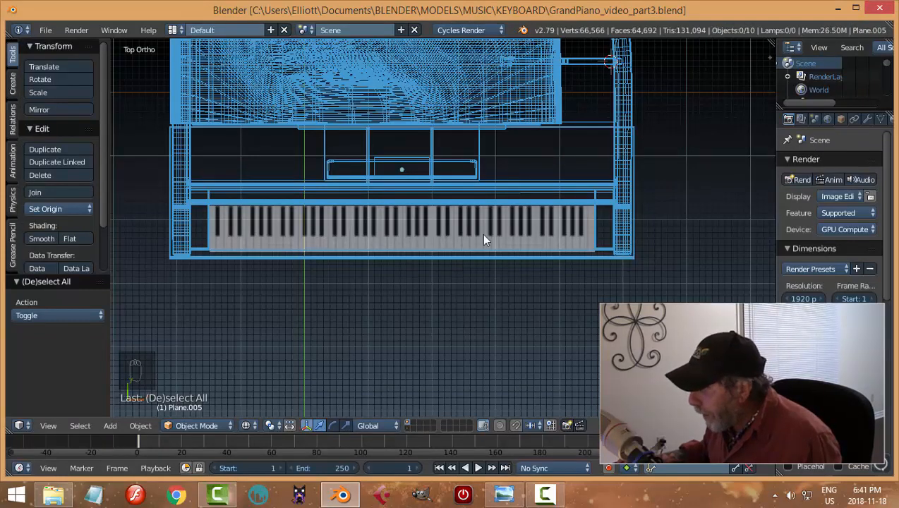
scroll(452, 292, up, 4)
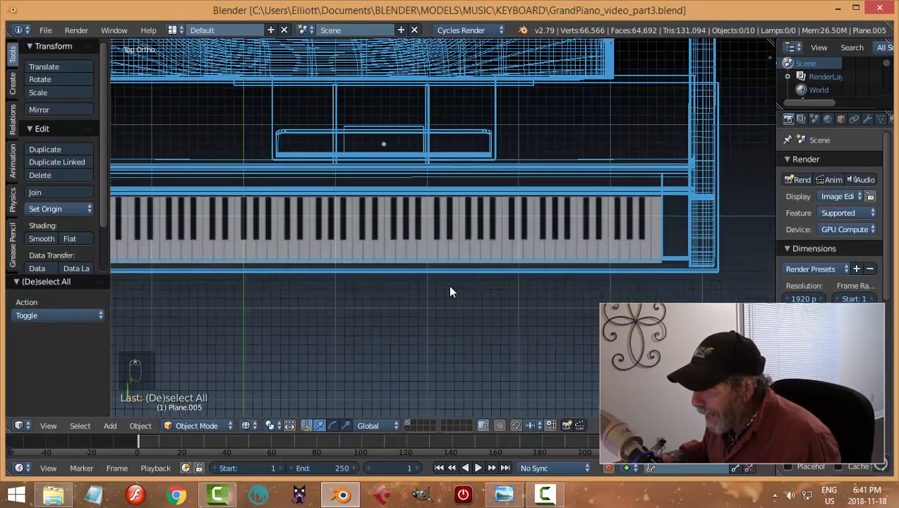
scroll(449, 287, down, 1)
shift+middle_drag(449, 286, 458, 259)
scroll(476, 270, up, 1)
scroll(475, 270, down, 1)
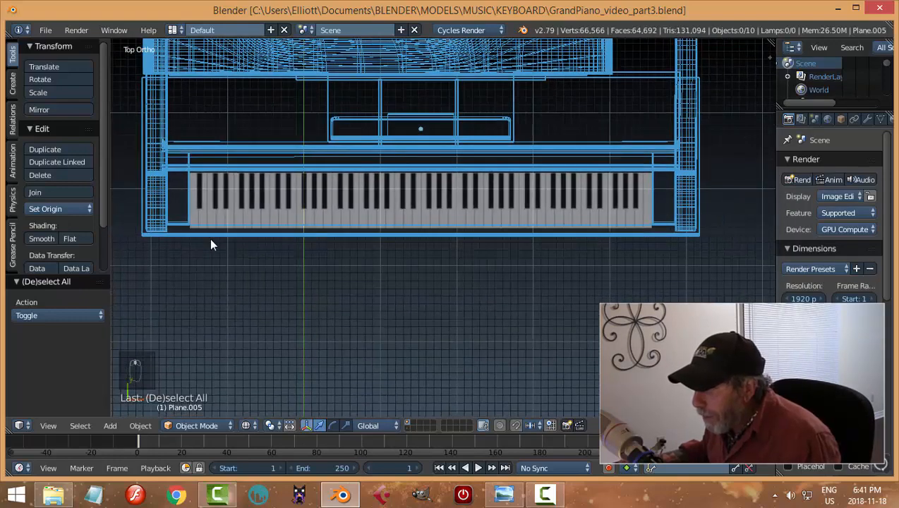
Select the key bed base and examine the empty keyboard recess and its end blocks in solid shading from several angles.
right_click(663, 237)
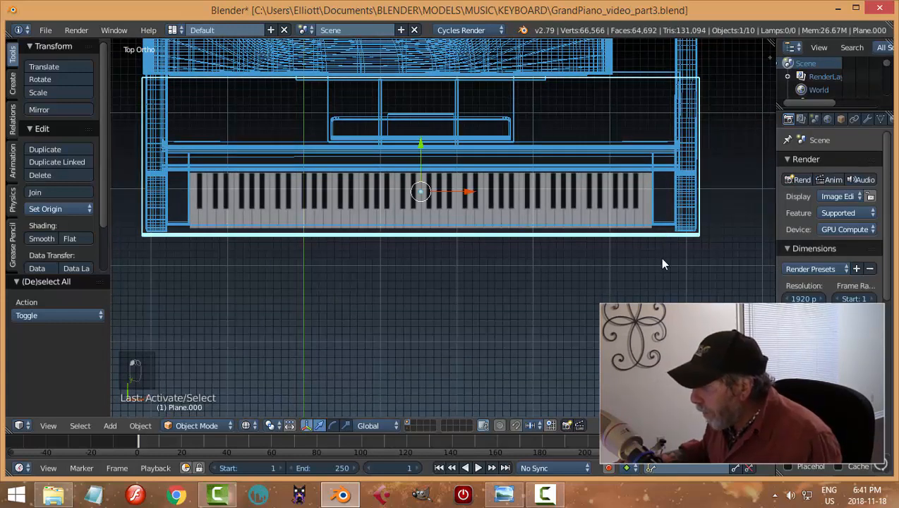
key(z)
click(645, 290)
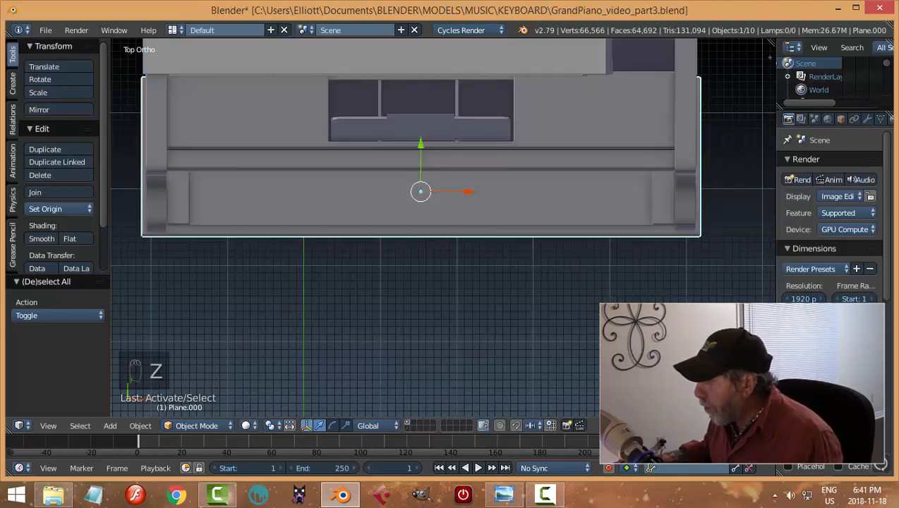
mouse_move(645, 289)
middle_down()
mouse_move(594, 278)
mouse_move(585, 261)
middle_up()
shift+middle_drag(562, 328, 514, 214)
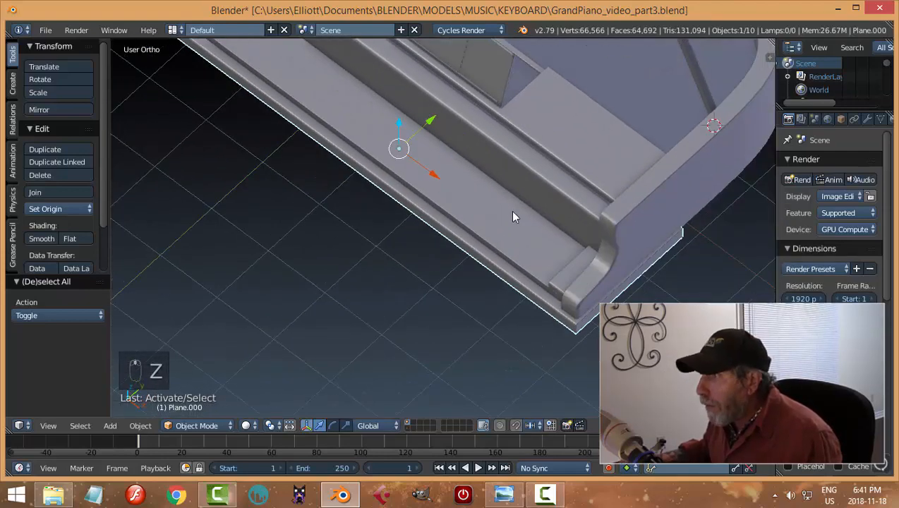
middle_drag(529, 245, 486, 254)
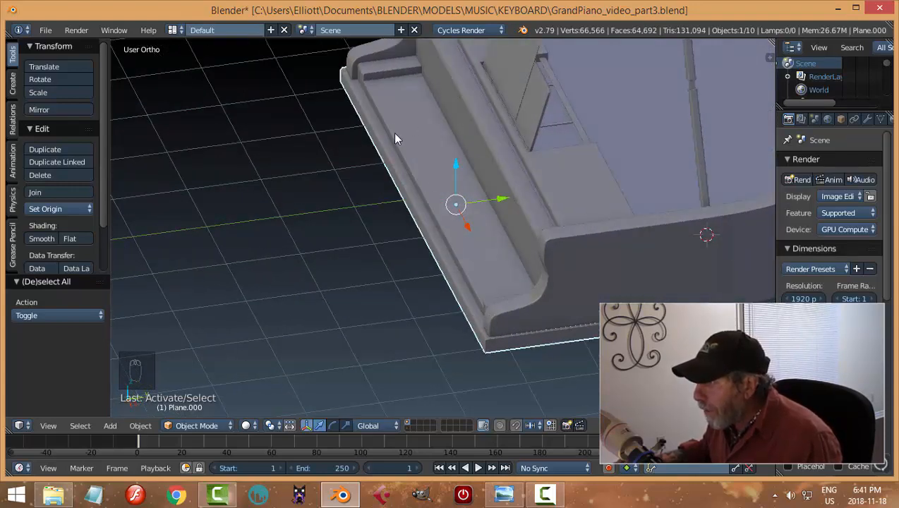
scroll(360, 69, up, 2)
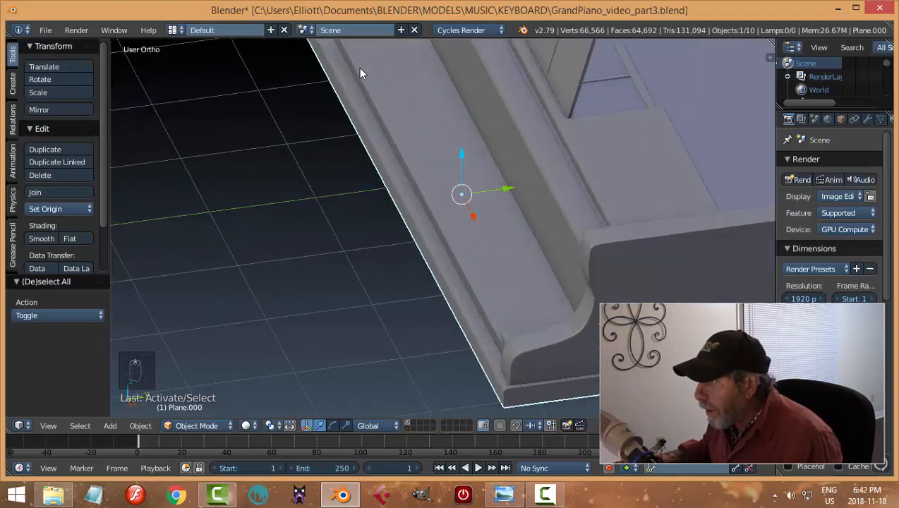
shift+middle_drag(383, 103, 435, 227)
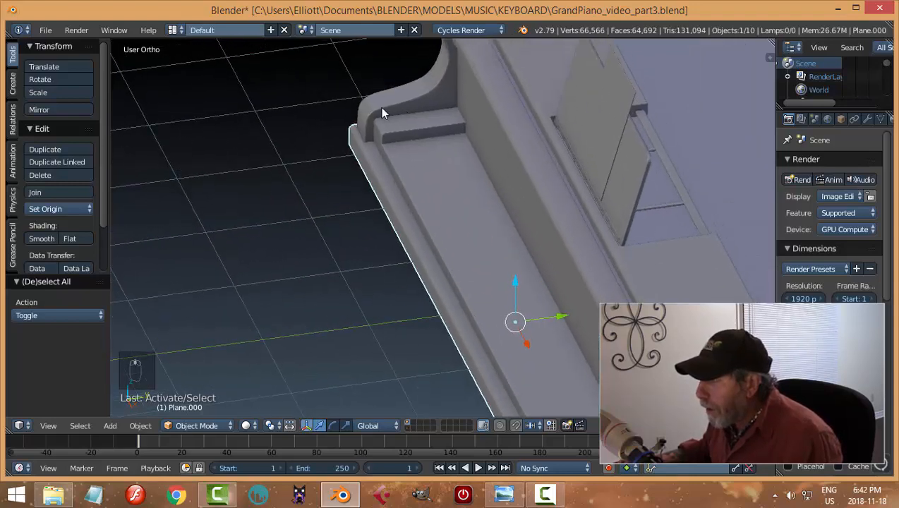
scroll(418, 131, down, 1)
scroll(446, 157, down, 1)
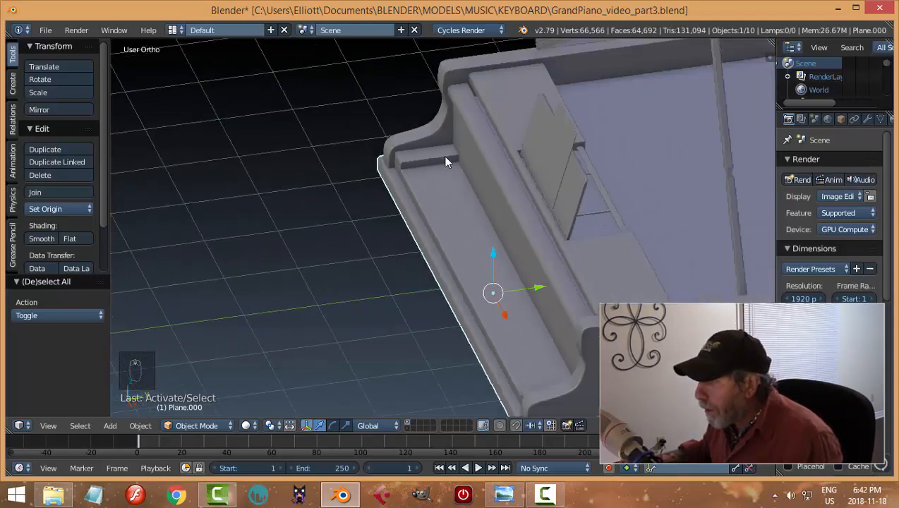
middle_drag(433, 181, 517, 231)
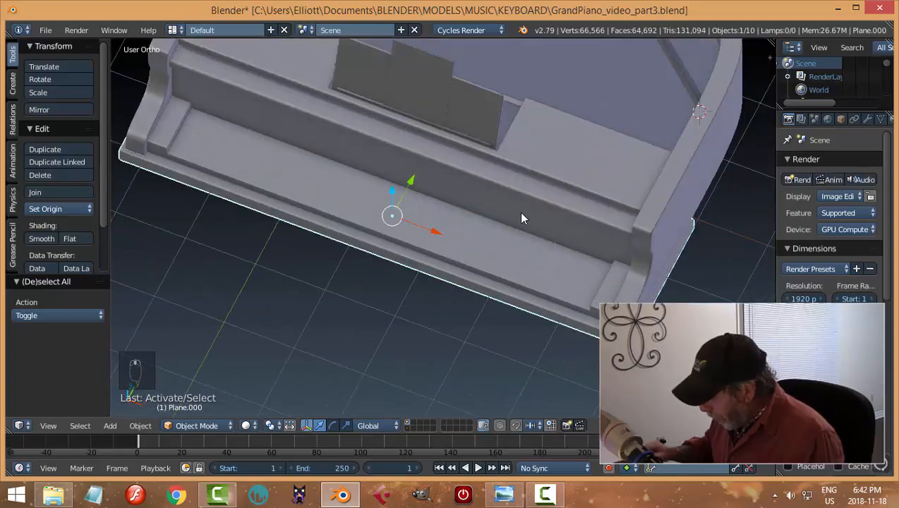
Examine how the keyboard background image lines up with the key bed in top wireframe view.
key(KP_7)
key(z)
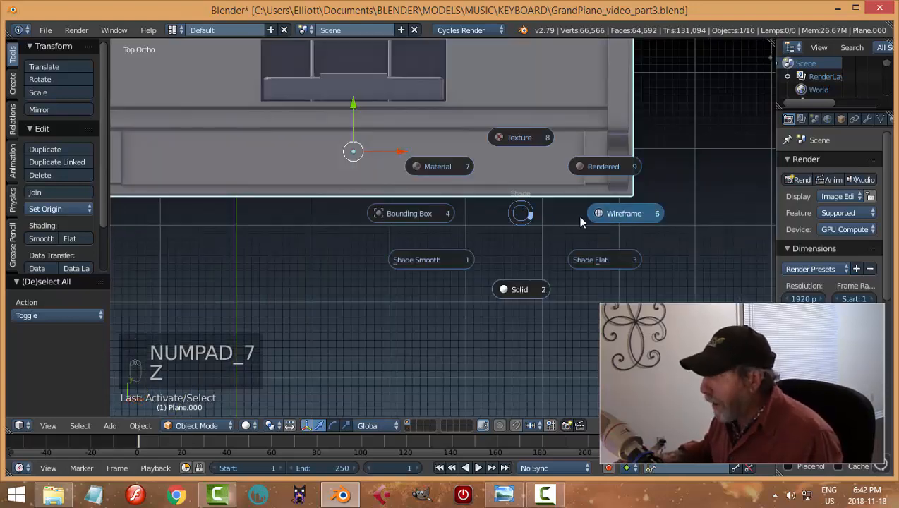
click(620, 219)
scroll(356, 252, up, 1)
shift+middle_drag(304, 238, 445, 242)
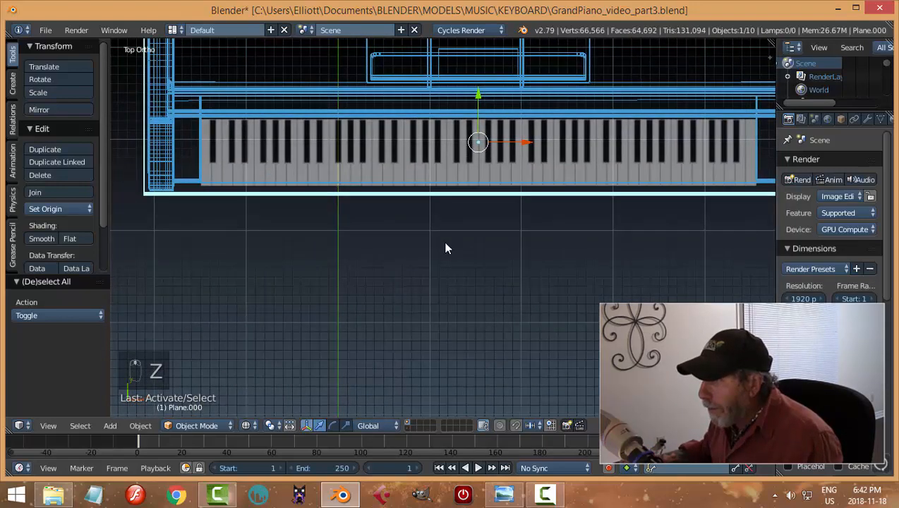
scroll(443, 243, up, 1)
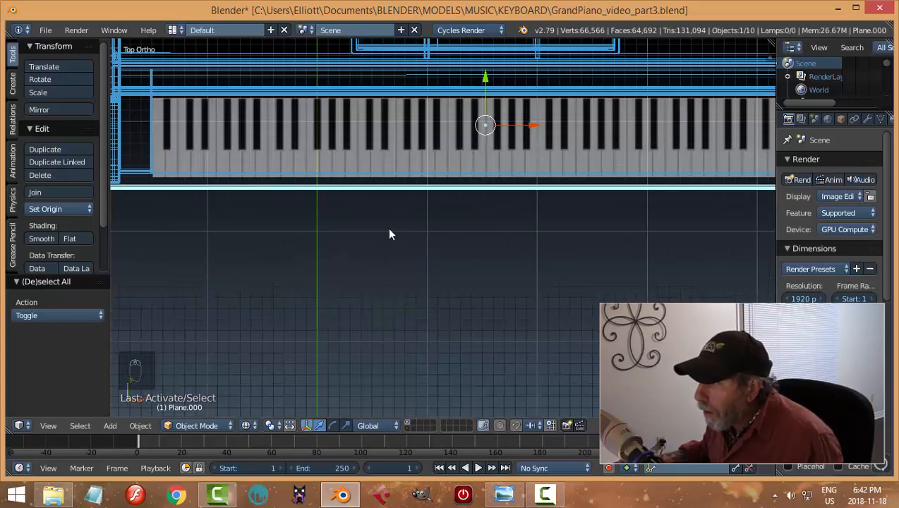
scroll(289, 224, up, 1)
scroll(287, 223, down, 1)
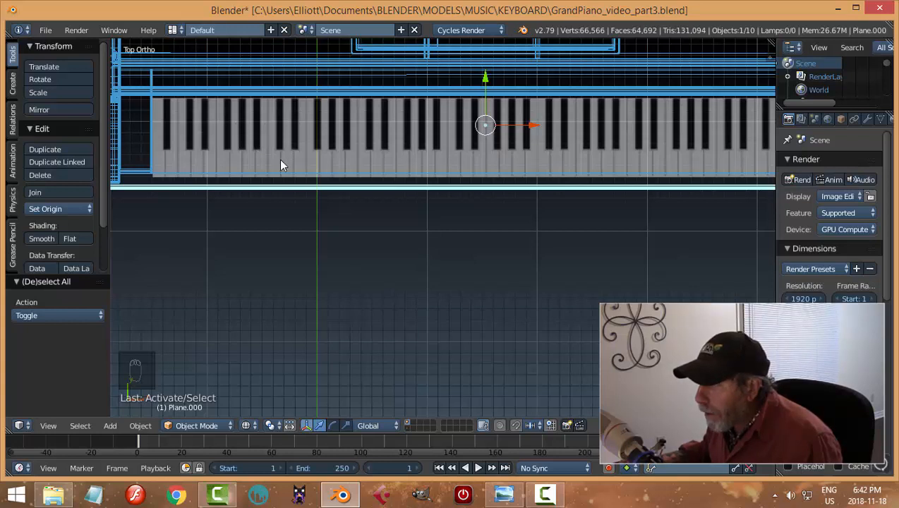
scroll(288, 164, up, 1)
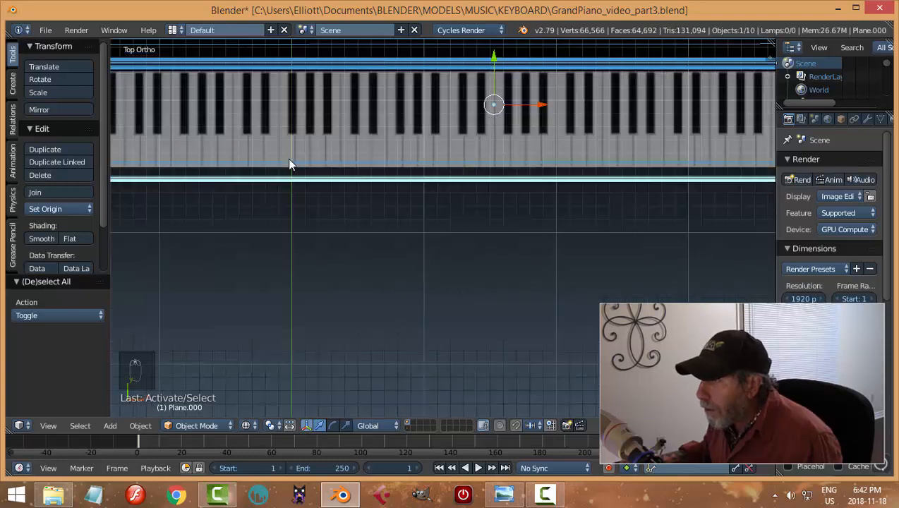
scroll(289, 164, down, 1)
shift+middle_drag(295, 147, 362, 157)
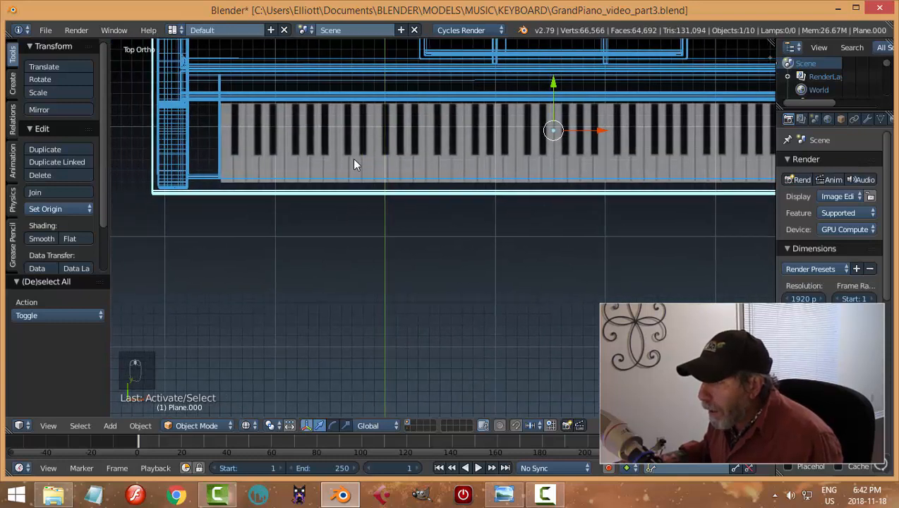
Add a plane with the 3D cursor placed on the lowest white key, and enter Edit Mode.
click(225, 142)
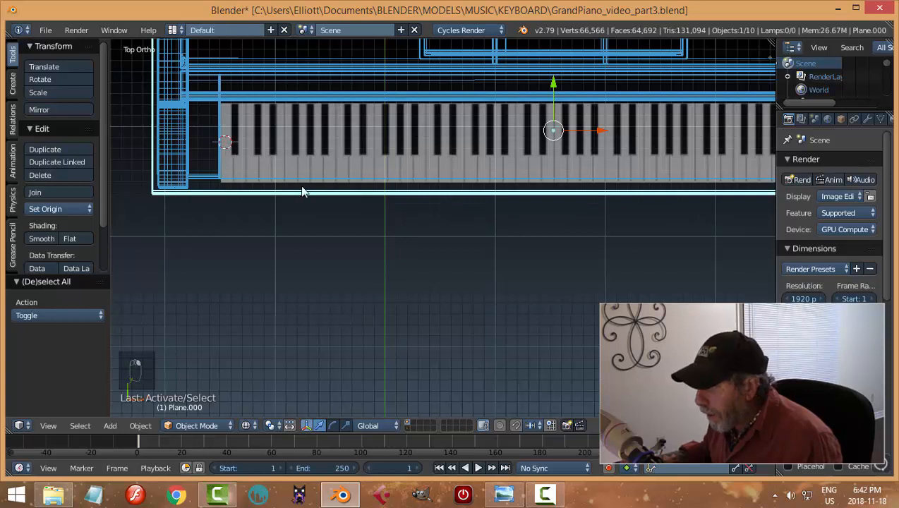
key(shift+a)
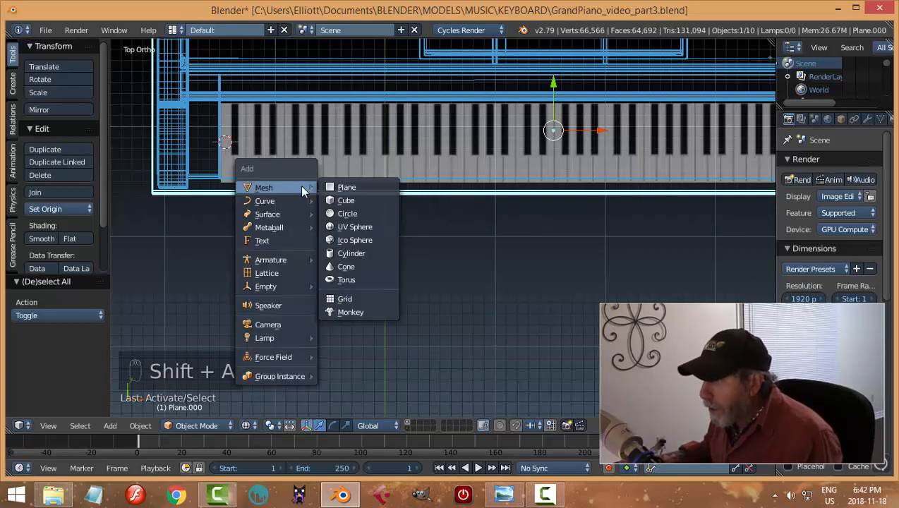
click(344, 186)
key(Tab)
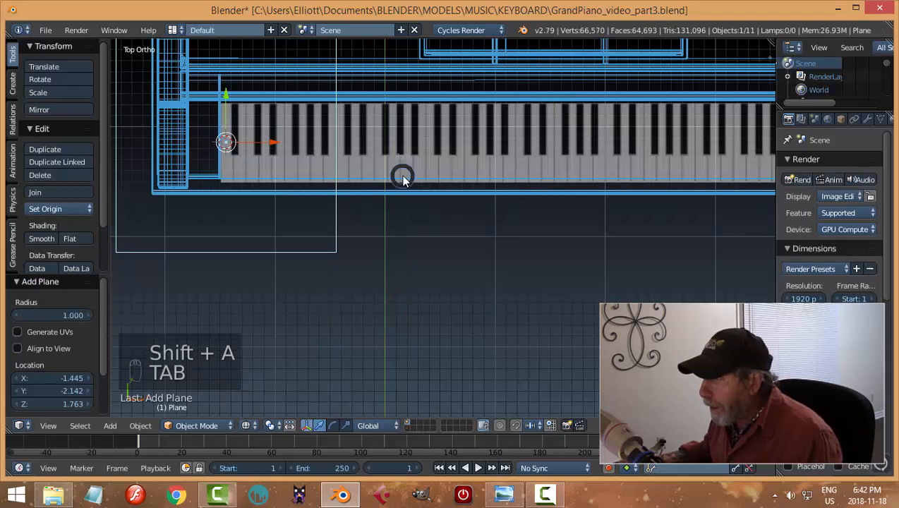
Scale the new plane's mesh down uniformly to about 0.147 over the lowest white key.
scroll(349, 162, up, 2)
shift+middle_drag(358, 162, 570, 192)
scroll(556, 191, up, 1)
shift+middle_drag(543, 143, 520, 200)
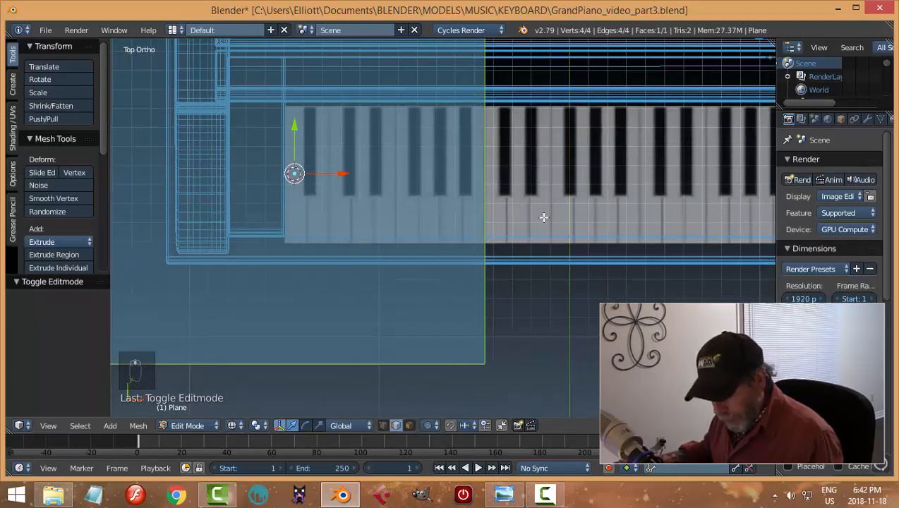
key(s)
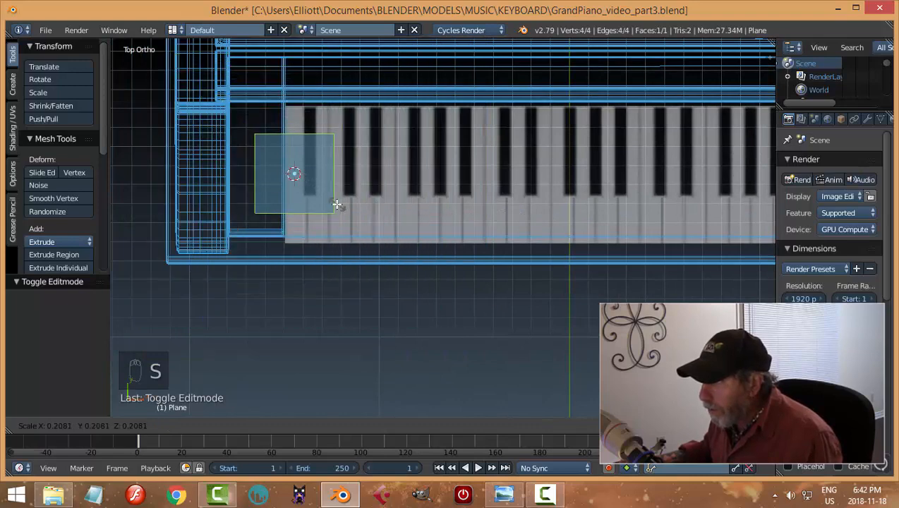
click(315, 202)
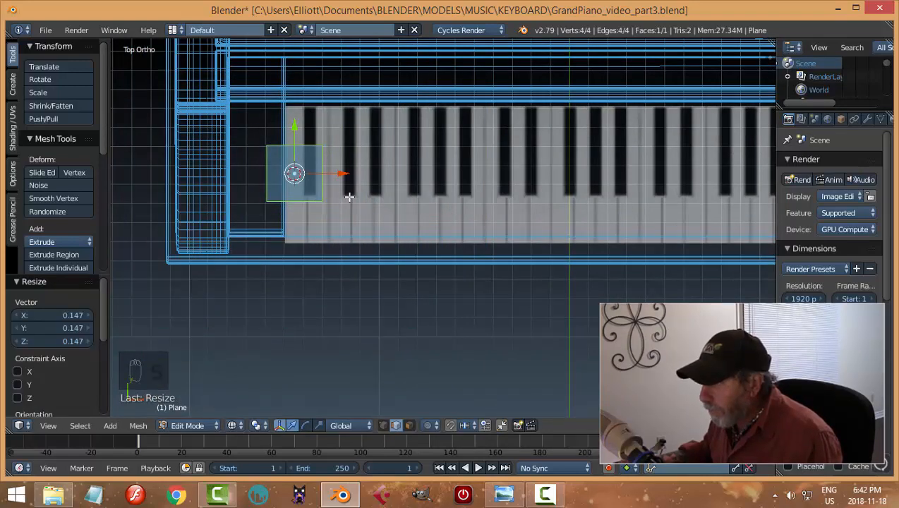
Move the plane's rear edge about 0.205 along Y to the keys' back end and its front edge about -0.176 to the recess's front line.
key(a)
right_click(305, 137)
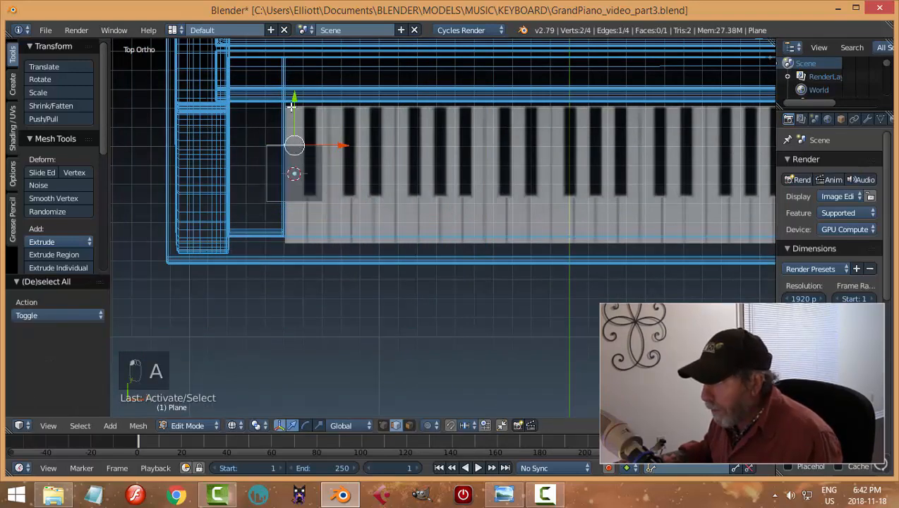
drag(292, 106, 302, 67)
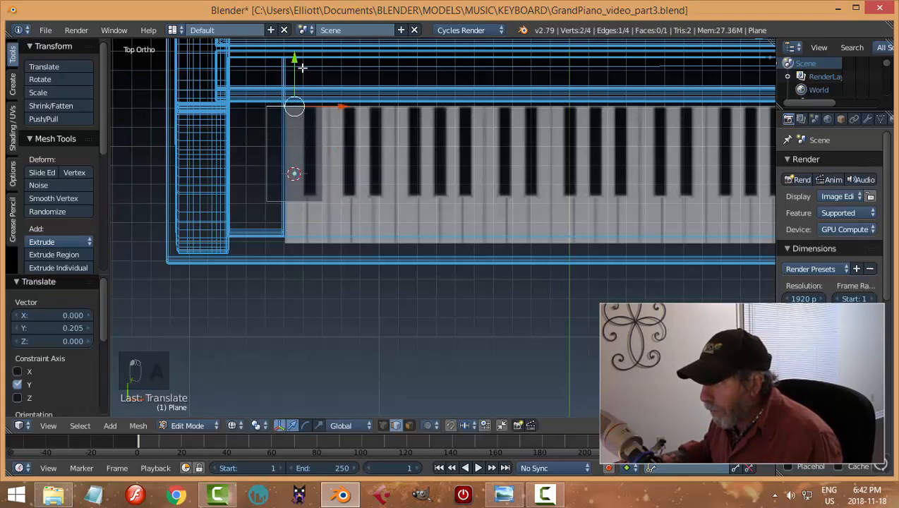
scroll(325, 124, up, 4)
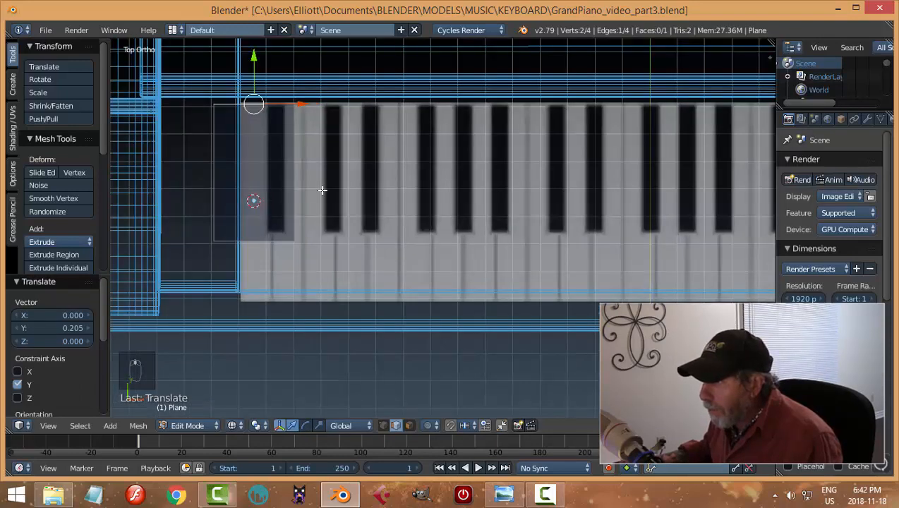
right_click(251, 241)
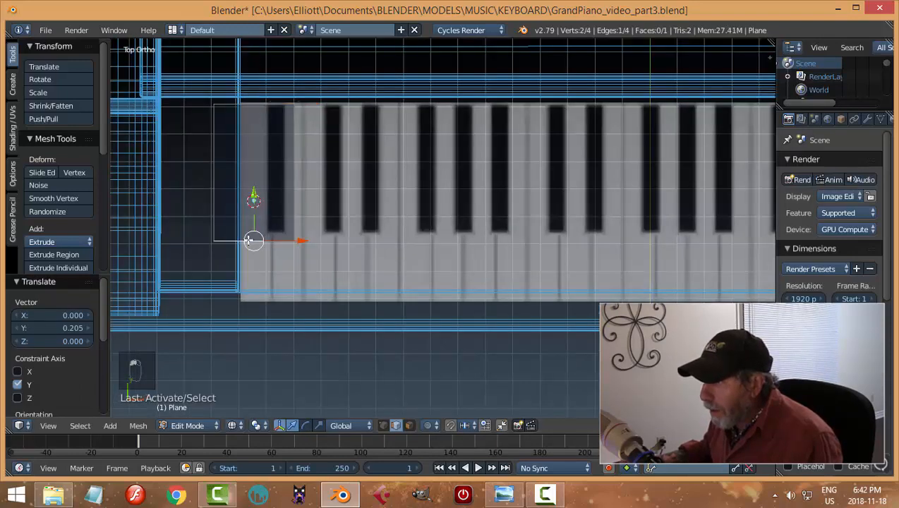
key(g)
key(y)
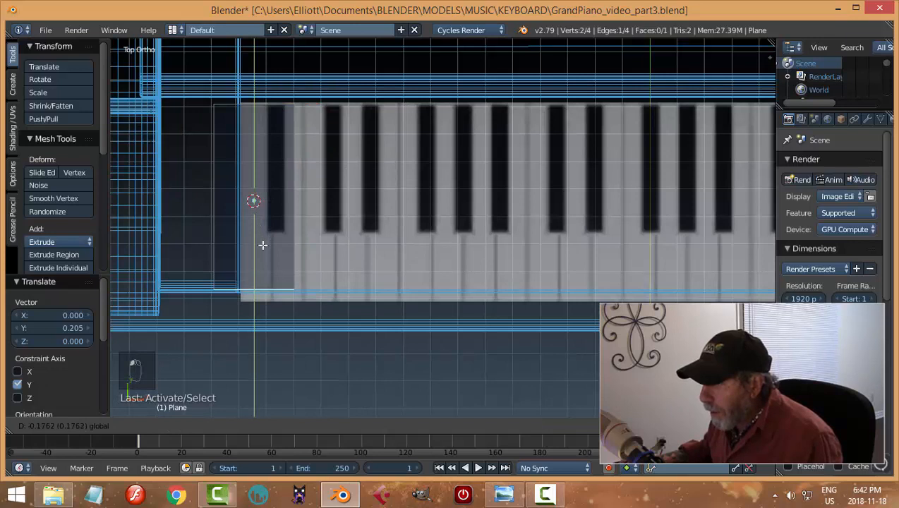
click(263, 245)
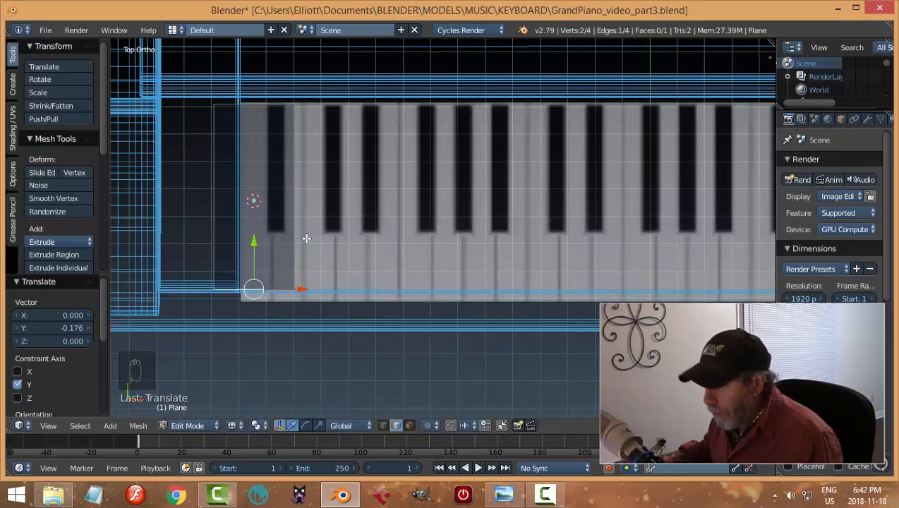
Fit the plane to the first white key's width by moving its outer edge about 0.097 and its inner edge about -0.077 along X.
key(a)
right_click(215, 196)
key(g)
key(x)
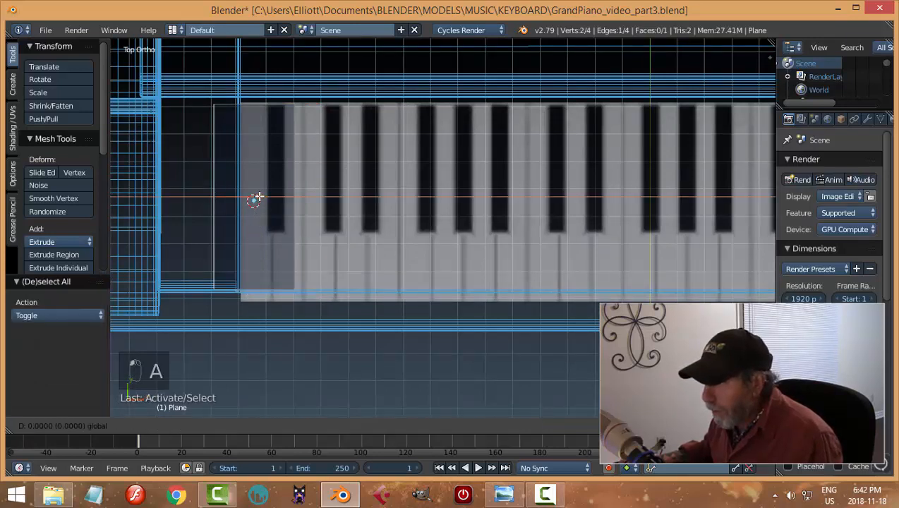
click(289, 207)
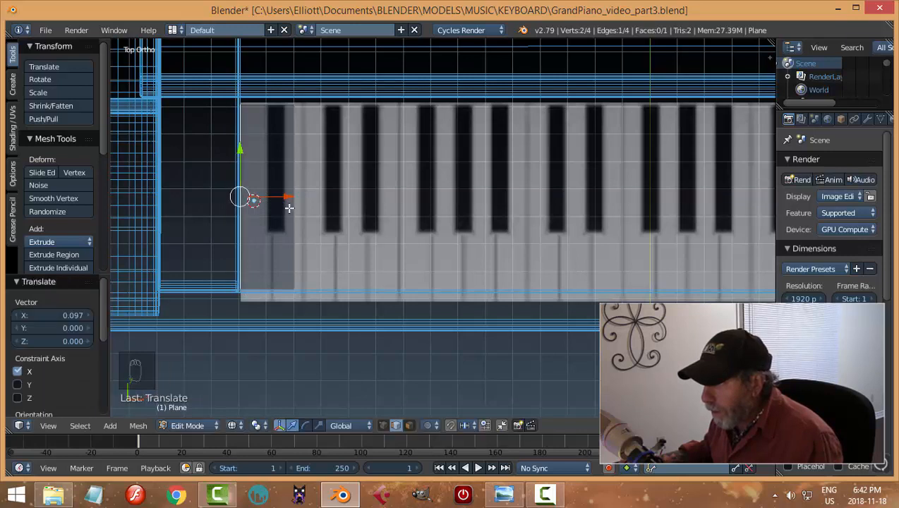
right_click(293, 209)
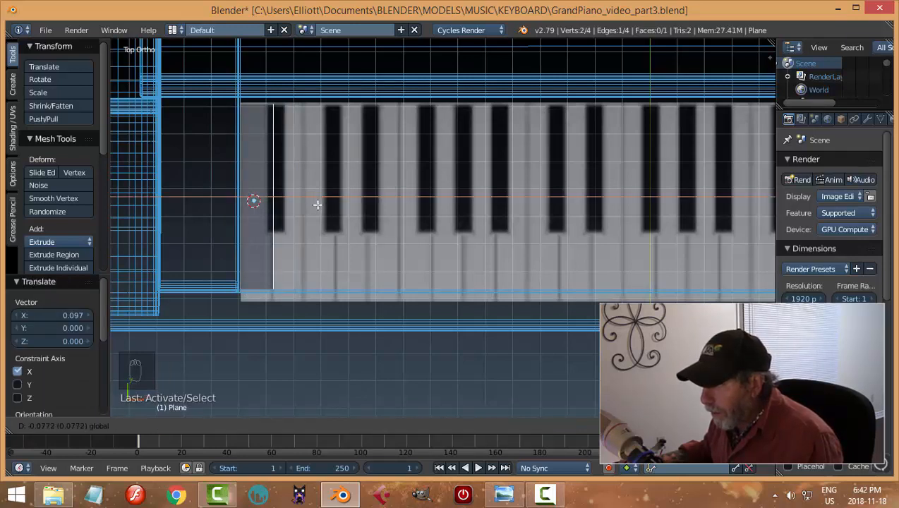
click(318, 204)
Add a loop cut across the key plane, level with the front ends of the black keys.
scroll(275, 249, up, 4)
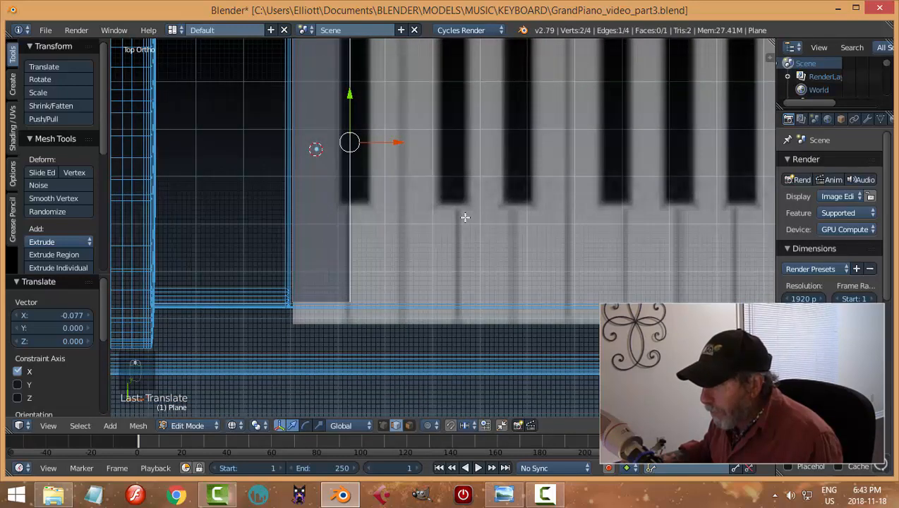
scroll(438, 228, up, 1)
scroll(416, 228, down, 1)
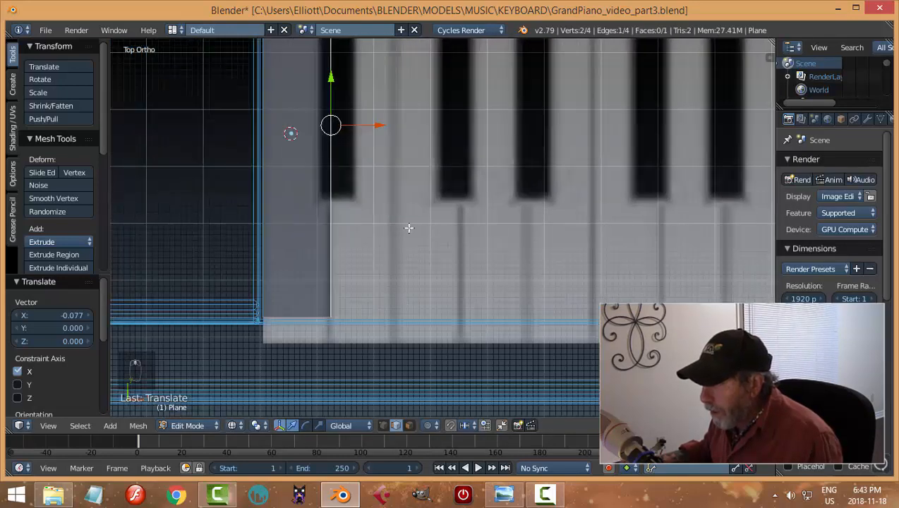
key(ctrl+r)
click(329, 219)
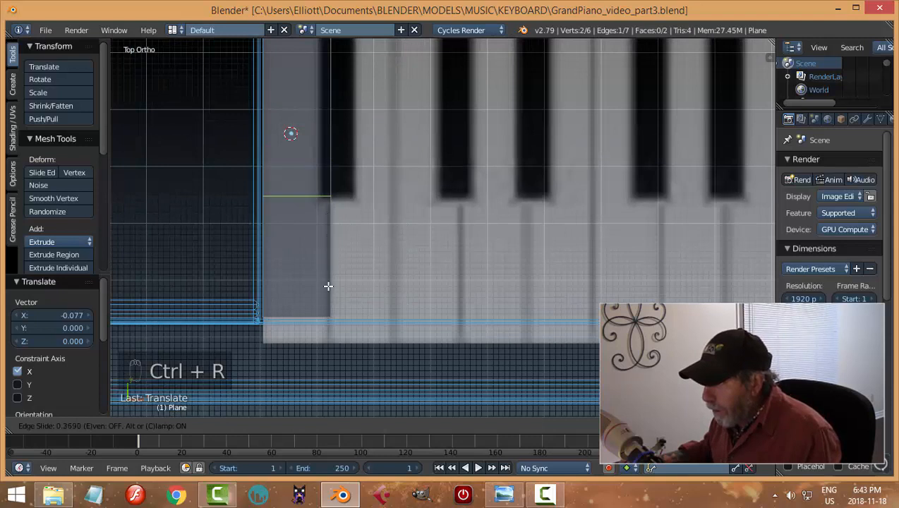
click(328, 288)
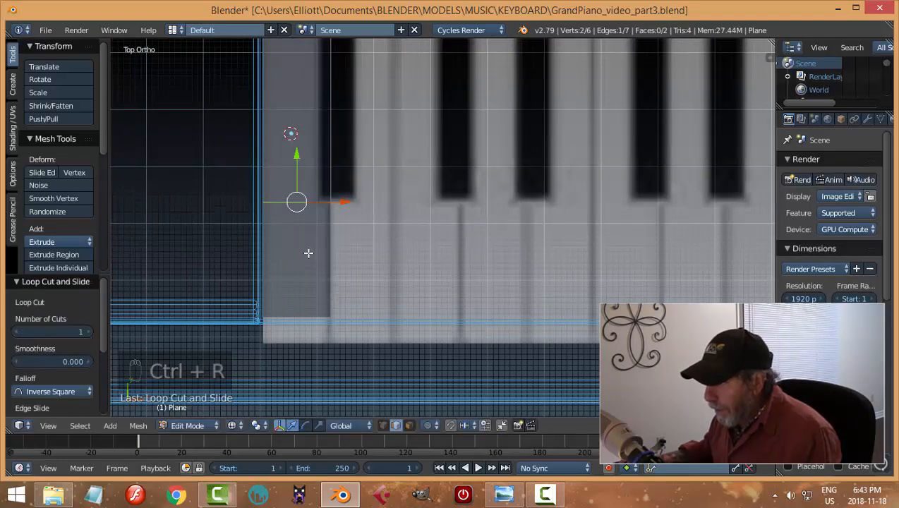
Add a lengthwise loop cut to the key plane, aligned with the near side of the first black key.
key(ctrl+r)
click(311, 313)
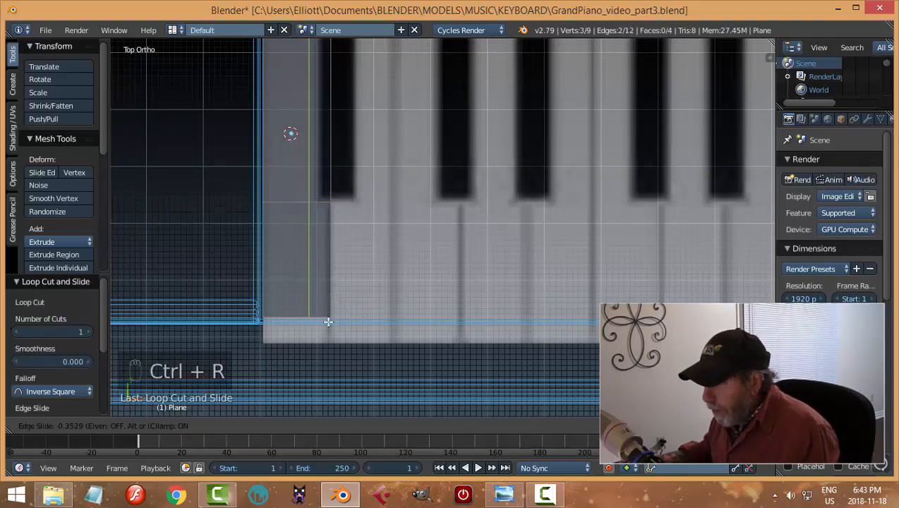
click(333, 324)
scroll(391, 250, down, 3)
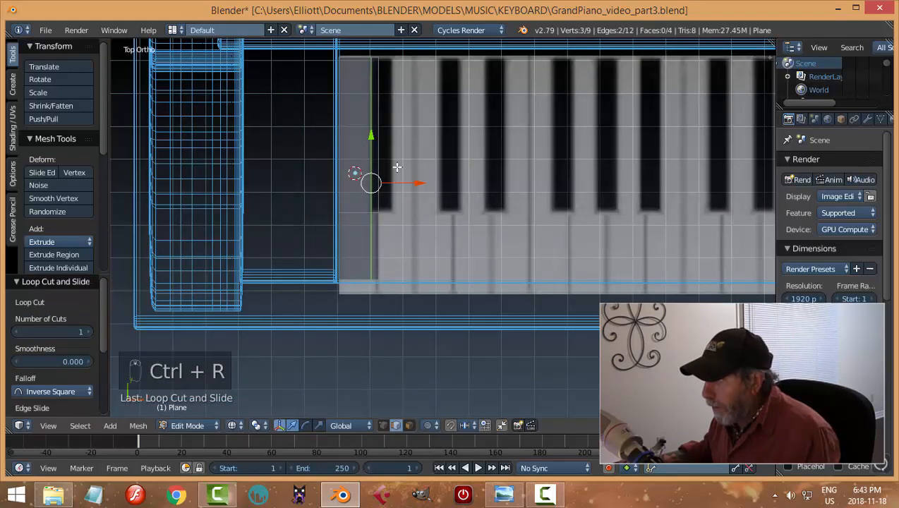
Delete the two outer edges of the key plane's rear section where it overlaps the first black key.
right_click(380, 108)
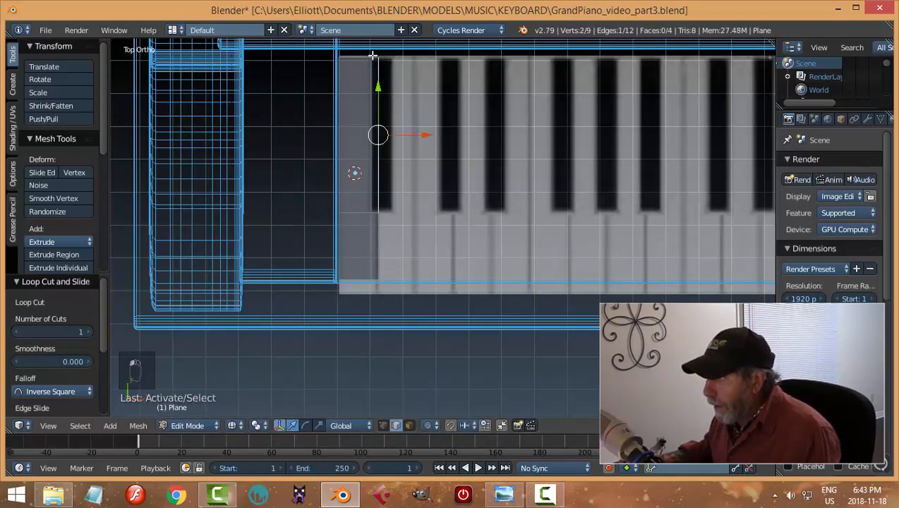
shift+right_click(377, 56)
scroll(444, 123, up, 1)
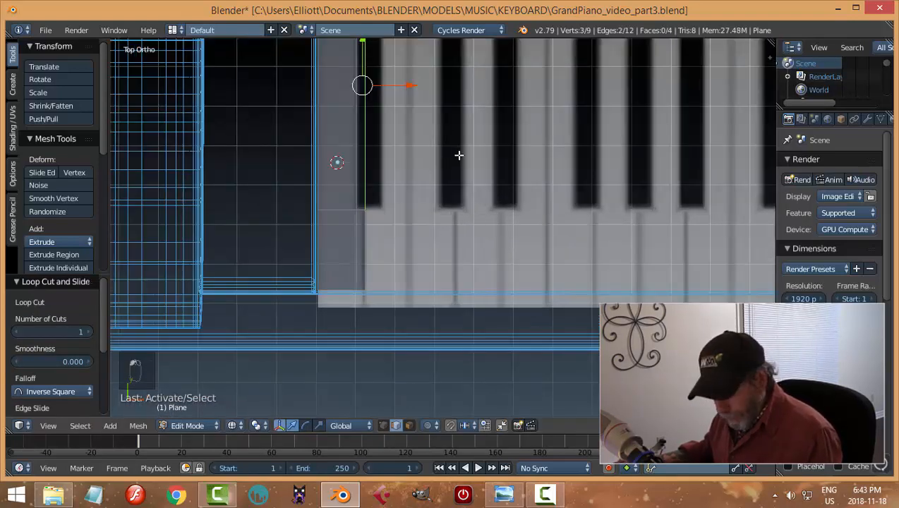
key(x)
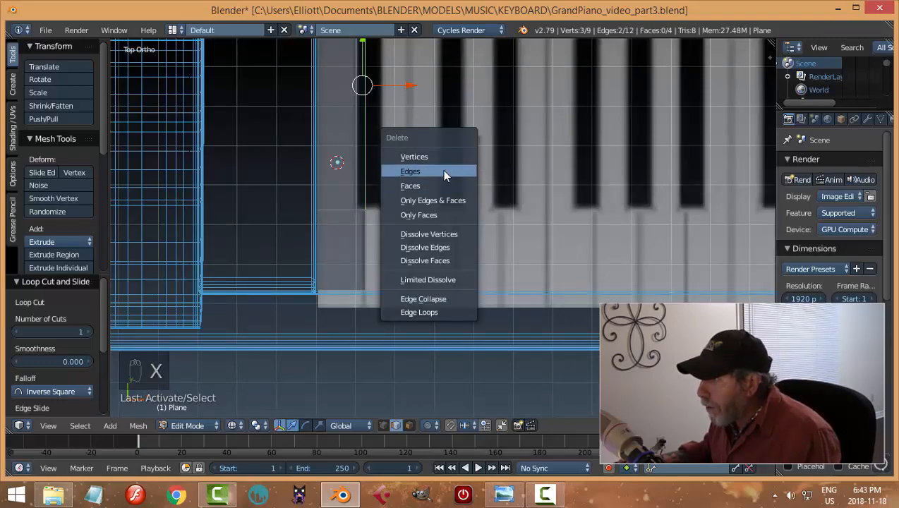
click(442, 171)
Duplicate the whole first white key in place and rotate the copy 180° around the Y axis.
scroll(443, 185, down, 2)
scroll(442, 186, down, 3)
middle_drag(471, 230, 413, 180)
key(a)
scroll(522, 260, down, 3)
middle_drag(509, 255, 544, 221)
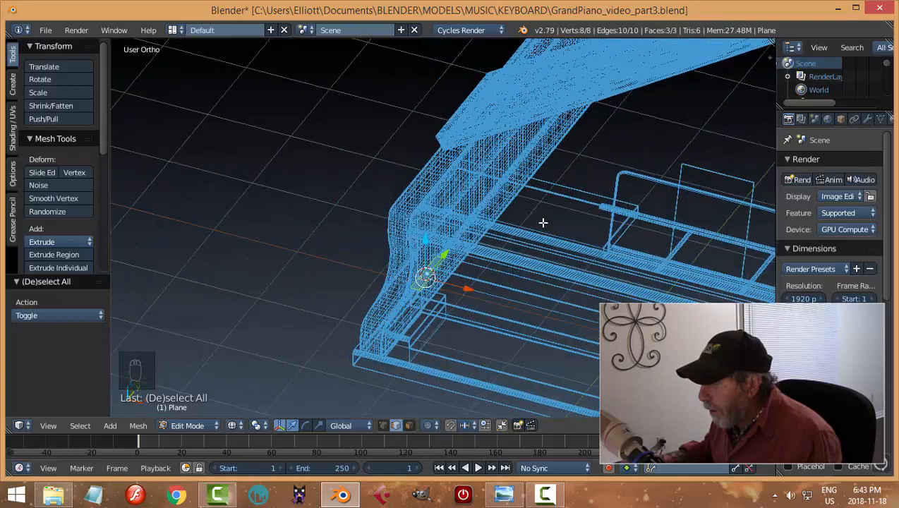
key(KP_7)
scroll(544, 229, up, 6)
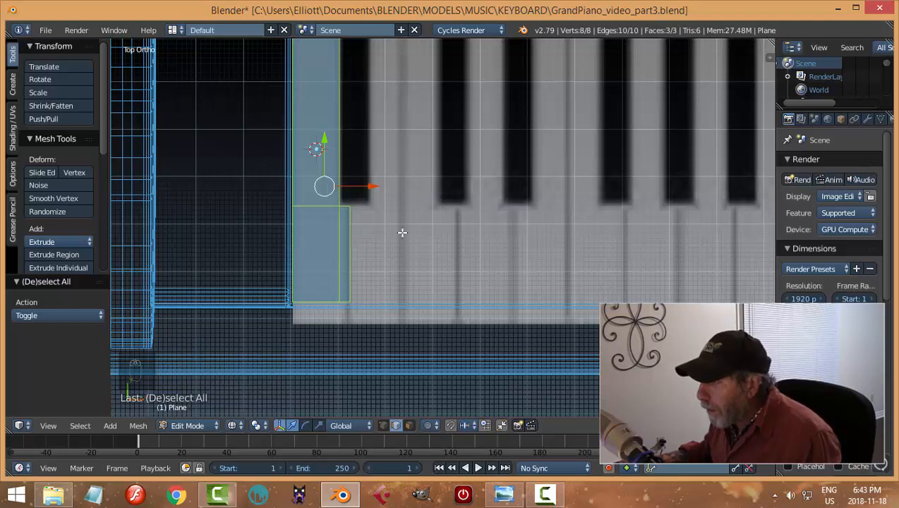
key(shift+d)
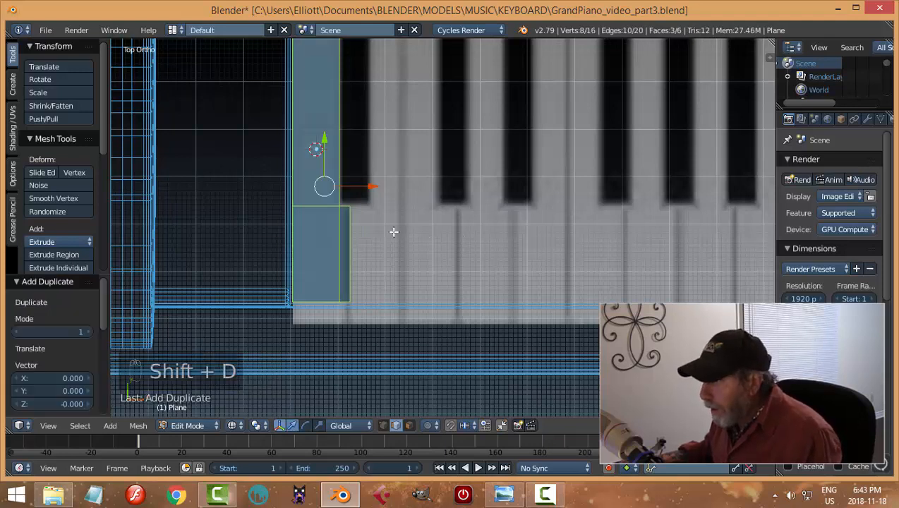
key(r)
text(y1)
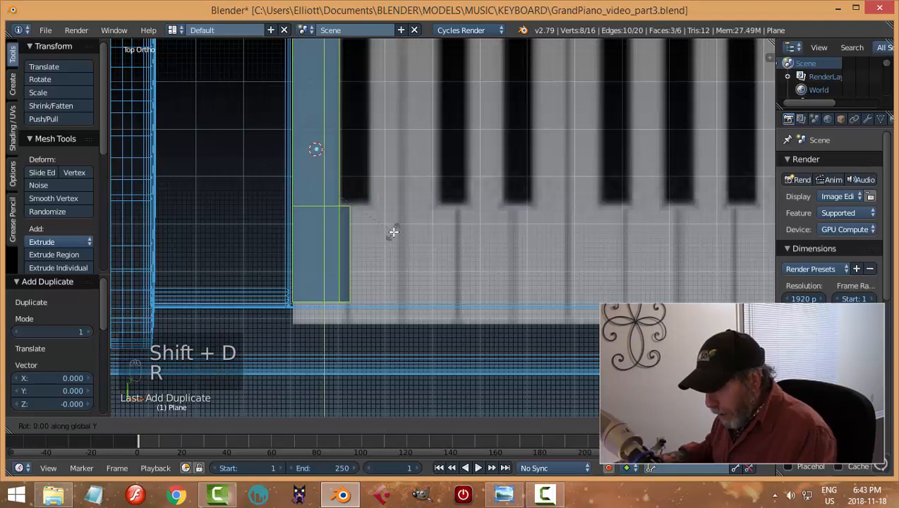
text(80)
key(Return)
Move the mirrored copy about 0.11 along X so it sits beside the first white key, then clear the selection.
key(g)
key(x)
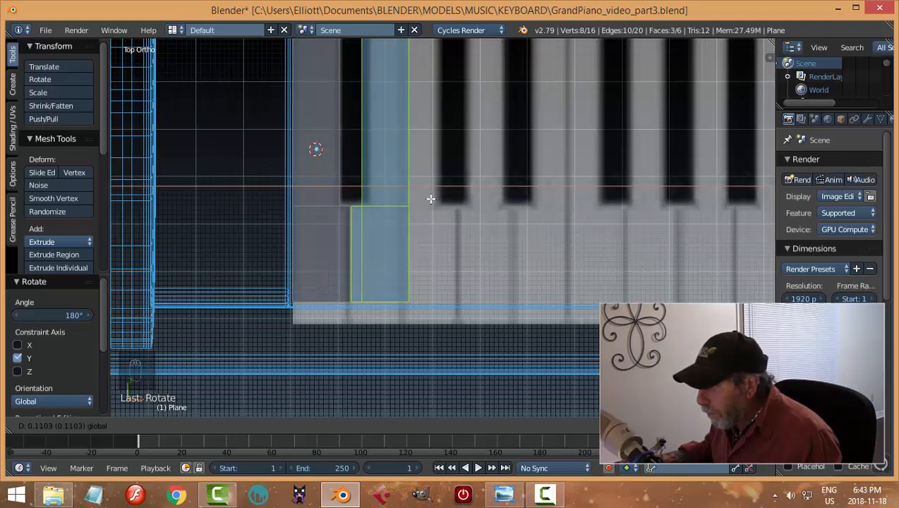
click(445, 199)
key(a)
Move the second white key's inner lengthwise edges 0.017 along X to the far side of the first black key.
right_click(363, 168)
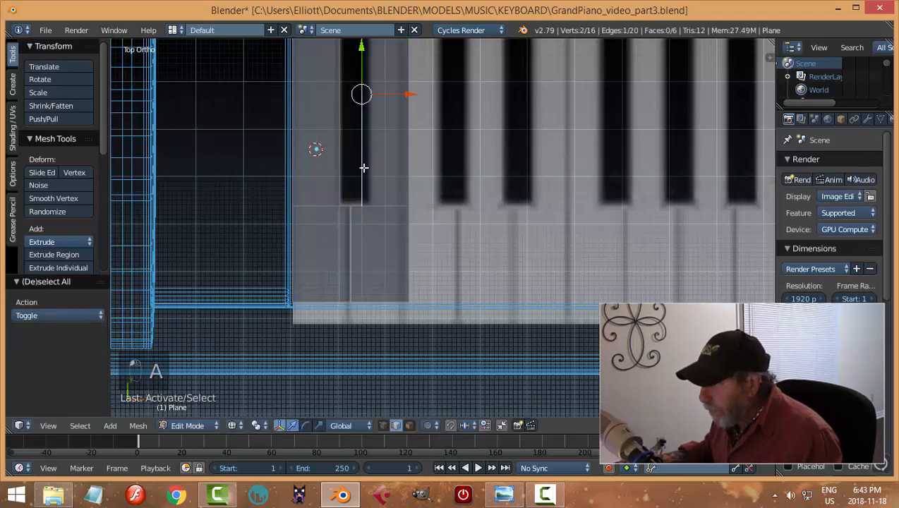
shift+right_click(361, 219)
key(g)
key(x)
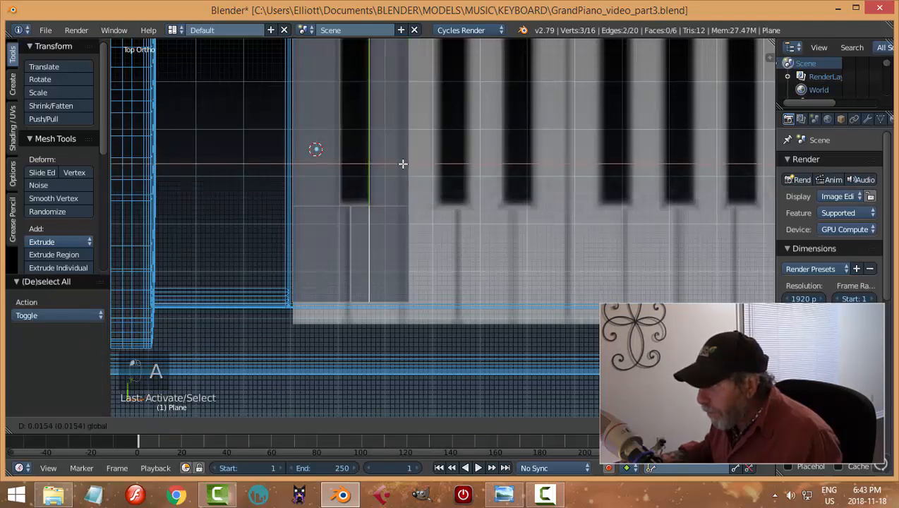
click(403, 164)
Move the second white key's outer edges -0.021 along X to match its boundary in the background image.
right_click(425, 148)
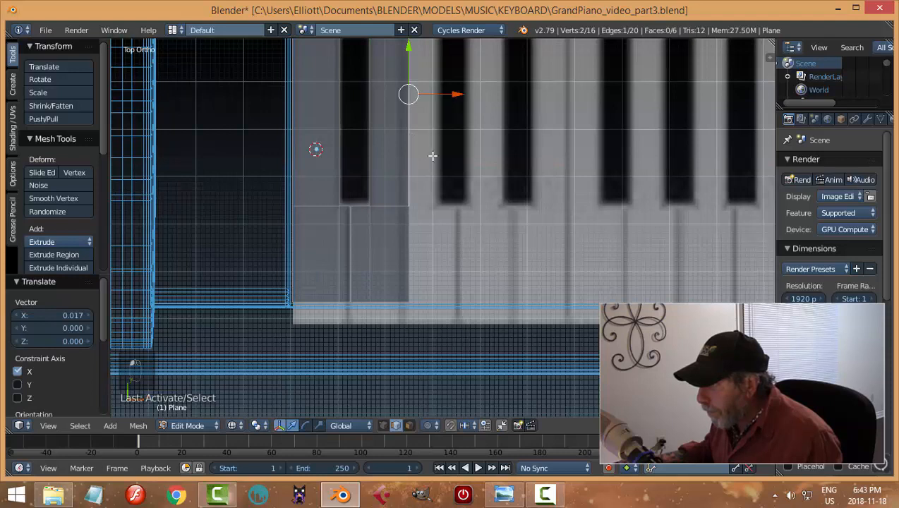
shift+right_click(413, 221)
key(g)
key(x)
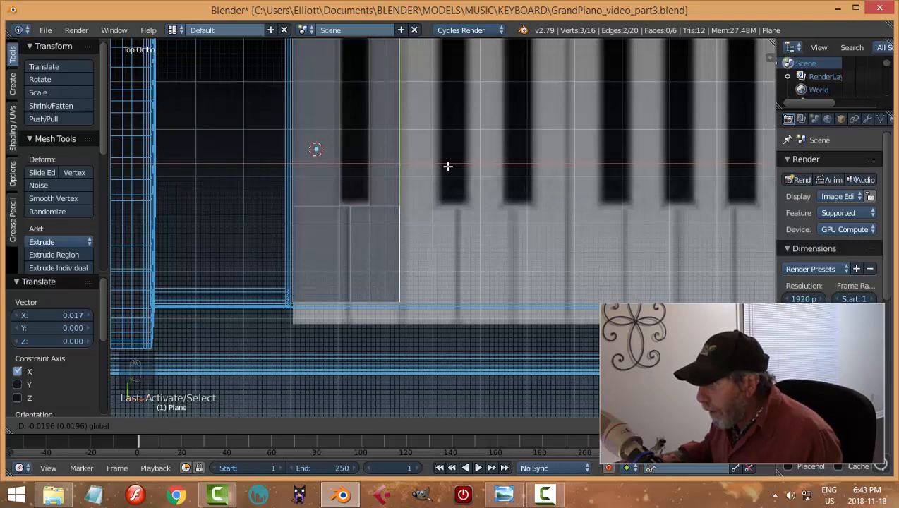
click(448, 166)
Switch to face selection and duplicate the second white key's faces in place.
shift+middle_drag(459, 200, 419, 200)
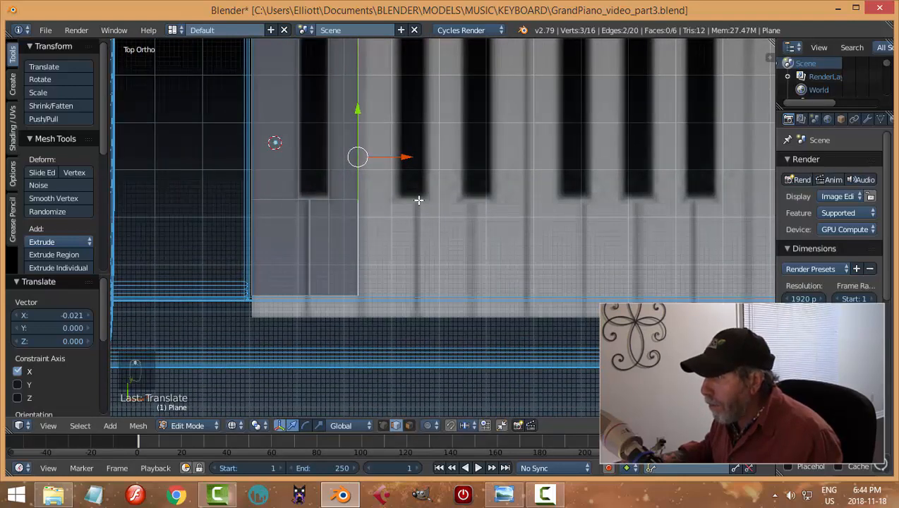
scroll(419, 200, down, 1)
ctrl+scroll(418, 200, down, 2)
key(a)
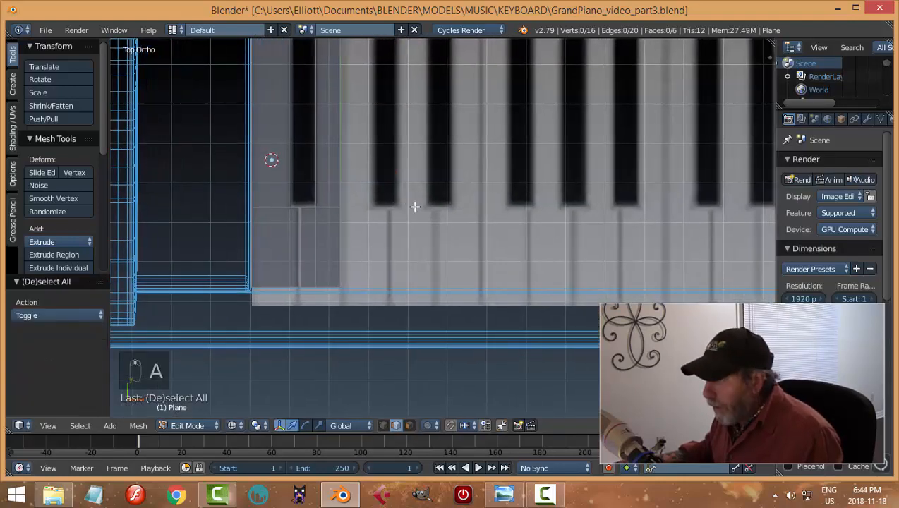
key(ctrl+Tab)
click(308, 266)
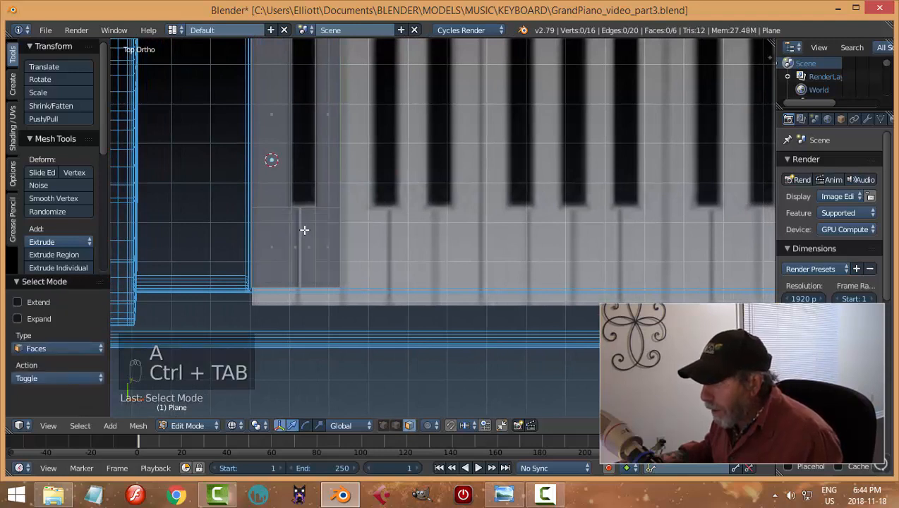
right_click(304, 229)
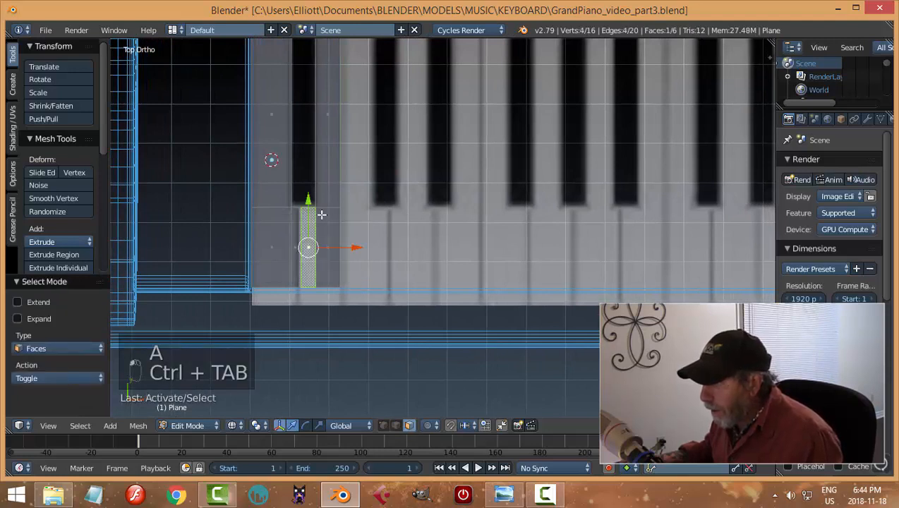
shift+right_click(331, 124)
key(shift+d)
right_click(405, 170)
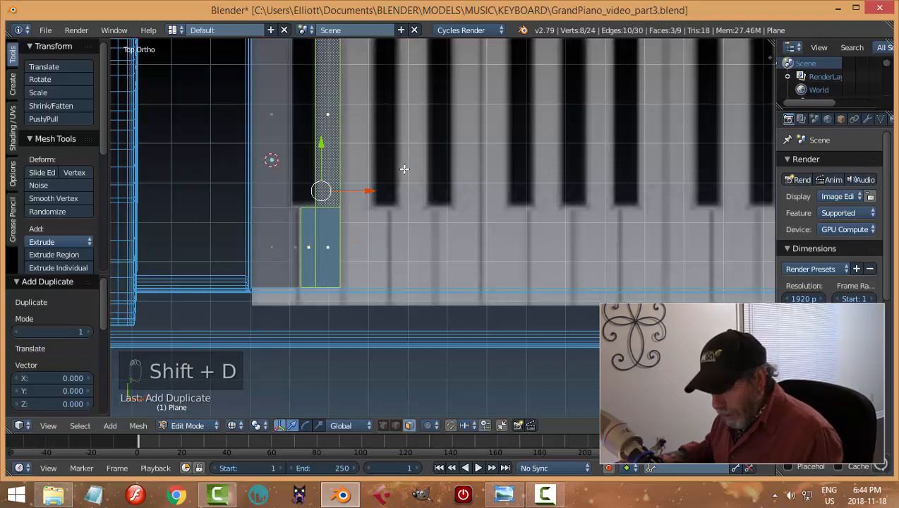
Rotate the copied key 180° around Y and move it 0.099 along X, next to the second white key.
text(ry)
text(180)
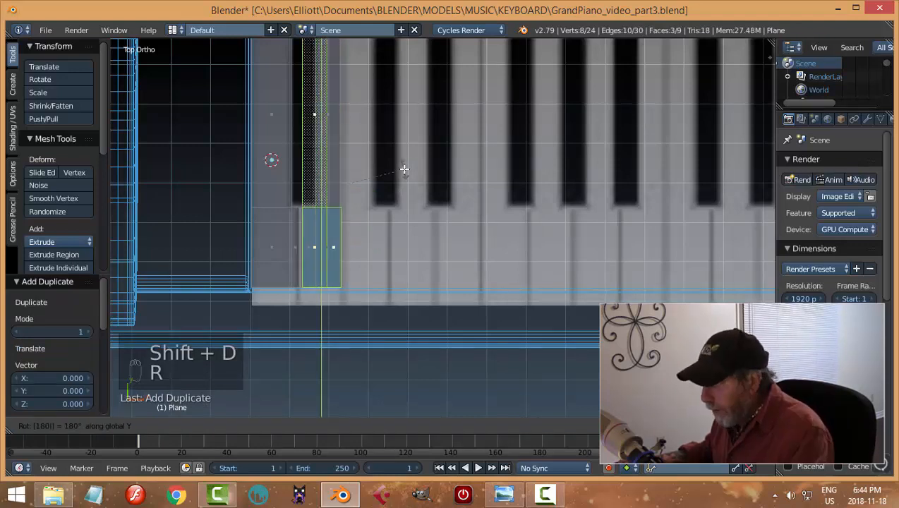
key(Return)
drag(370, 191, 405, 214)
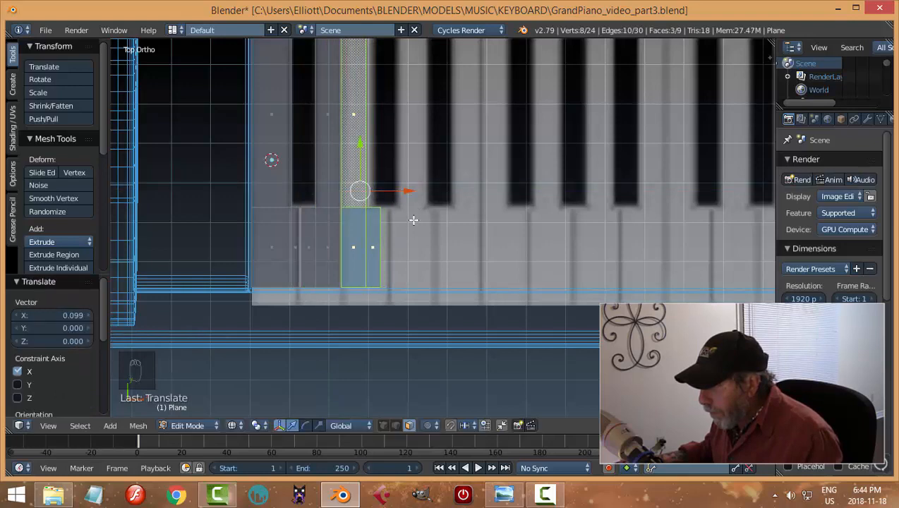
Switch to edge selection and move the third white key's outer front edge 0.020 along X to its boundary in the image.
scroll(406, 218, up, 2)
key(a)
key(ctrl+Tab)
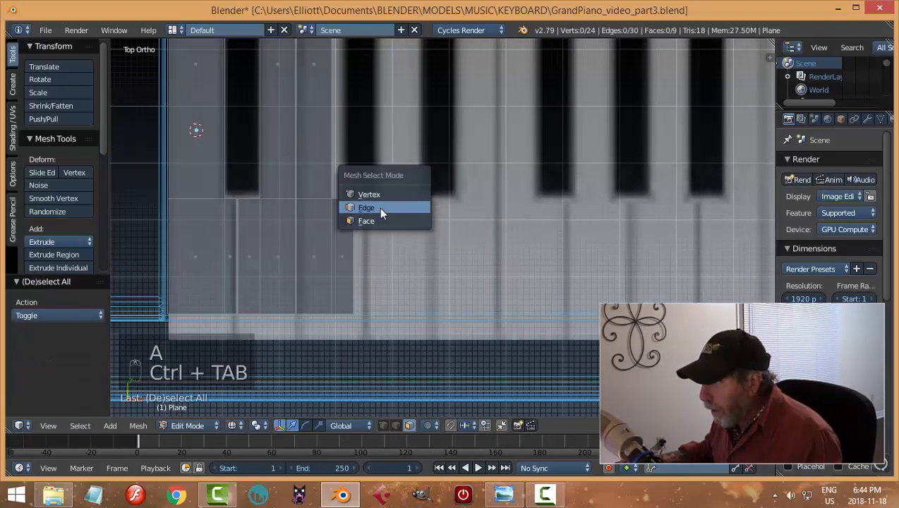
click(379, 208)
right_click(331, 169)
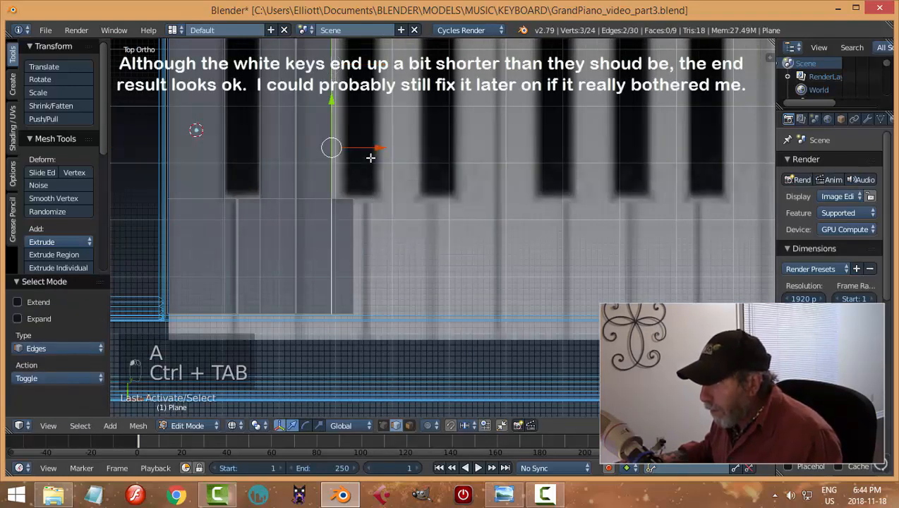
right_click(371, 156)
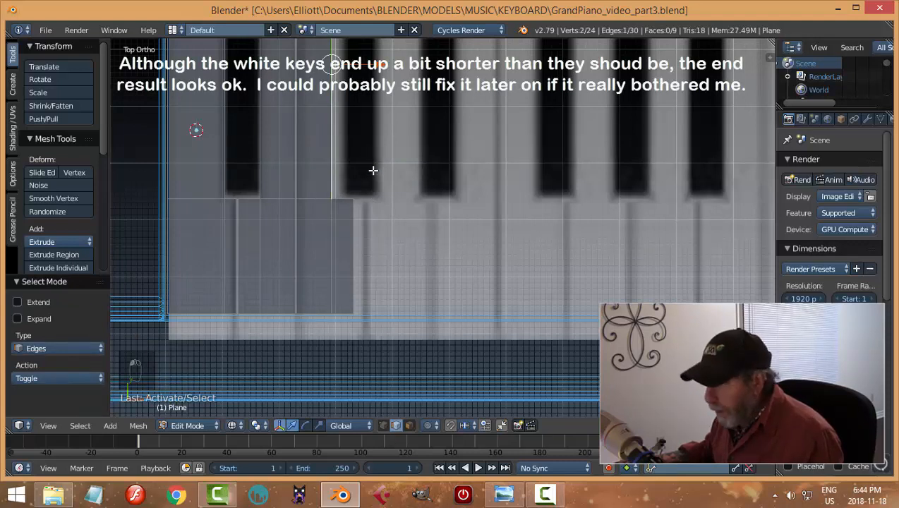
key(a)
right_click(362, 223)
drag(398, 253, 410, 257)
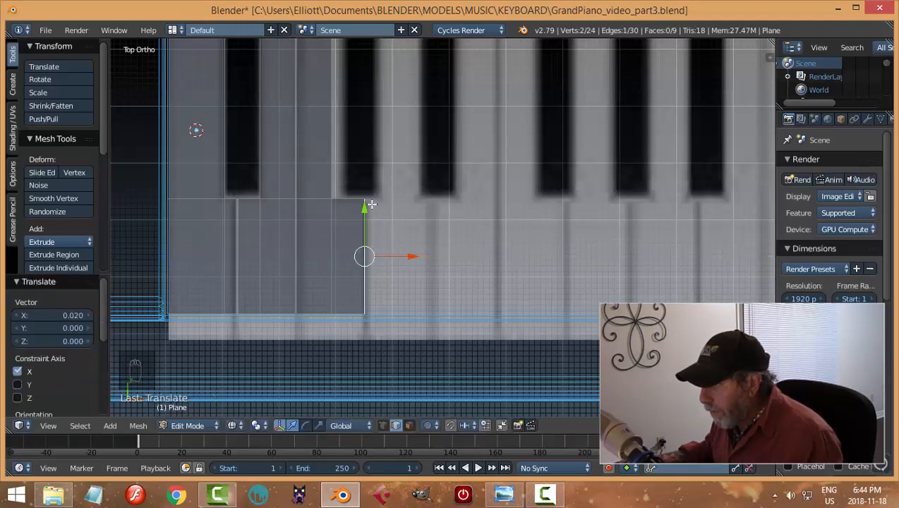
Move the third white key's lengthwise edges along X to the near side of the second black key.
right_click(333, 127)
shift+right_click(333, 222)
drag(376, 147, 388, 151)
key(a)
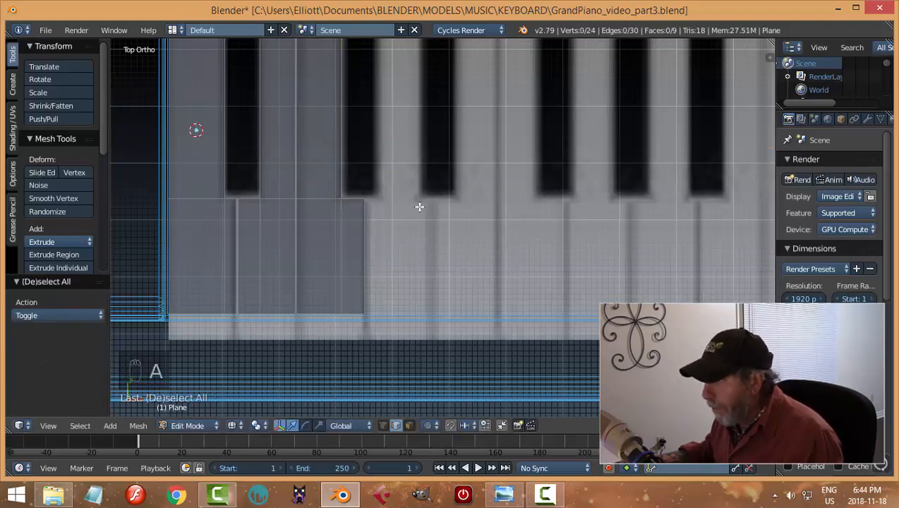
Switch to face selection and duplicate the third white key's faces in place.
shift+middle_drag(428, 232, 401, 201)
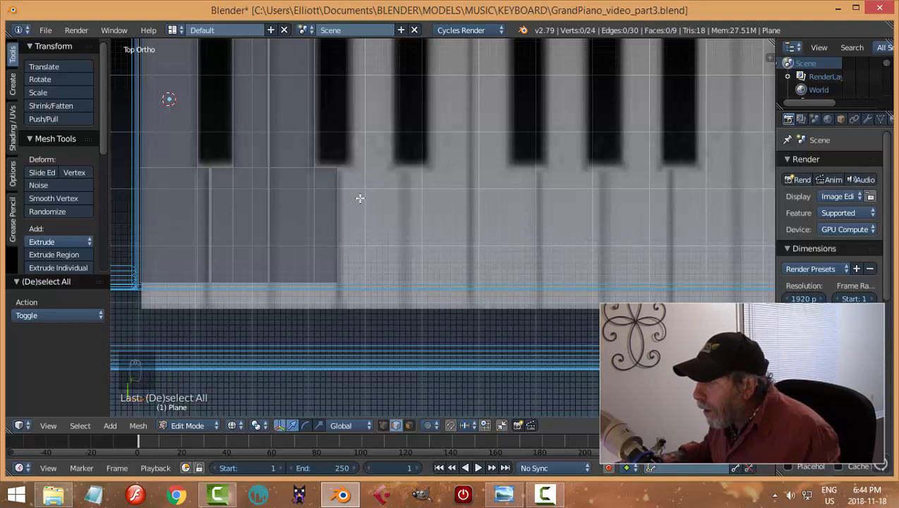
key(ctrl+Tab)
click(315, 205)
click(322, 211)
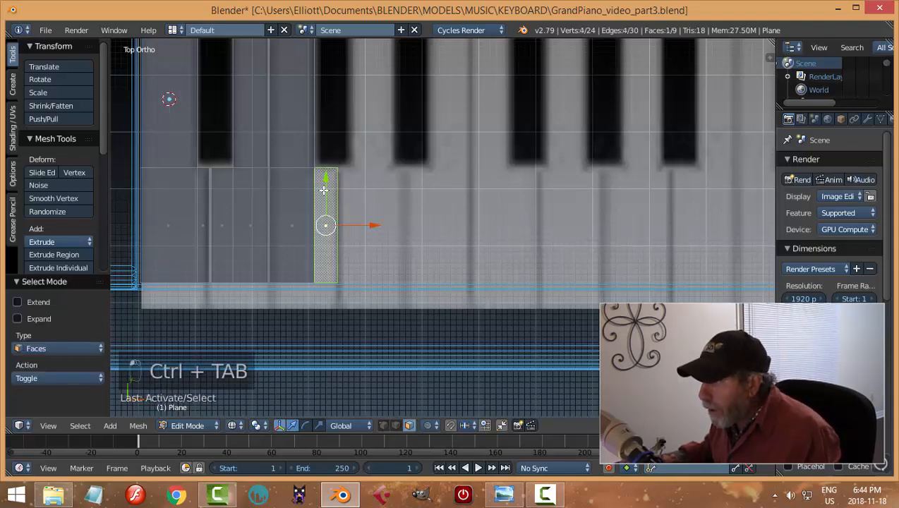
shift+click(285, 223)
scroll(332, 106, down, 1)
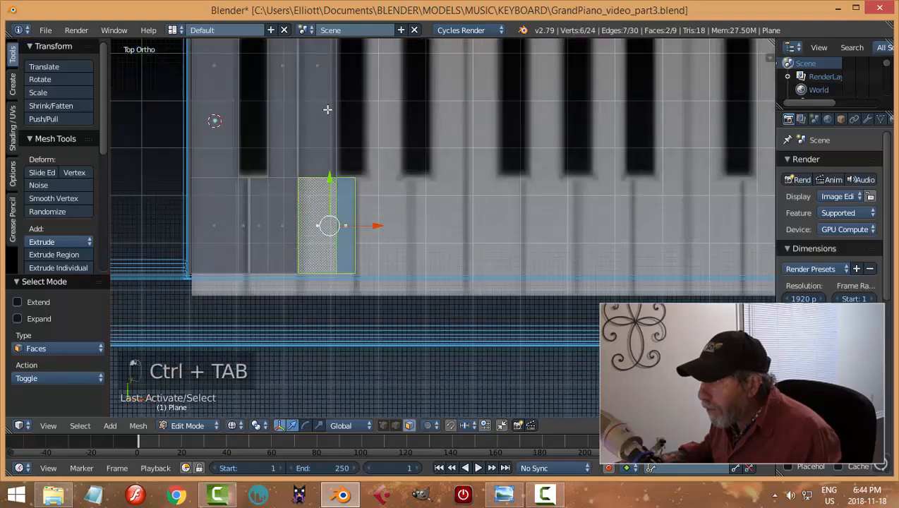
shift+click(317, 67)
key(shift+d)
right_click(411, 184)
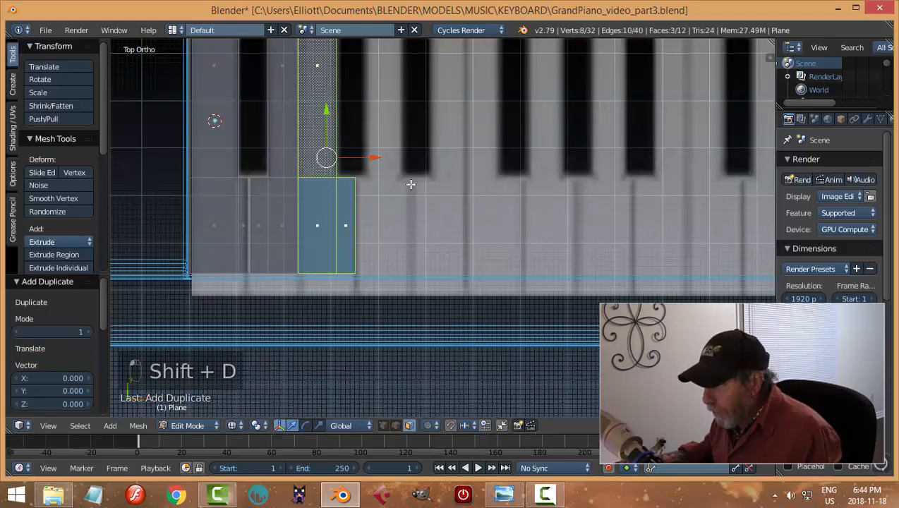
Rotate the copied key 180° around Y and move it about 0.123 along X, next to the third white key.
text(ry180)
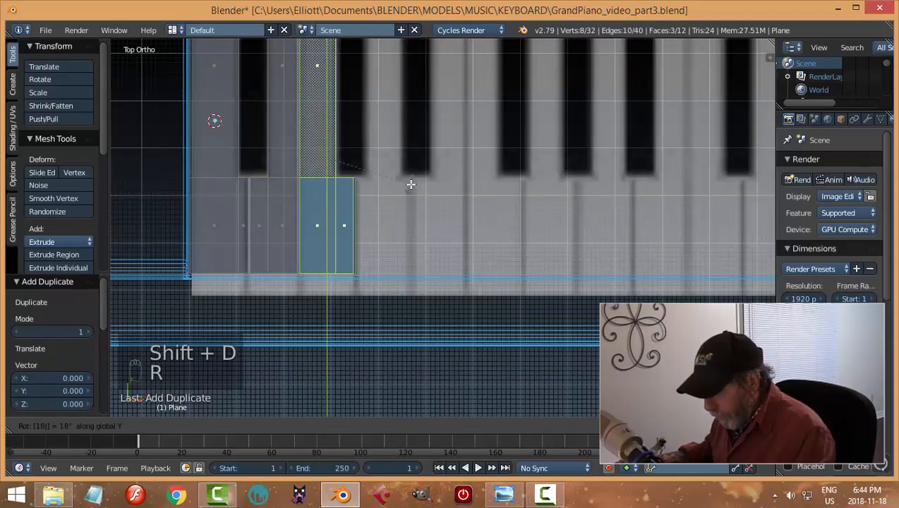
key(Return)
key(g)
key(x)
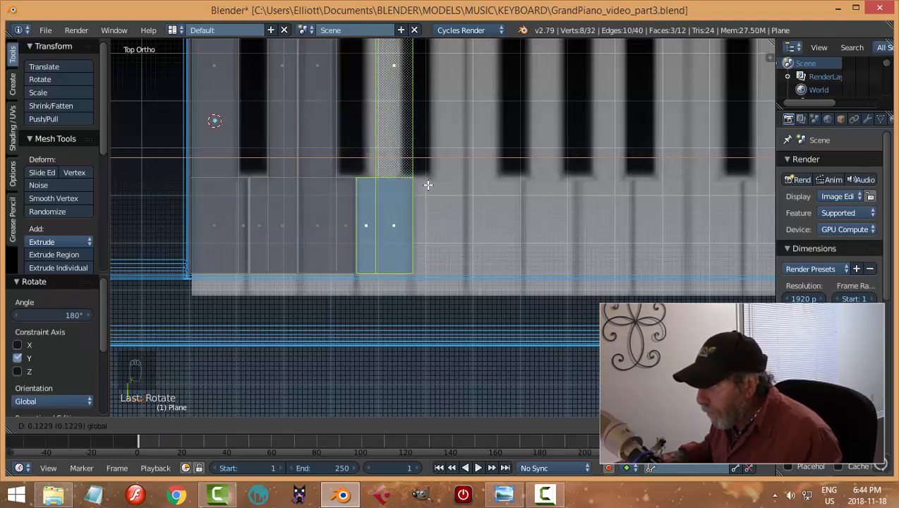
click(428, 185)
key(a)
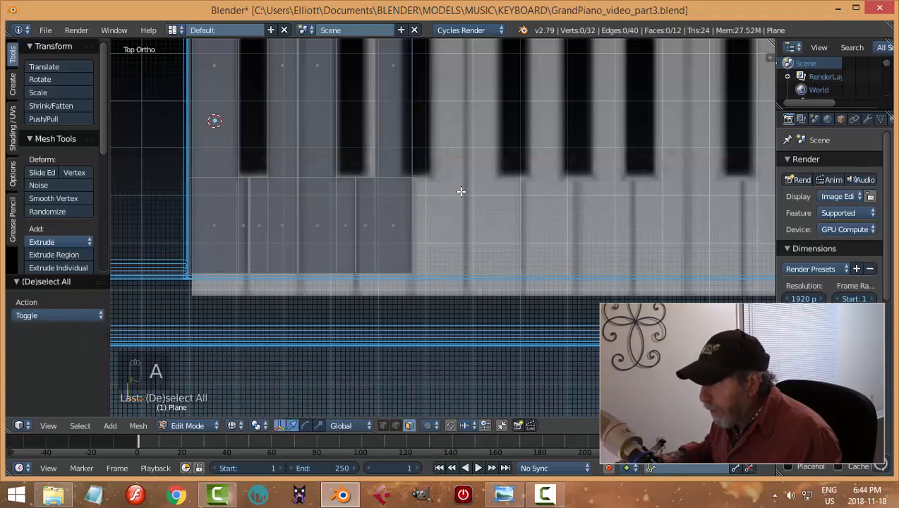
Switch to edge selection and move the fourth white key's inner lengthwise edges -0.015 along X to the second black key's far side.
key(ctrl+Tab)
click(434, 178)
right_click(375, 134)
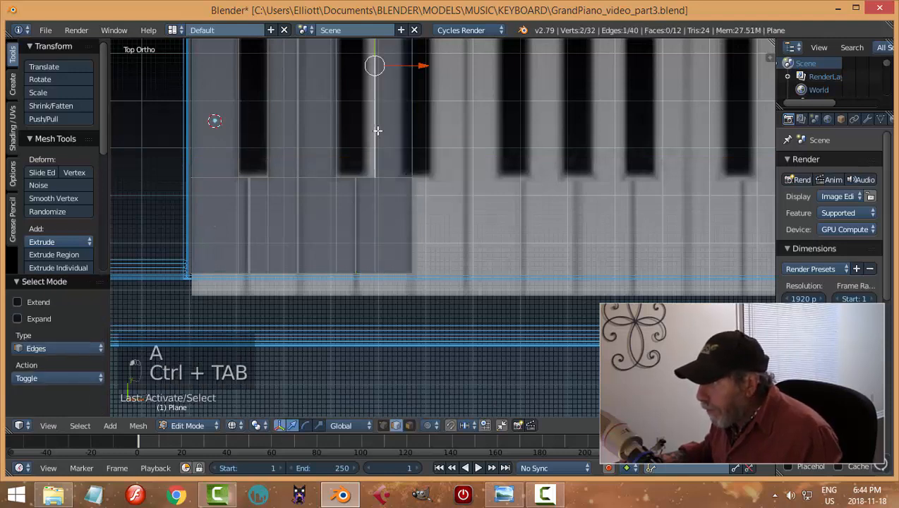
shift+right_click(374, 202)
key(g)
key(x)
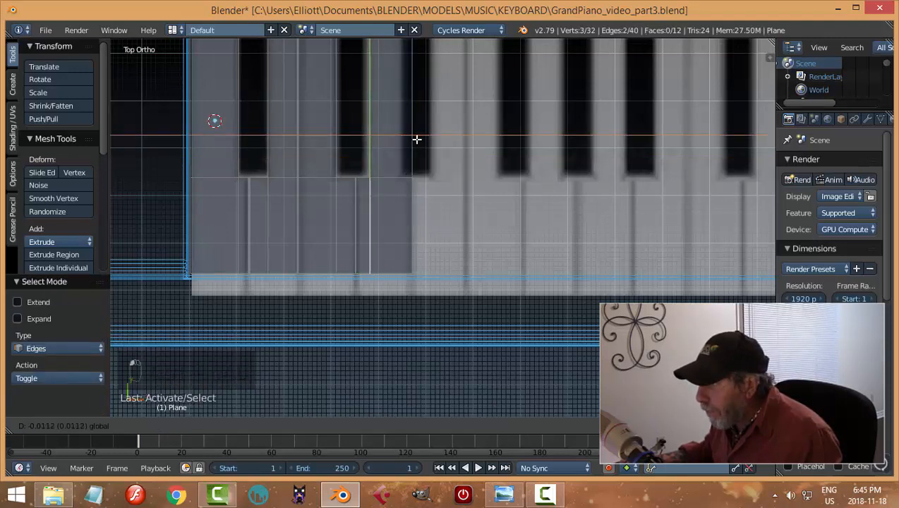
click(415, 139)
Move the fourth white key's outer lengthwise edges about -0.020 along X to the near side of the third black key.
shift+middle_drag(433, 192, 422, 207)
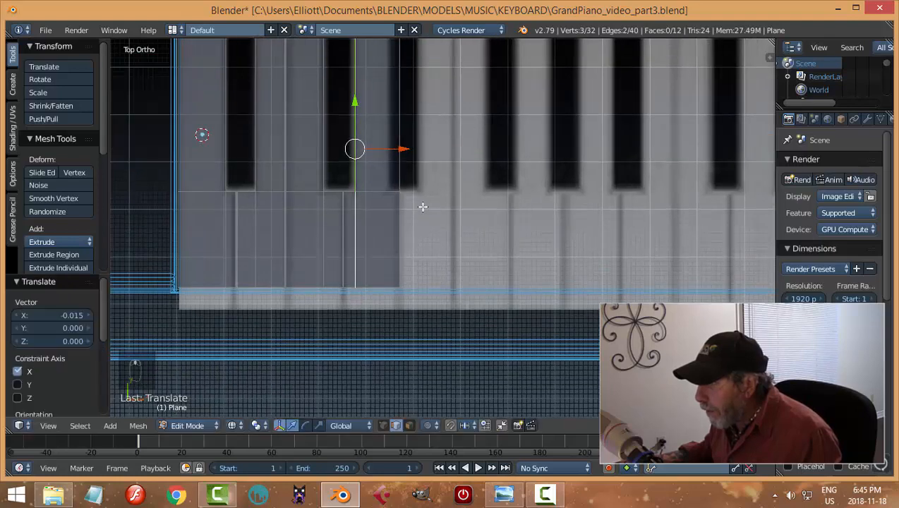
right_click(399, 213)
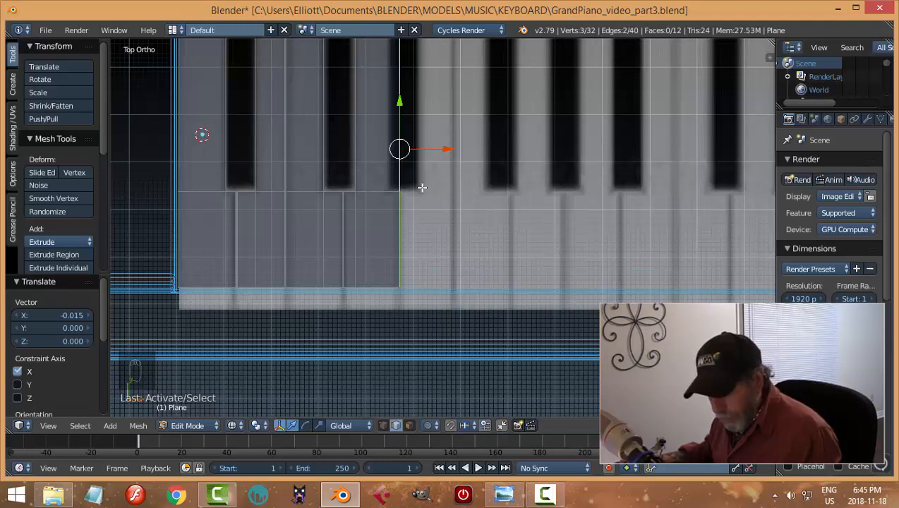
drag(448, 149, 440, 149)
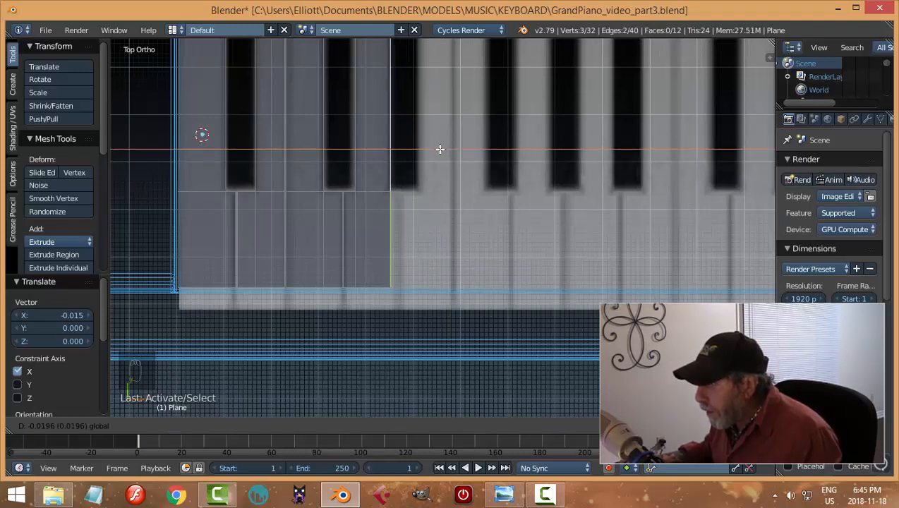
drag(440, 148, 438, 149)
Extrude the fourth white key's outer front edge along X below the third black key, moving it about 0.024.
right_click(390, 211)
key(e)
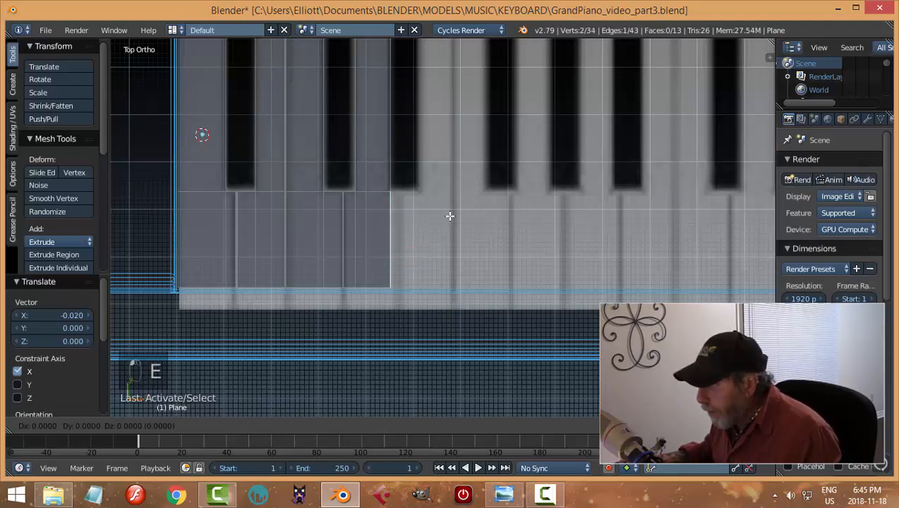
key(x)
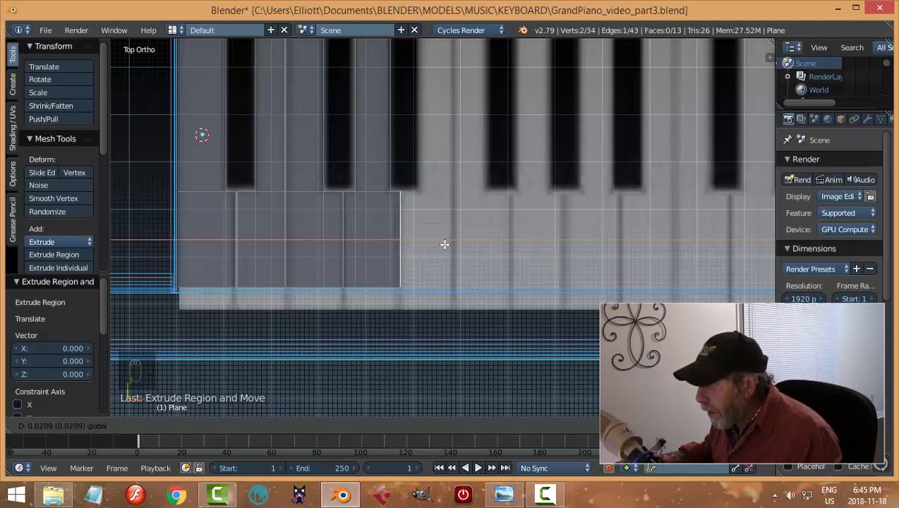
click(448, 240)
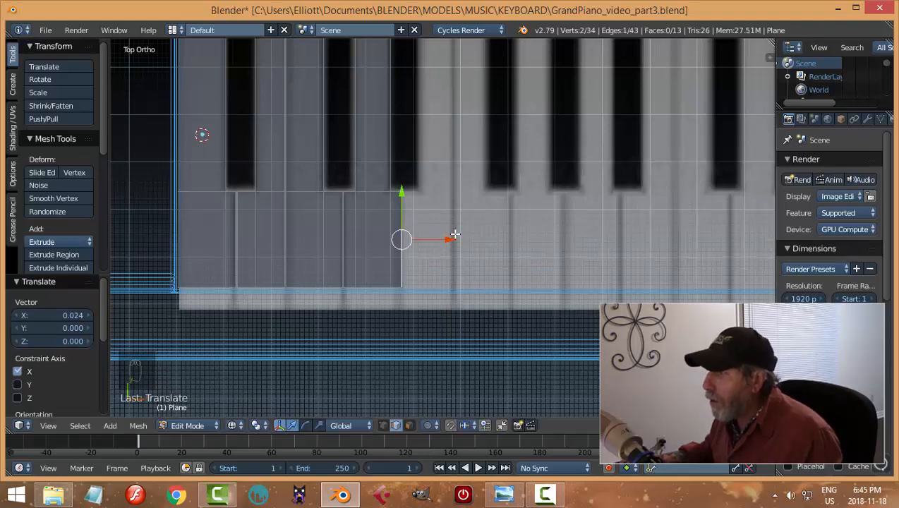
Nudge the fourth white key's extruded front edge -0.002 along X to match the key gap in the background image.
scroll(455, 234, down, 2)
shift+middle_drag(518, 229, 441, 231)
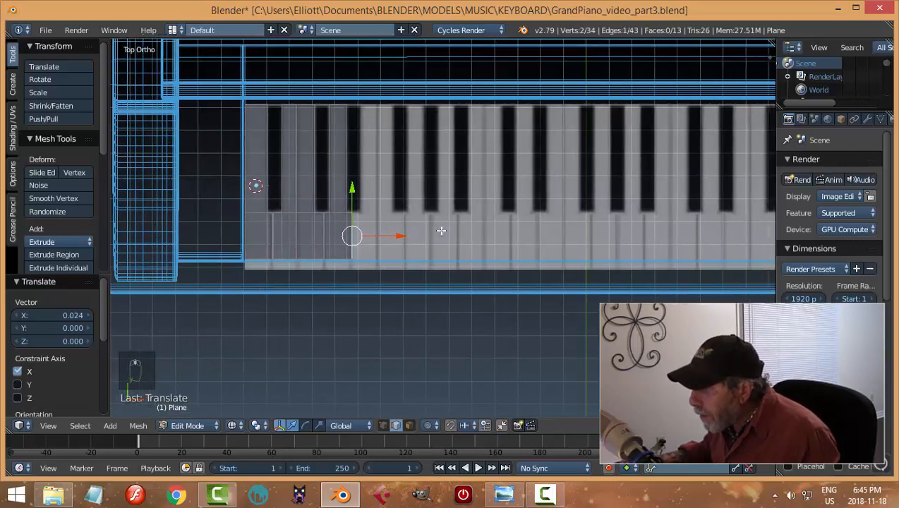
scroll(441, 231, up, 1)
scroll(427, 227, up, 1)
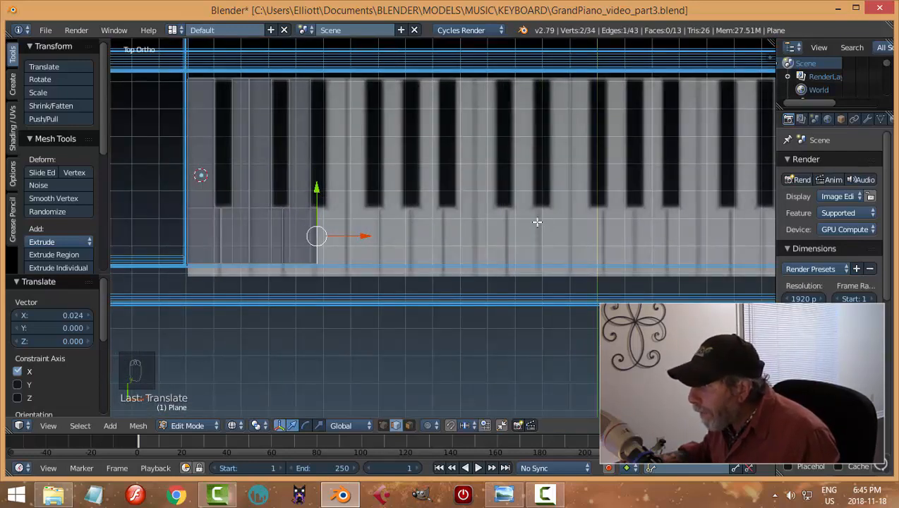
scroll(426, 233, up, 1)
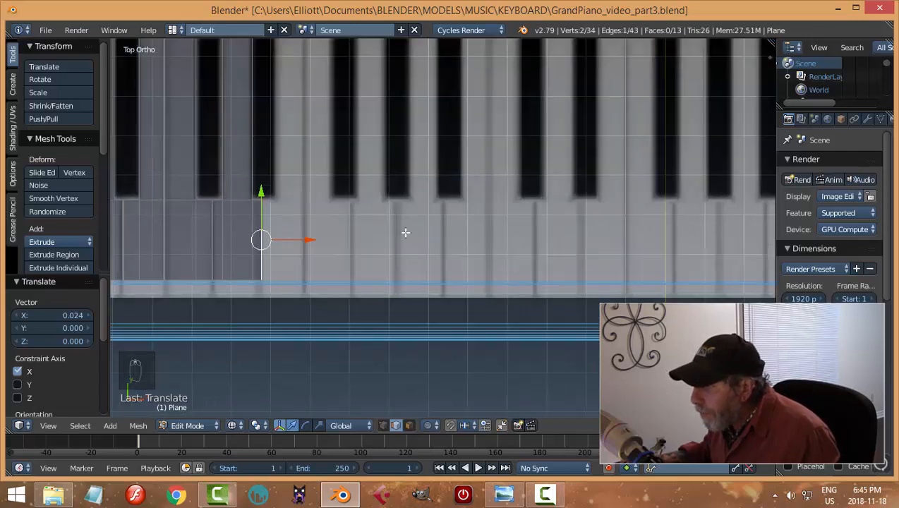
drag(308, 242, 308, 244)
scroll(321, 239, down, 1)
shift+middle_drag(359, 223, 369, 215)
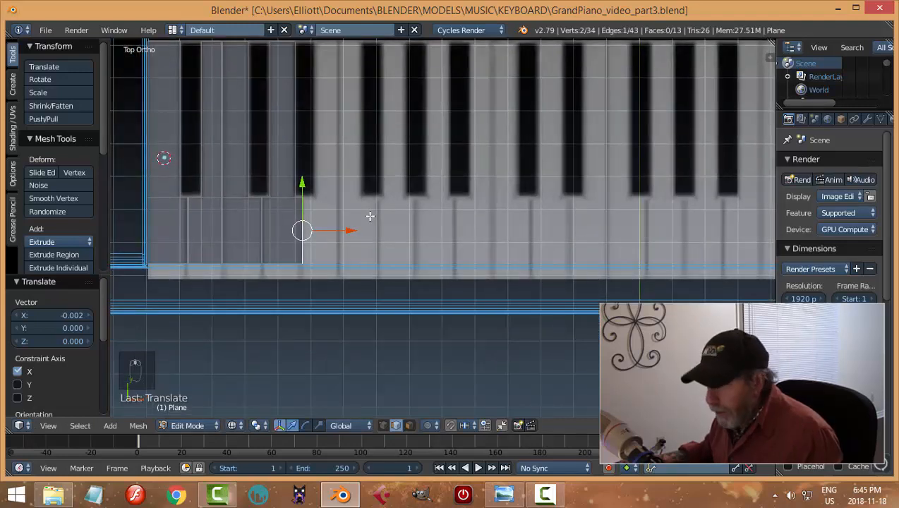
Switch to face selection and duplicate the second white key's faces about 0.352 along X, next to the fourth white key.
key(a)
key(ctrl+Tab)
click(362, 238)
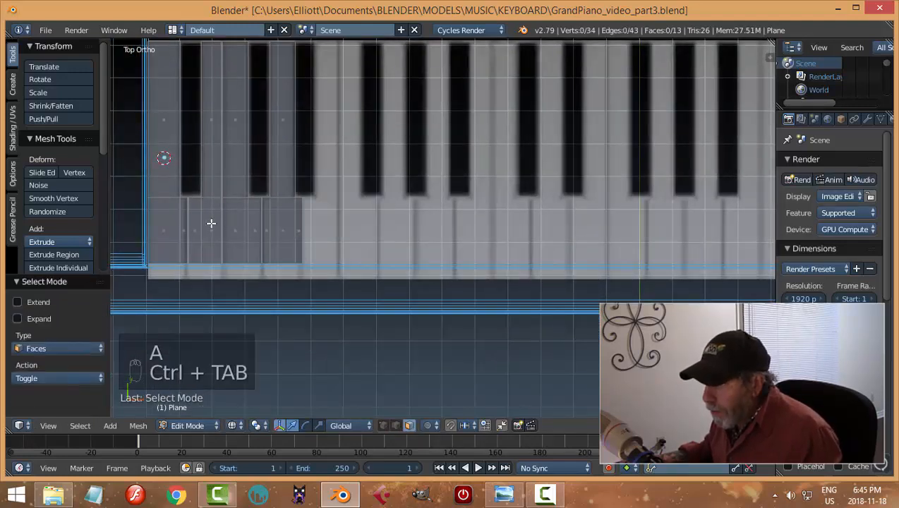
click(211, 223)
shift+click(195, 226)
shift+click(214, 141)
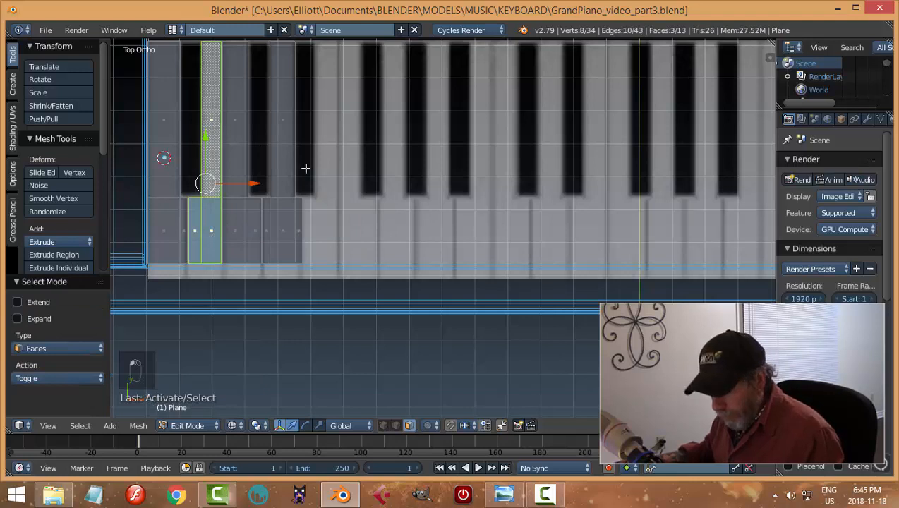
key(shift+d)
key(x)
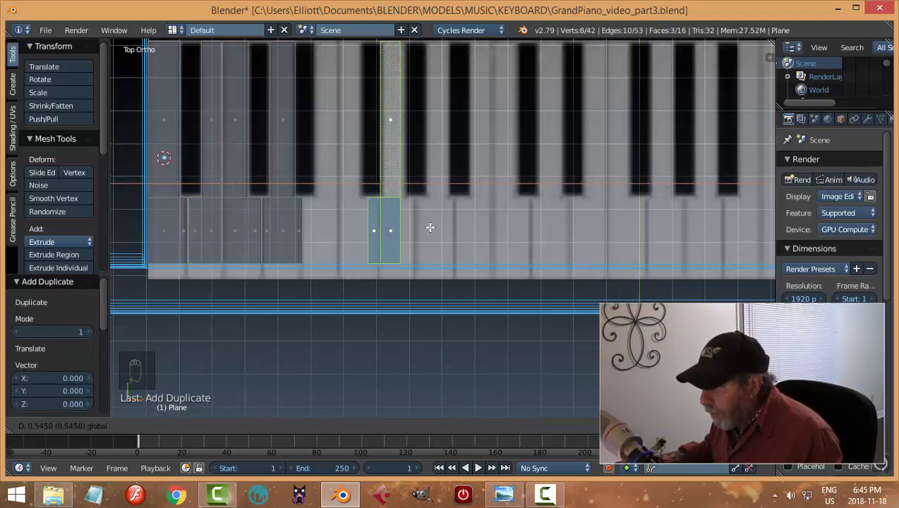
click(366, 228)
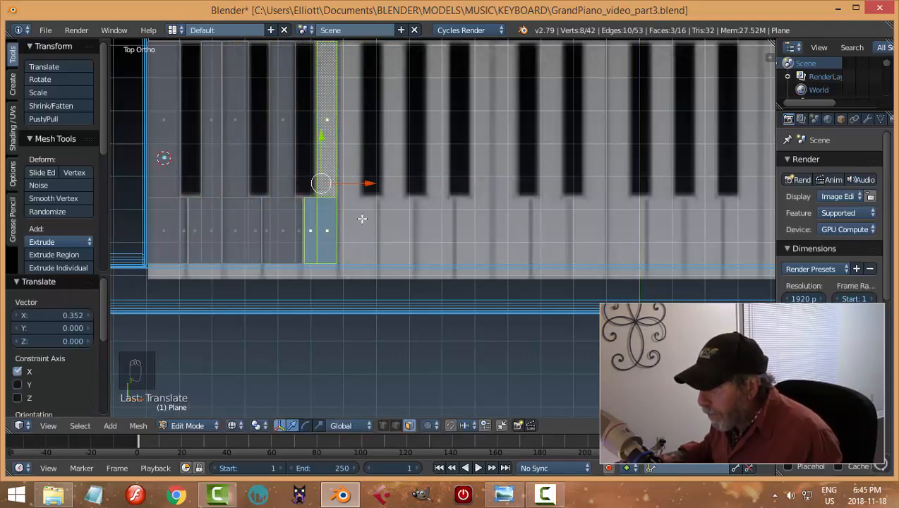
Nudge the fifth white key slightly back along X against the fourth white key, and deselect everything.
scroll(360, 218, up, 2)
key(g)
key(x)
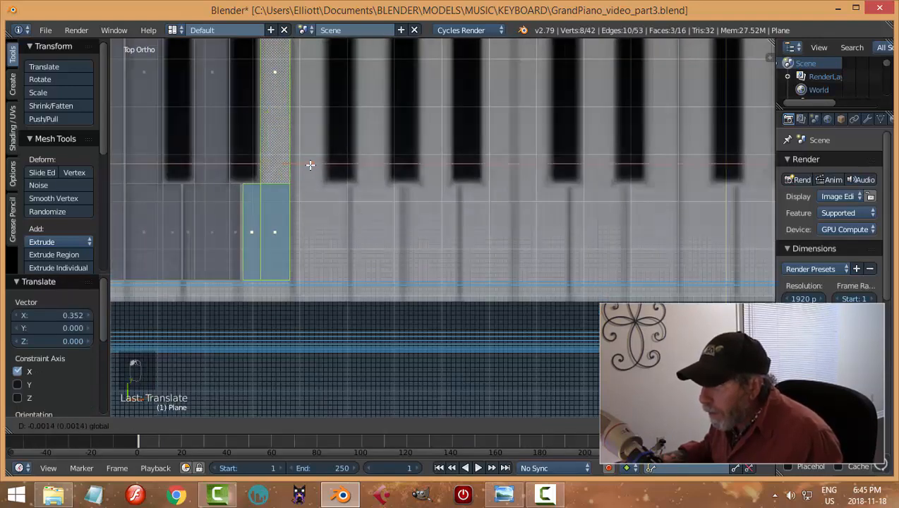
click(312, 166)
key(a)
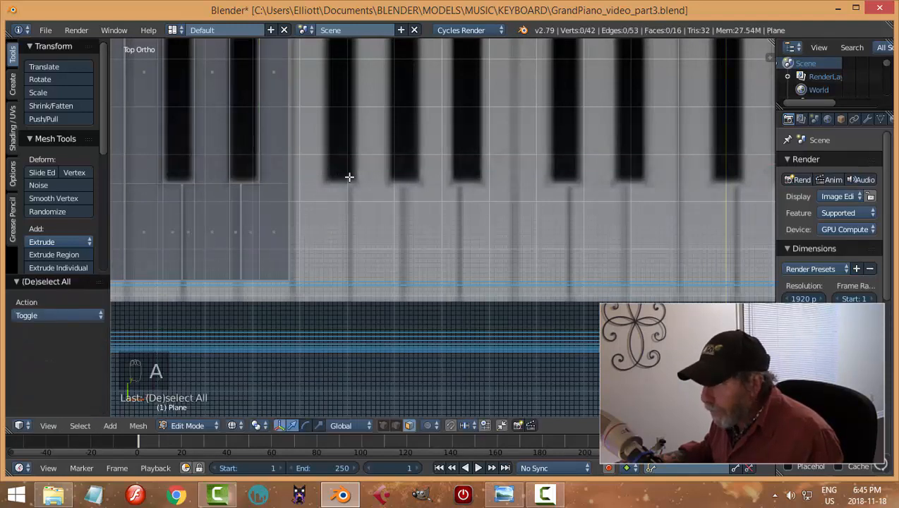
Switch to edge selection and move the fifth white key's inner lengthwise edges -0.003 along X to the third black key's far side.
key(ctrl+Tab)
click(295, 163)
right_click(258, 131)
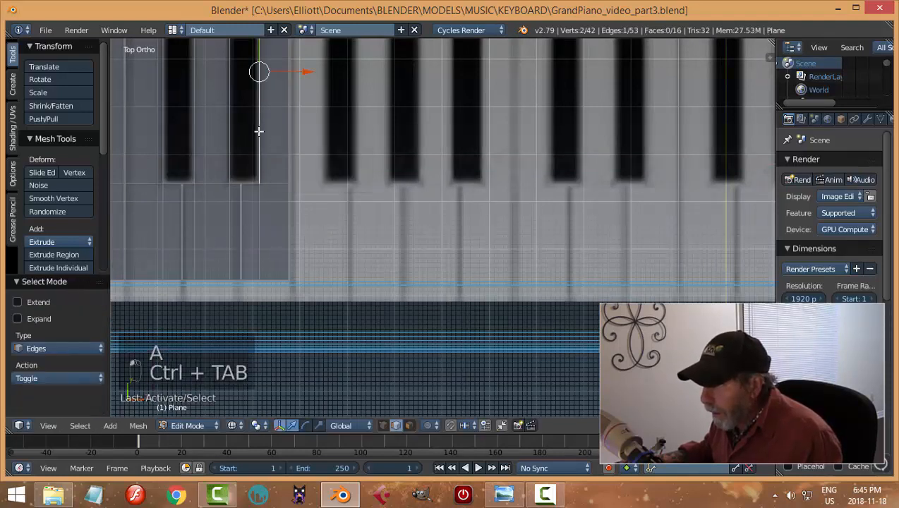
shift+right_click(263, 202)
key(g)
key(x)
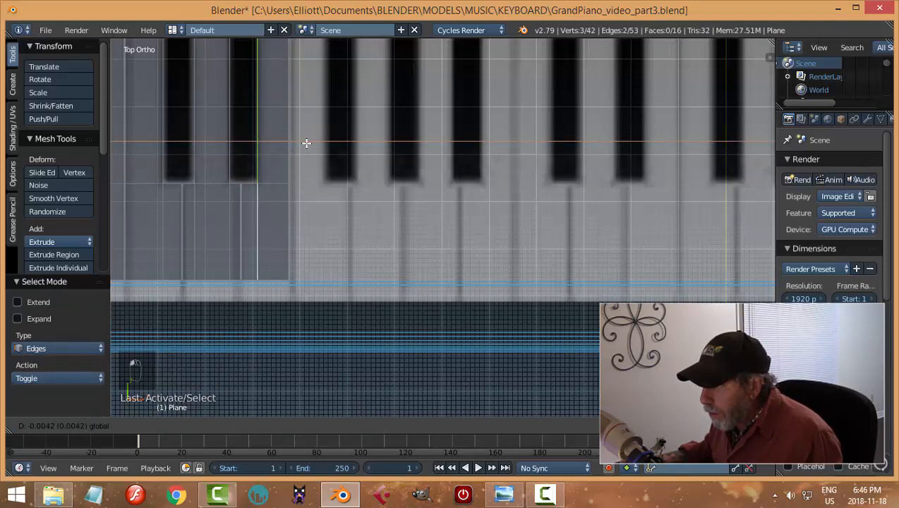
click(306, 147)
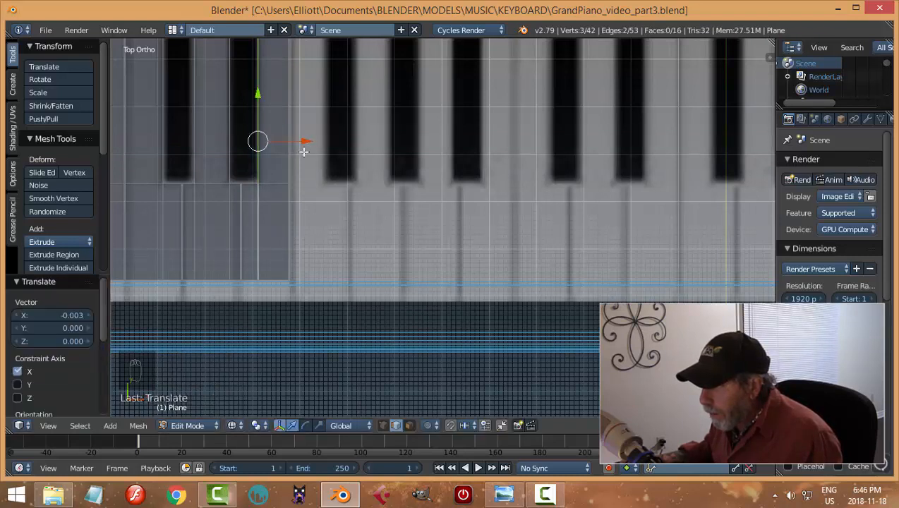
Move the fifth white key's outer lengthwise edges about 0.007 along X to the key gap in the background image.
key(a)
right_click(287, 119)
shift+right_click(295, 205)
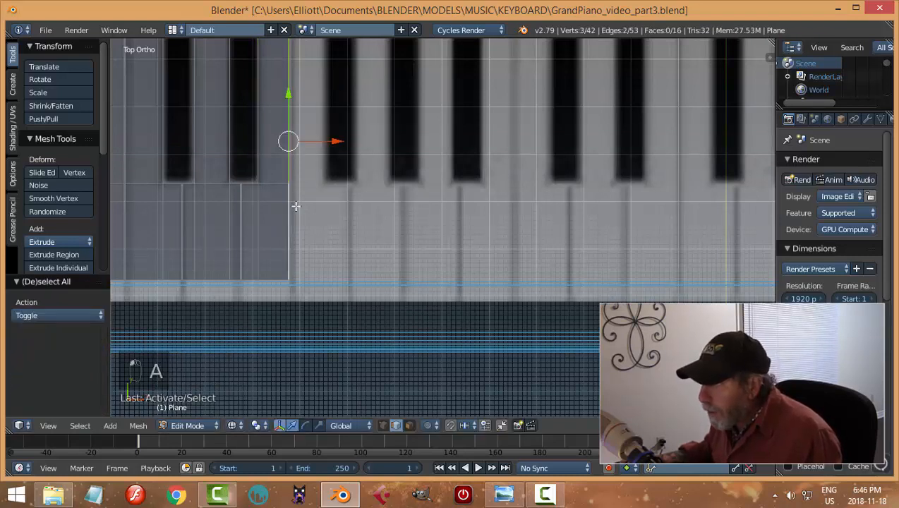
drag(339, 142, 342, 144)
scroll(389, 189, down, 3)
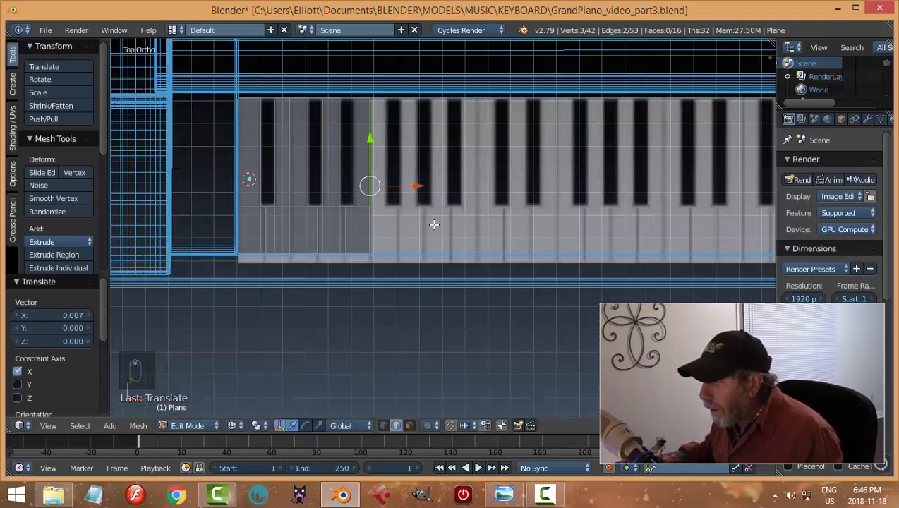
Switch to face selection and duplicate the third white key's faces about 0.358 along X, next to the fifth white key.
key(a)
scroll(441, 233, up, 2)
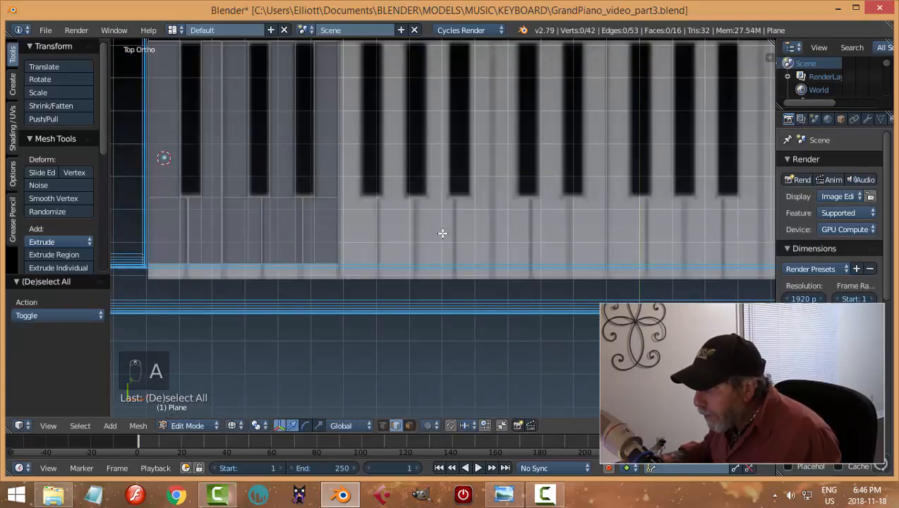
key(ctrl+Tab)
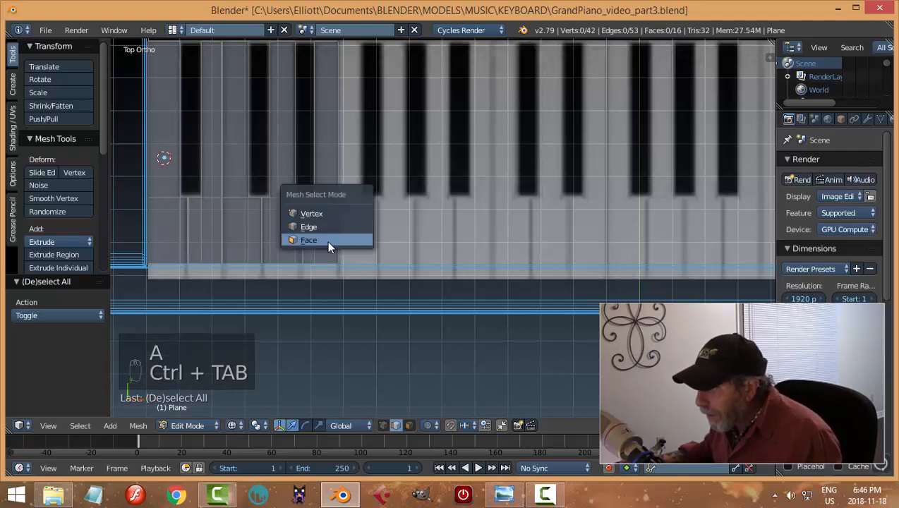
click(328, 241)
right_click(252, 227)
shift+right_click(232, 227)
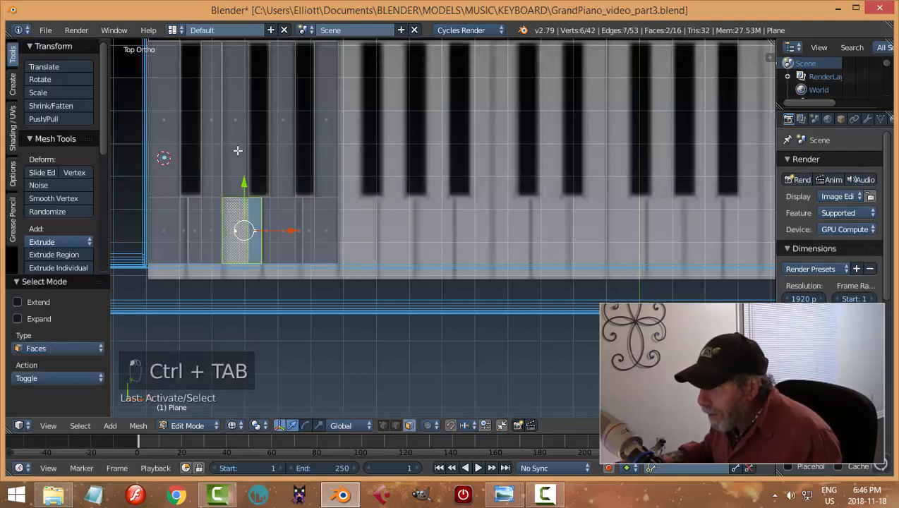
shift+right_click(236, 150)
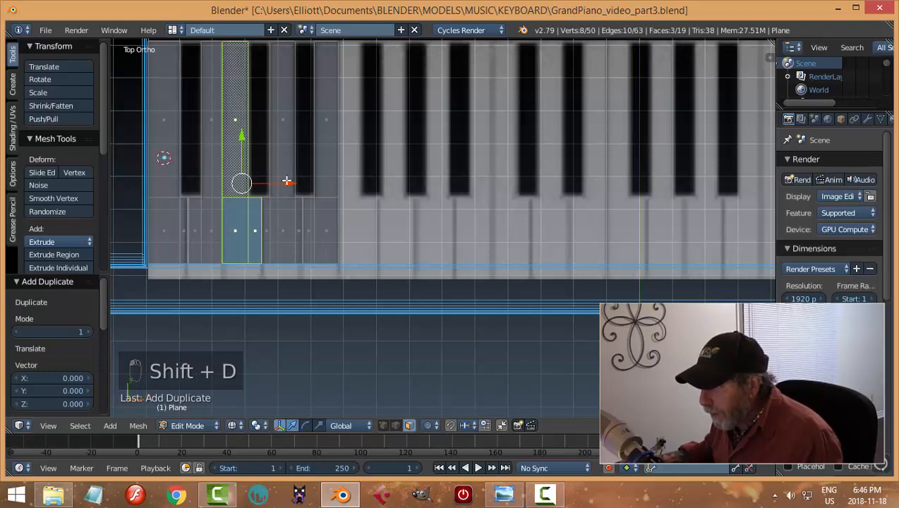
drag(286, 181, 404, 211)
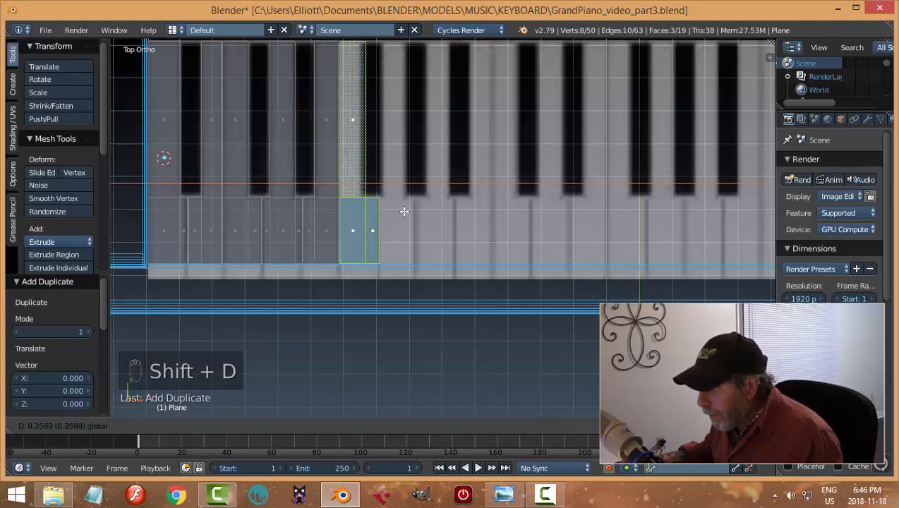
click(405, 211)
key(a)
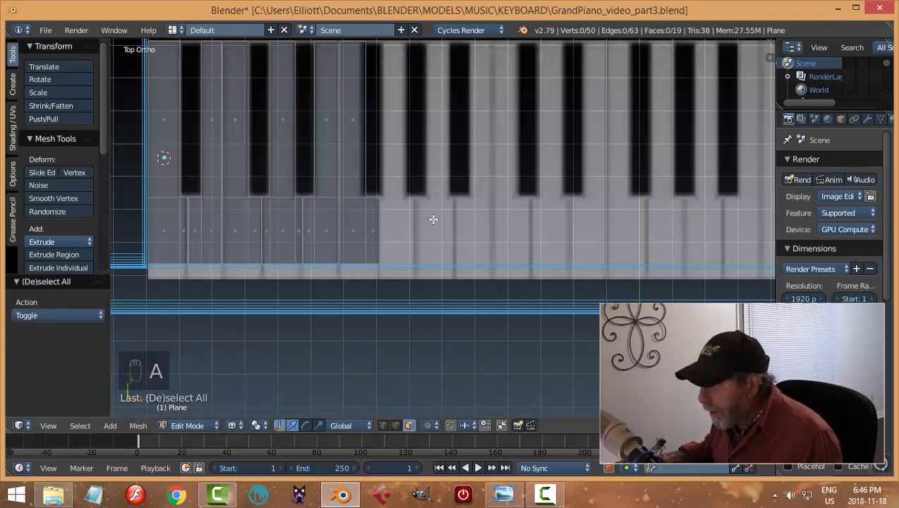
In edge selection, move the sixth white key's lengthwise edges at the fourth black key -0.013 along X and its outer front edge -0.003.
scroll(433, 219, up, 3)
key(ctrl+Tab)
click(394, 208)
right_click(310, 138)
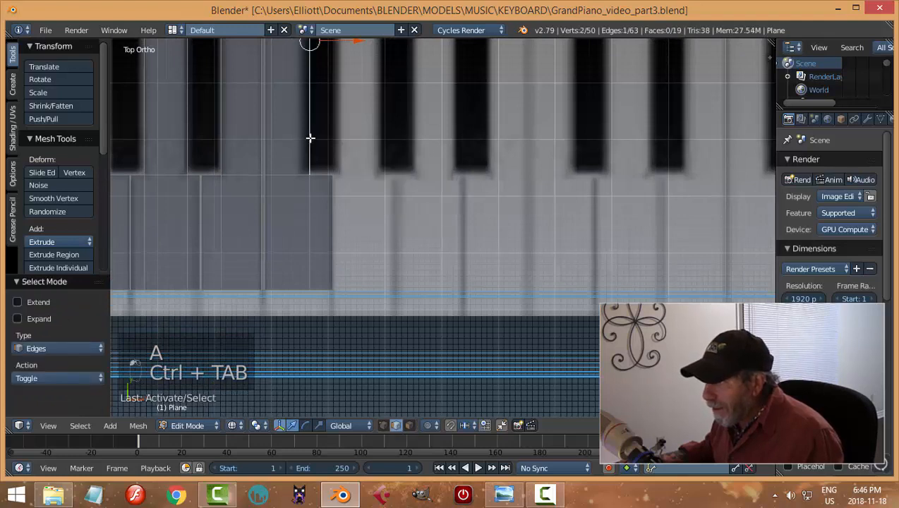
shift+right_click(313, 196)
drag(360, 126, 354, 127)
right_click(332, 195)
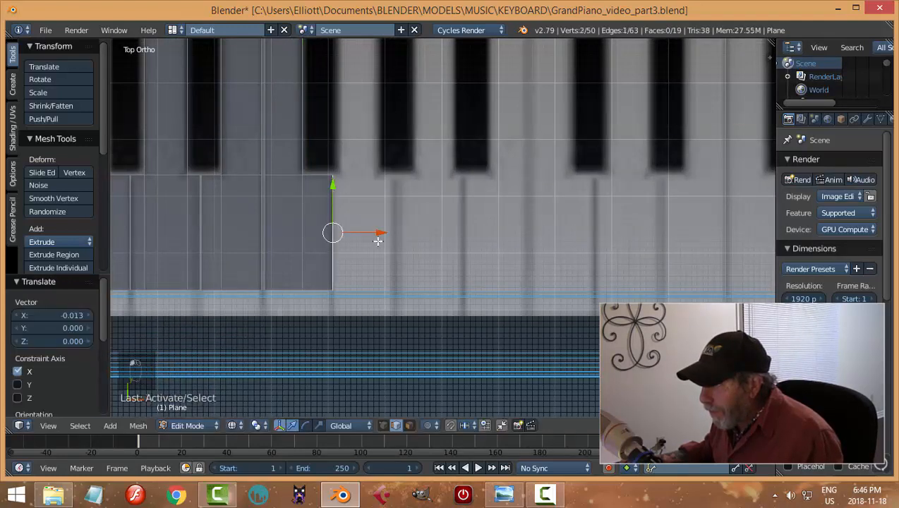
drag(381, 231, 381, 233)
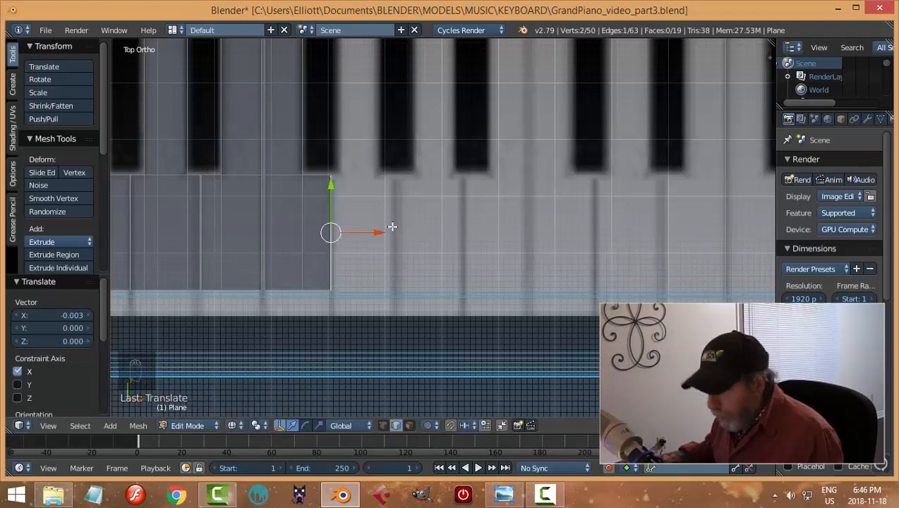
Switch to face selection and duplicate the fourth white key's four faces about 0.355 along X, next to the sixth white key.
key(a)
key(ctrl+Tab)
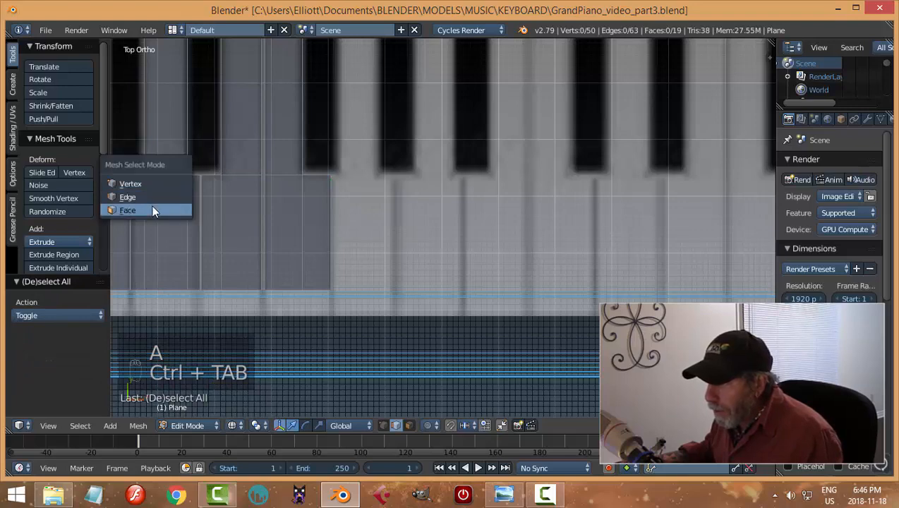
click(151, 207)
right_click(194, 187)
shift+right_click(169, 194)
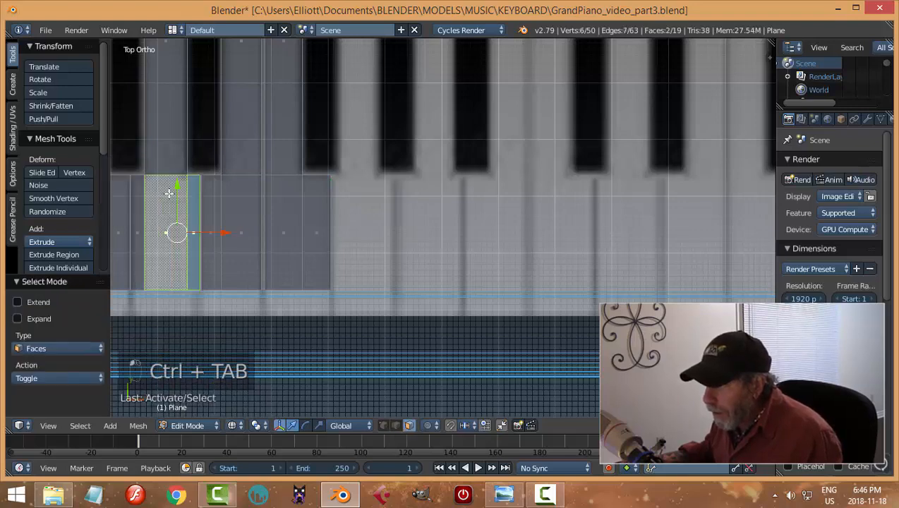
shift+right_click(137, 212)
scroll(220, 194, down, 2)
shift+right_click(247, 103)
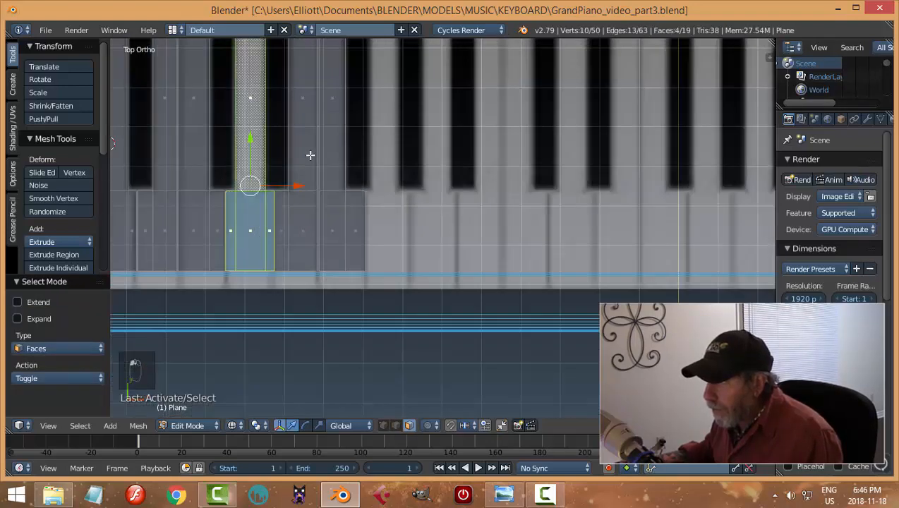
key(shift+d)
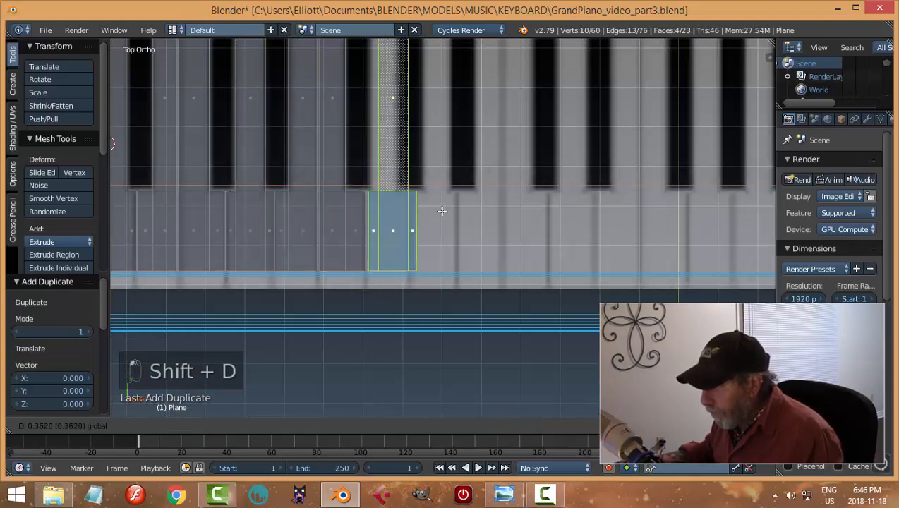
click(451, 211)
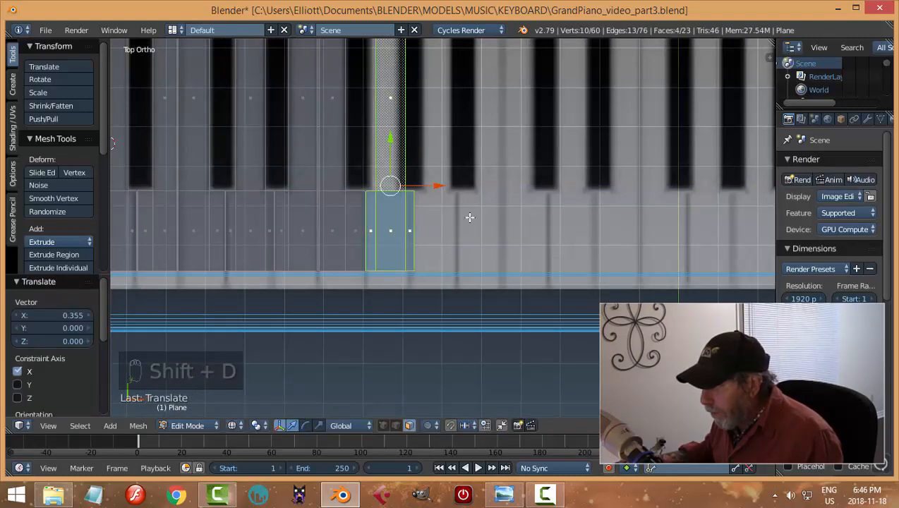
Switch to edge selection and nudge the sixth white key's lengthwise edges beside the fifth key along X to the key gap.
scroll(467, 215, up, 2)
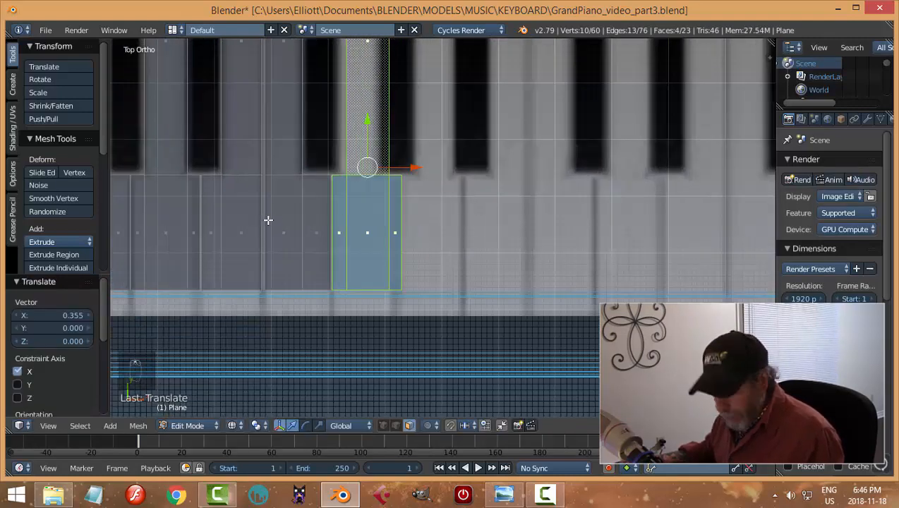
key(a)
key(ctrl+Tab)
click(220, 206)
right_click(265, 170)
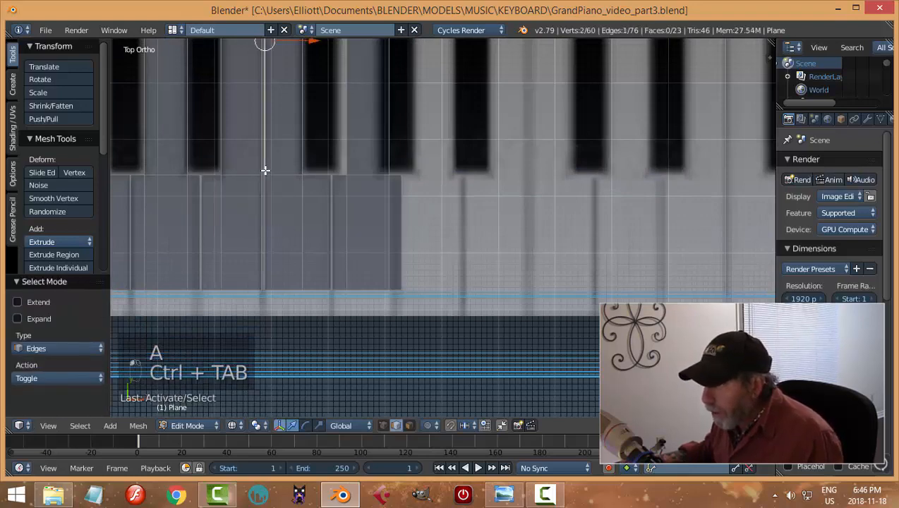
shift+right_click(267, 189)
drag(314, 129, 314, 131)
key(a)
scroll(410, 222, up, 1)
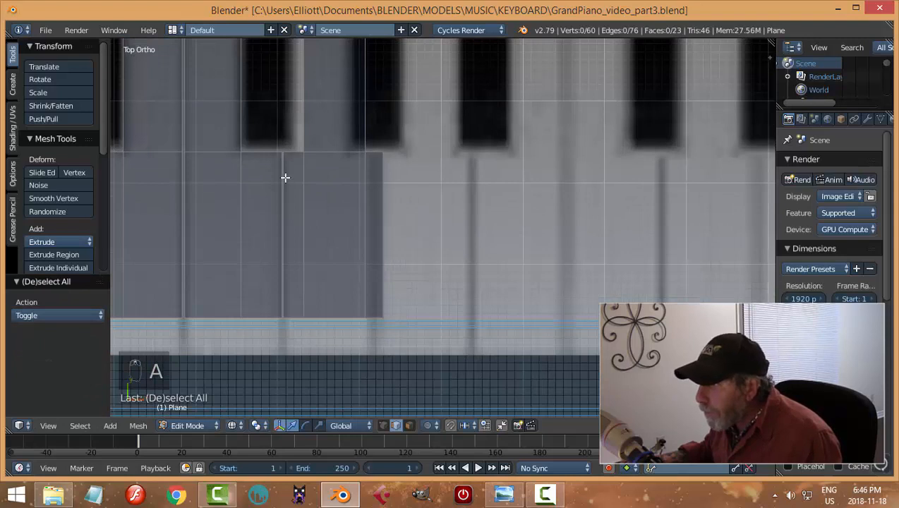
Move the seventh white key's lengthwise edges along X, -0.012 at the fourth black key and -0.017 at the fifth black key.
right_click(309, 125)
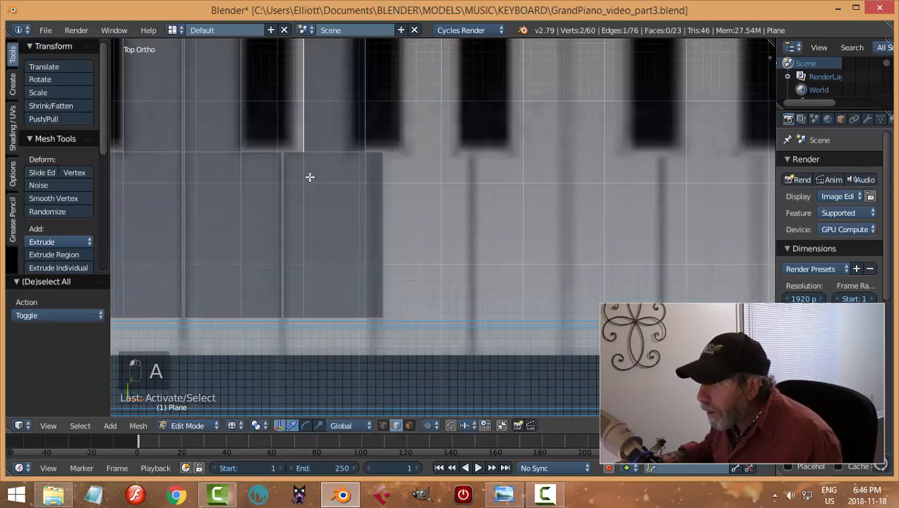
shift+right_click(309, 176)
scroll(332, 176, down, 1)
drag(393, 123, 389, 129)
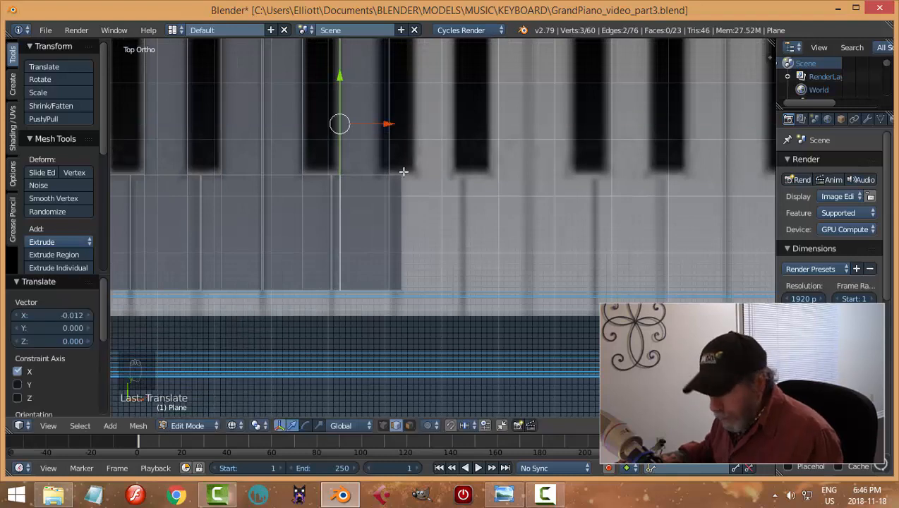
key(a)
right_click(391, 150)
shift+right_click(386, 189)
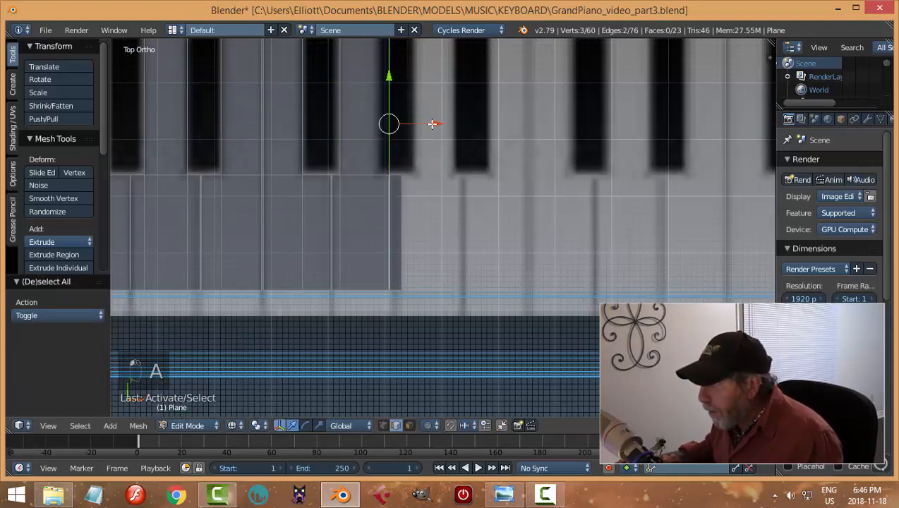
drag(433, 124, 420, 125)
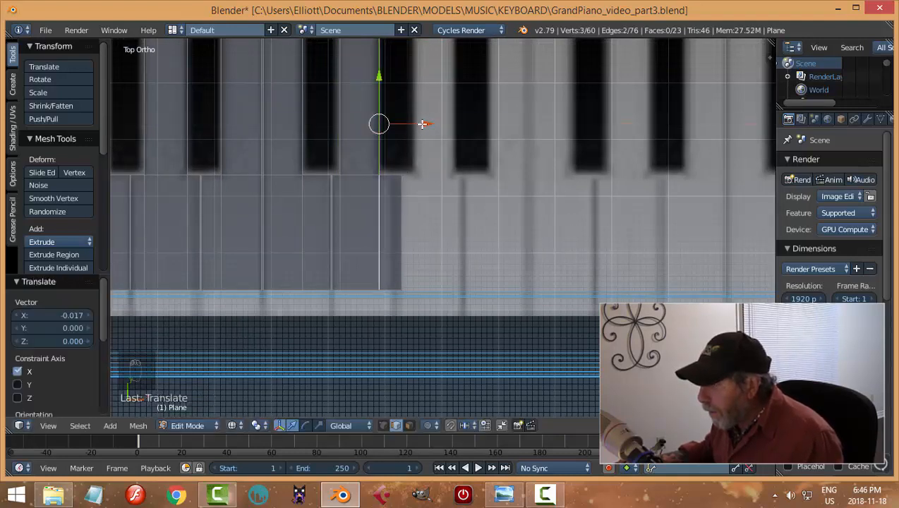
Move the seventh white key's outer front edge -0.010 along X to the key gap.
key(a)
right_click(401, 209)
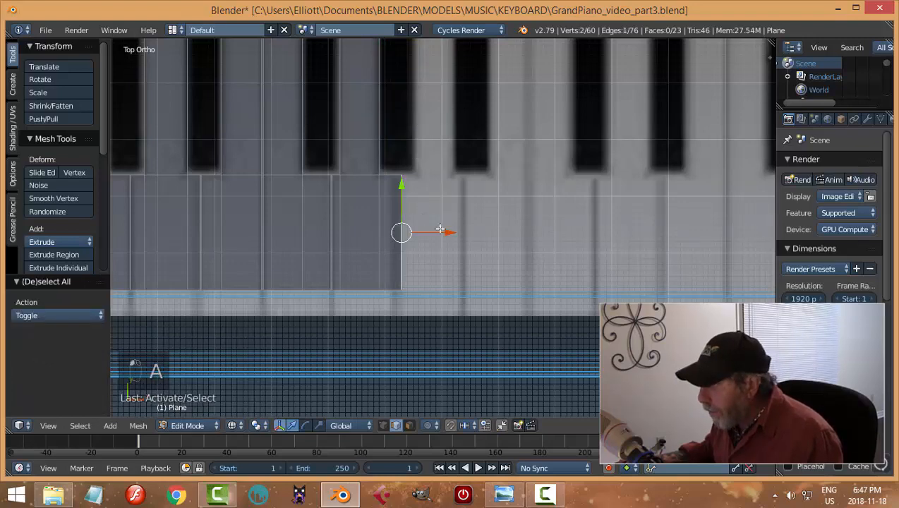
drag(439, 230, 437, 232)
scroll(445, 229, down, 2)
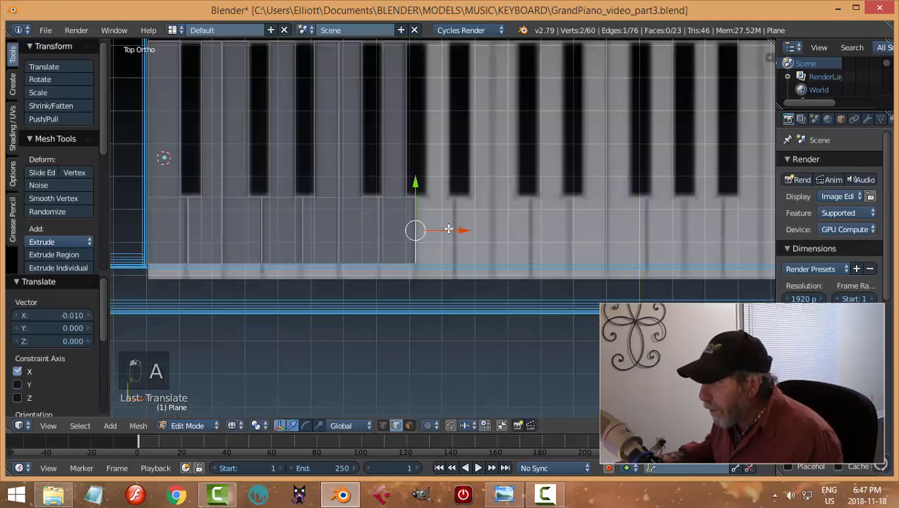
scroll(458, 228, down, 2)
scroll(462, 226, up, 1)
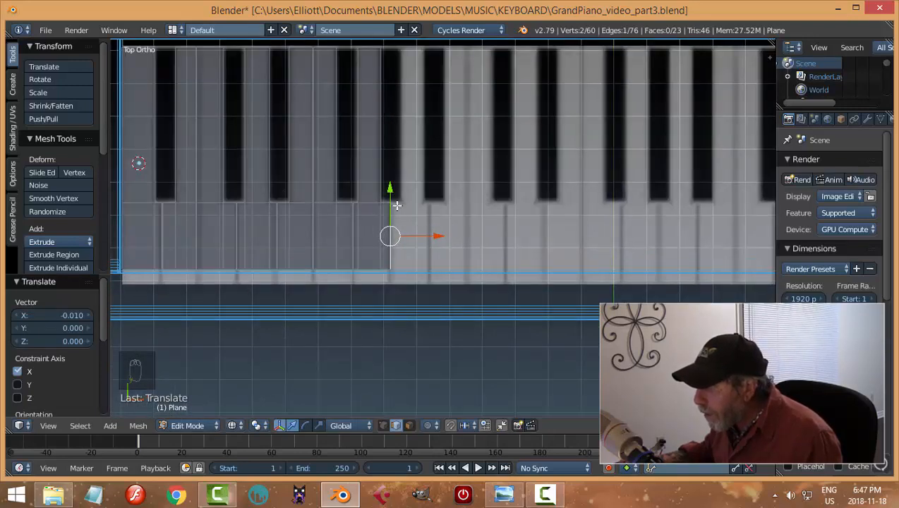
Switch to face selection and duplicate the seventh white key's four faces about 0.115 along X as the eighth white key.
key(a)
key(ctrl+Tab)
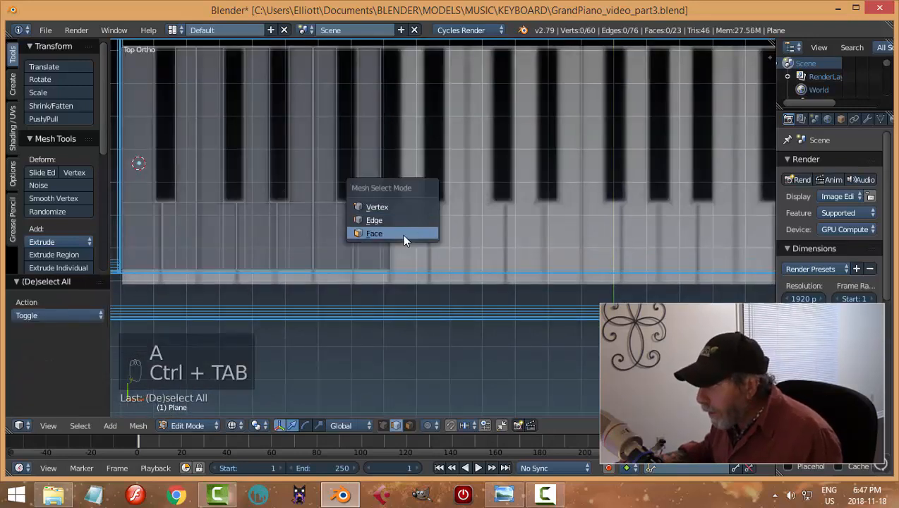
click(404, 236)
right_click(384, 224)
shift+right_click(362, 221)
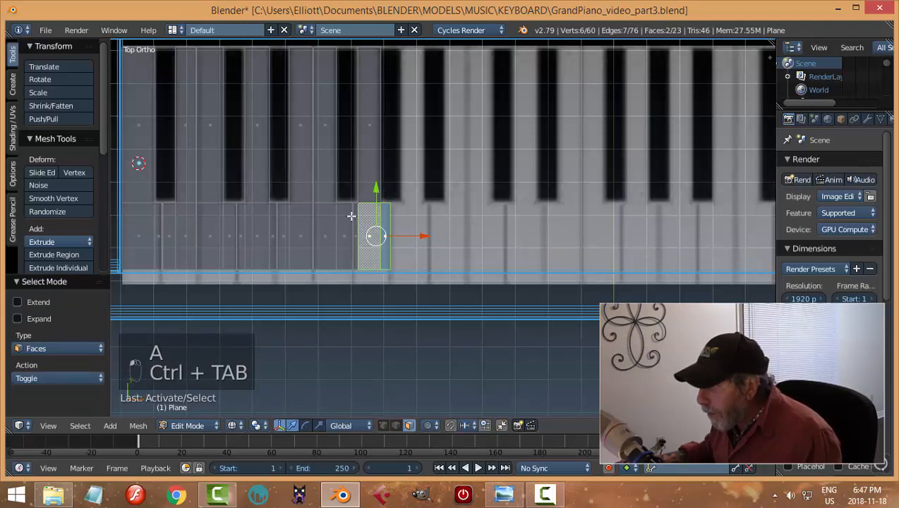
key(shift+d)
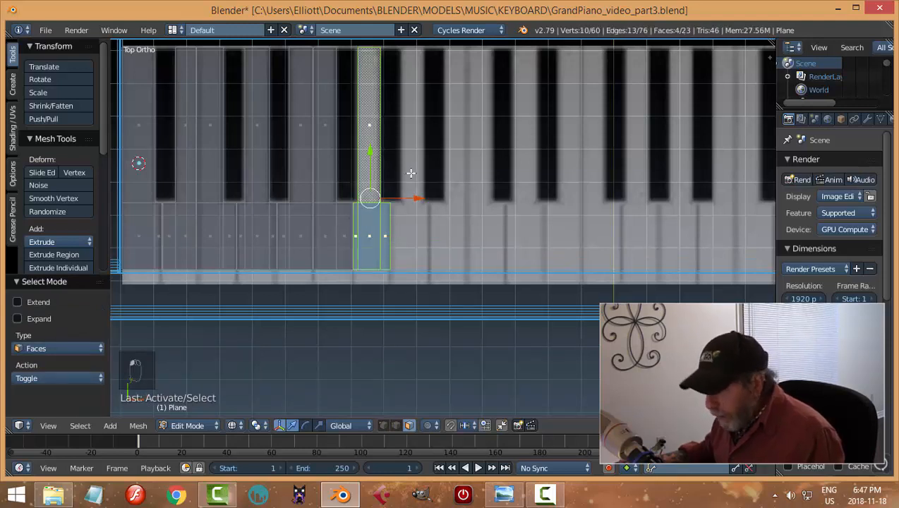
click(413, 190)
drag(413, 190, 452, 218)
scroll(481, 215, up, 3)
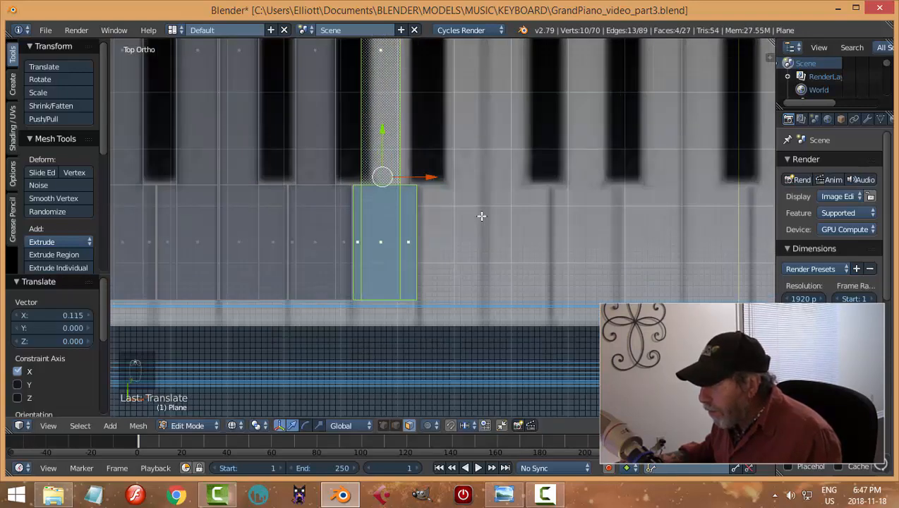
Rotate the eighth white key's faces 180° about Y and shift them slightly along X to fit the key gaps in the background image.
scroll(482, 216, down, 1)
text(r)
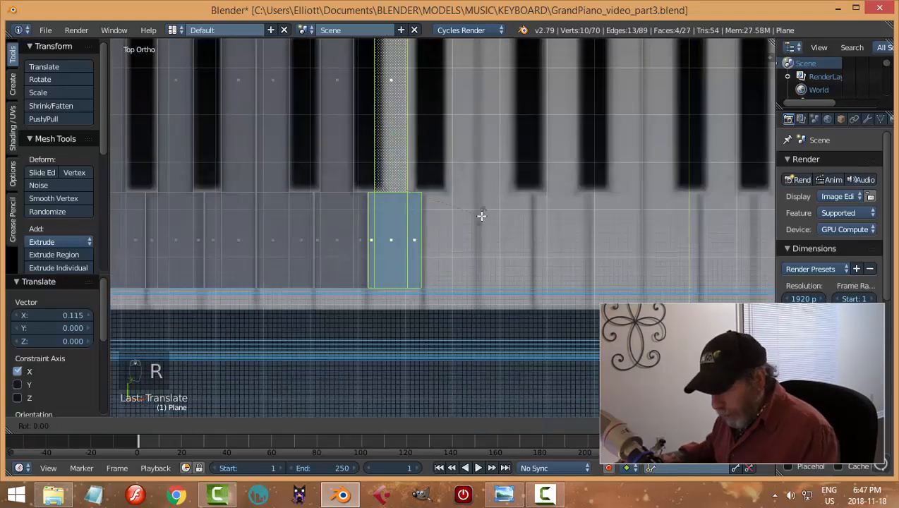
text(y1)
text(80)
key(Return)
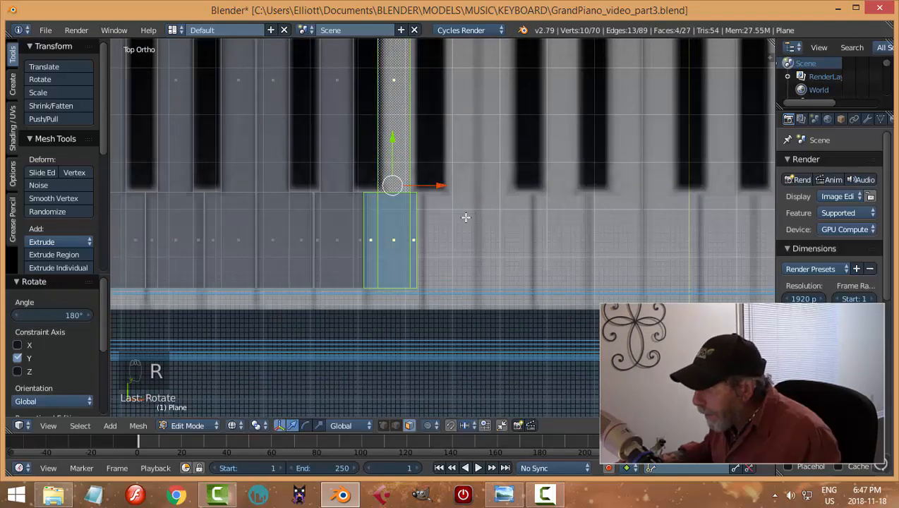
drag(445, 187, 451, 194)
key(a)
scroll(502, 232, down, 1)
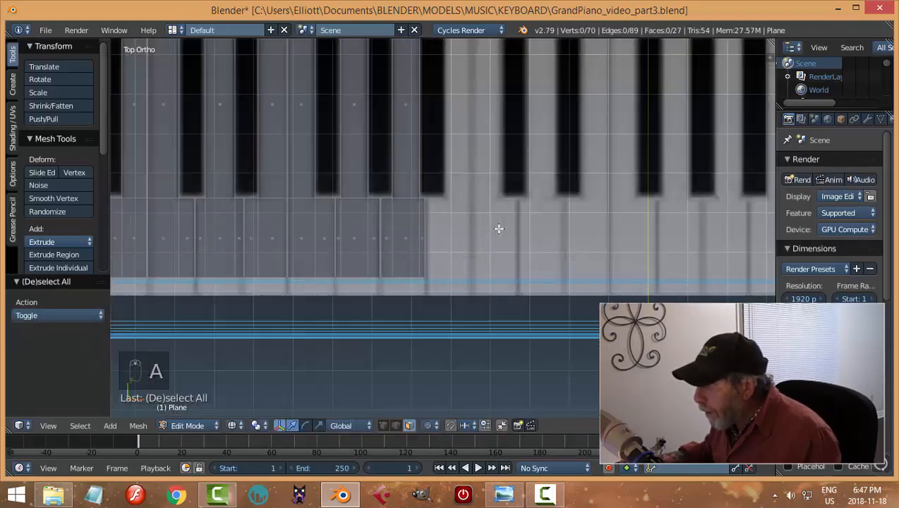
Duplicate the fifth white key's three faces about 0.464 along X, next to the eighth white key.
scroll(499, 228, down, 1)
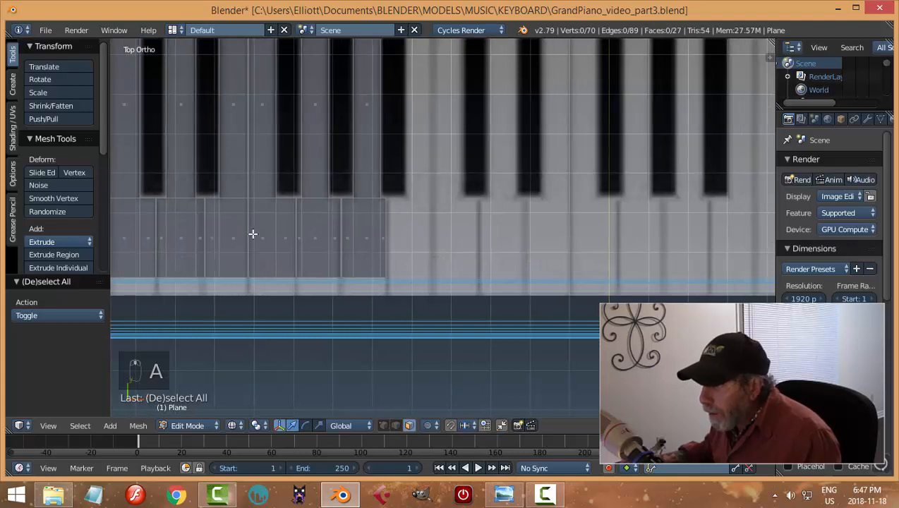
right_click(216, 209)
shift+right_click(240, 211)
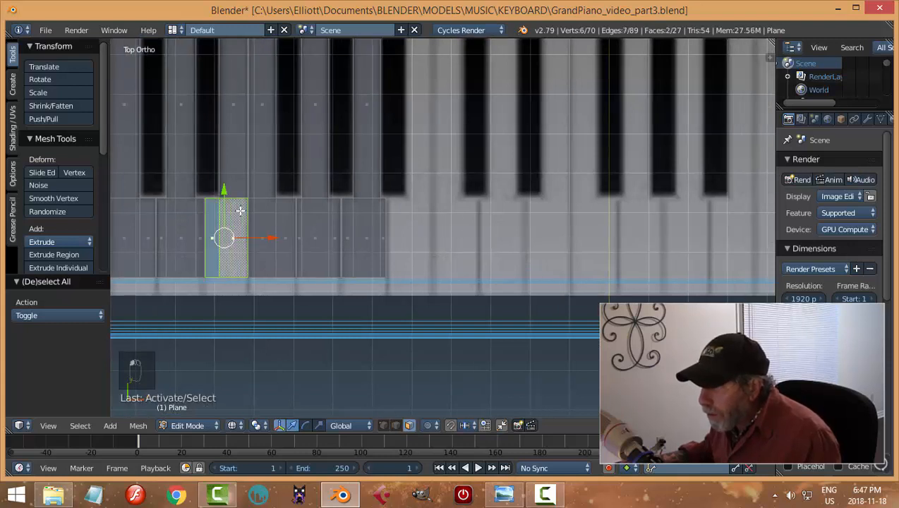
shift+right_click(242, 112)
key(shift+d)
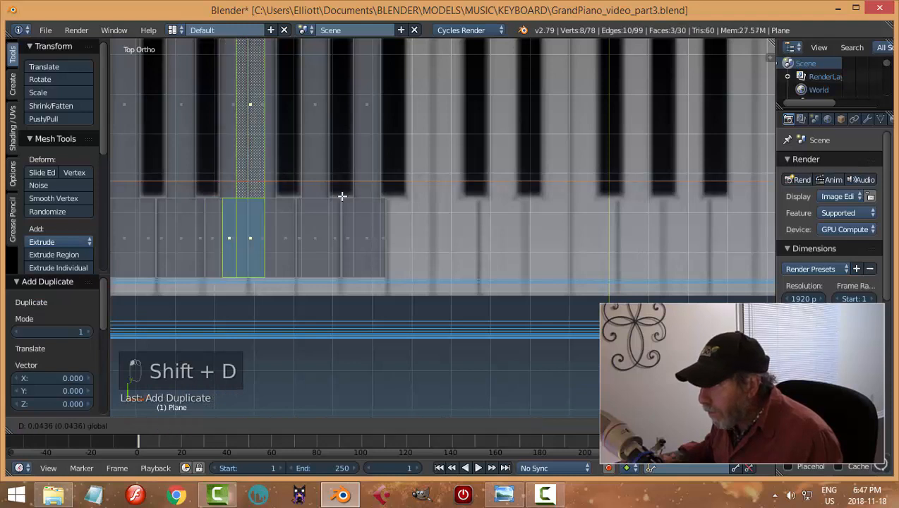
click(460, 219)
shift+scroll(470, 219, up, 1)
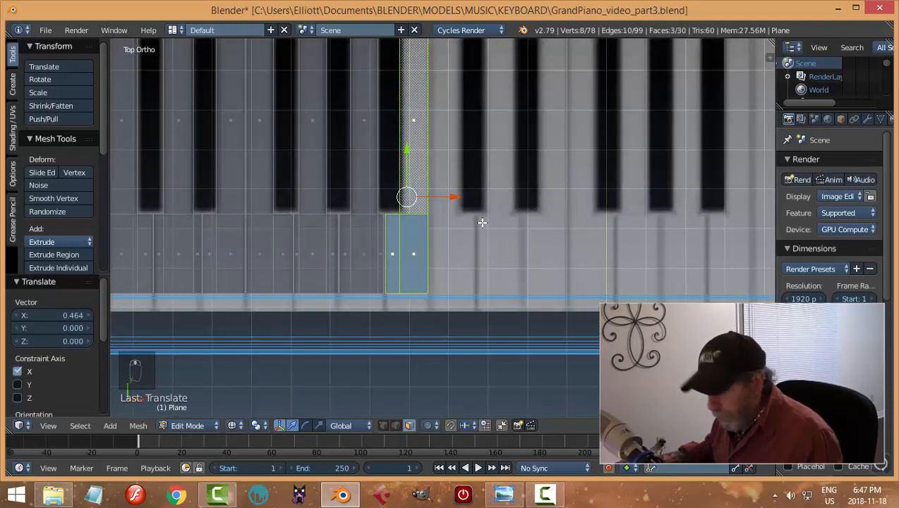
In edge selection, move the ninth white key's front edge beside the eighth key -0.003 along X and its edges at the sixth black key about 0.012.
key(a)
key(ctrl+Tab)
click(415, 209)
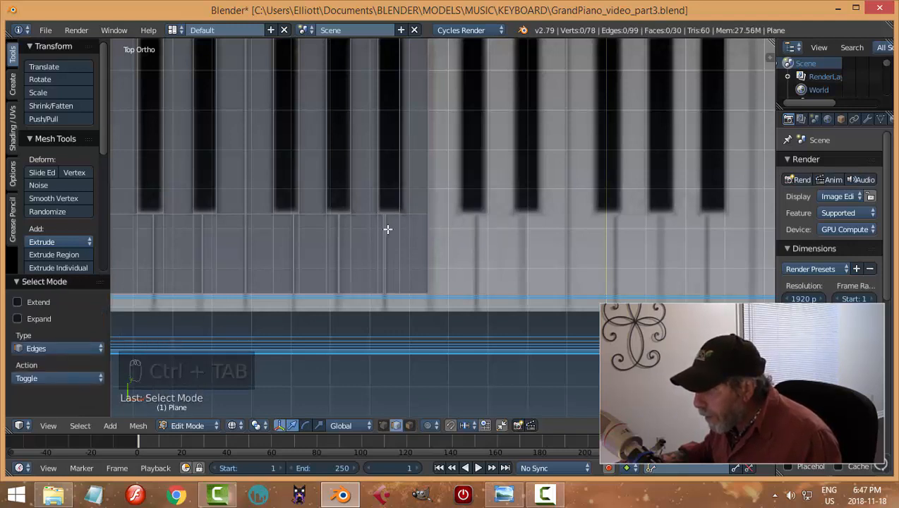
right_click(386, 229)
drag(437, 259, 436, 257)
right_click(401, 150)
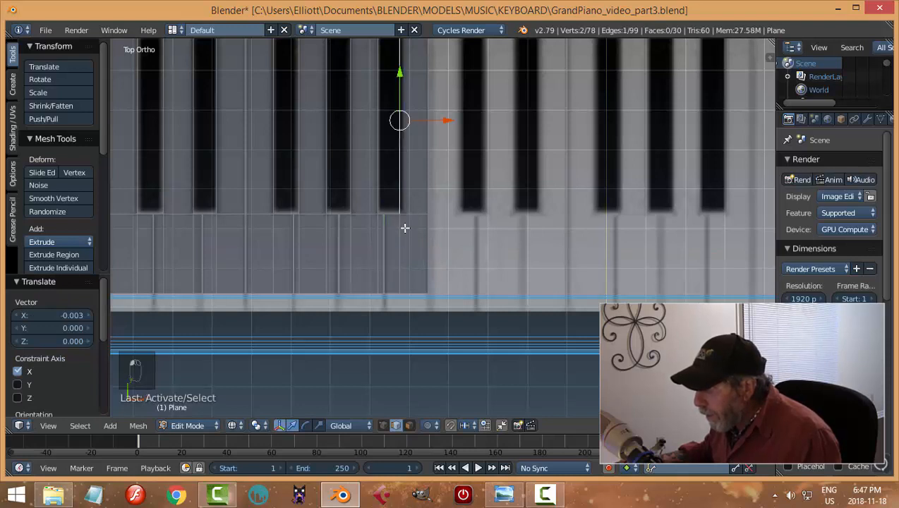
shift+right_click(405, 228)
key(g)
key(x)
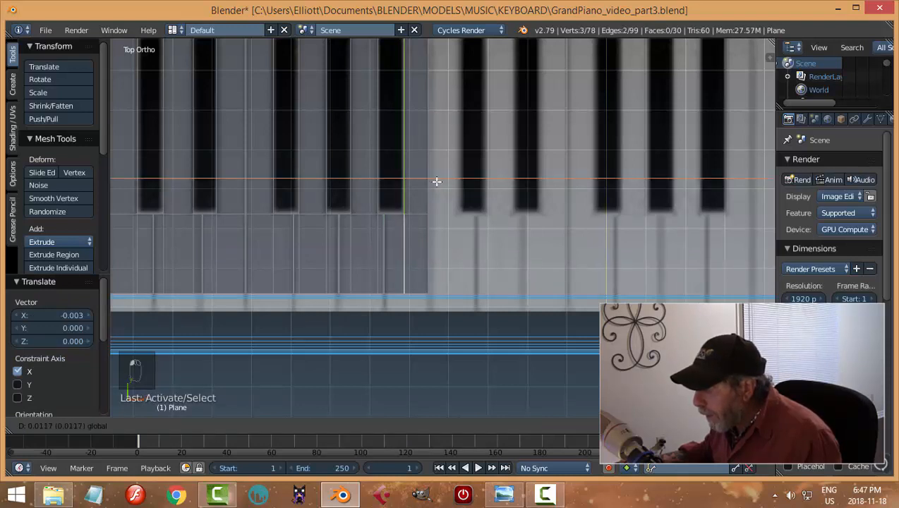
click(437, 181)
key(a)
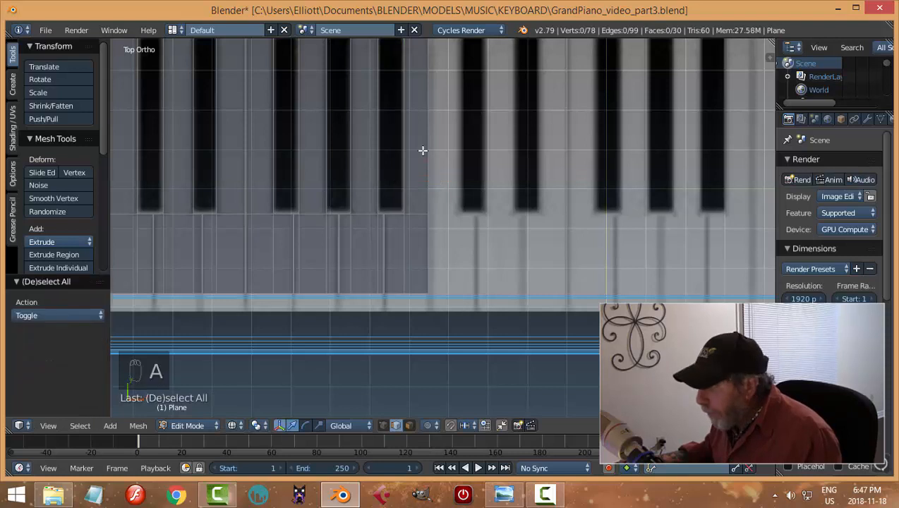
Move the ninth white key's outer lengthwise edges about 0.005 along X to the key gap.
right_click(428, 142)
shift+right_click(431, 231)
key(g)
key(x)
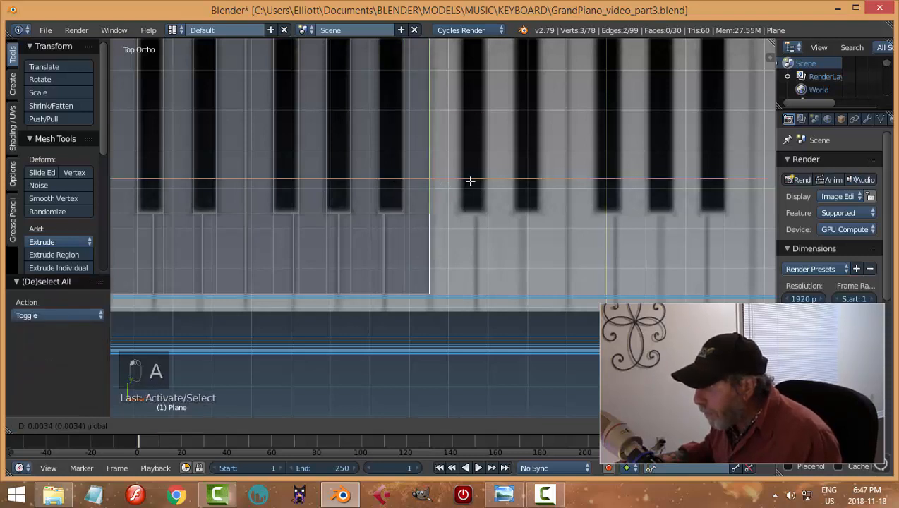
click(471, 180)
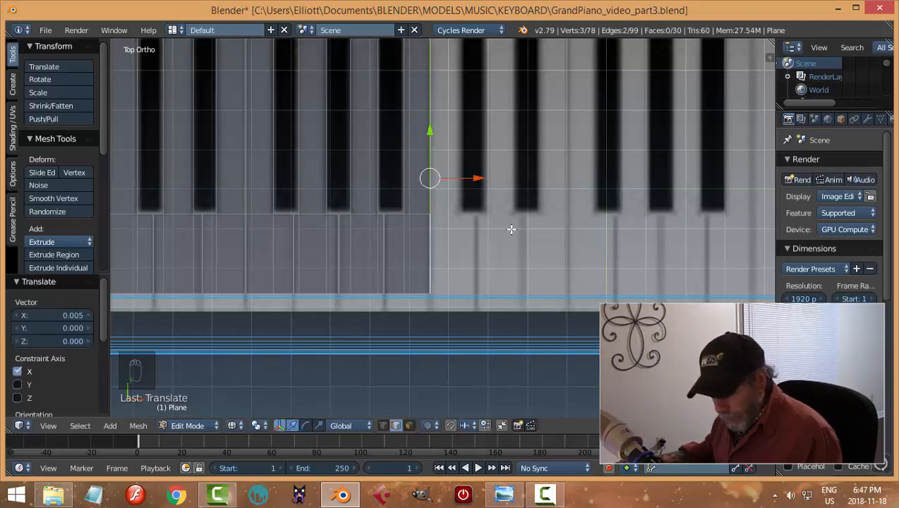
key(a)
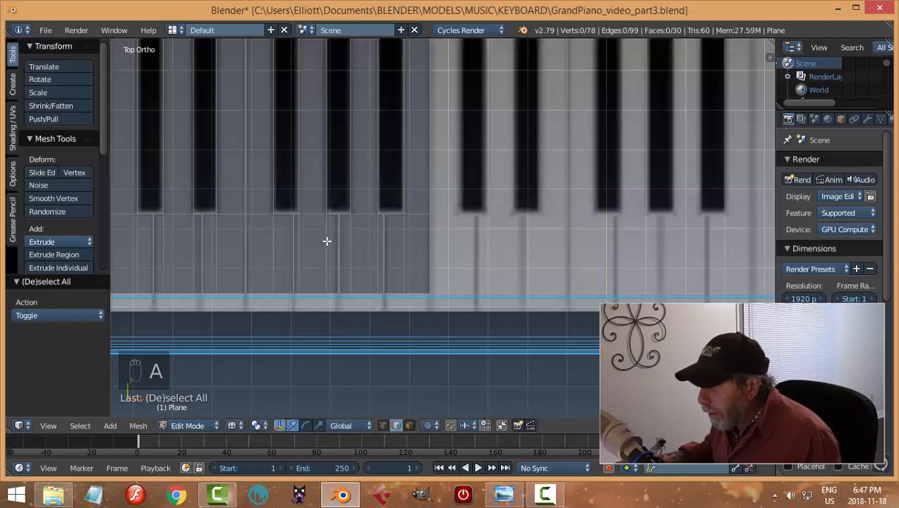
Switch to face selection and duplicate the sixth white key's three faces about 0.469 along X, next to the ninth white key.
key(ctrl+Tab)
click(274, 247)
right_click(283, 239)
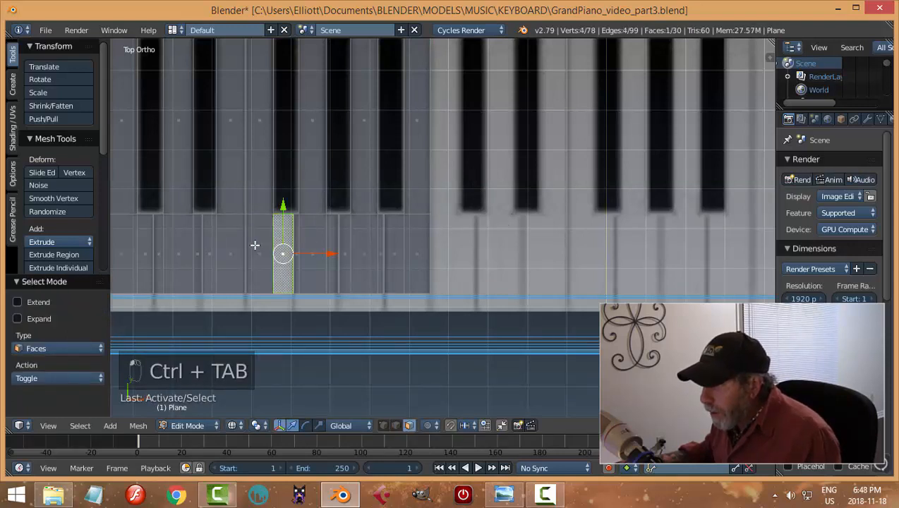
shift+right_click(254, 245)
shift+right_click(261, 115)
key(shift+d)
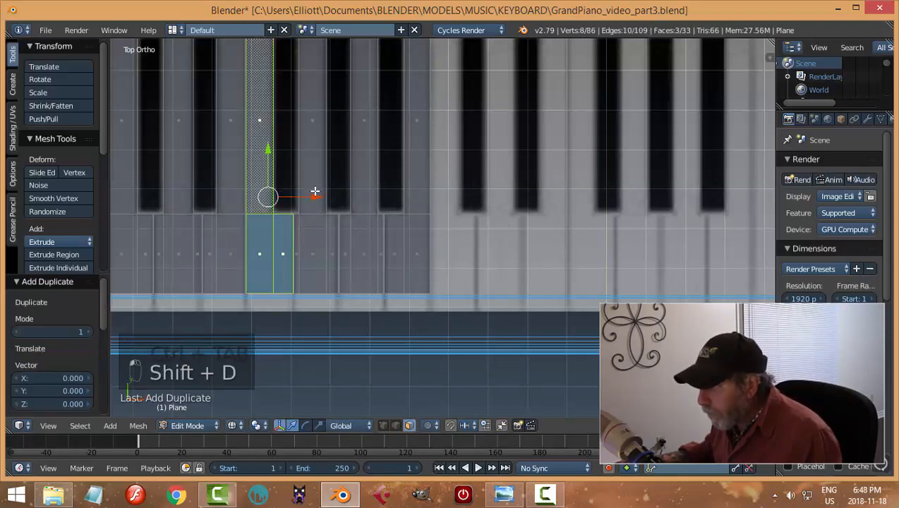
key(x)
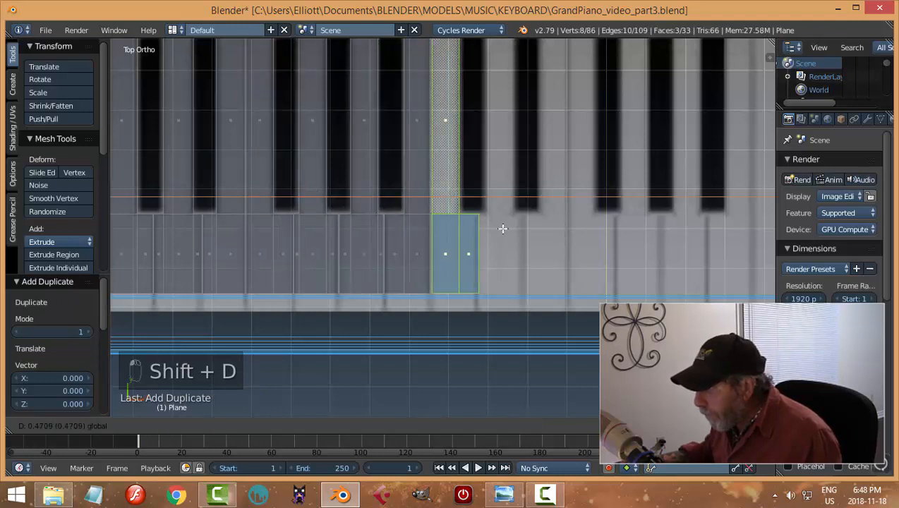
click(502, 228)
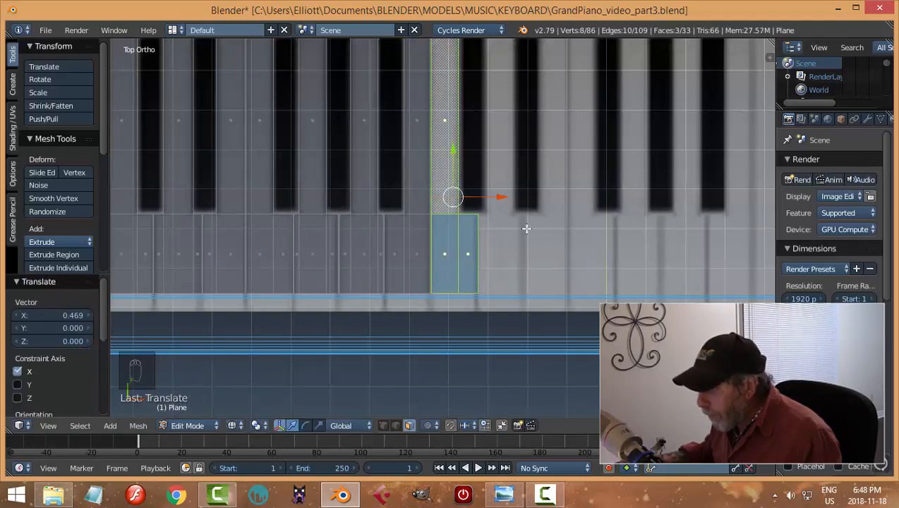
Switch to edge selection and move the tenth white key's outer front edge -0.005 along X to the key gap.
key(a)
key(ctrl+Tab)
click(481, 210)
right_click(482, 234)
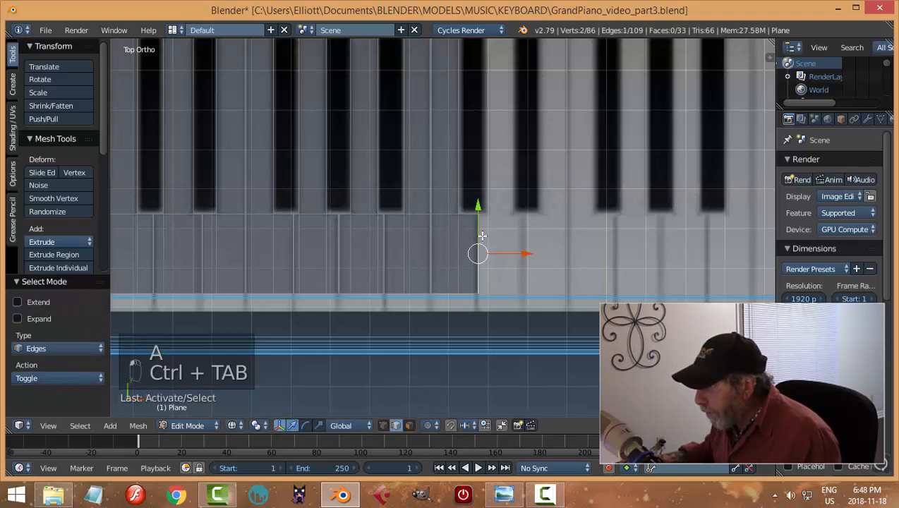
key(g)
key(x)
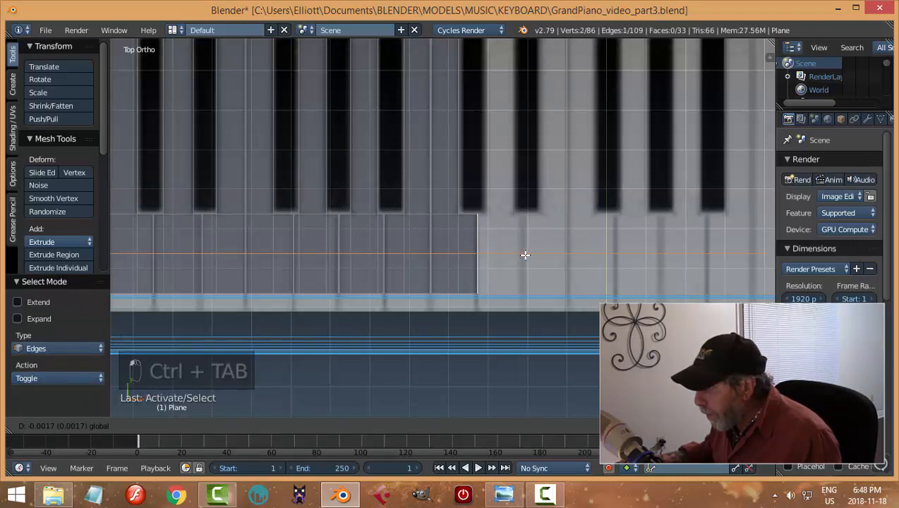
click(522, 252)
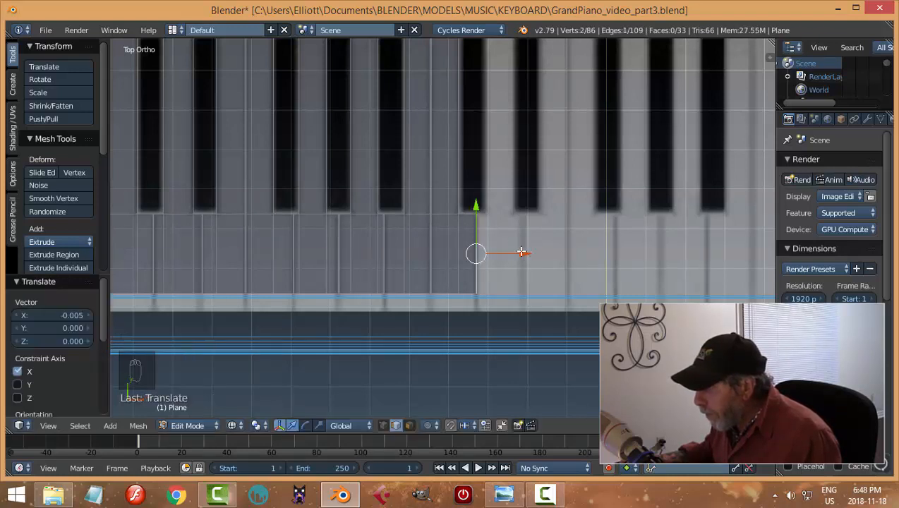
Switch to face selection and duplicate the seventh white key's four faces about 0.468 along X, next to the tenth white key.
key(a)
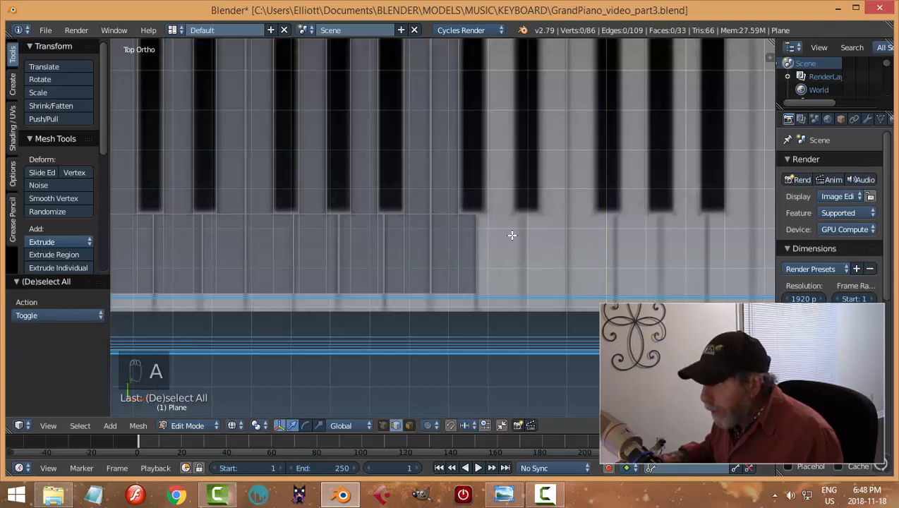
key(ctrl+Tab)
click(497, 248)
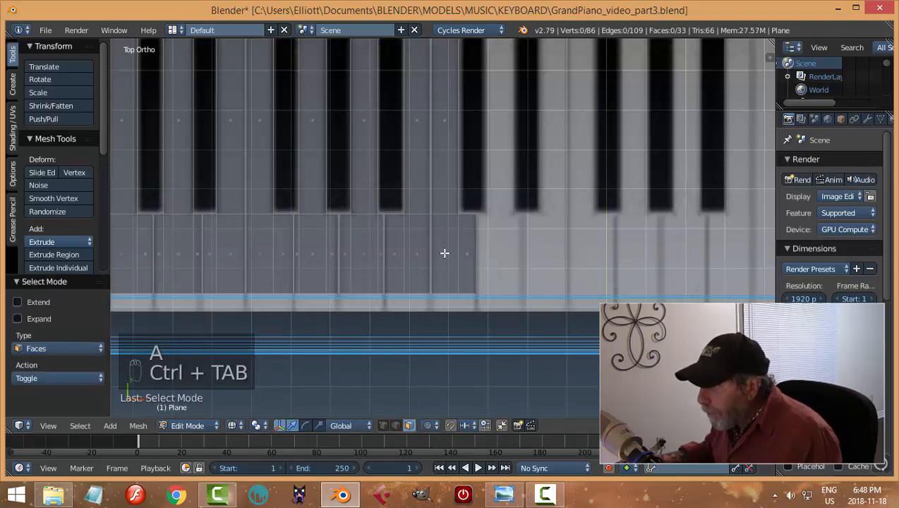
right_click(296, 226)
shift+right_click(313, 228)
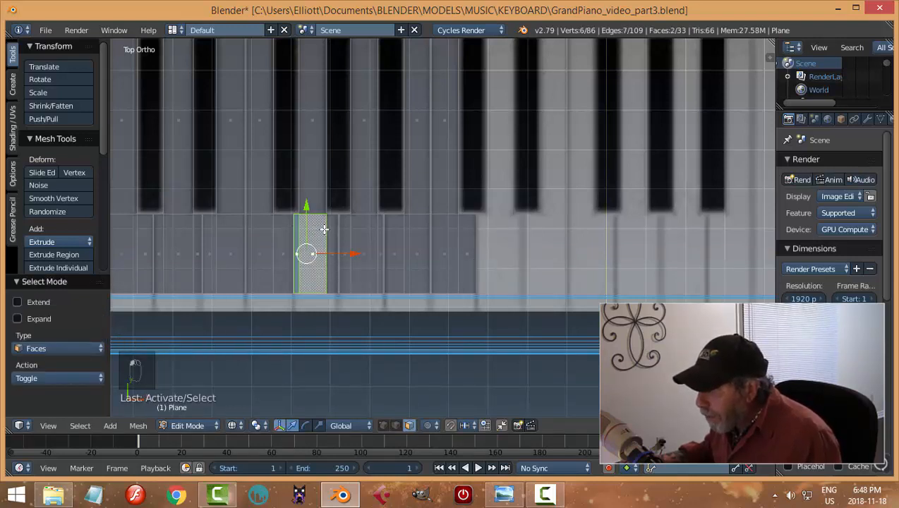
shift+right_click(332, 228)
shift+right_click(309, 118)
key(shift+d)
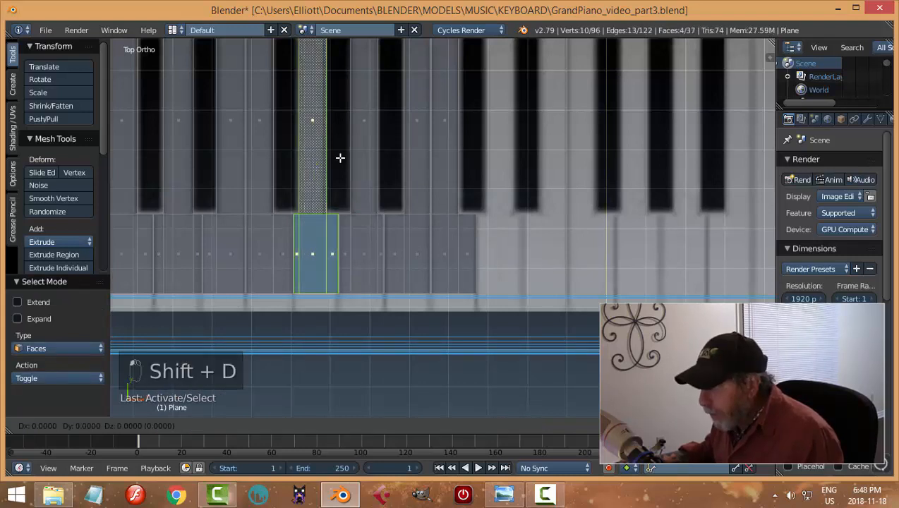
right_click(350, 209)
drag(351, 209, 541, 235)
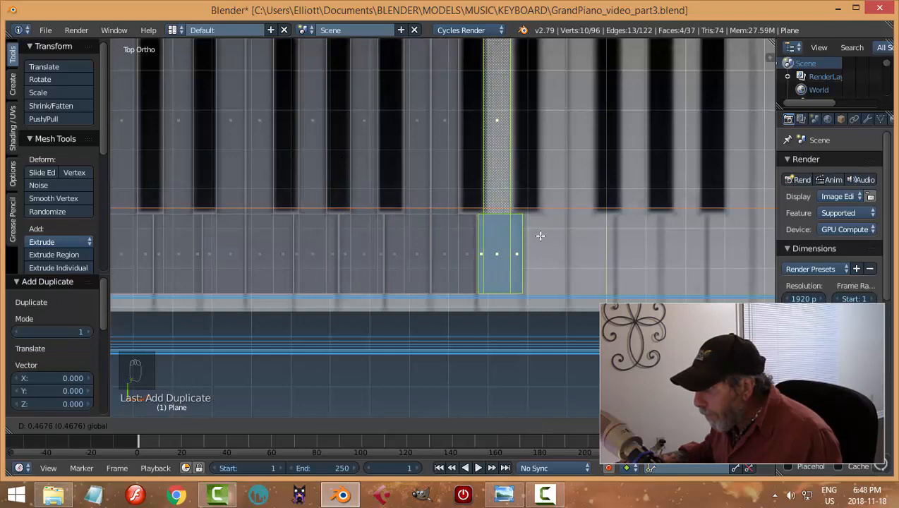
click(540, 235)
key(a)
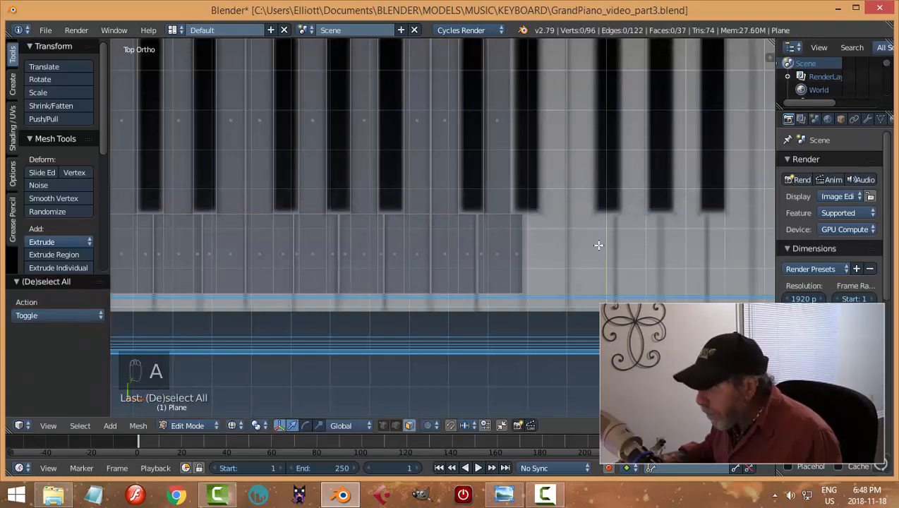
In edge selection, move the eleventh white key's front edge beside the tenth key -0.003 along X.
scroll(565, 236, up, 4)
key(ctrl+Tab)
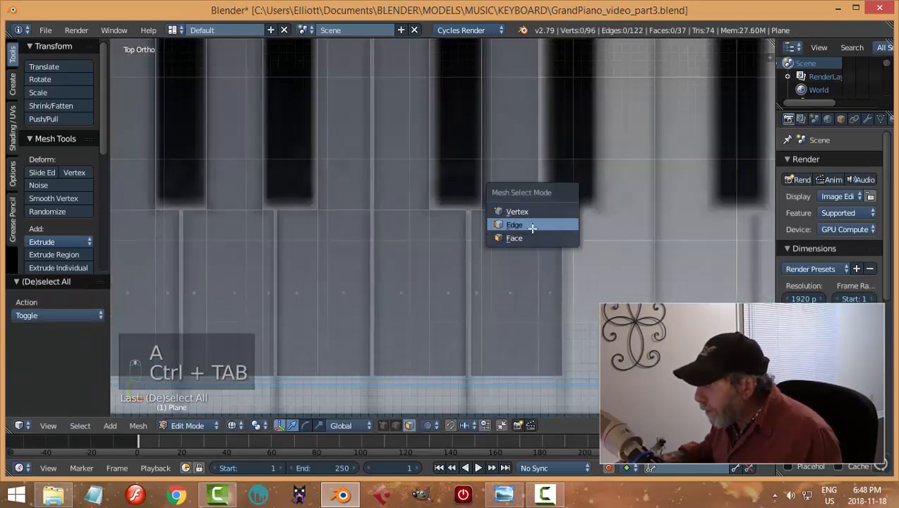
click(508, 223)
click(470, 244)
drag(513, 287, 511, 290)
Move the eleventh white key's lengthwise edges at the seventh black key and its outer front edge 0.002 each along X.
click(486, 160)
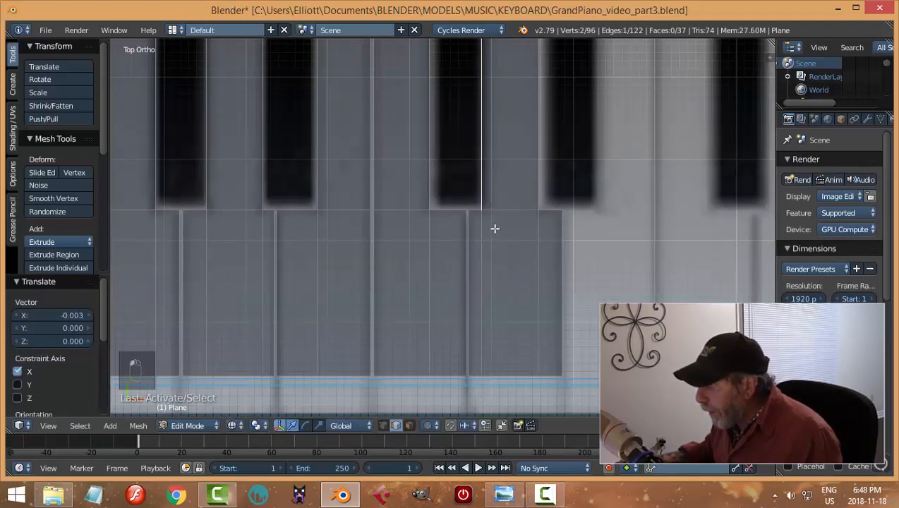
shift+click(482, 234)
drag(525, 140, 528, 140)
right_click(560, 235)
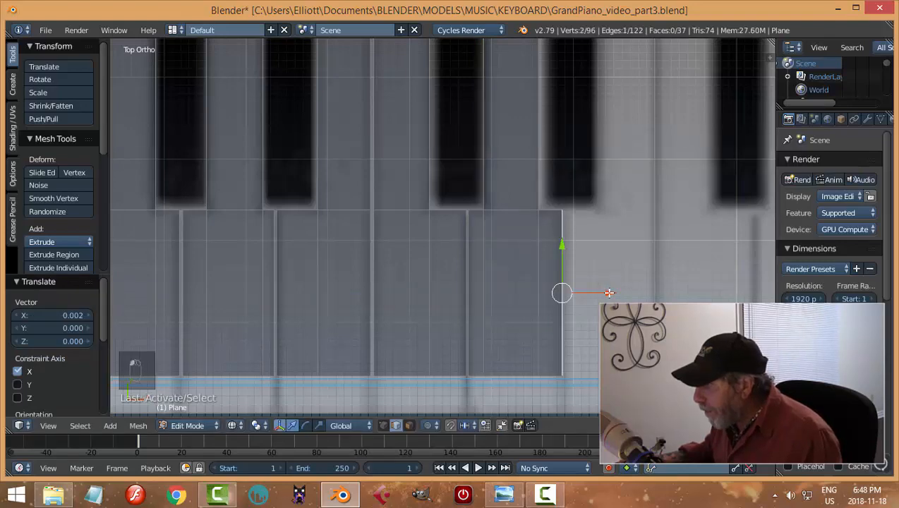
drag(609, 292, 611, 292)
Switch to face selection and duplicate the ninth white key's three faces 0.353 along X, next to the eleventh white key.
scroll(628, 263, down, 3)
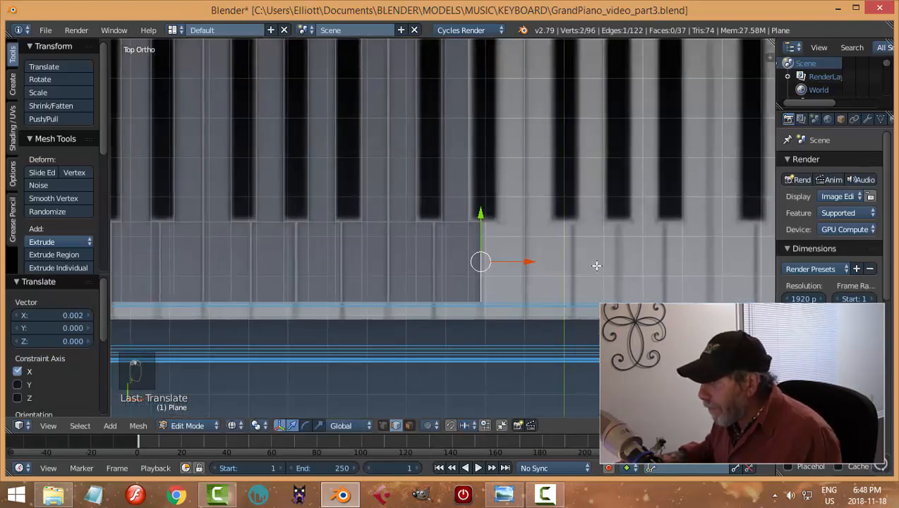
key(a)
scroll(573, 260, up, 3)
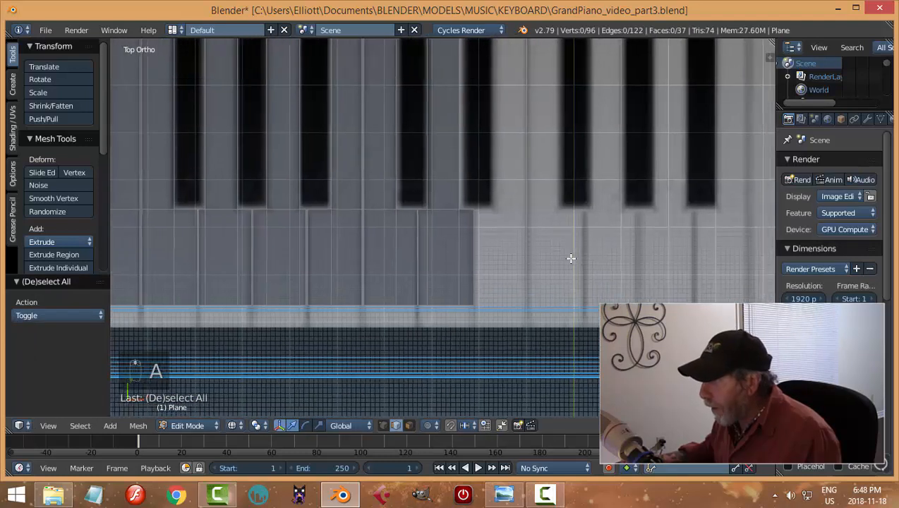
key(ctrl+Tab)
click(560, 275)
right_click(320, 239)
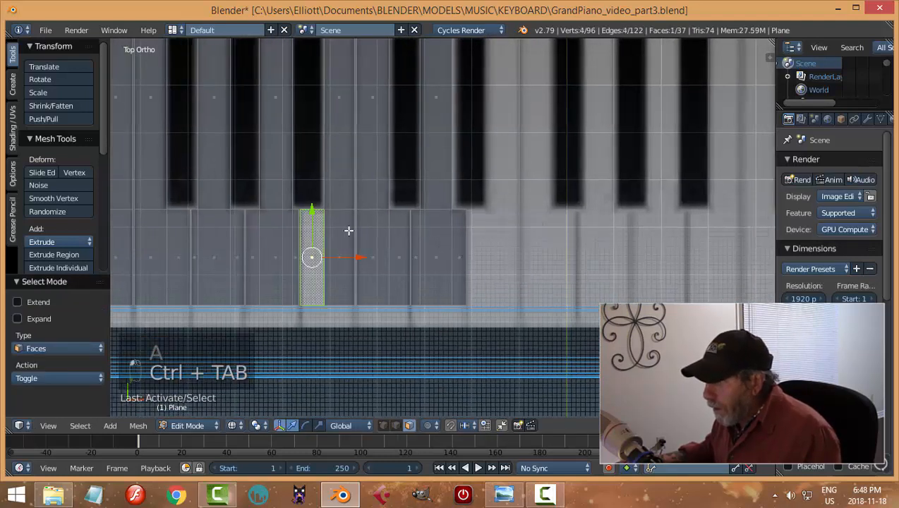
shift+right_click(349, 230)
shift+right_click(346, 110)
key(shift+d)
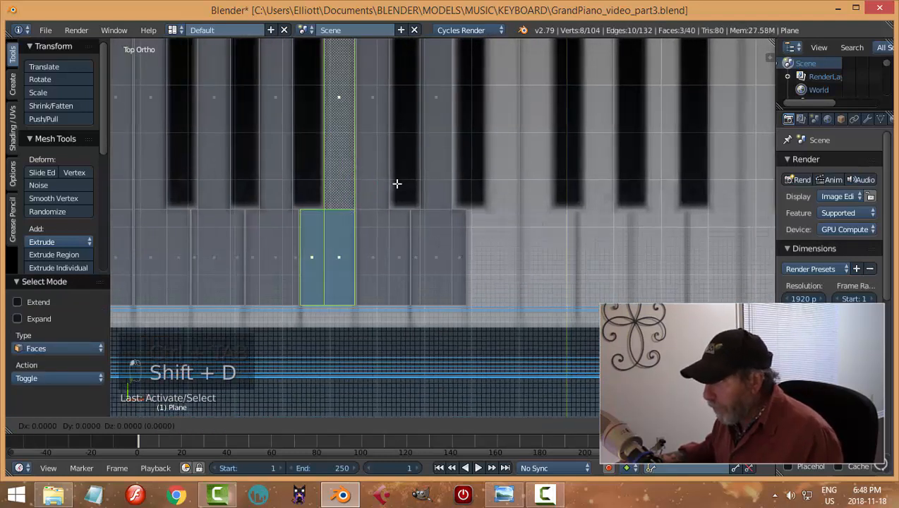
key(x)
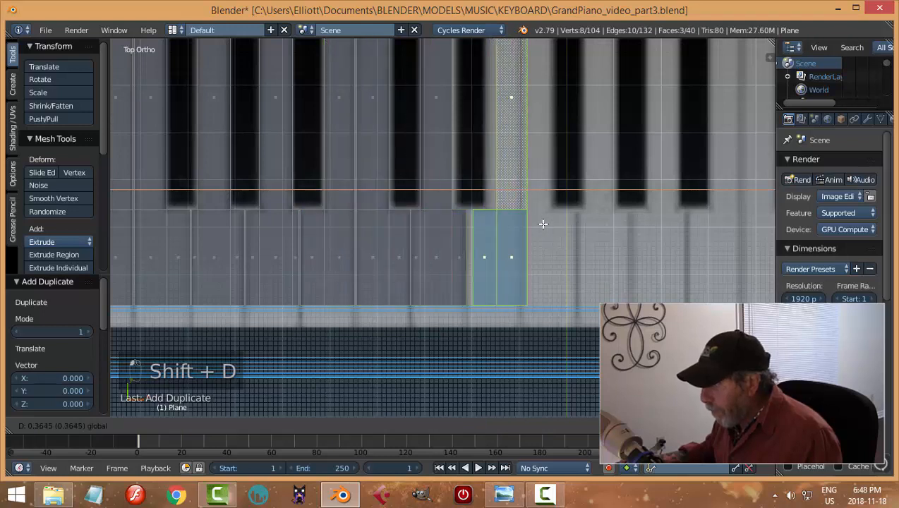
click(536, 223)
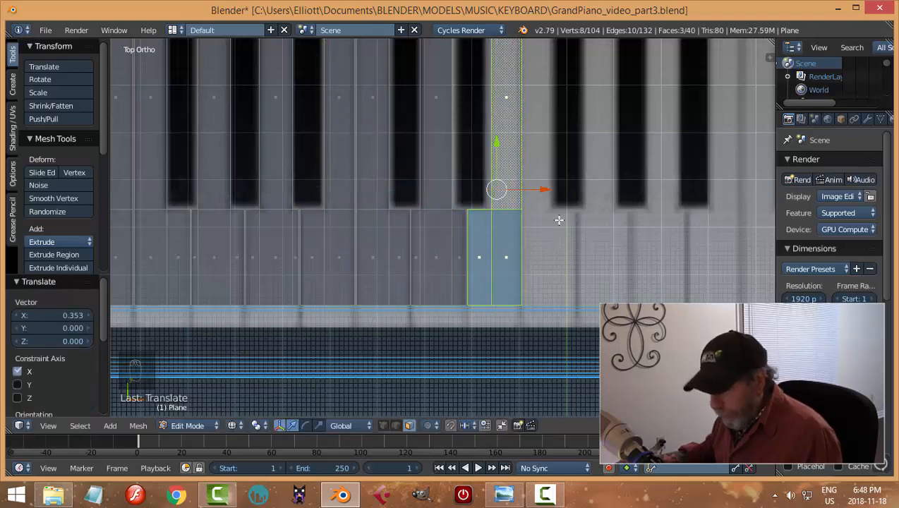
In edge selection, move the twelfth white key's lengthwise edges beside the eighth black key -0.007 along X.
key(a)
key(ctrl+Tab)
click(535, 208)
right_click(494, 150)
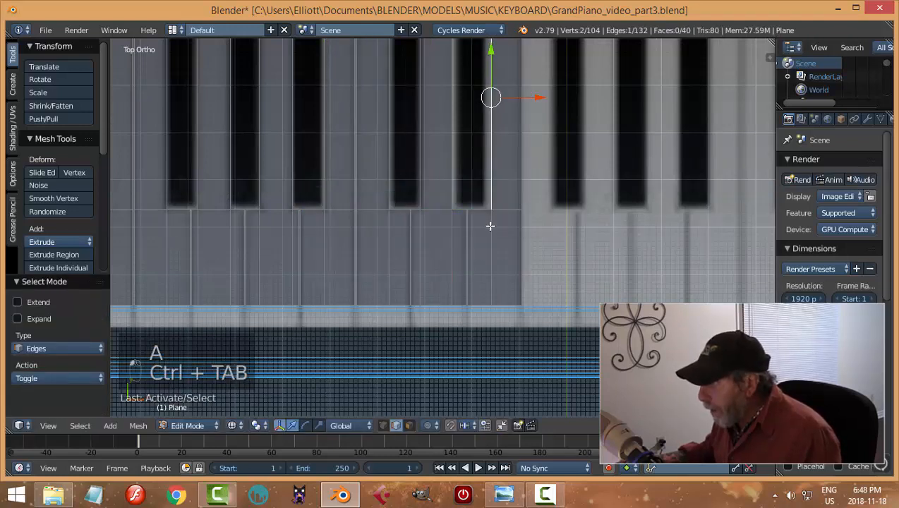
shift+right_click(490, 225)
key(g)
key(x)
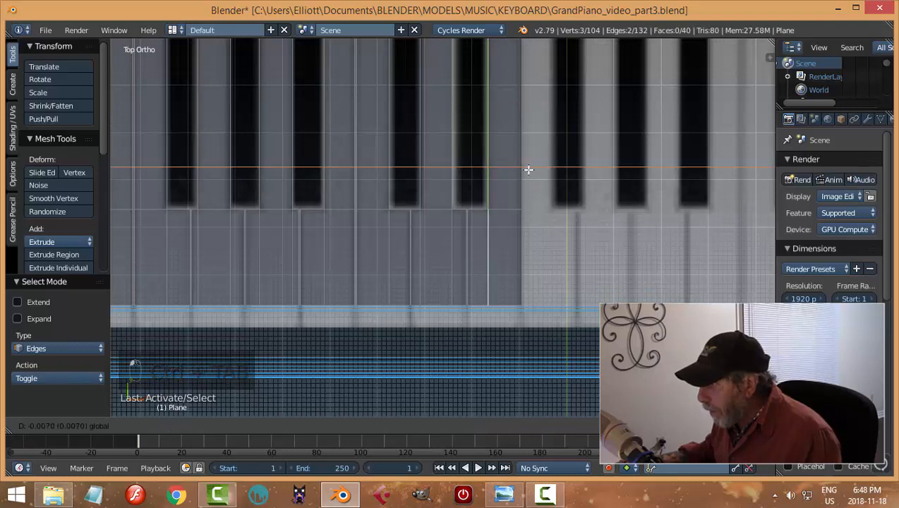
click(468, 172)
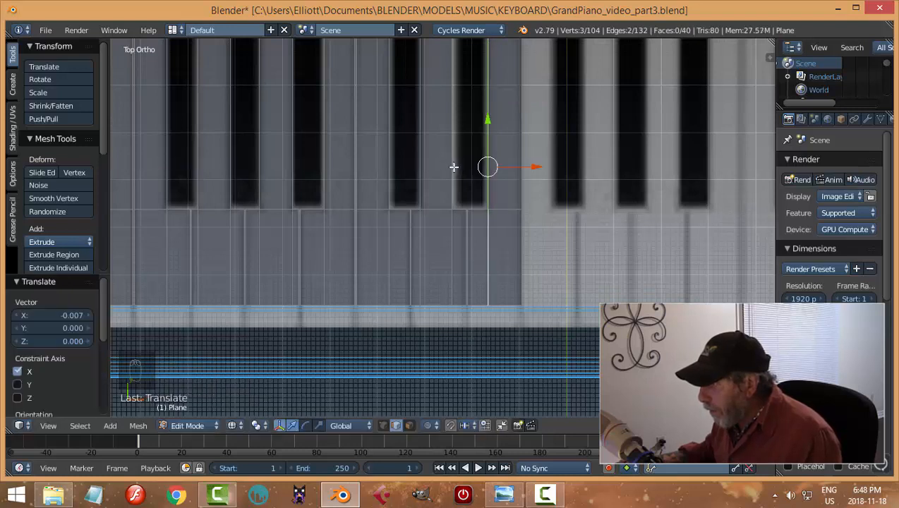
Move the eleventh white key's lengthwise edges beside the eighth black key about 0.003 along X.
right_click(454, 167)
shift+right_click(457, 217)
key(g)
key(x)
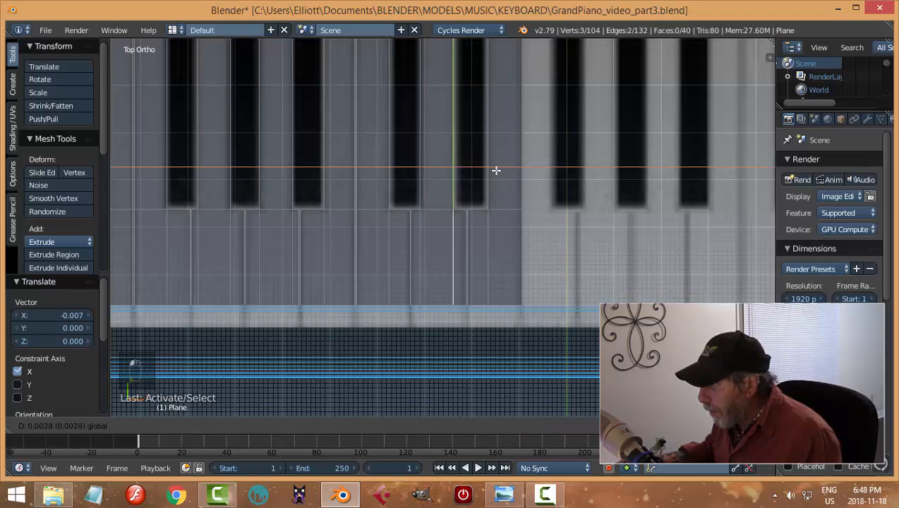
click(497, 170)
key(a)
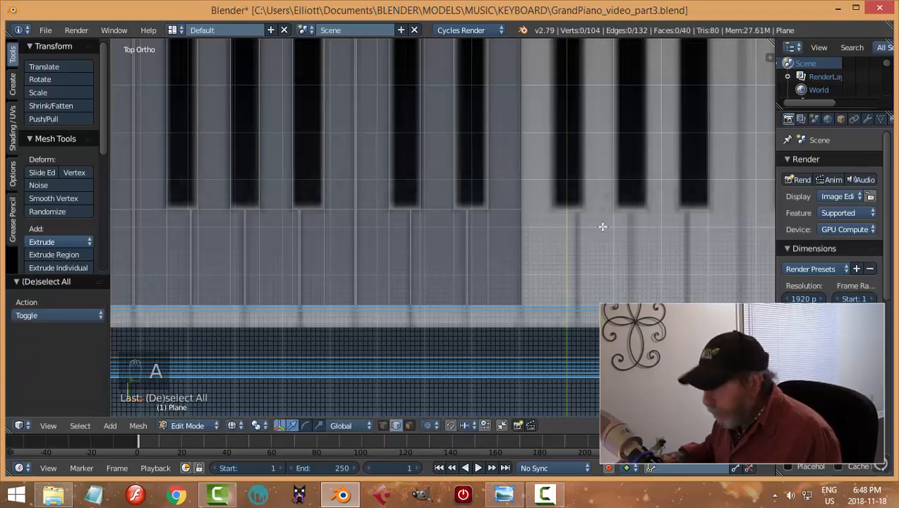
Switch to face selection and duplicate all faces of the sixth to ninth white keys 0.822 along X, next to the twelfth key.
scroll(590, 243, down, 4)
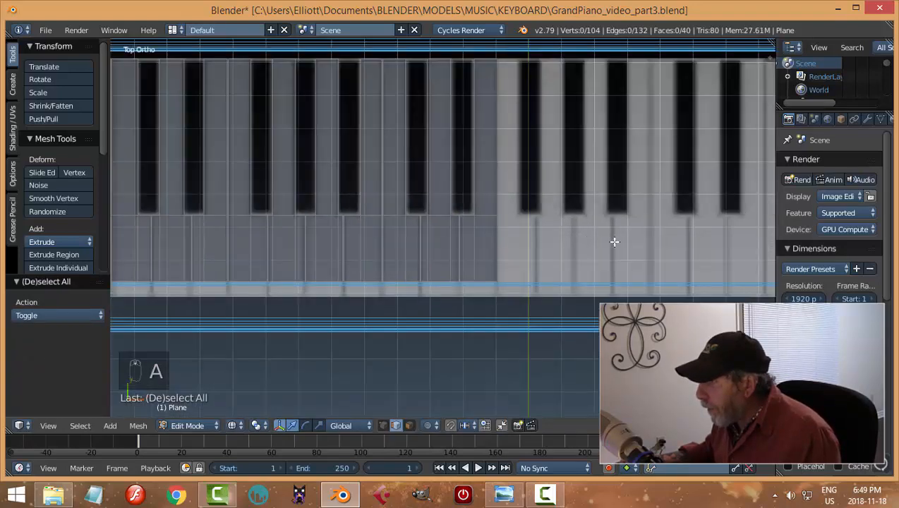
scroll(546, 216, down, 3)
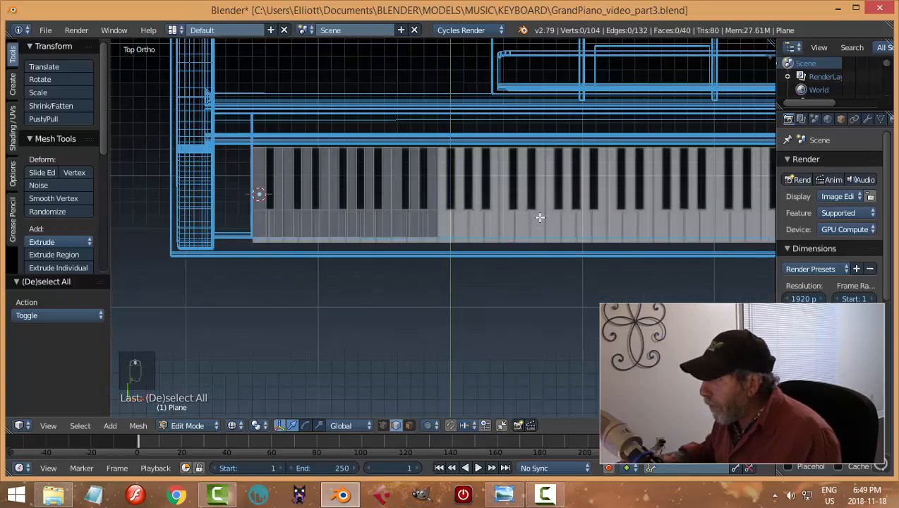
scroll(540, 219, up, 1)
scroll(540, 218, up, 2)
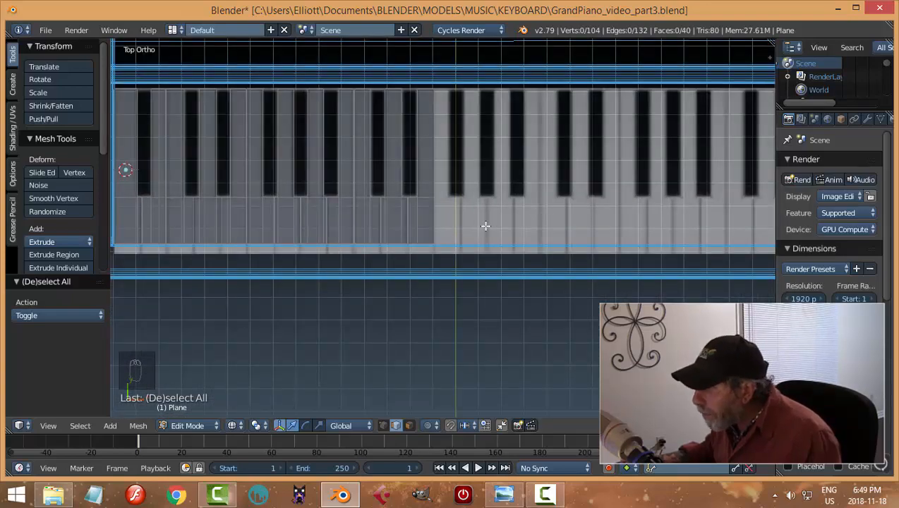
key(ctrl+Tab)
click(466, 237)
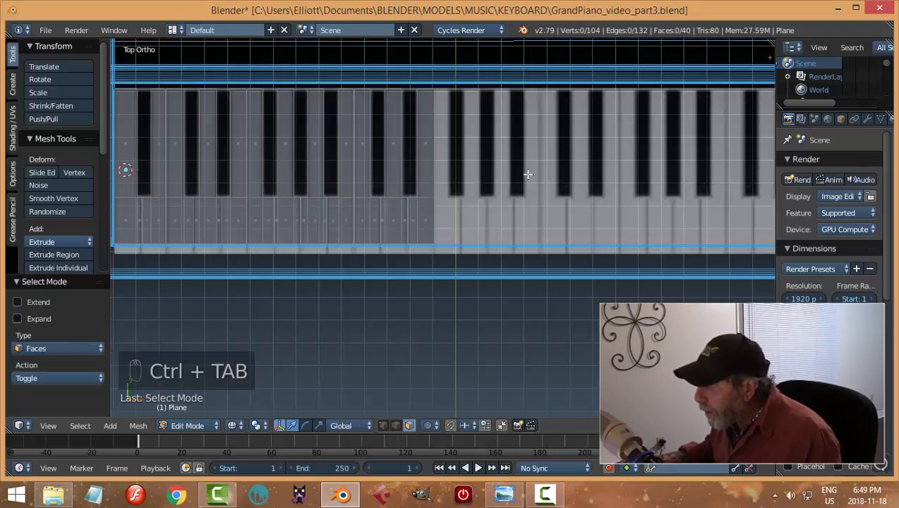
right_click(266, 216)
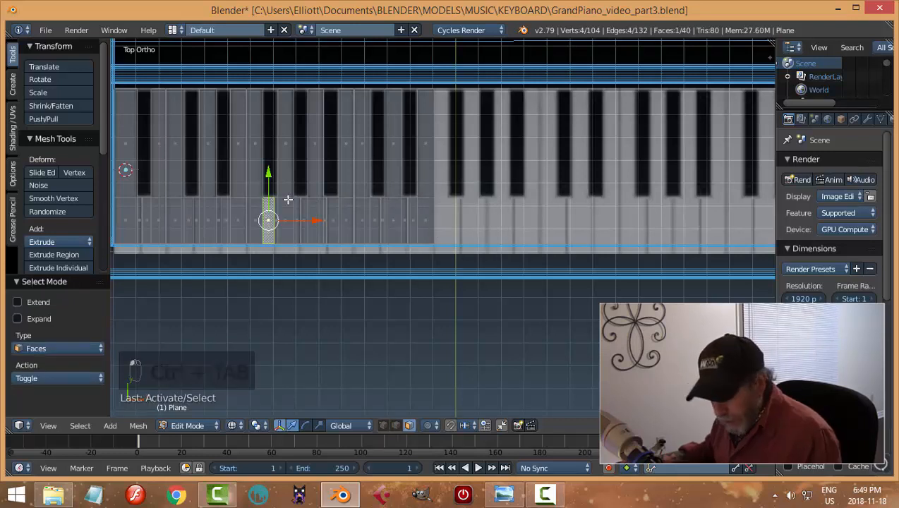
key(a)
key(b)
drag(248, 79, 353, 264)
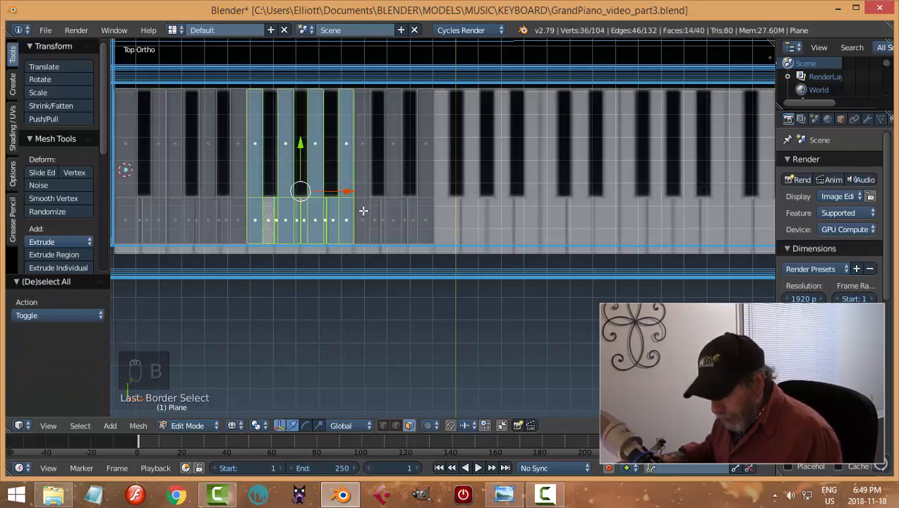
key(shift+d)
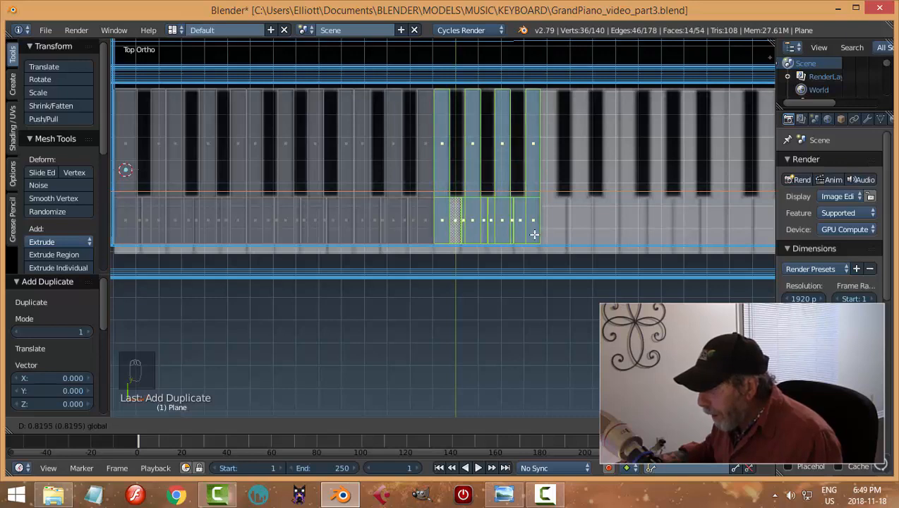
click(534, 235)
Duplicate all faces of the third to fifth white keys 1.647 along X, next to the sixteenth white key.
scroll(596, 235, up, 4)
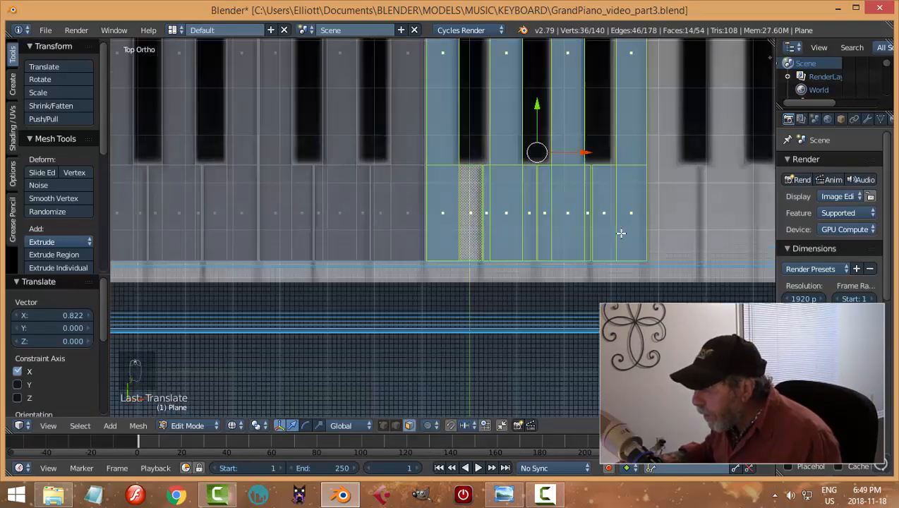
scroll(620, 233, up, 1)
scroll(628, 229, down, 1)
scroll(634, 225, down, 1)
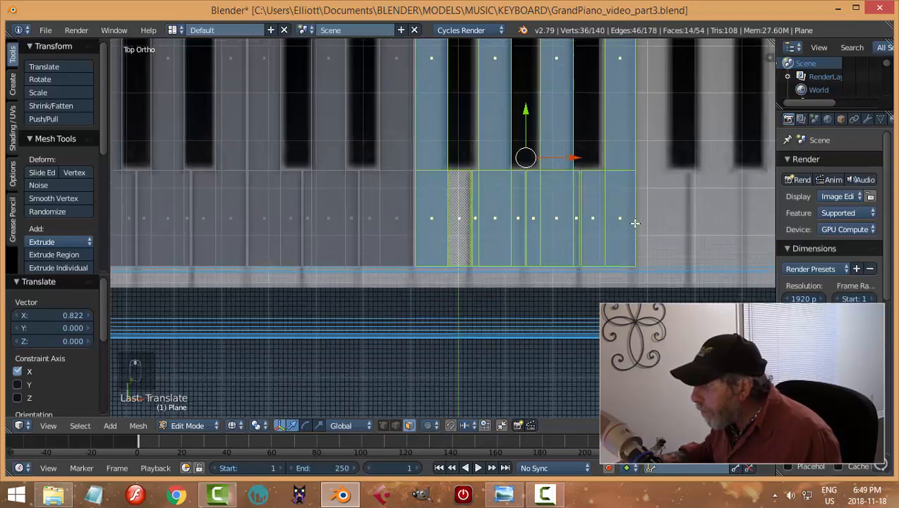
shift+middle_drag(634, 226, 488, 216)
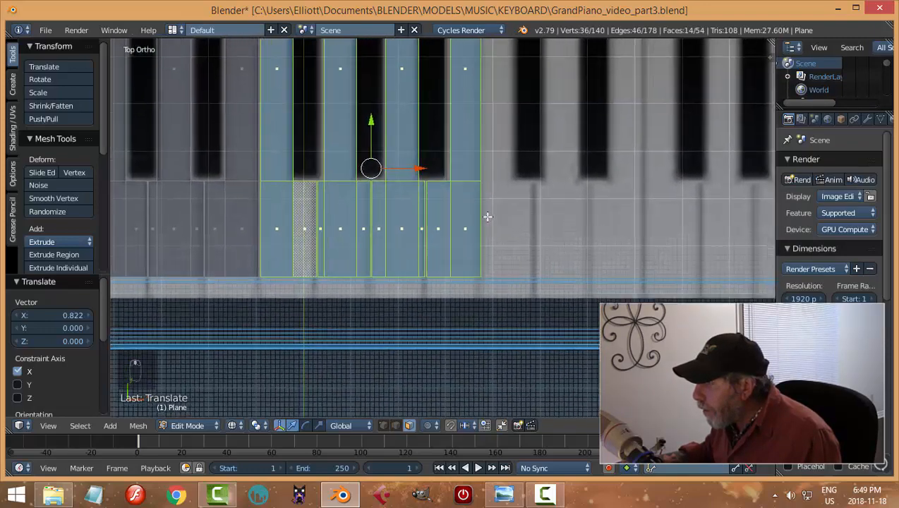
scroll(488, 215, down, 3)
scroll(488, 215, down, 2)
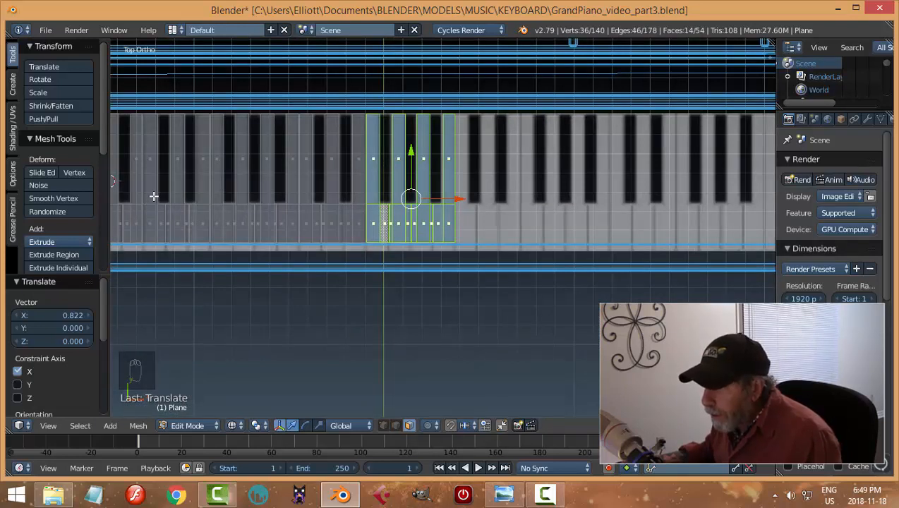
key(a)
key(v)
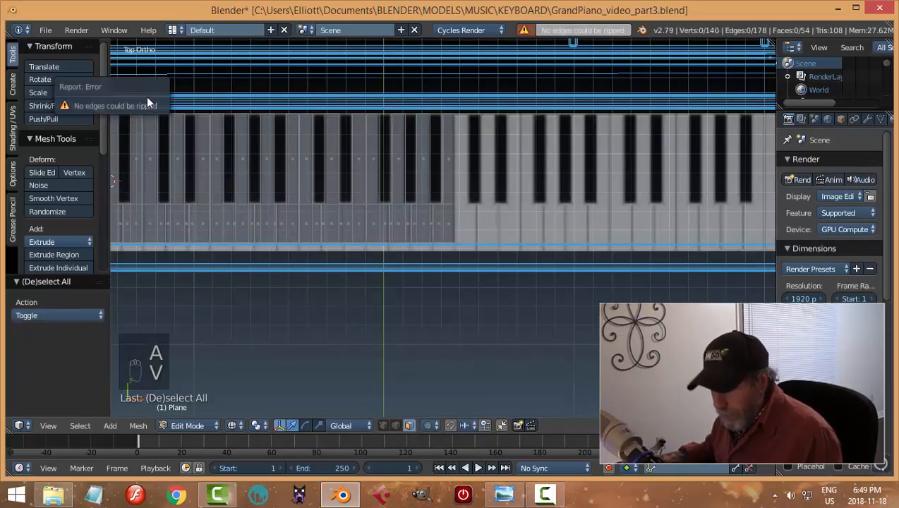
key(b)
drag(147, 93, 206, 257)
key(shift+d)
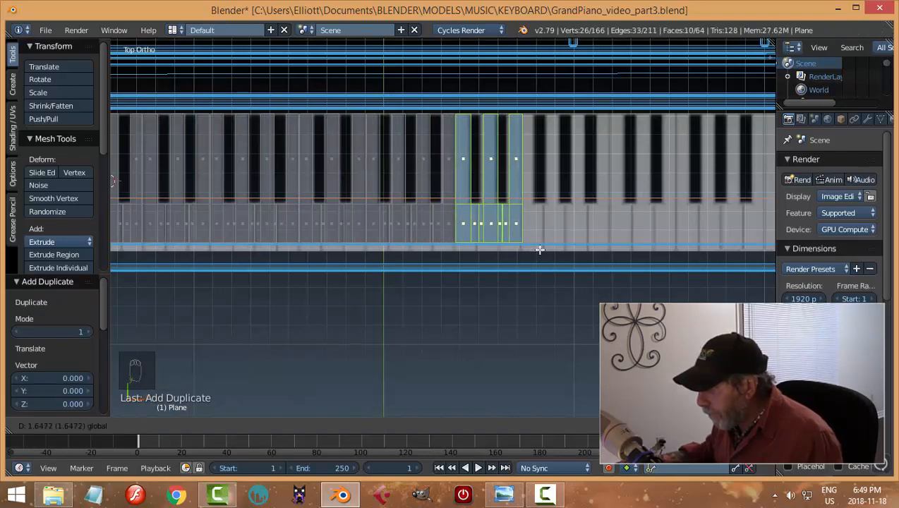
click(539, 250)
scroll(550, 244, up, 5)
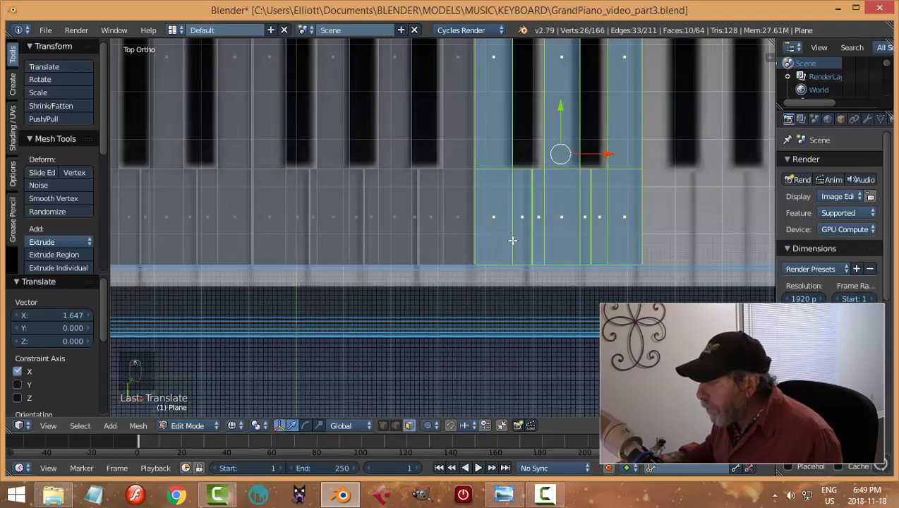
scroll(529, 251, down, 1)
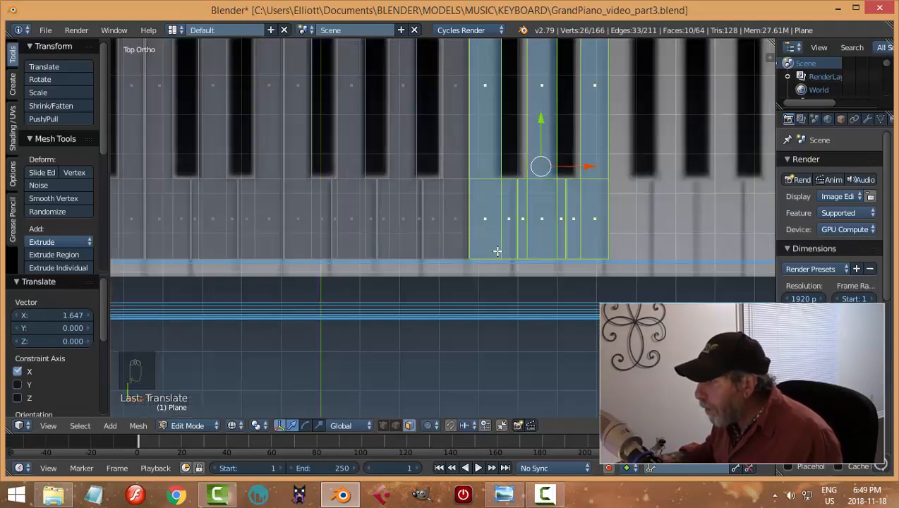
In edge selection, nudge the seventeenth white key's lengthwise edges next to the sixteenth key slightly along negative X.
key(a)
key(ctrl+Tab)
click(458, 238)
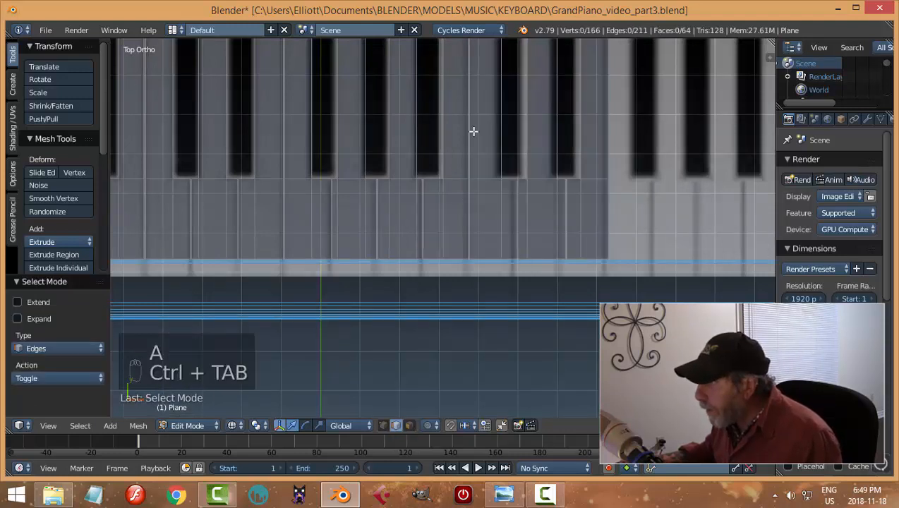
right_click(469, 96)
shift+right_click(465, 202)
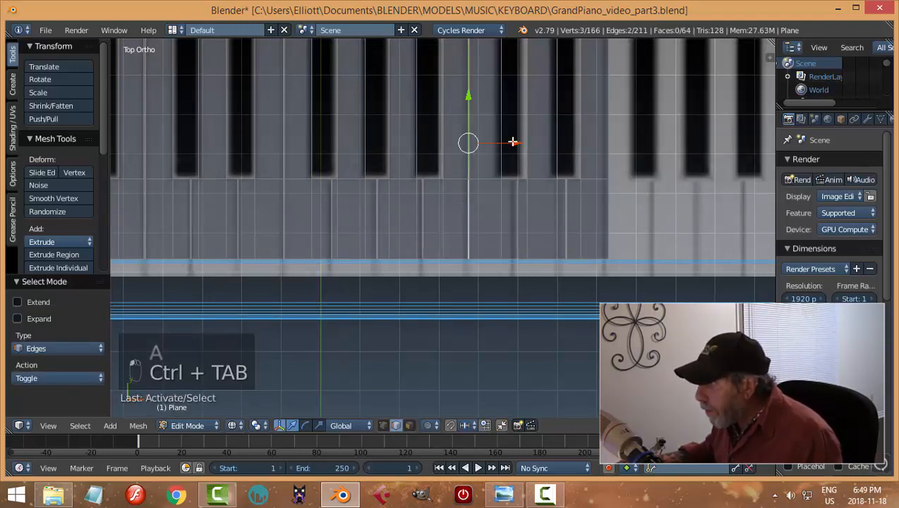
drag(511, 140, 510, 141)
key(a)
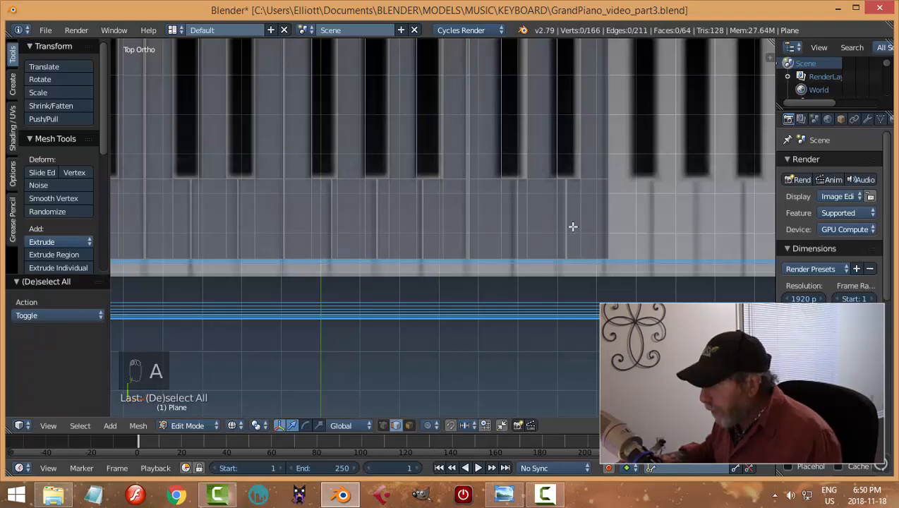
In face selection, nudge all faces of the seventeenth to nineteenth white keys slightly along negative X, toward the sixteenth key.
scroll(573, 227, down, 2)
key(b)
drag(570, 247, 457, 100)
scroll(521, 184, up, 2)
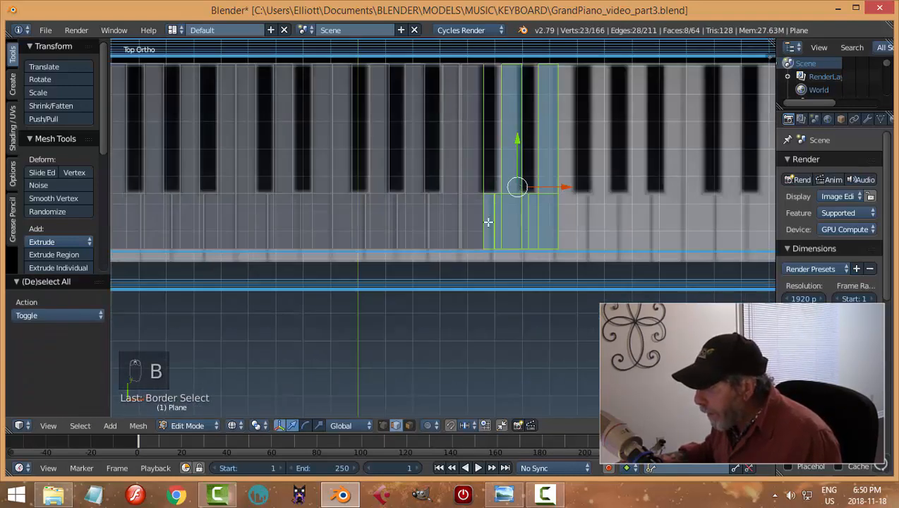
key(b)
drag(508, 277, 470, 56)
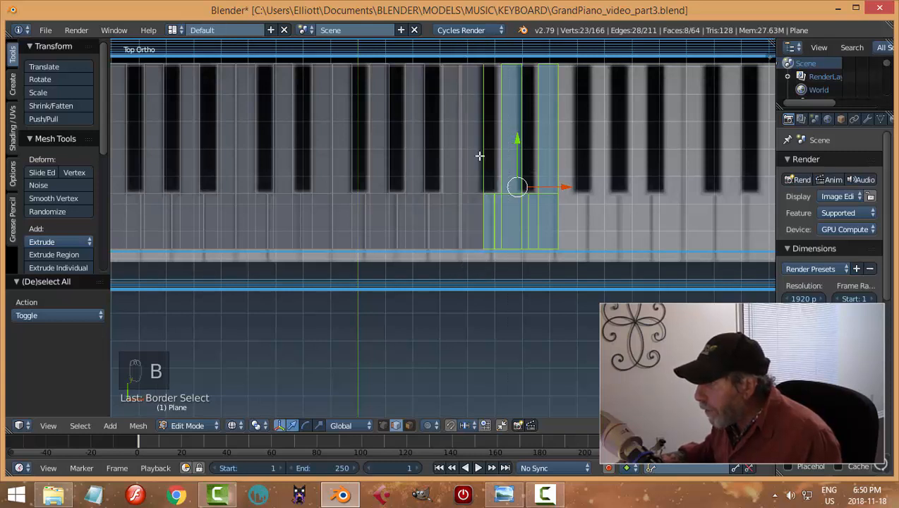
key(ctrl+Tab)
click(460, 173)
shift+right_click(476, 127)
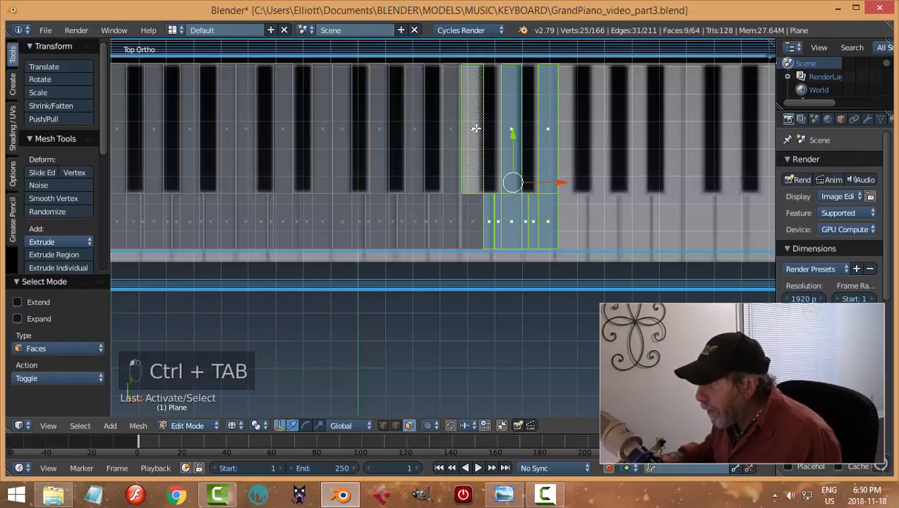
shift+right_click(469, 215)
scroll(538, 216, up, 3)
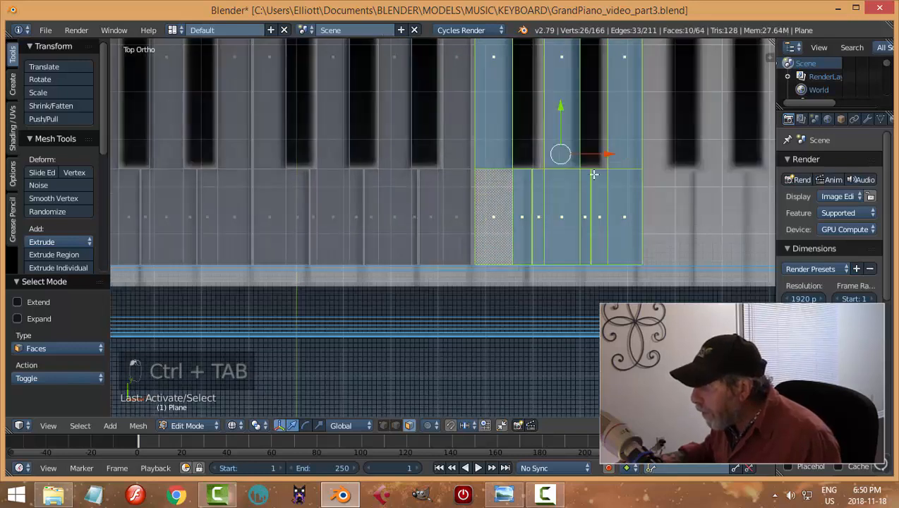
mouse_move(607, 154)
mouse_down()
mouse_move(598, 154)
mouse_move(605, 161)
mouse_up()
key(a)
In edge selection, move the sixteenth white key's lengthwise edges beside the eleventh black key -0.007 along X.
key(ctrl+Tab)
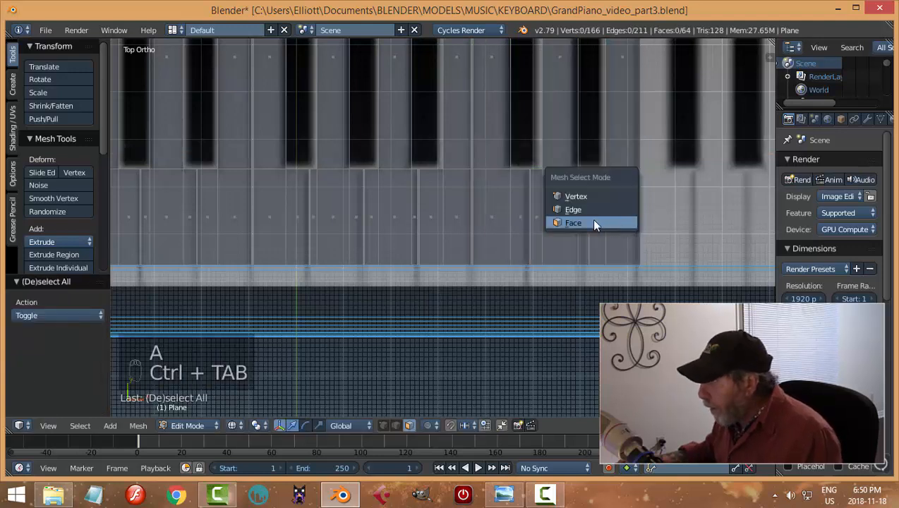
click(573, 210)
right_click(449, 123)
shift+right_click(445, 177)
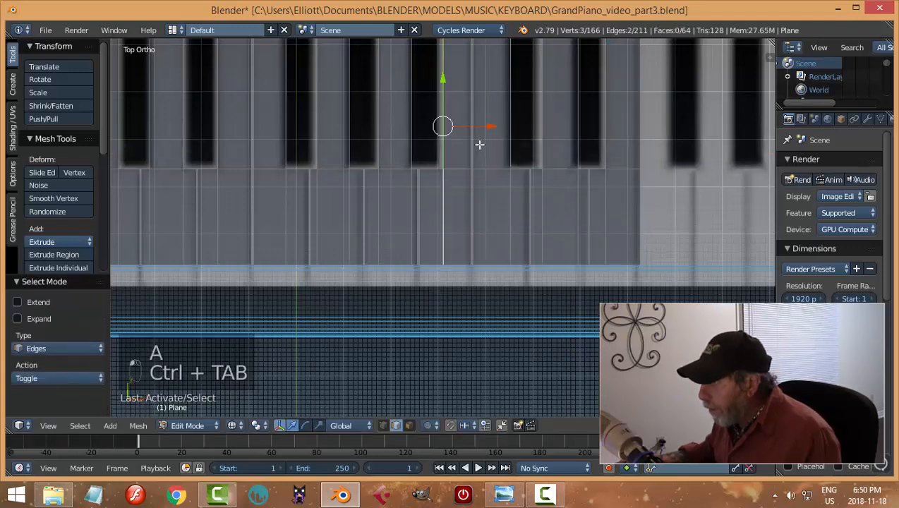
drag(492, 126, 487, 127)
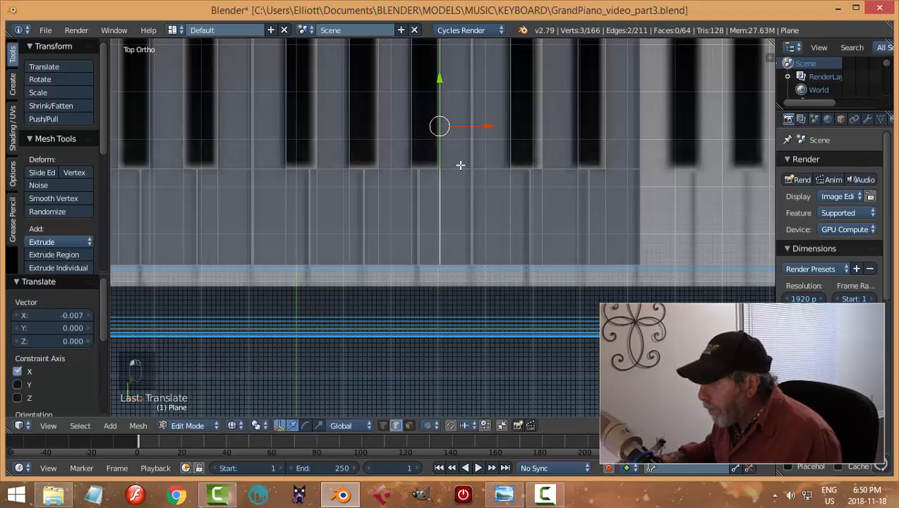
key(a)
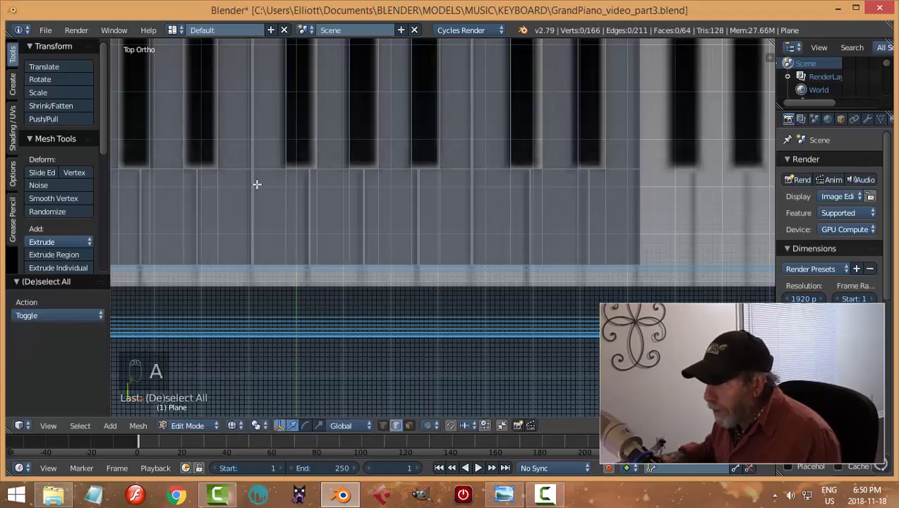
Move the eighteenth white key's lengthwise edges beside the twelfth black key -0.014 along X.
scroll(561, 216, up, 3)
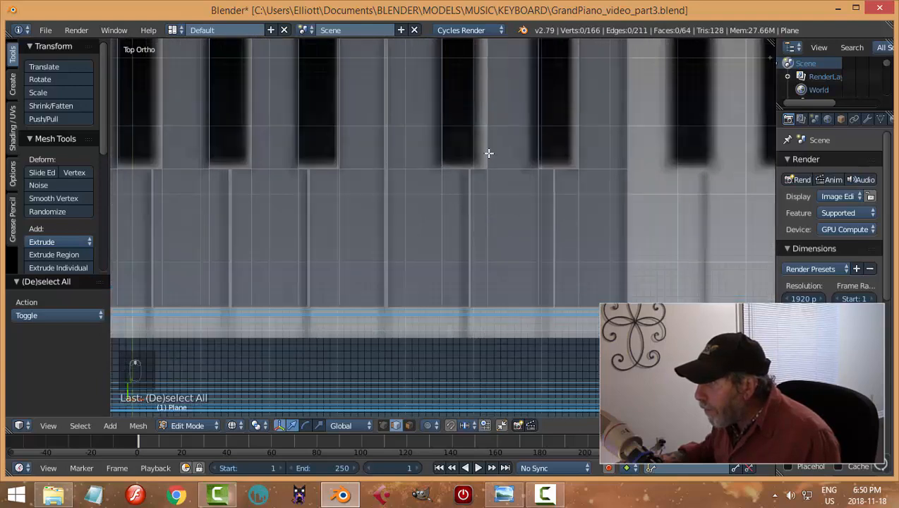
right_click(488, 153)
shift+right_click(497, 209)
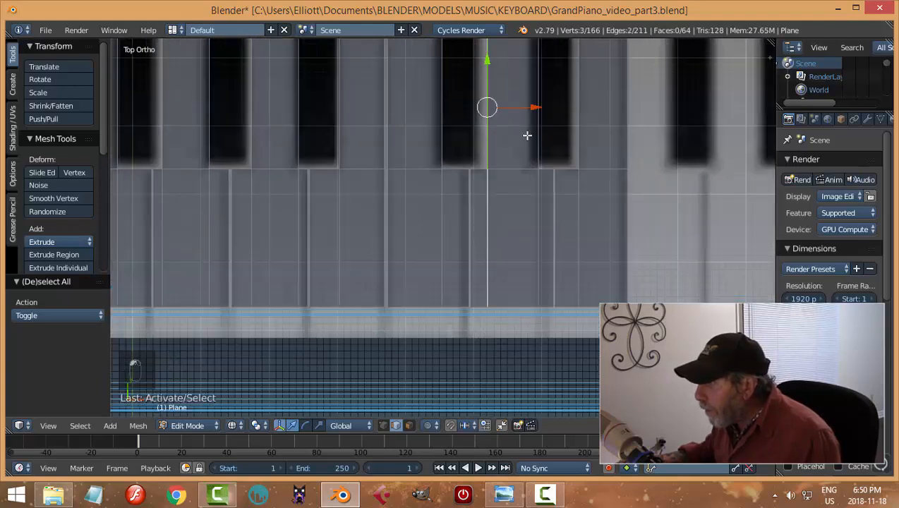
key(g)
key(x)
click(531, 113)
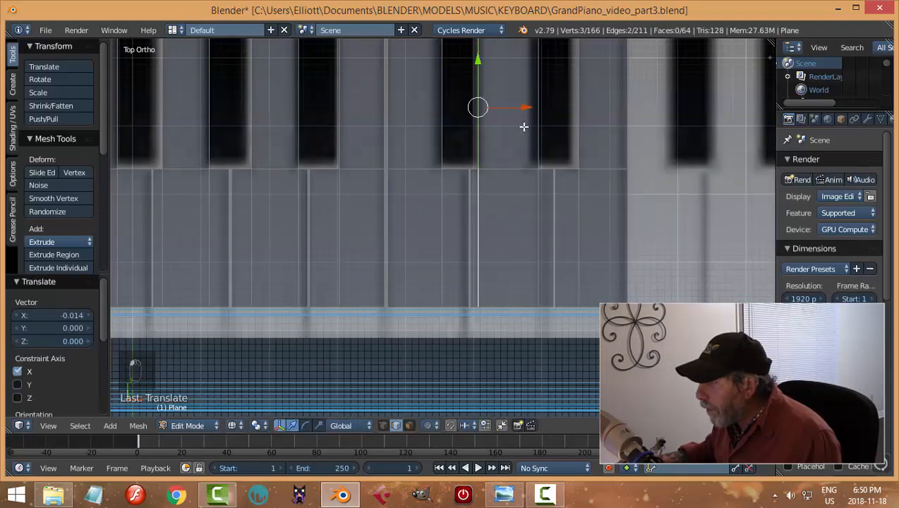
Move the front dividing edge between the seventeenth and eighteenth white keys about -0.001 along X.
right_click(474, 185)
key(g)
key(x)
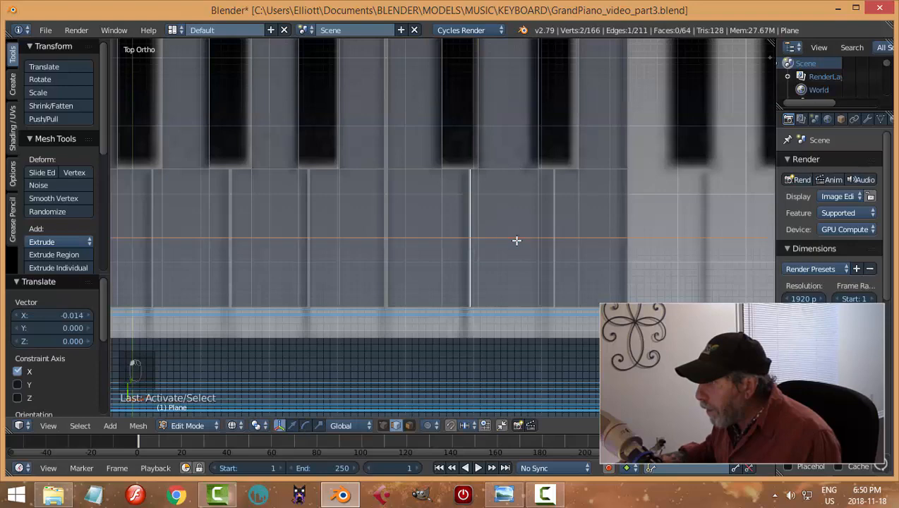
click(572, 224)
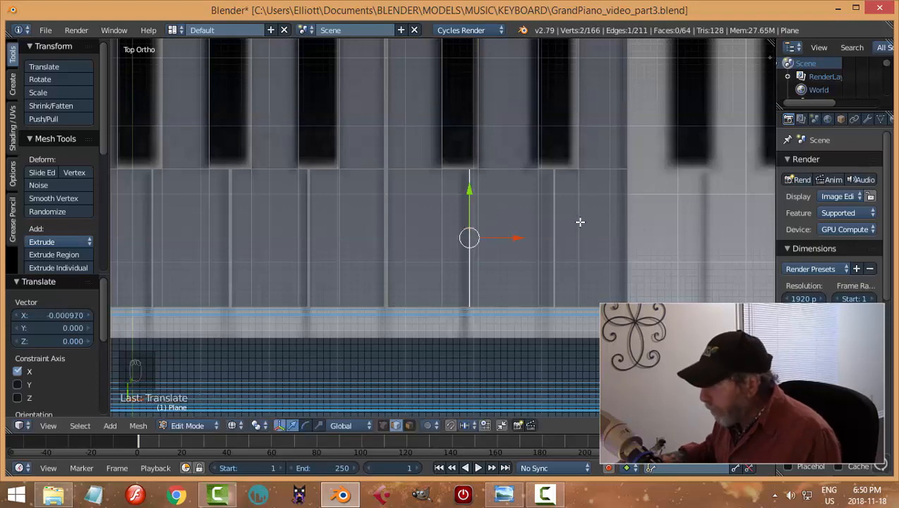
key(a)
Move the eighteenth white key's lengthwise edges beside the thirteenth black key -0.013 along X.
scroll(565, 194, up, 2)
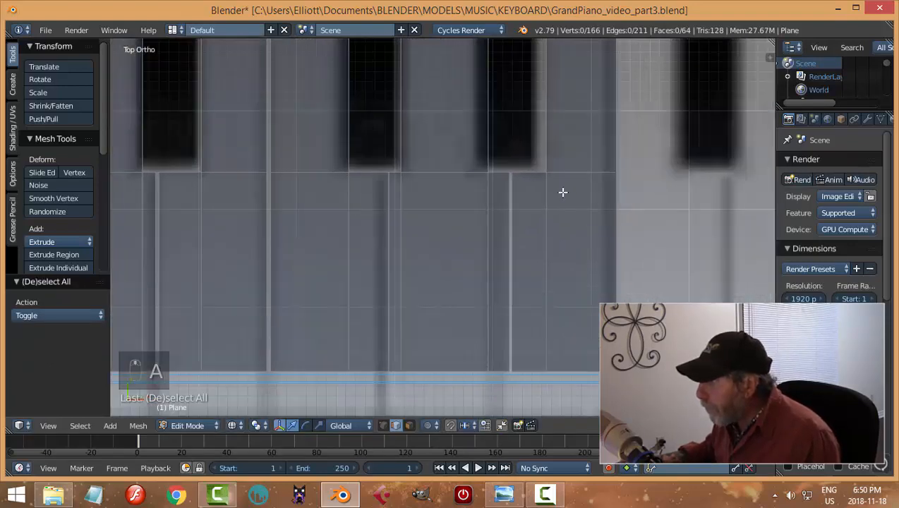
right_click(485, 144)
shift+right_click(486, 216)
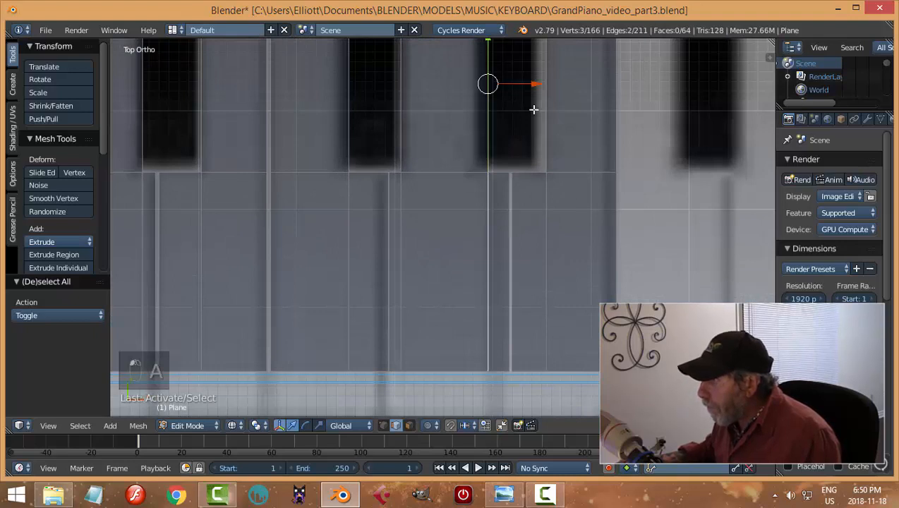
key(g)
key(x)
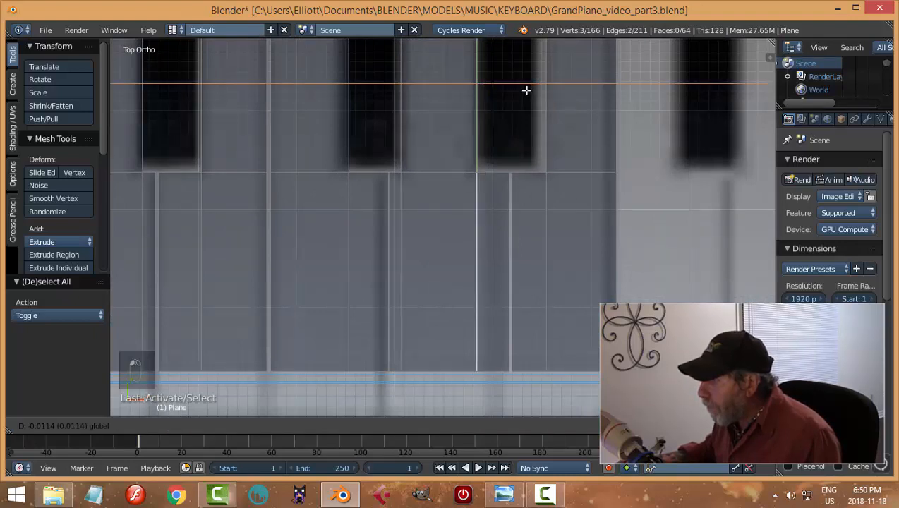
click(524, 90)
Move the two front dividing edges between the eighteenth and nineteenth white keys -0.002 and -0.001 along X.
shift+middle_drag(576, 185, 552, 214)
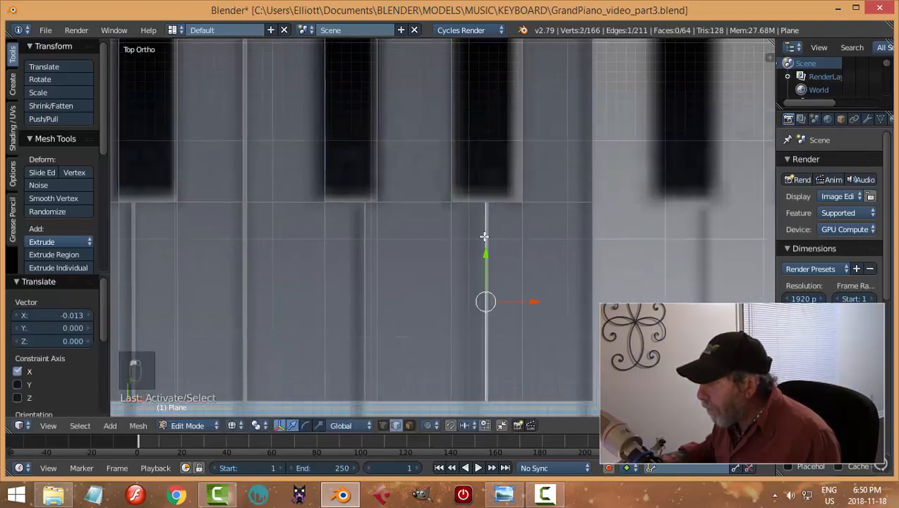
key(g)
key(x)
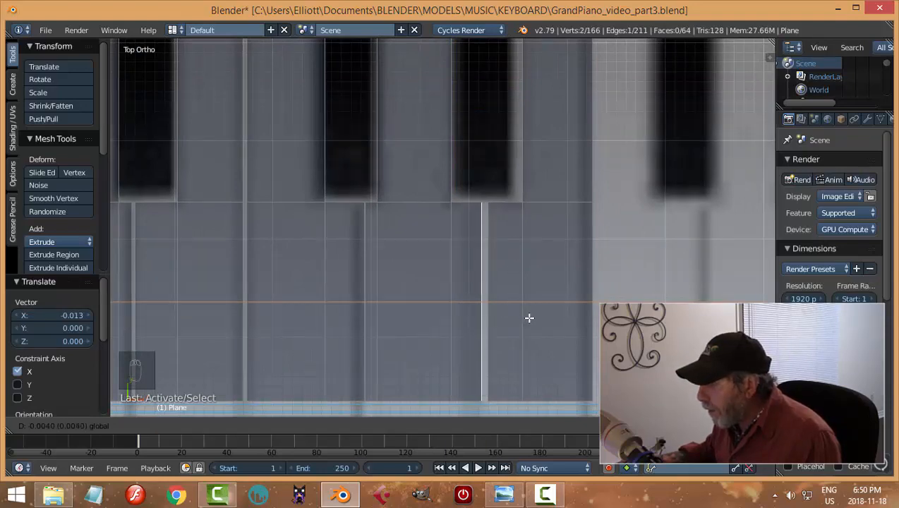
click(531, 319)
scroll(506, 252, down, 2)
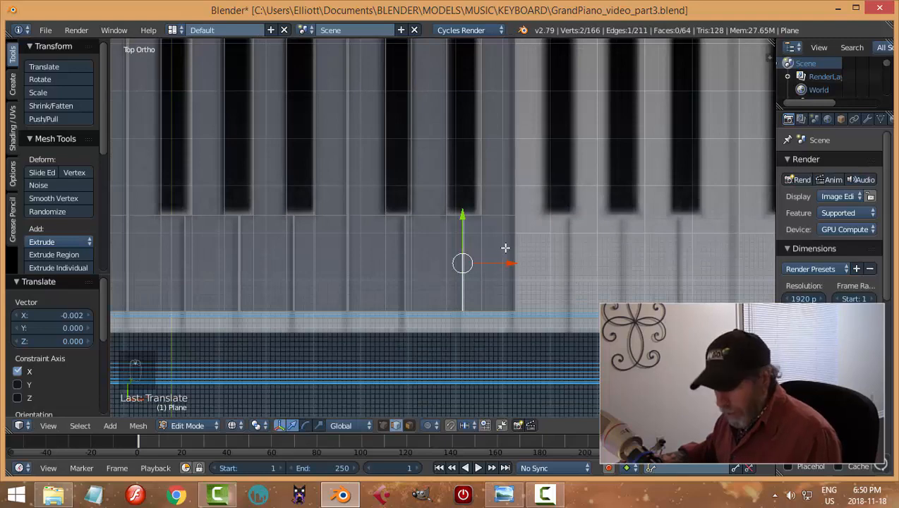
key(a)
right_click(467, 225)
drag(510, 263, 510, 262)
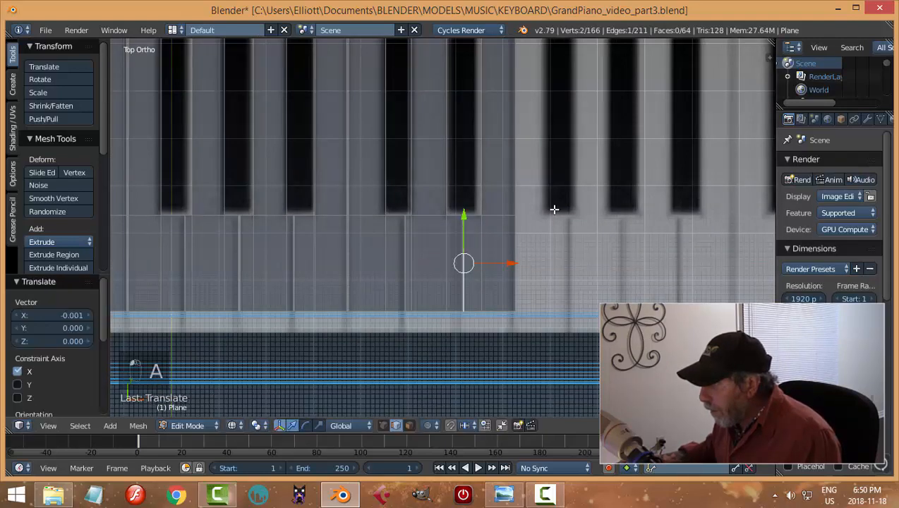
Move the nineteenth white key's rear edge beside the thirteenth black key -0.008 along X.
scroll(554, 209, up, 3)
right_click(487, 180)
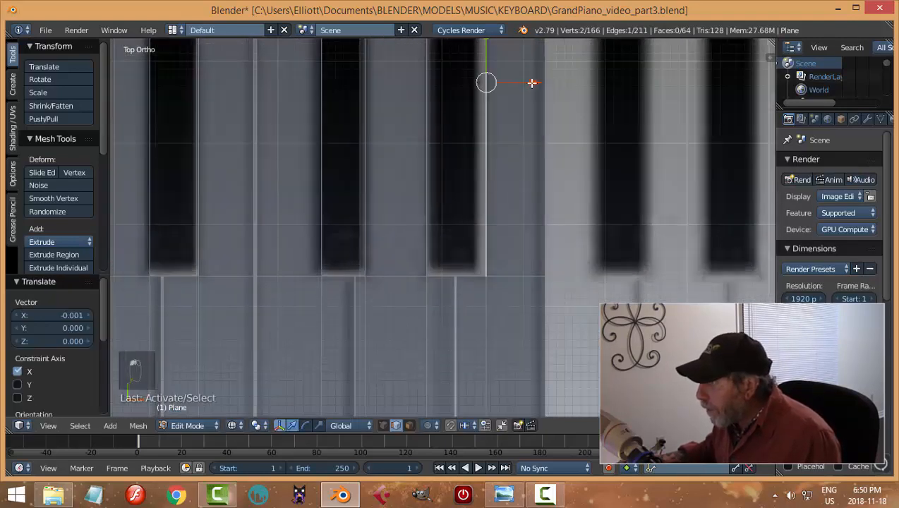
drag(532, 83, 525, 82)
scroll(572, 239, down, 4)
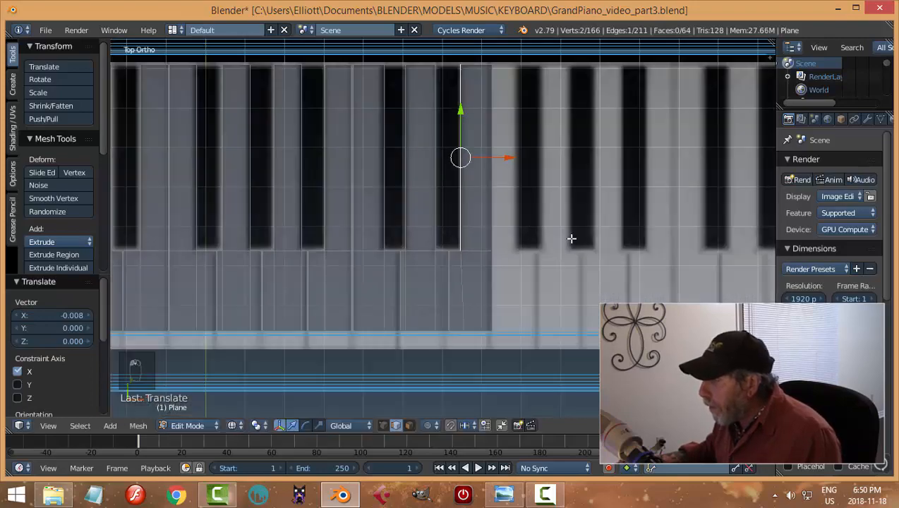
Switch to face selection and duplicate all faces of the sixth to nineteenth white keys 1.643 along X, next to the nineteenth key.
scroll(571, 238, down, 8)
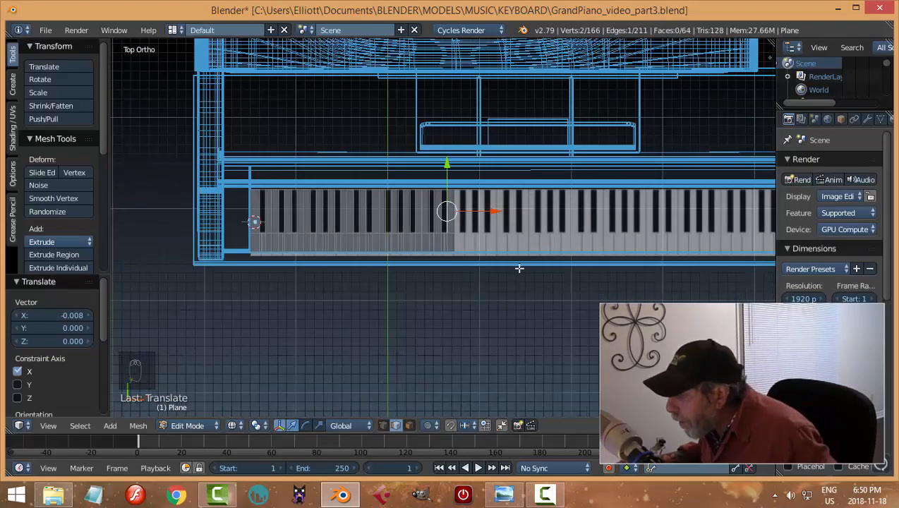
scroll(518, 267, up, 2)
key(a)
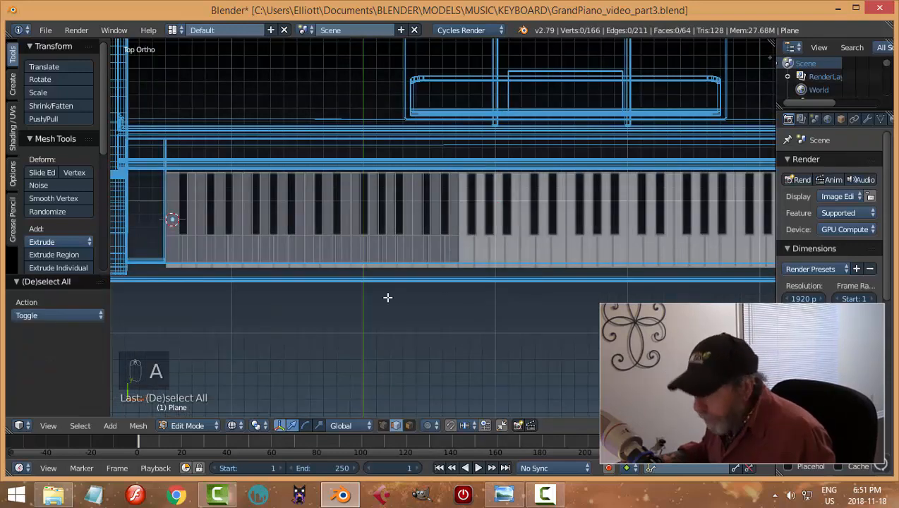
key(b)
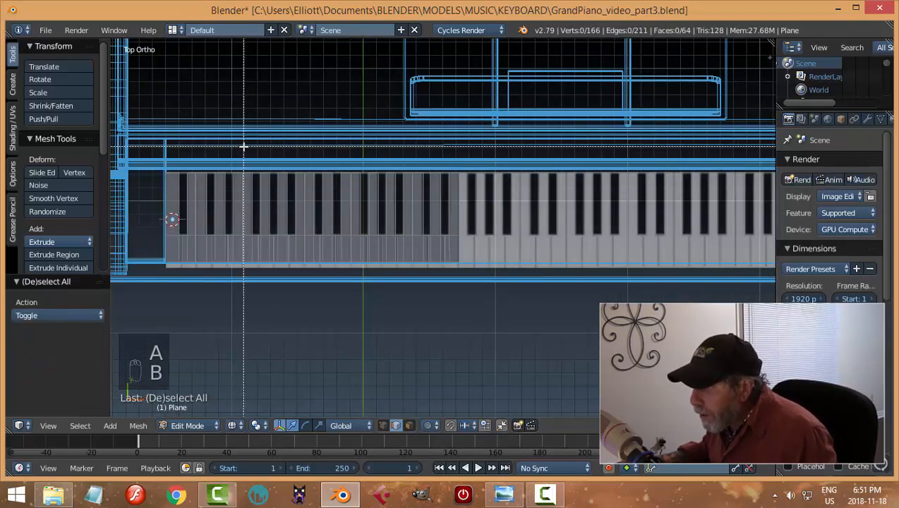
drag(243, 146, 462, 292)
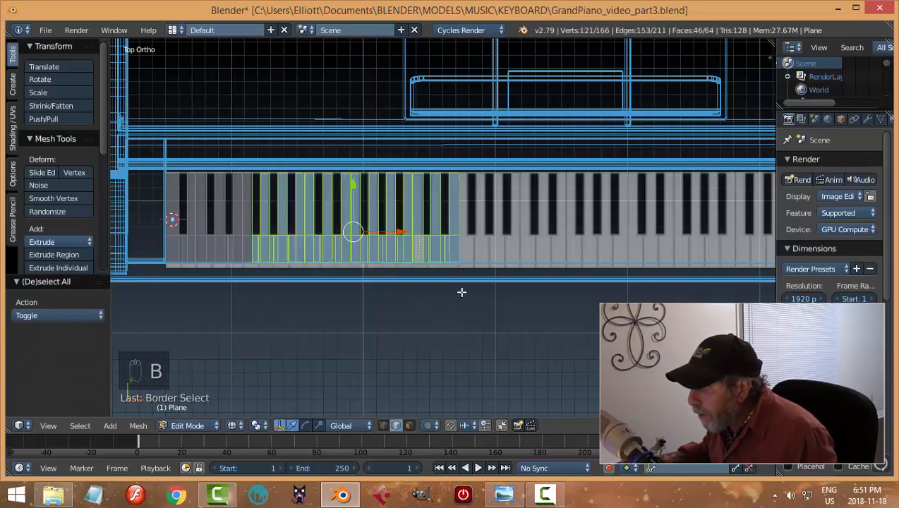
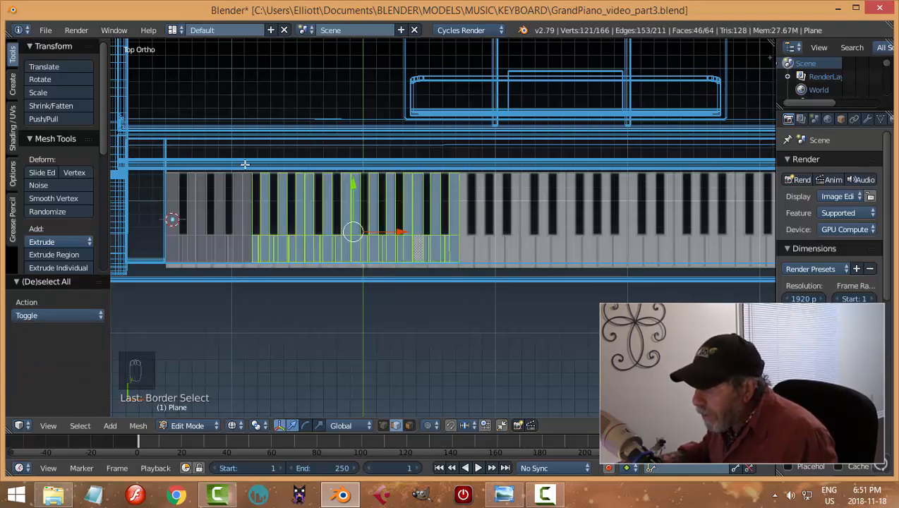
scroll(261, 213, up, 2)
key(ctrl+Tab)
click(247, 225)
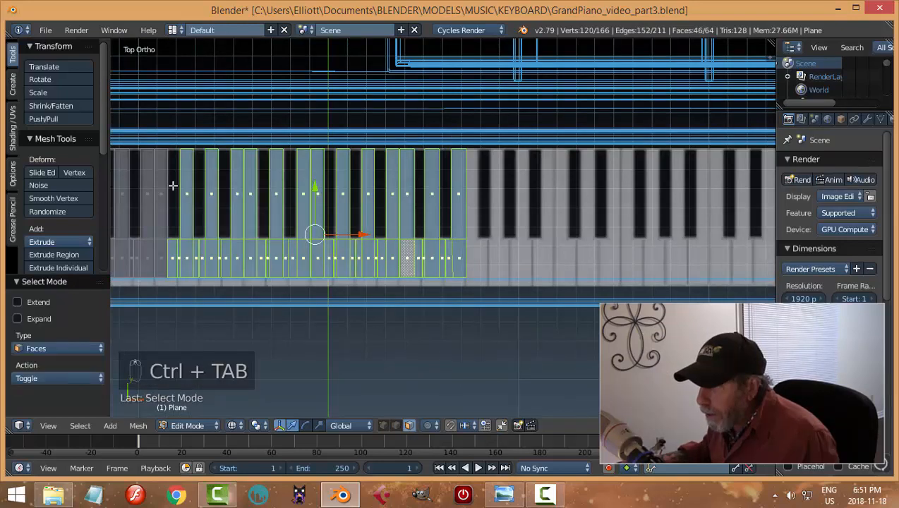
shift+right_click(161, 173)
shift+right_click(160, 255)
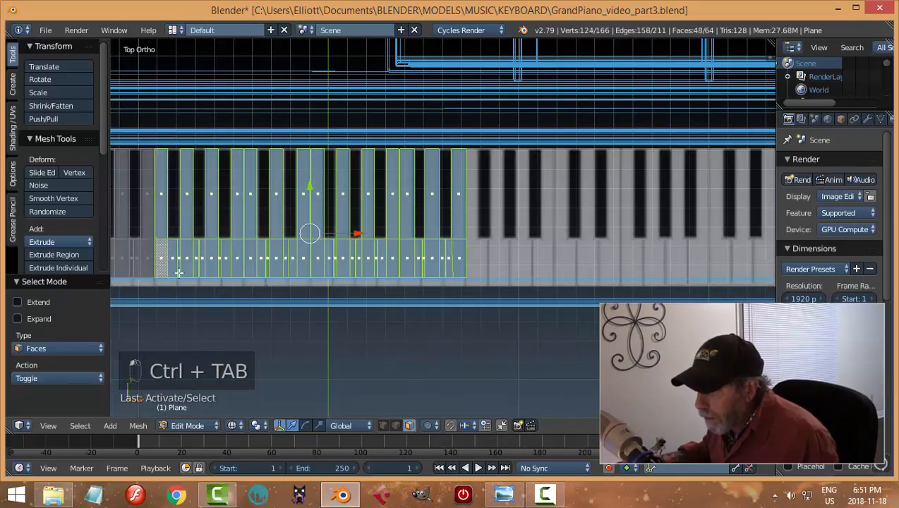
scroll(181, 273, up, 1)
scroll(185, 272, down, 3)
scroll(270, 306, up, 2)
shift+middle_drag(268, 314, 249, 303)
scroll(249, 303, down, 1)
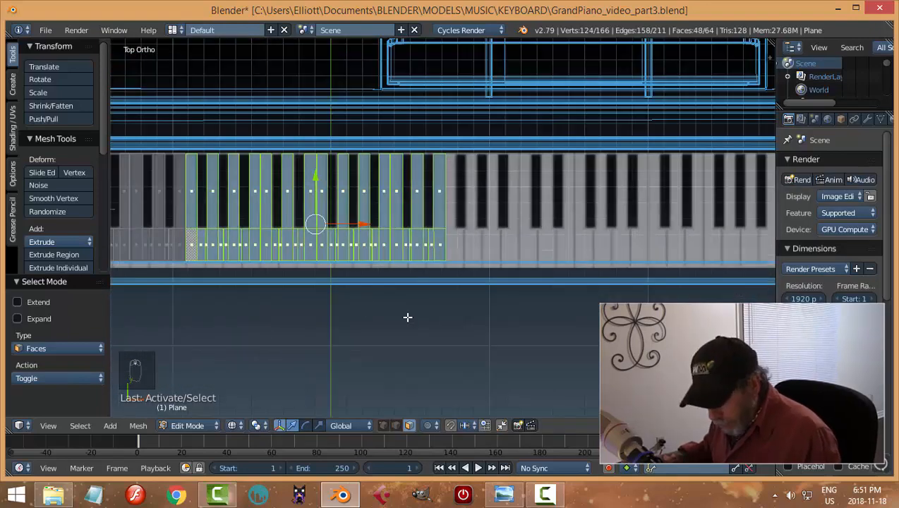
key(shift+d)
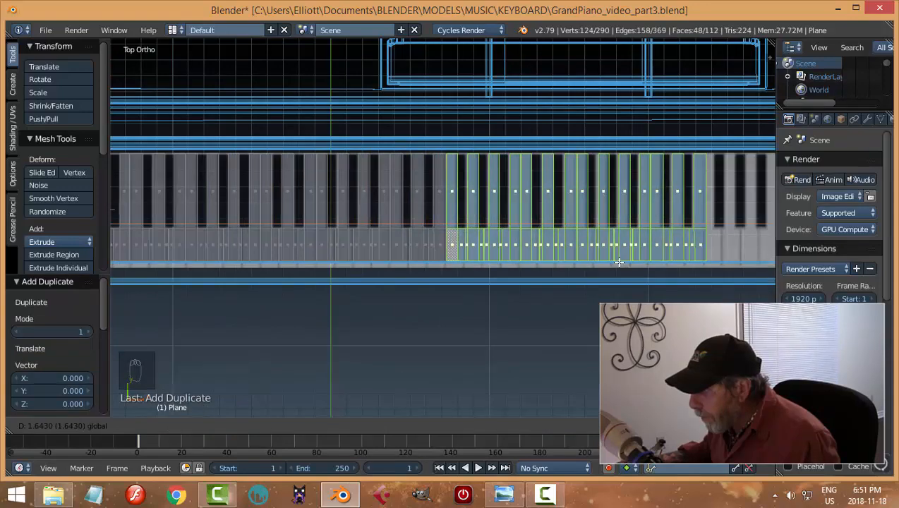
click(618, 262)
shift+middle_drag(609, 291, 508, 291)
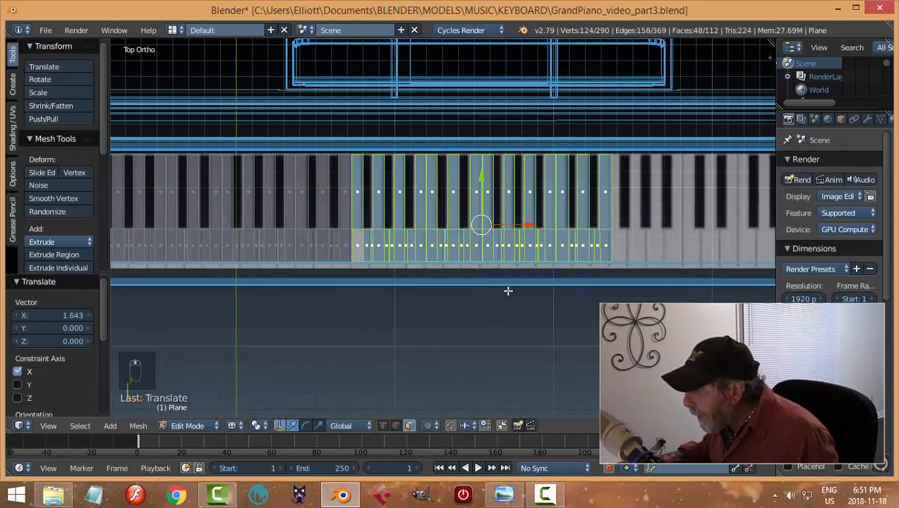
Nudge the duplicated group of white keys, the twentieth to thirty-third, -0.000965 along X.
scroll(508, 291, down, 1)
scroll(526, 307, up, 4)
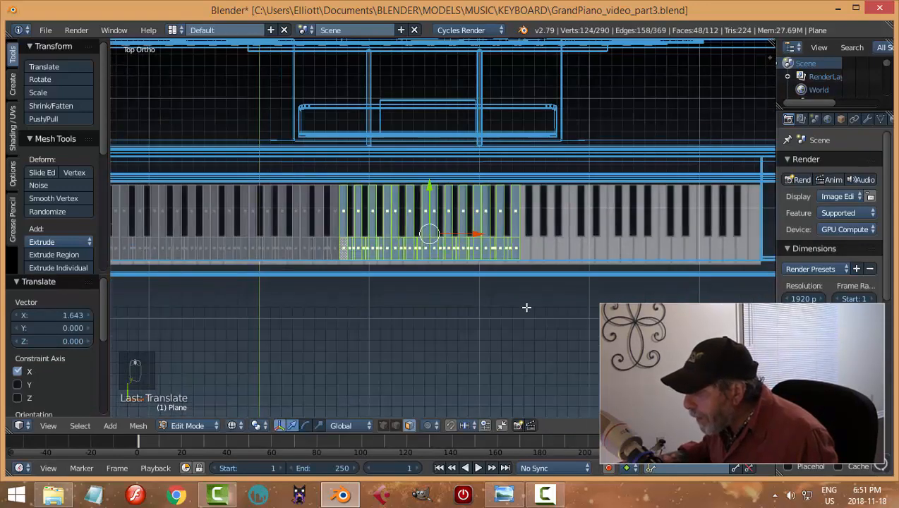
scroll(447, 283, up, 1)
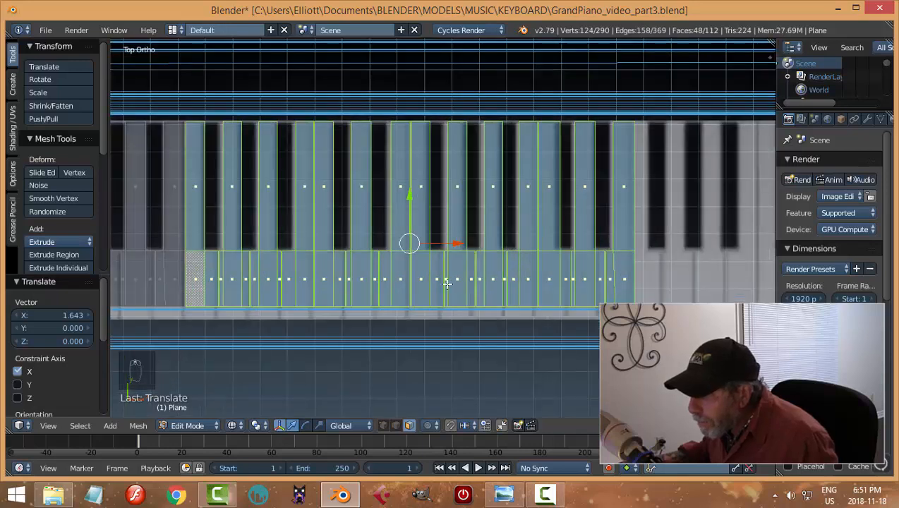
drag(455, 246, 452, 246)
Duplicate the selected fourteen-key group 1.621 along X, next to the thirty-third white key.
shift+middle_drag(613, 282, 498, 263)
scroll(498, 263, down, 3)
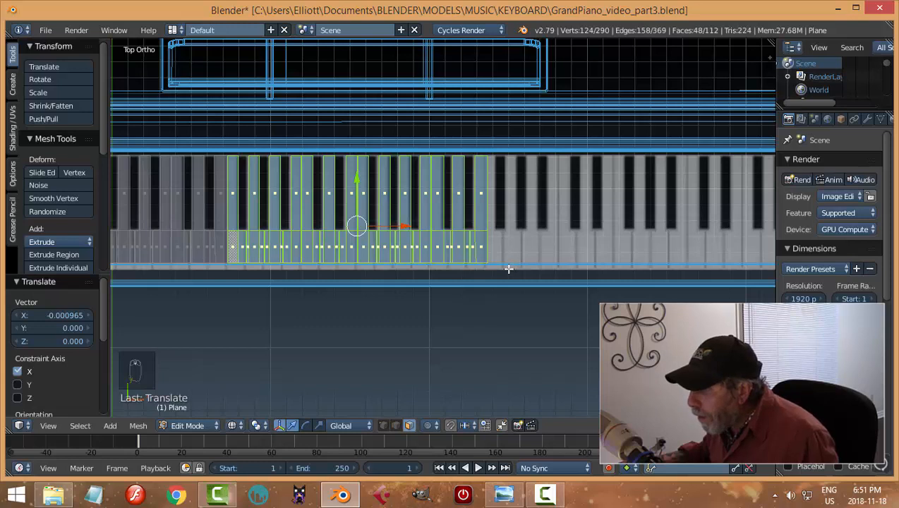
scroll(508, 269, down, 1)
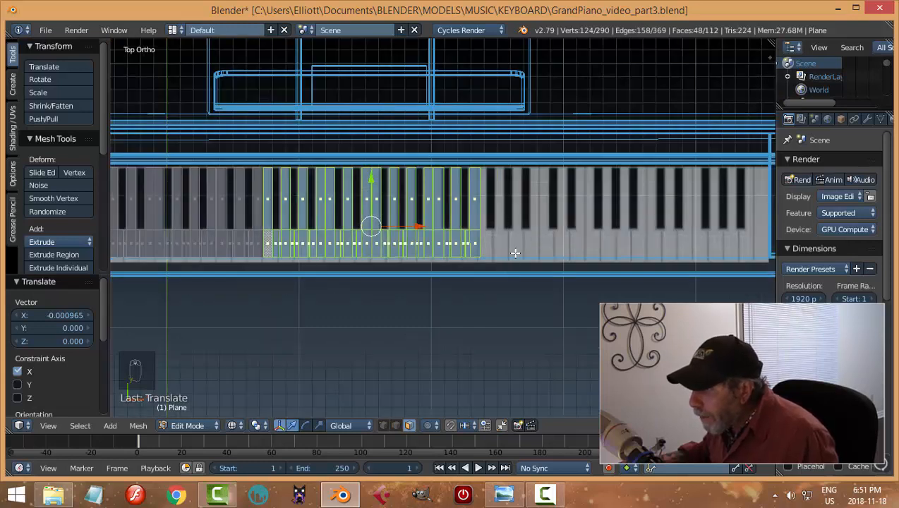
key(shift+d)
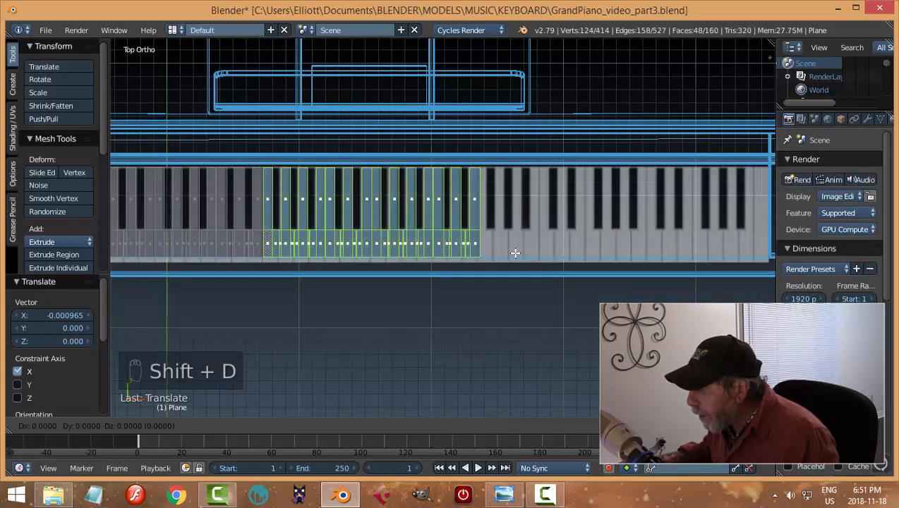
click(638, 252)
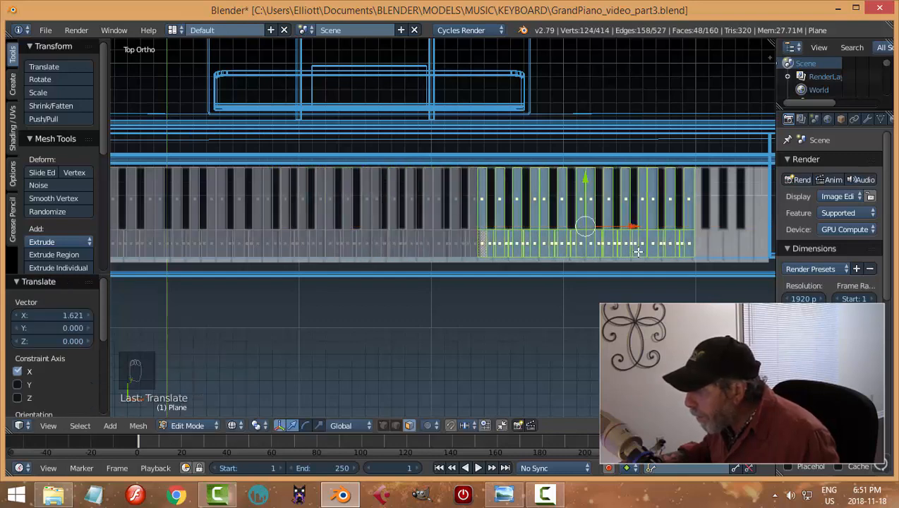
Deselect the new key group and hide the rear face and adjoining front face of its first white key.
scroll(641, 260, up, 2)
shift+middle_drag(640, 260, 573, 257)
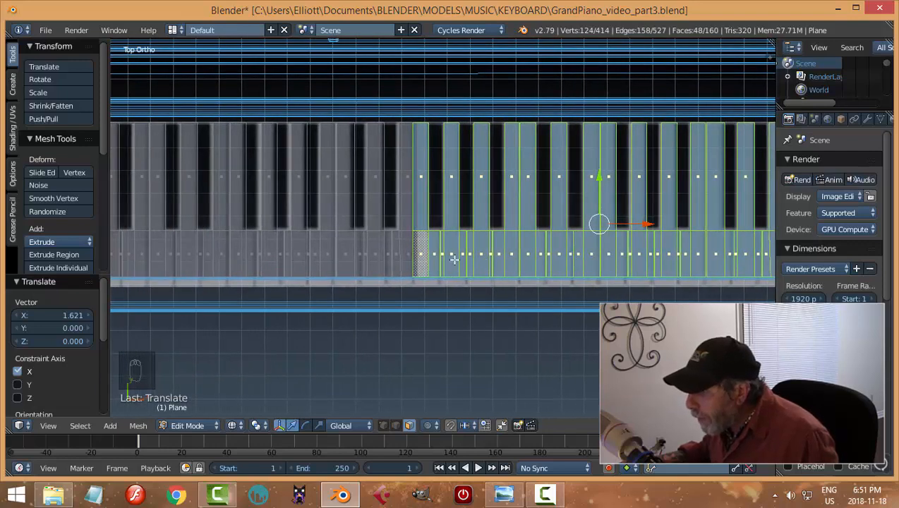
scroll(451, 257, up, 2)
scroll(401, 248, up, 1)
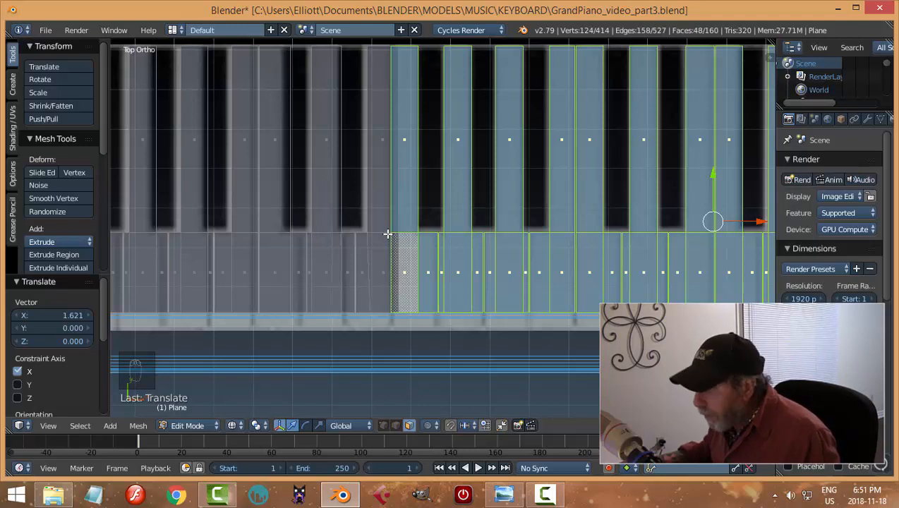
key(a)
key(ctrl+Tab)
click(370, 216)
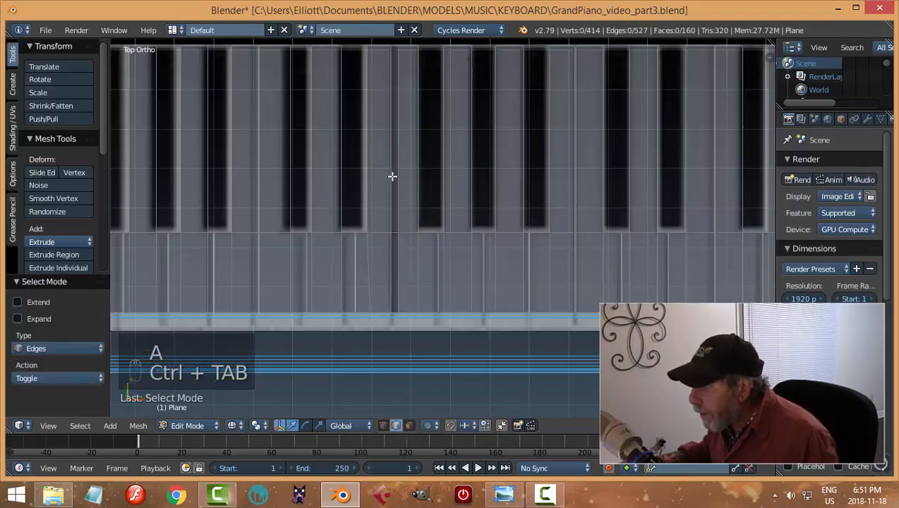
key(ctrl+Tab)
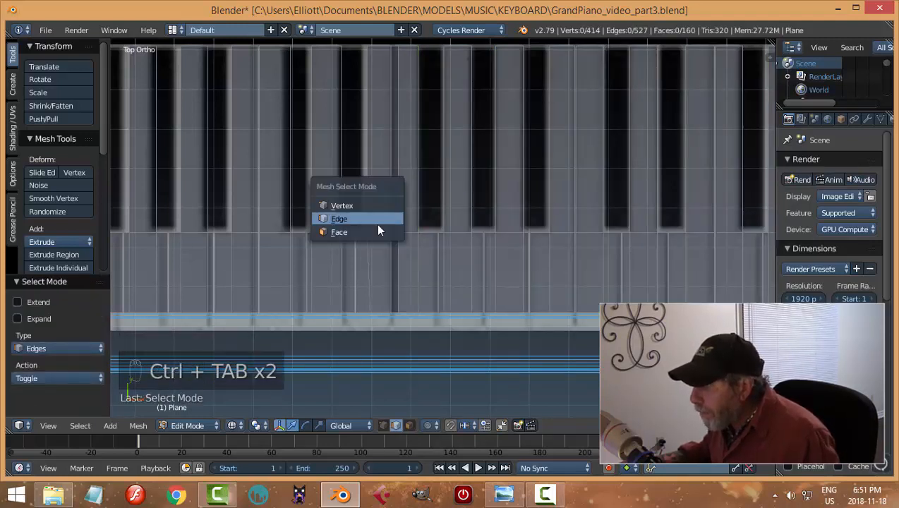
click(366, 224)
click(405, 185)
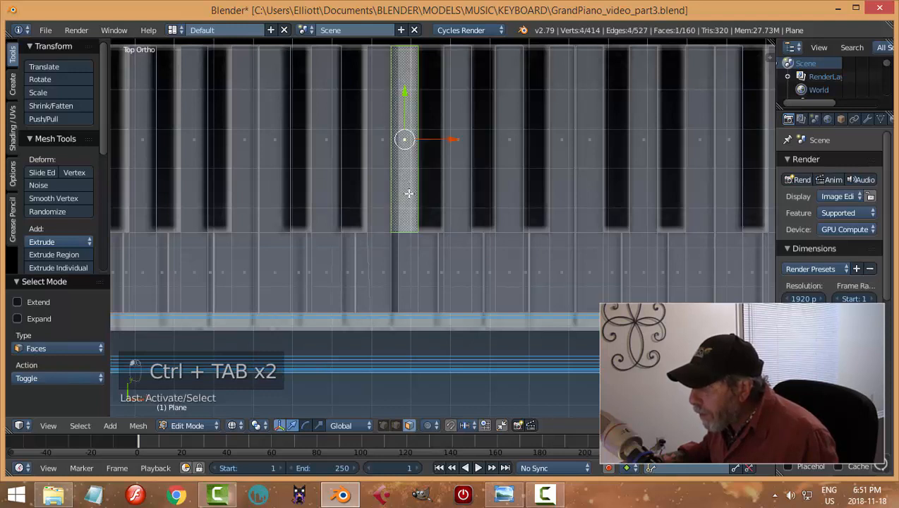
shift+click(408, 249)
key(h)
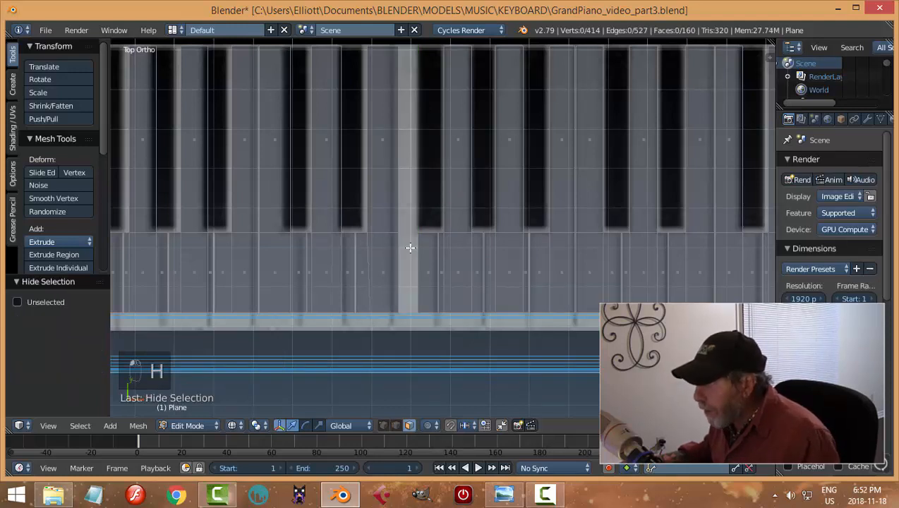
In edge selection, align the thirty-third white key's lengthwise edges beside the black key by scaling X to 0, and move them -0.007 along X.
key(ctrl+Tab)
click(374, 235)
click(368, 191)
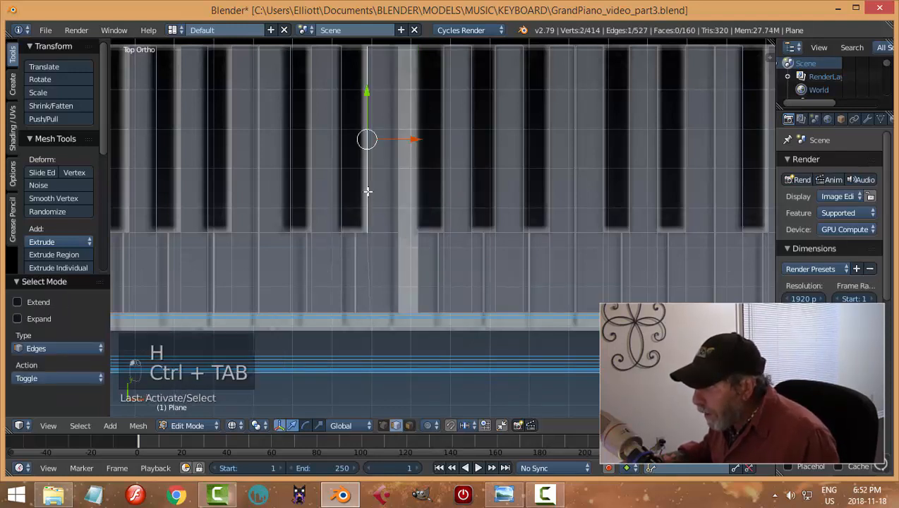
shift+click(369, 255)
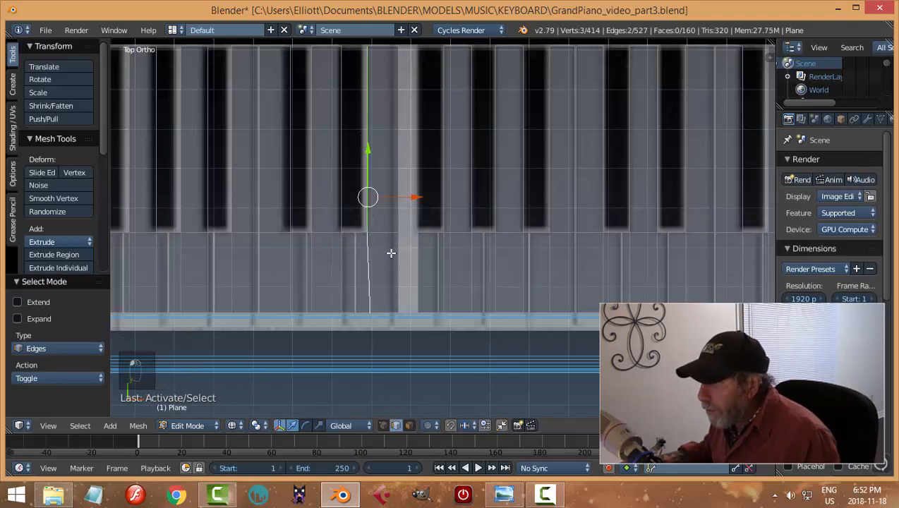
key(s)
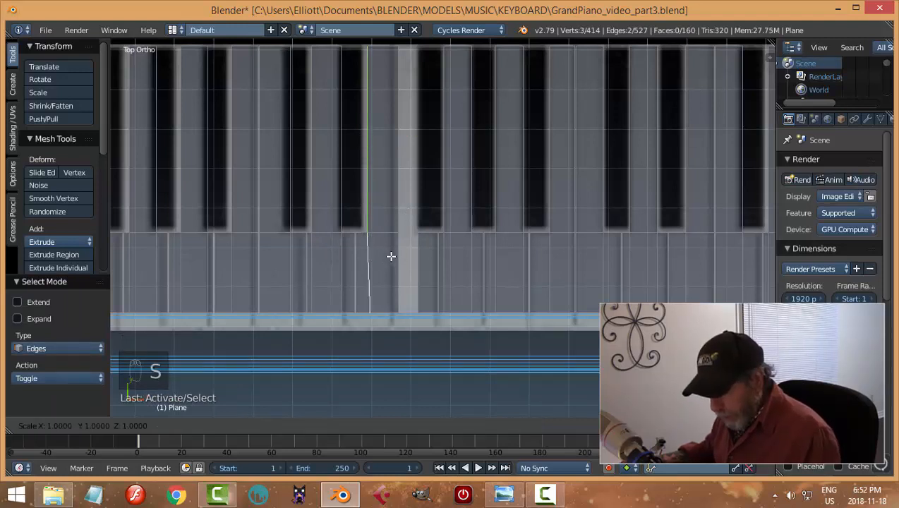
key(y)
key(0)
key(Return)
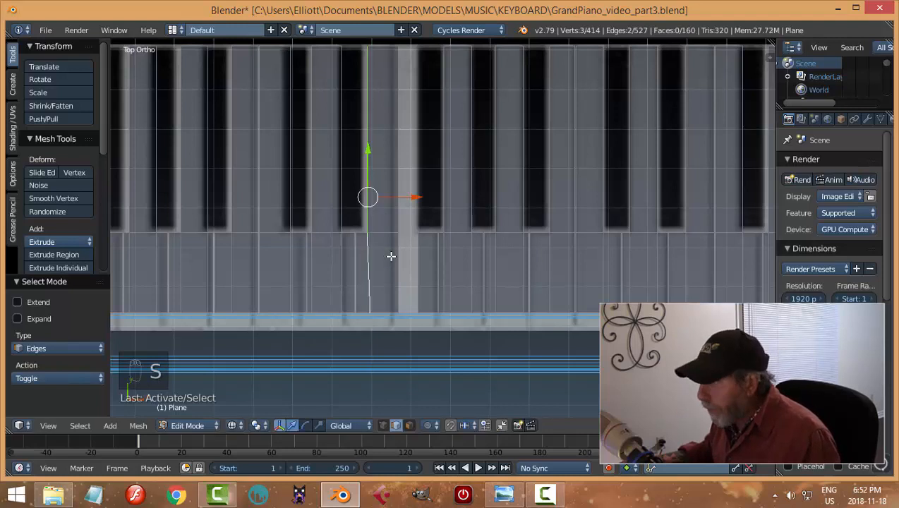
key(s)
key(x)
key(0)
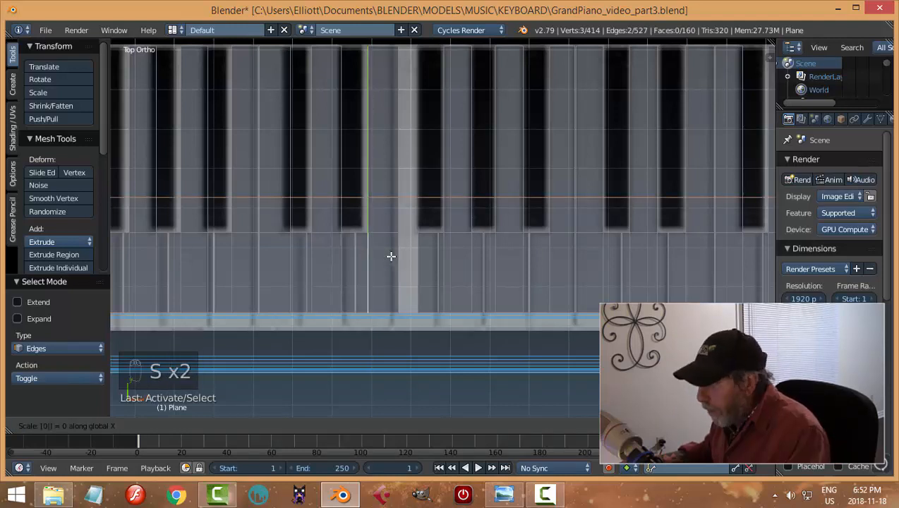
key(Return)
drag(417, 200, 414, 197)
Move the thirty-third white key's two lengthwise edges next to the hidden key about -0.01 along X, and reveal the hidden faces.
right_click(400, 221)
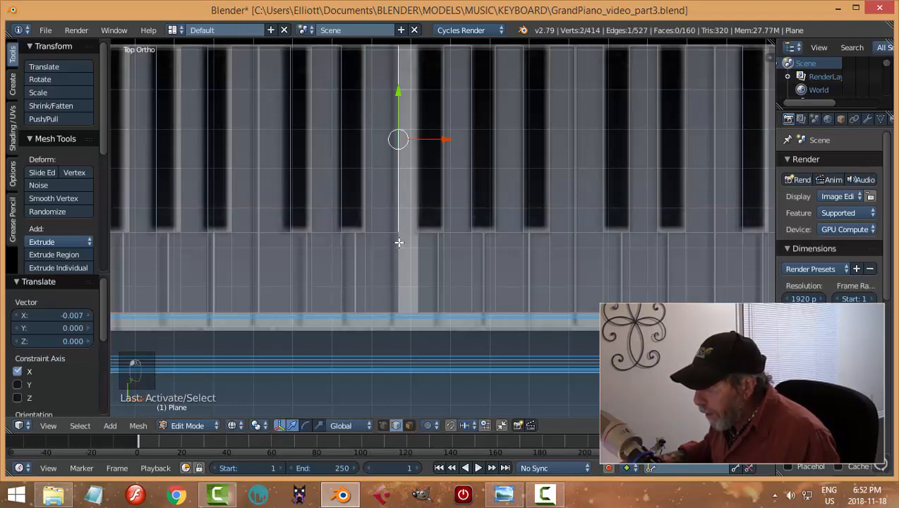
shift+right_click(398, 243)
key(g)
key(x)
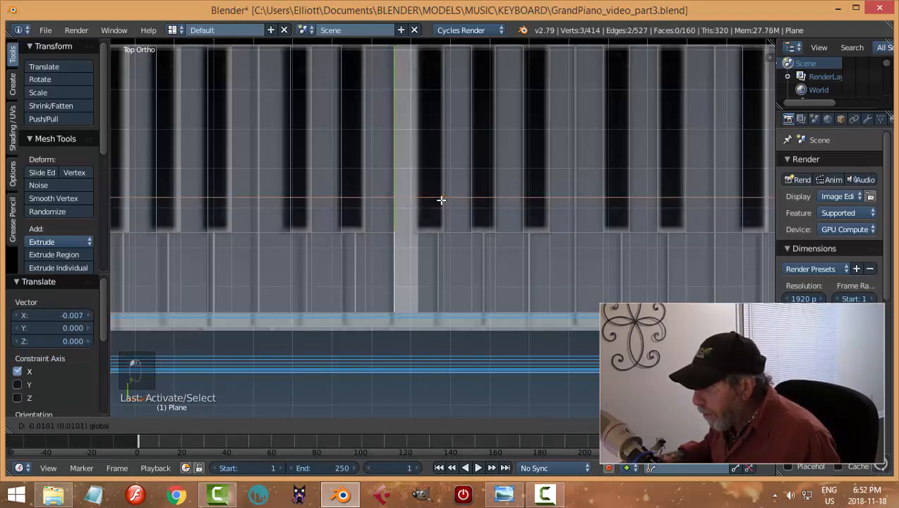
click(433, 215)
key(a)
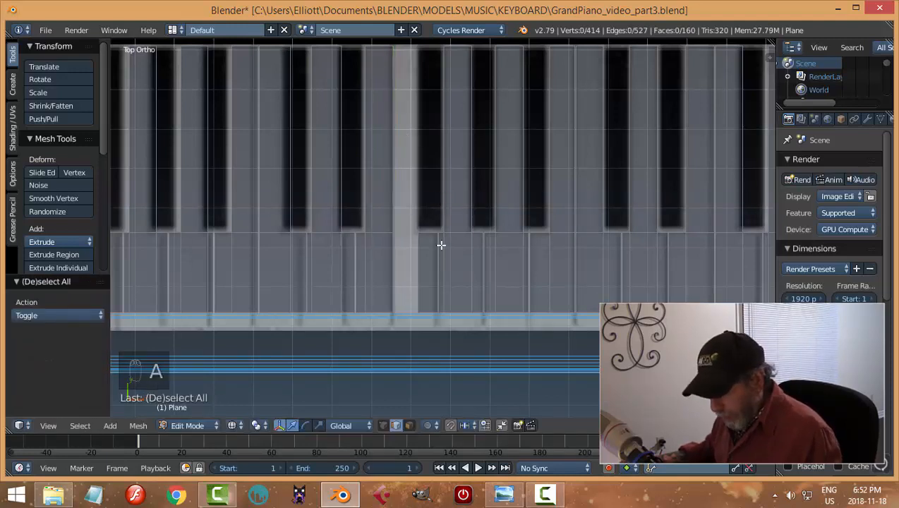
key(alt+h)
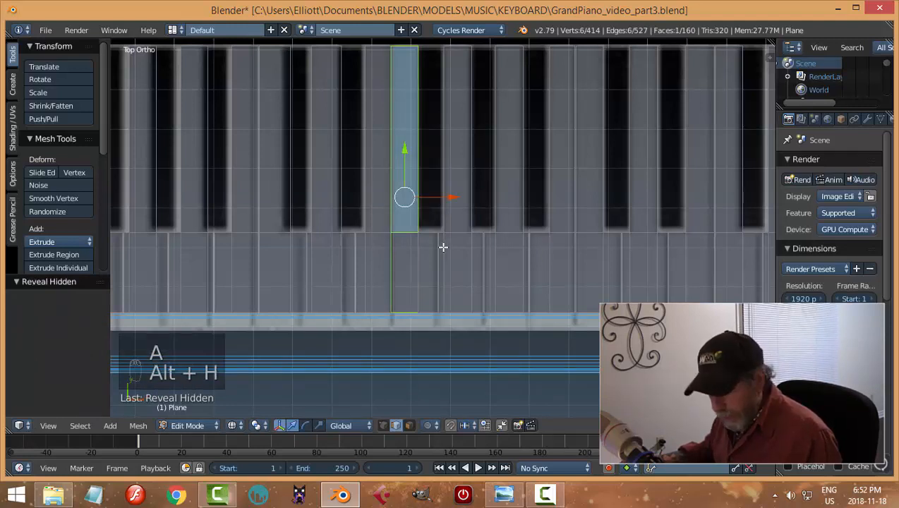
Move both left-side edges of the highlighted white key -0.007 along X to match the reference image.
key(a)
right_click(393, 206)
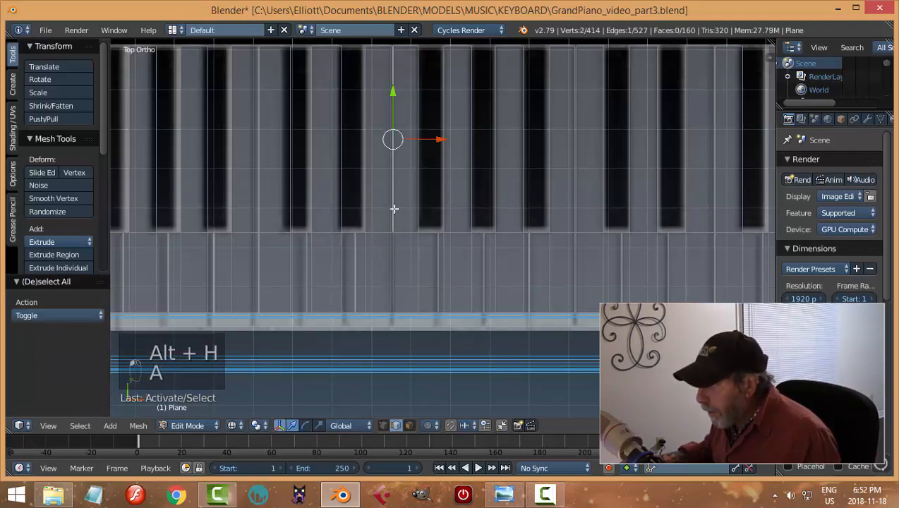
shift+right_click(393, 252)
key(g)
key(x)
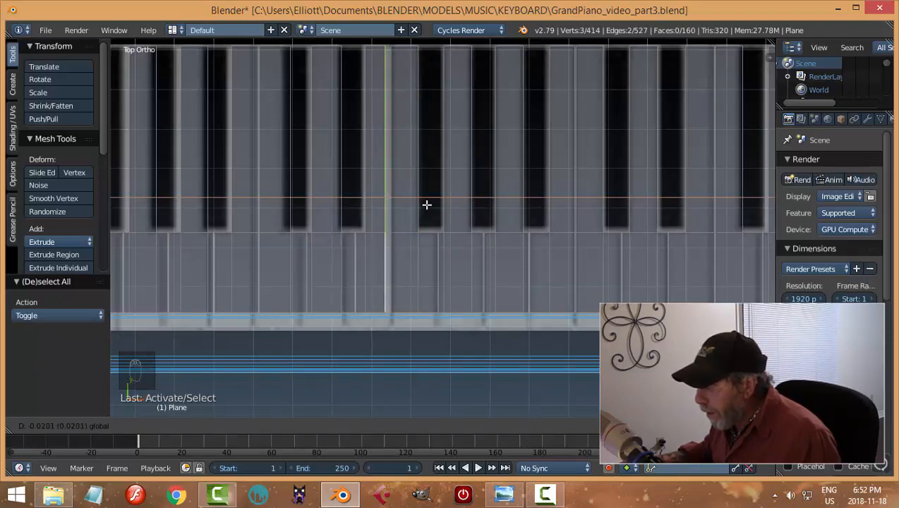
click(431, 207)
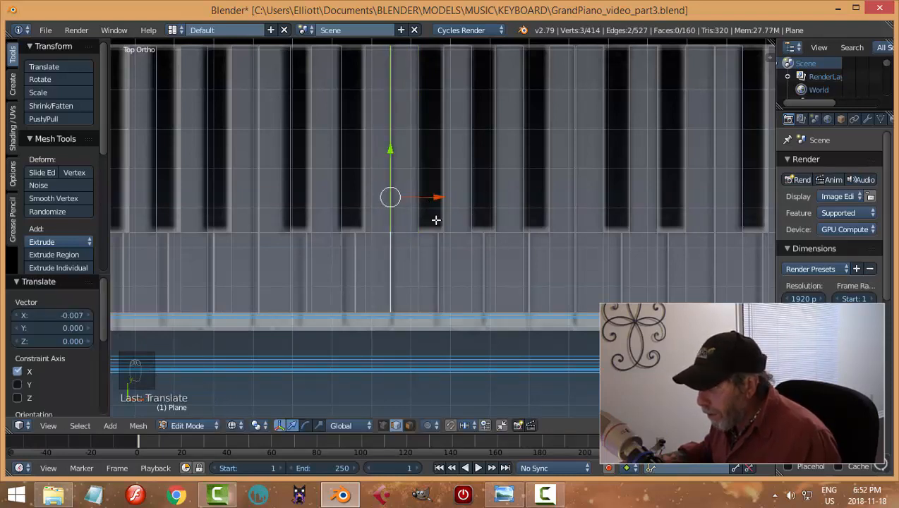
key(a)
Align the upper and lower left edges of the last modelled white key by scaling them to 0 along X.
scroll(441, 222, down, 3)
shift+middle_drag(476, 247, 341, 243)
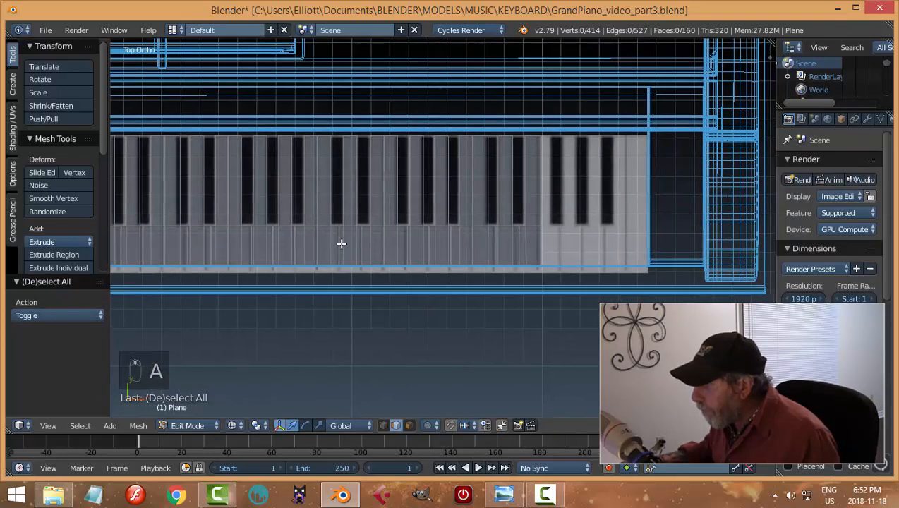
scroll(474, 251, up, 5)
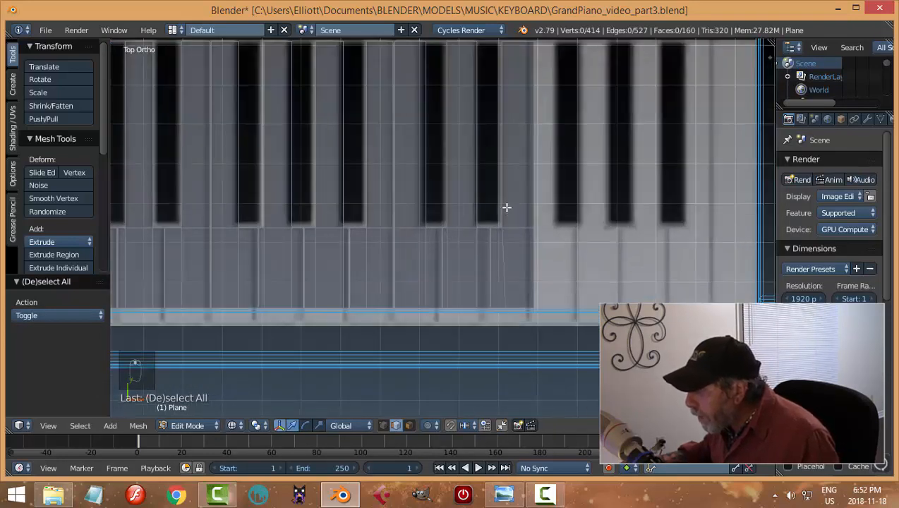
right_click(506, 208)
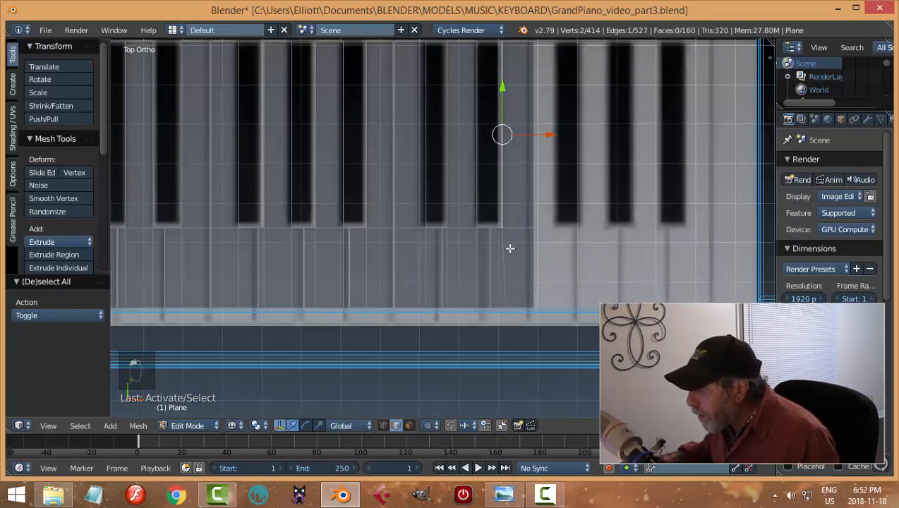
shift+right_click(513, 249)
key(s)
key(x)
key(0)
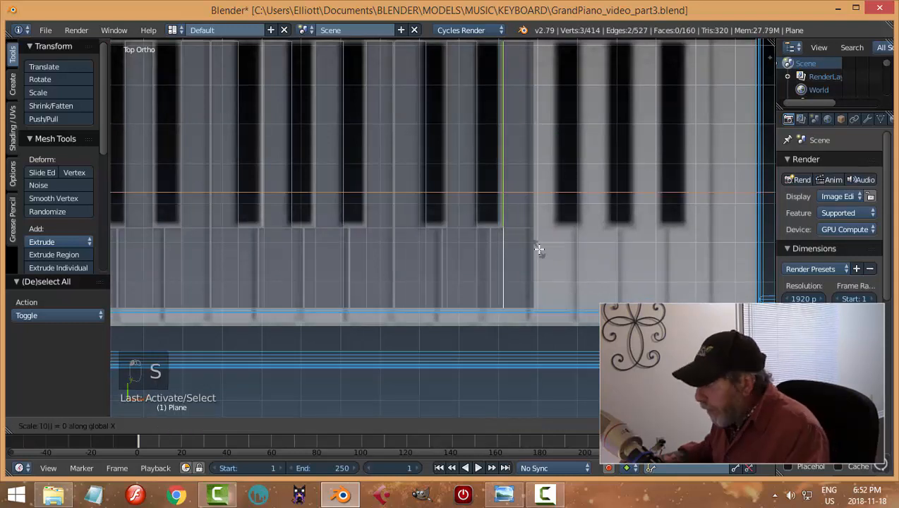
key(Return)
Move the last modelled key's aligned left edges -0.007 along X, against the neighbouring black key.
key(g)
key(x)
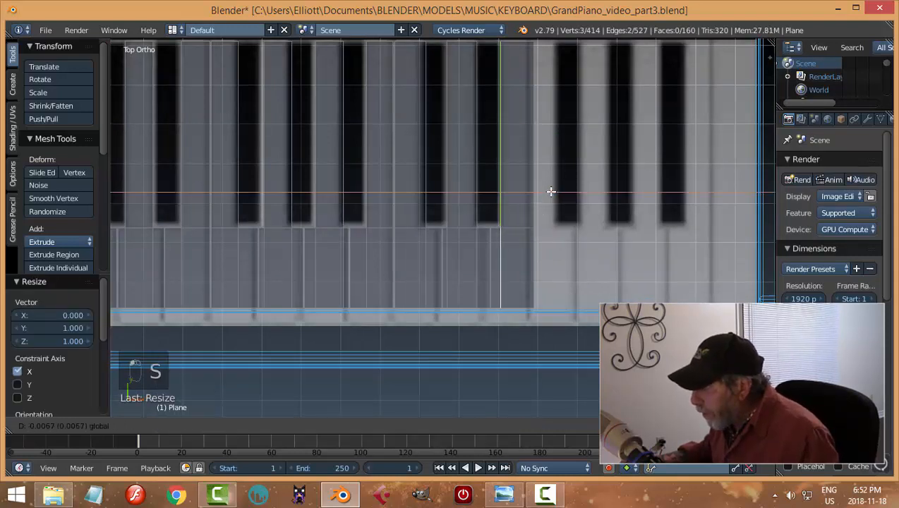
click(551, 192)
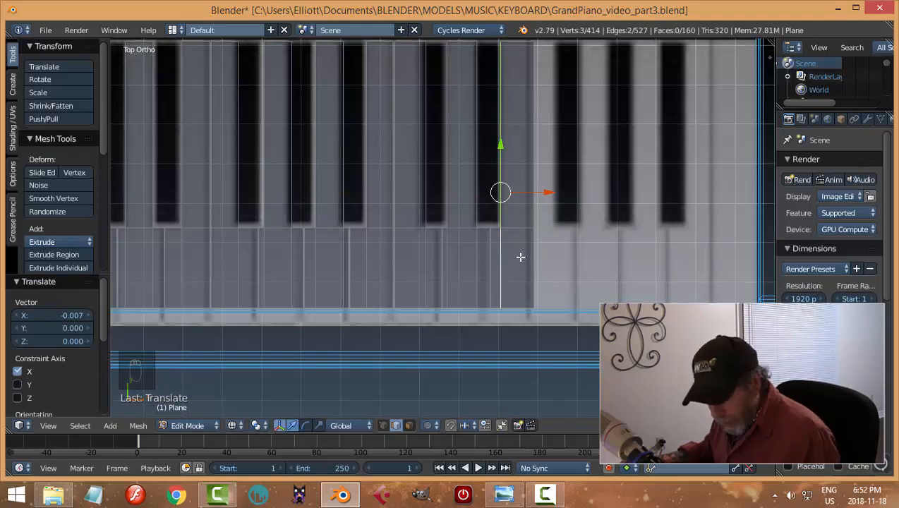
key(a)
Examine how the modelled white keys line up with the reference image along the keyboard.
scroll(257, 273, down, 1)
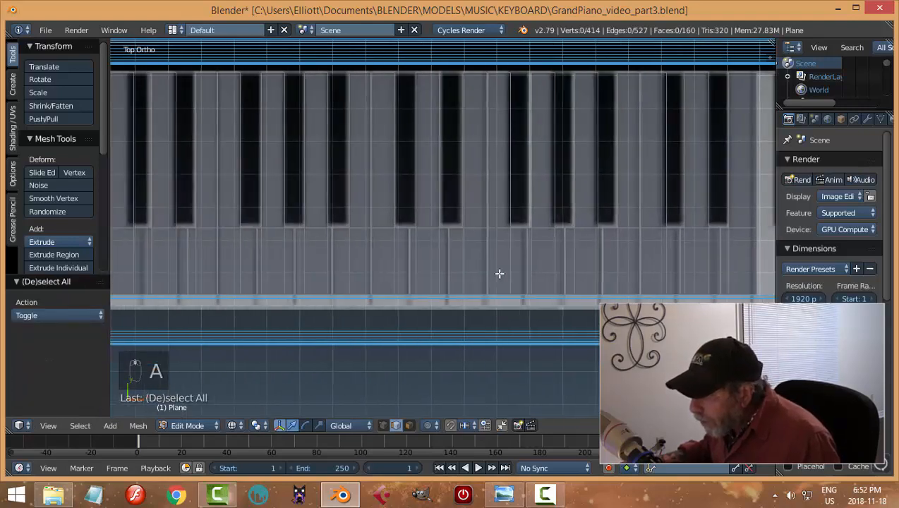
scroll(385, 273, down, 1)
scroll(419, 283, down, 1)
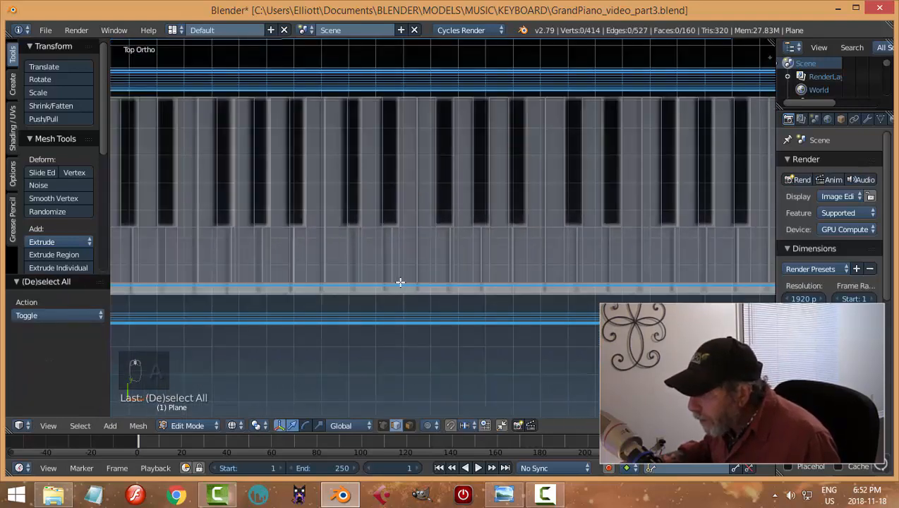
scroll(399, 281, down, 1)
scroll(263, 259, down, 3)
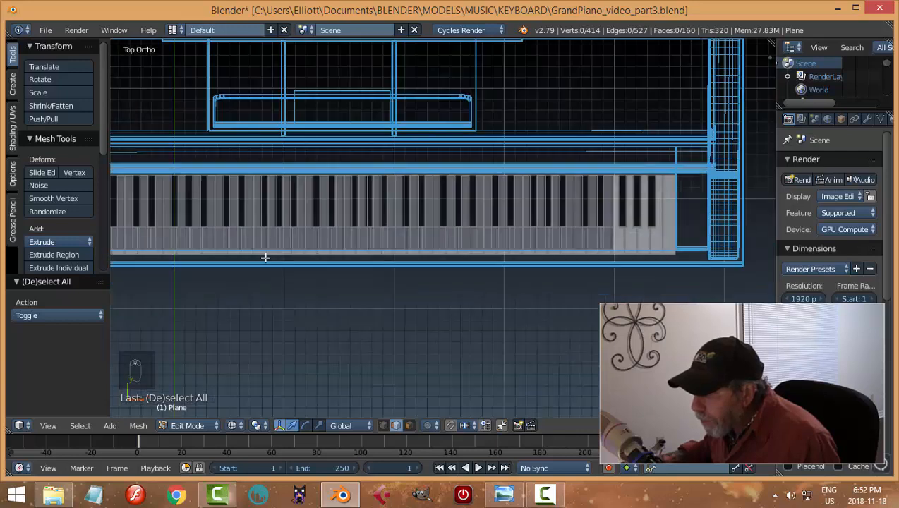
scroll(386, 262, up, 4)
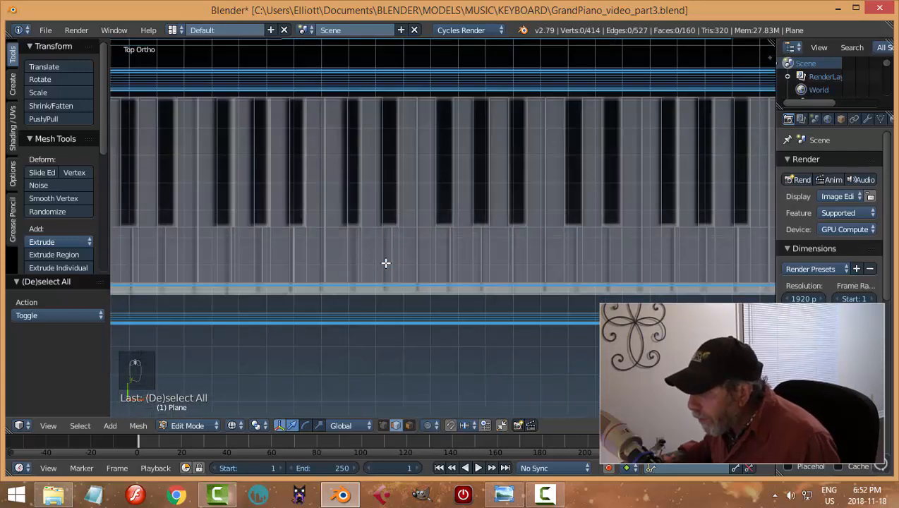
scroll(415, 266, down, 3)
scroll(421, 267, up, 2)
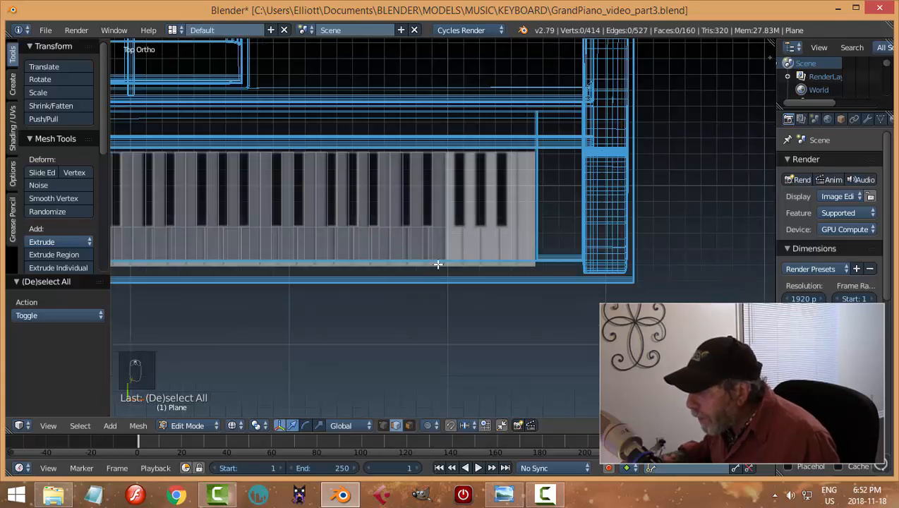
Duplicate the faces of the last modelled octave of white keys and offset the copy 0.822 along X.
key(ctrl+Tab)
click(416, 275)
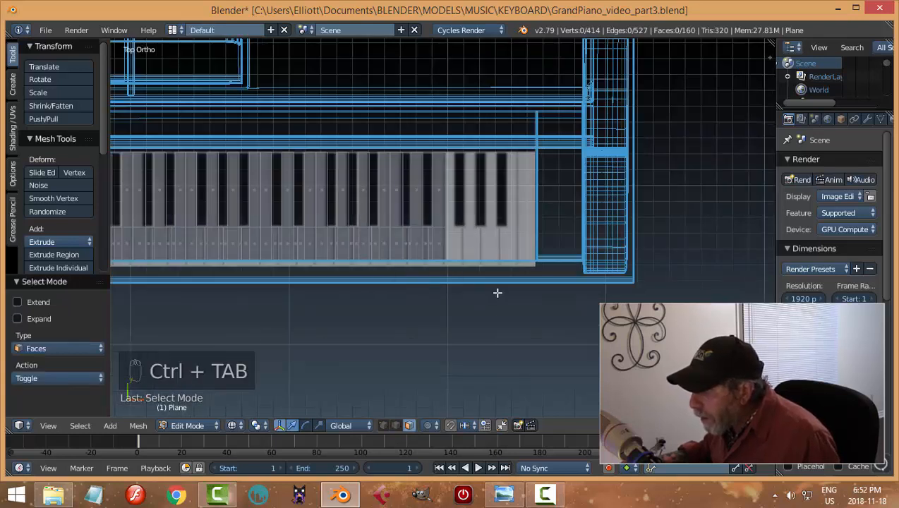
key(b)
drag(497, 292, 314, 152)
drag(319, 144, 318, 145)
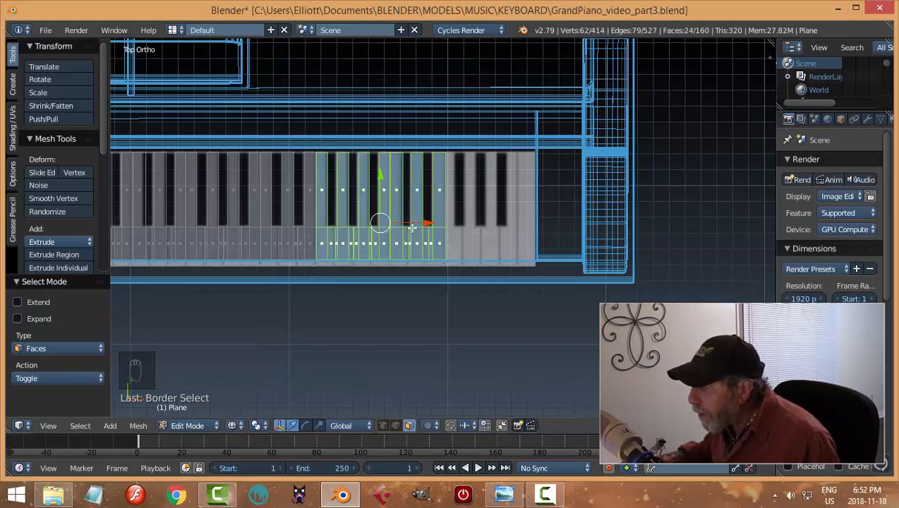
key(shift+d)
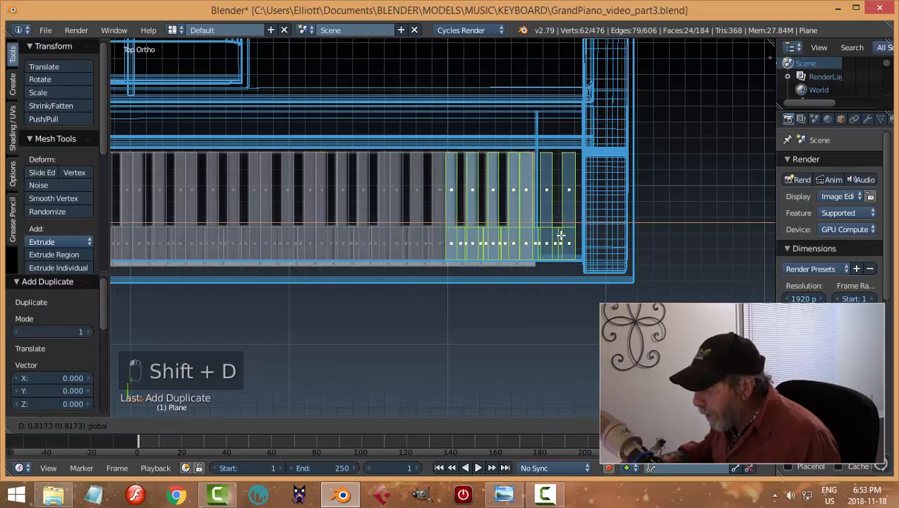
click(560, 235)
Shift the duplicated octave a further 0.017 along X.
scroll(529, 242, up, 4)
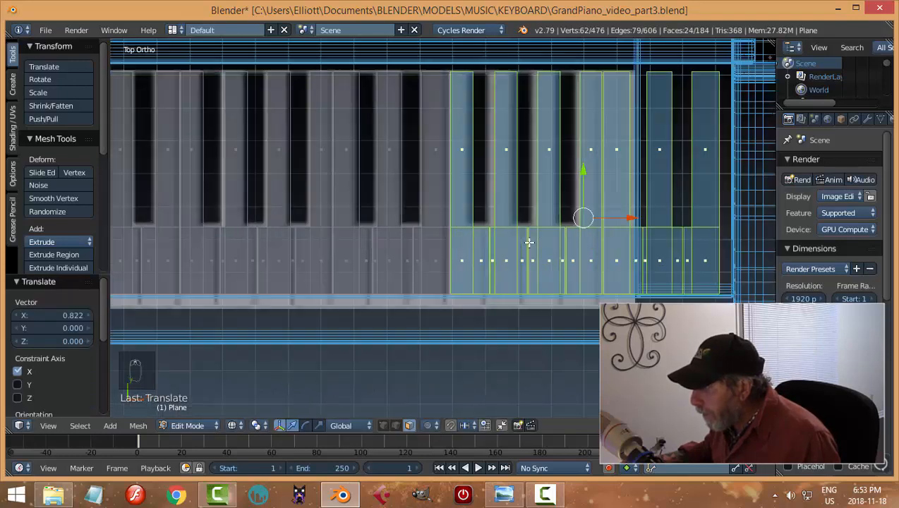
scroll(523, 243, up, 1)
drag(659, 216, 666, 220)
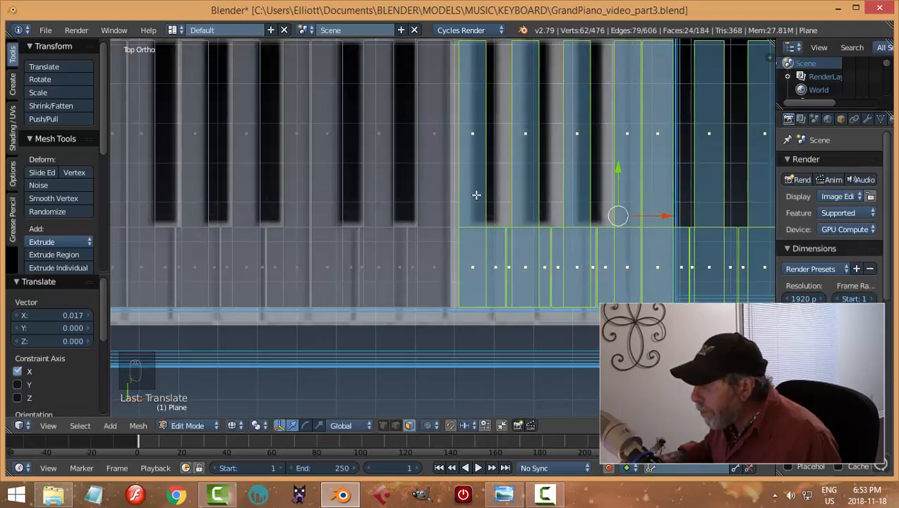
Move the right edge loop of the last original white key, just before the duplicated octave, -0.012 along X.
key(a)
key(ctrl+Tab)
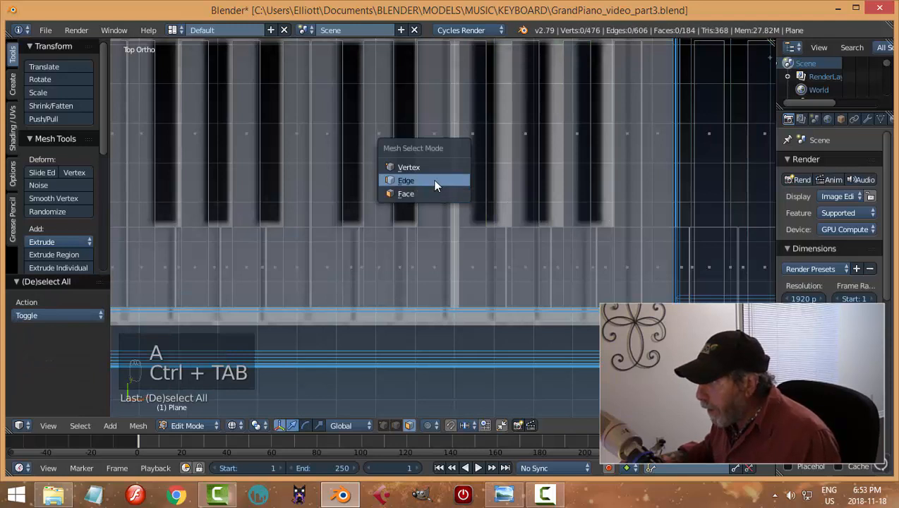
click(434, 181)
alt+right_click(448, 148)
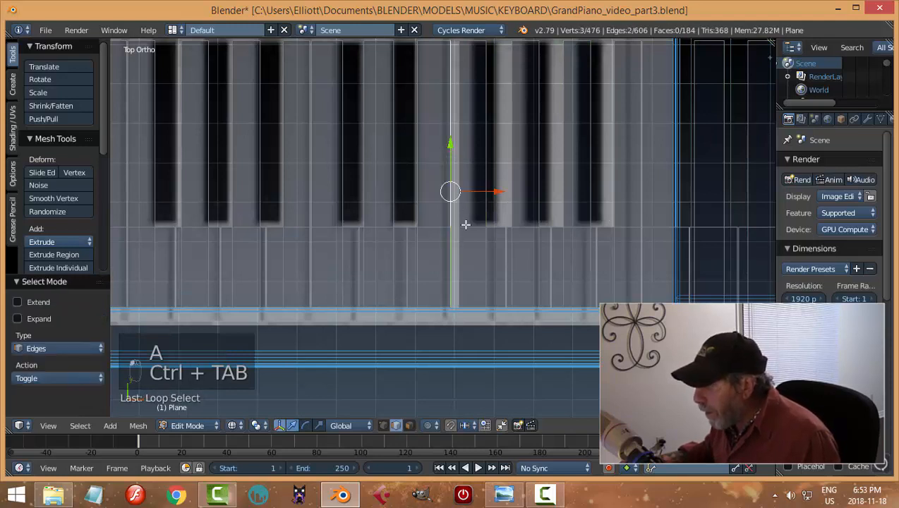
drag(497, 191, 498, 189)
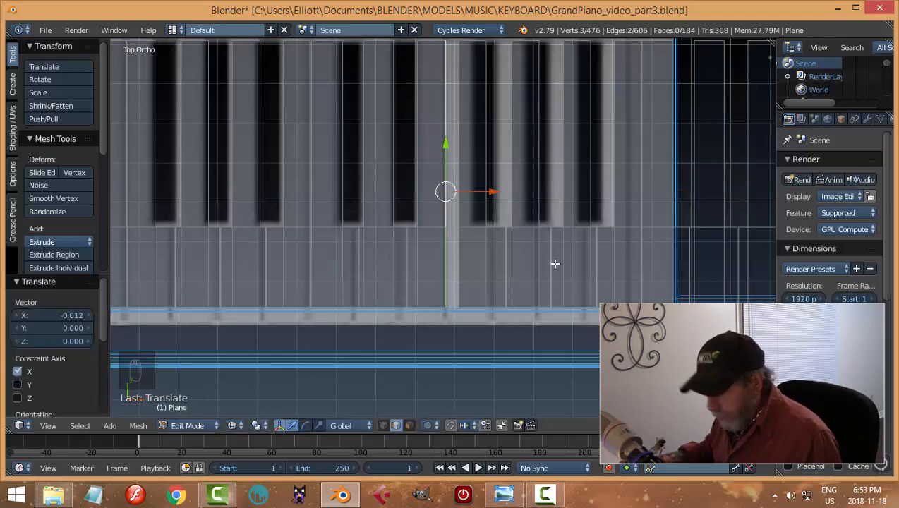
key(a)
Select all faces of the duplicated octave and move them -0.031 along X to close the gap.
scroll(571, 275, down, 5)
shift+middle_drag(582, 281, 582, 288)
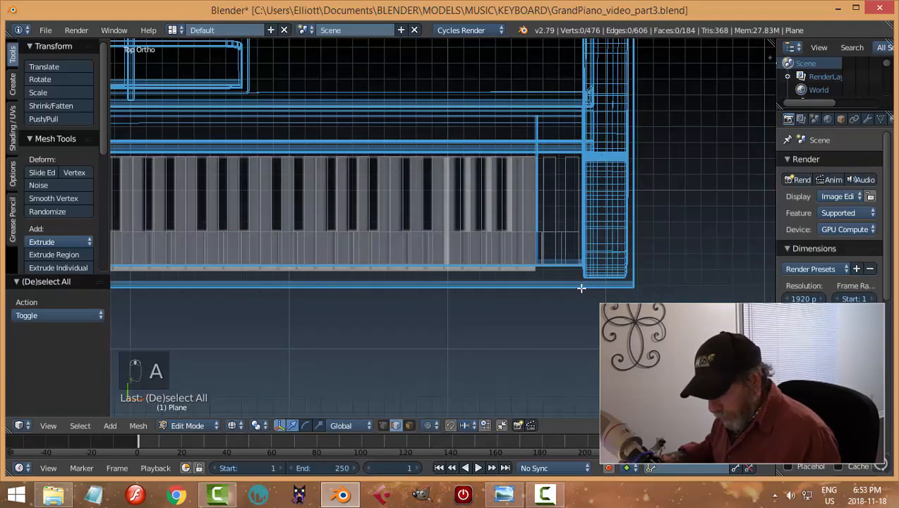
key(ctrl+Tab)
click(557, 297)
key(b)
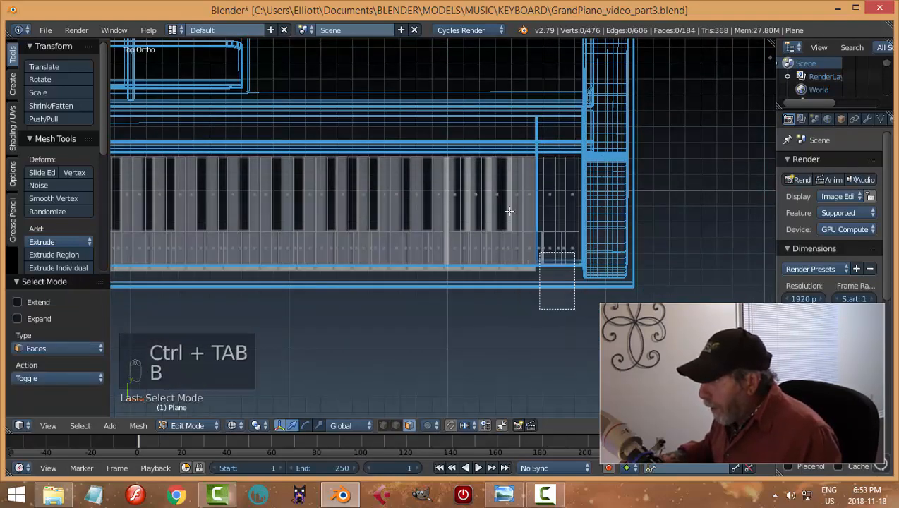
drag(510, 211, 449, 134)
scroll(563, 212, up, 2)
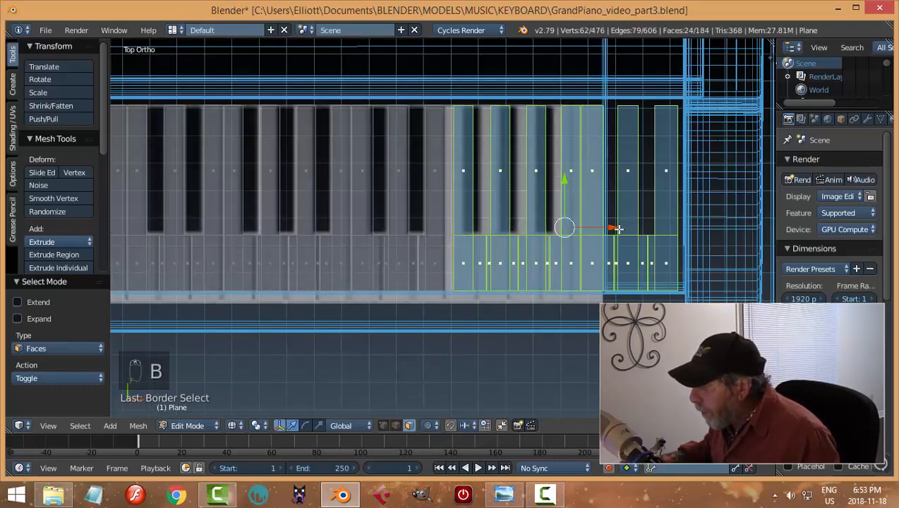
drag(617, 228, 608, 227)
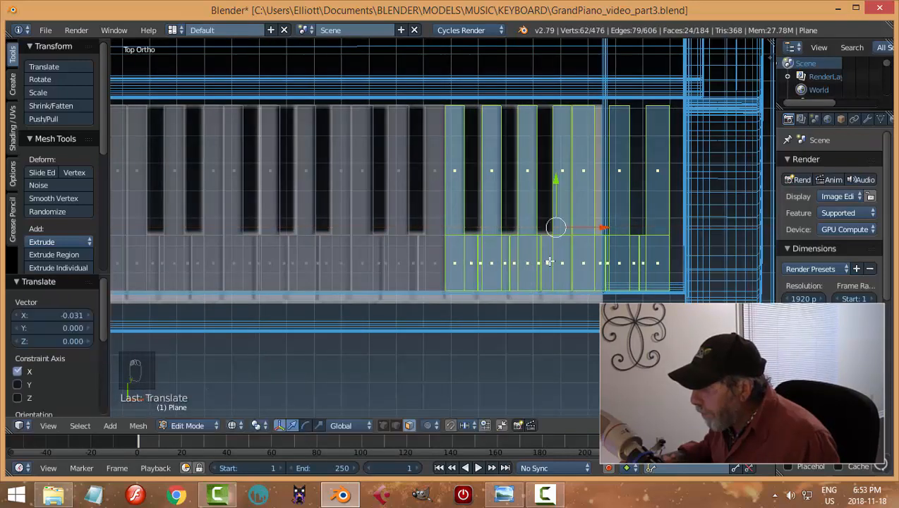
key(a)
Delete the surplus key faces that extend beyond the right end of the keyboard reference.
scroll(550, 262, up, 2)
shift+middle_drag(564, 256, 539, 255)
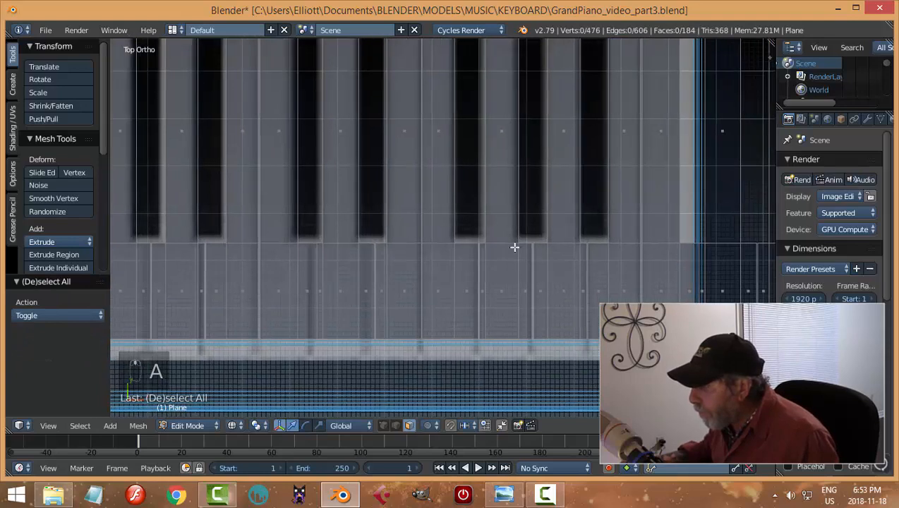
key(ctrl+Tab)
click(483, 231)
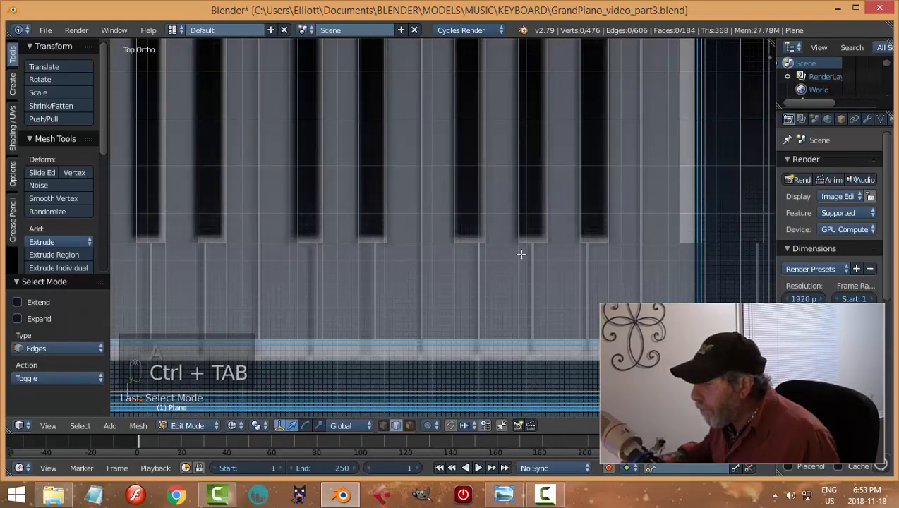
scroll(518, 252, down, 3)
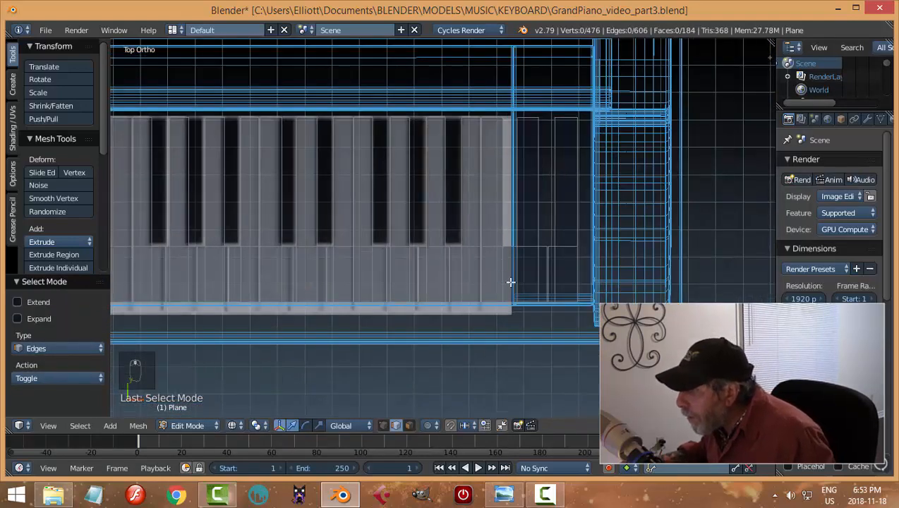
scroll(507, 275, up, 1)
scroll(508, 275, down, 1)
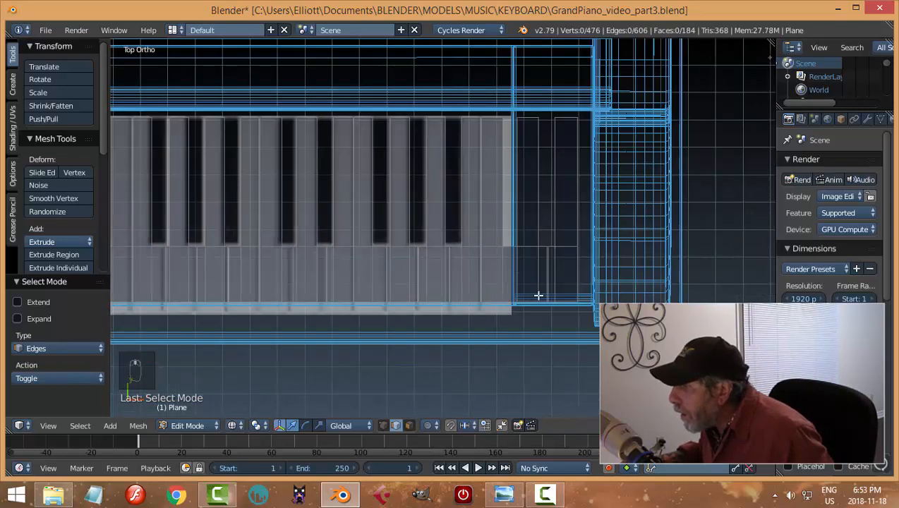
key(b)
drag(599, 337, 514, 81)
key(x)
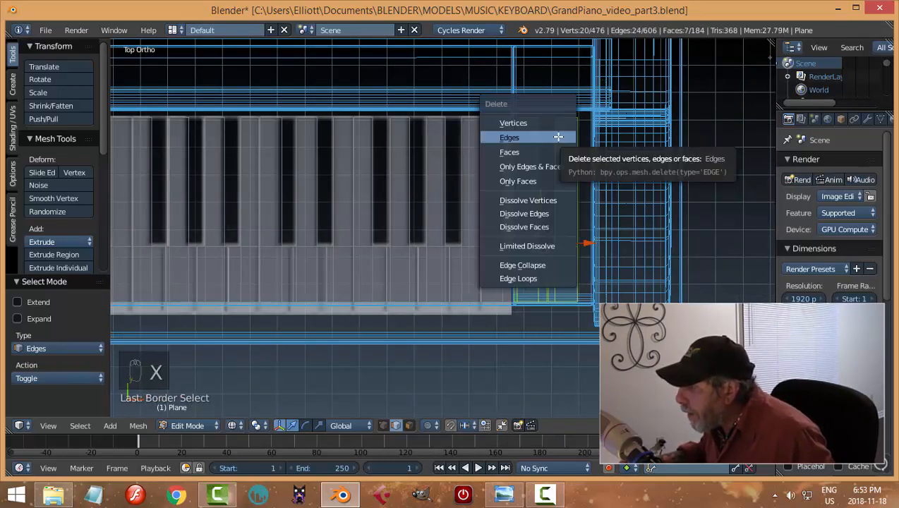
click(558, 151)
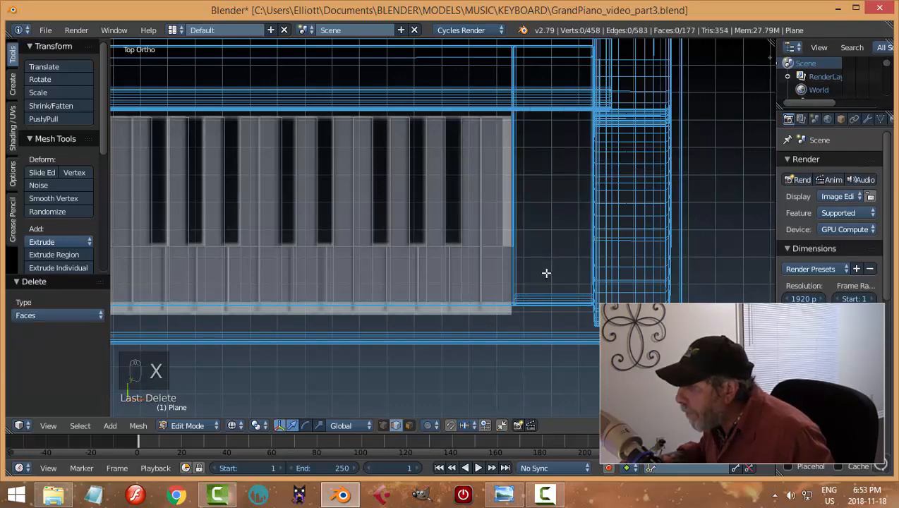
Delete the leftover narrow lower face at the right end of the keyboard.
key(ctrl+Tab)
click(513, 269)
scroll(556, 247, up, 2)
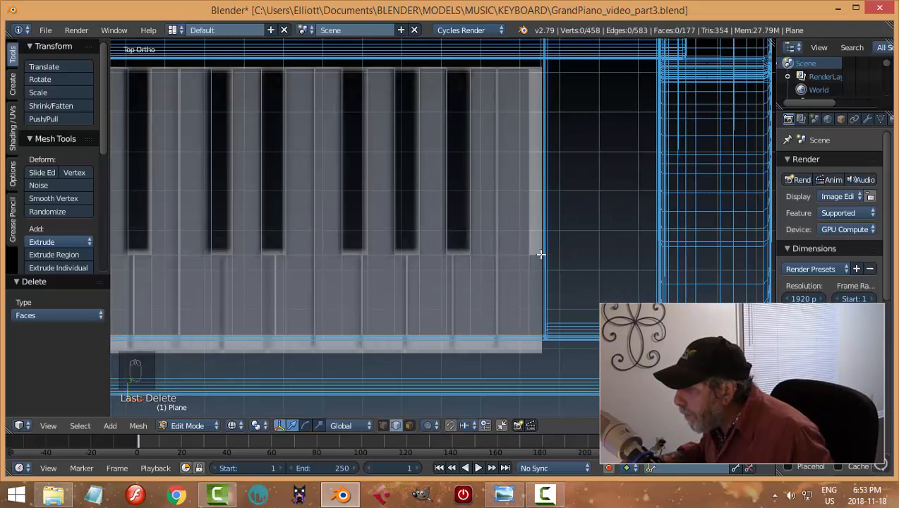
key(ctrl+Tab)
click(514, 286)
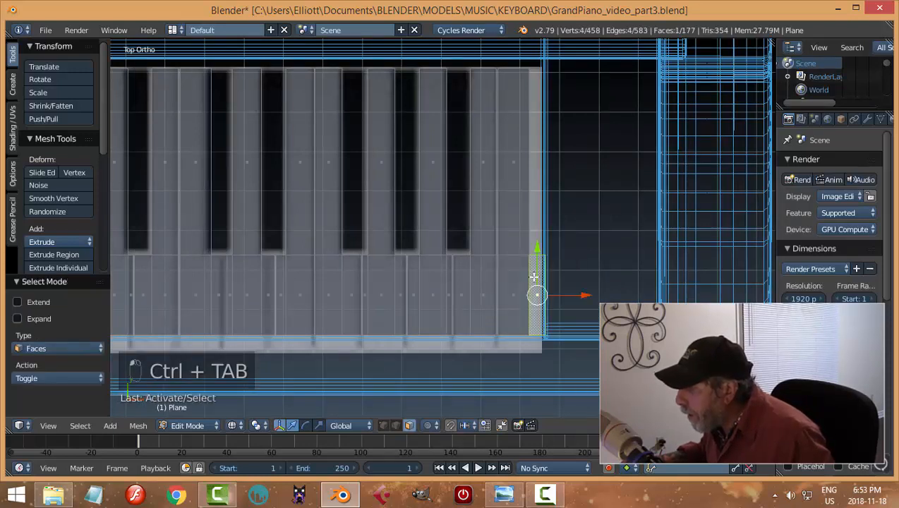
key(x)
click(593, 271)
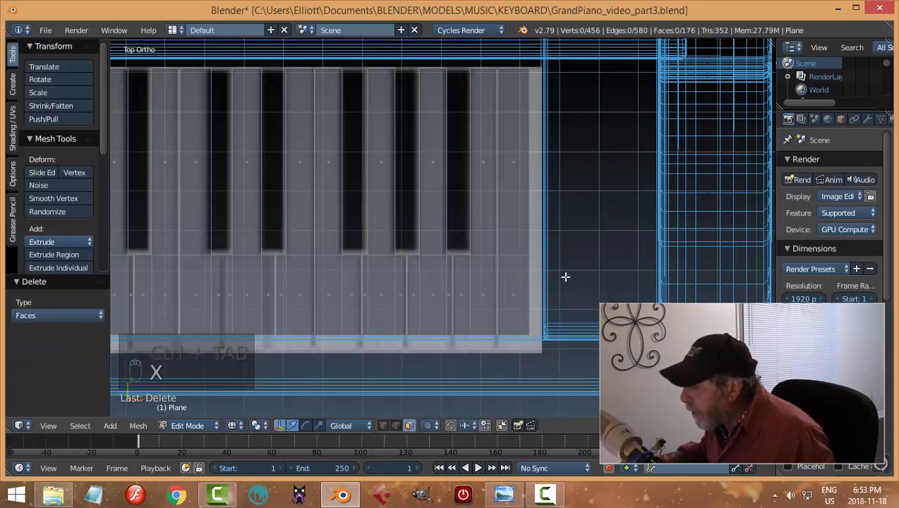
Dissolve the leftover horizontal edge crossing the last white key at the right end of the keyboard.
key(ctrl+Tab)
click(522, 265)
right_click(513, 255)
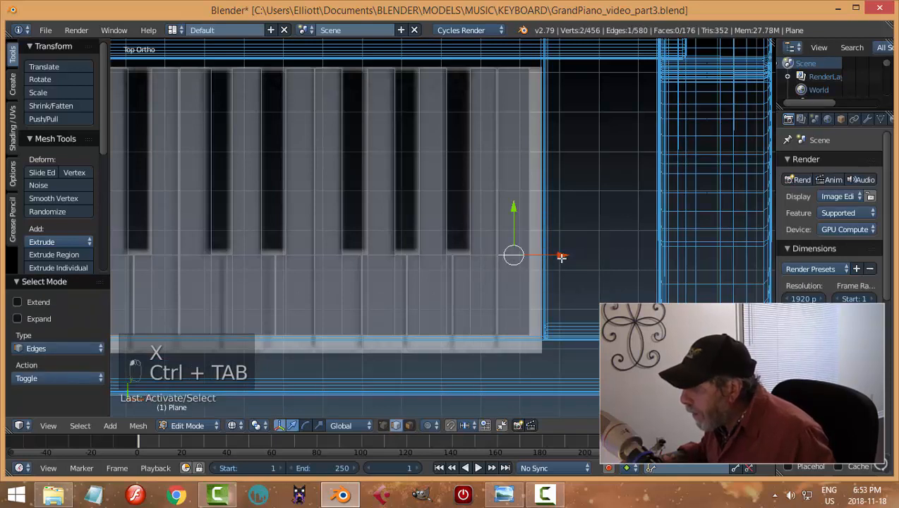
key(x)
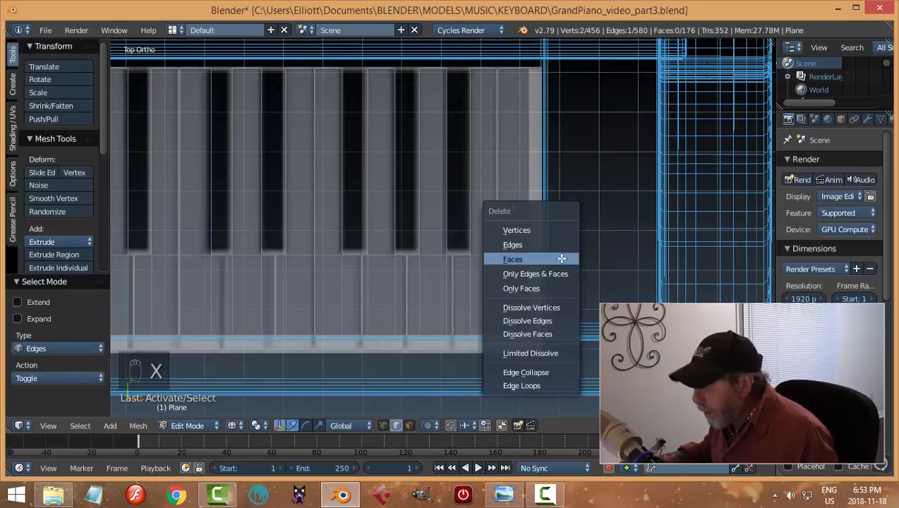
click(553, 245)
key(ctrl+z)
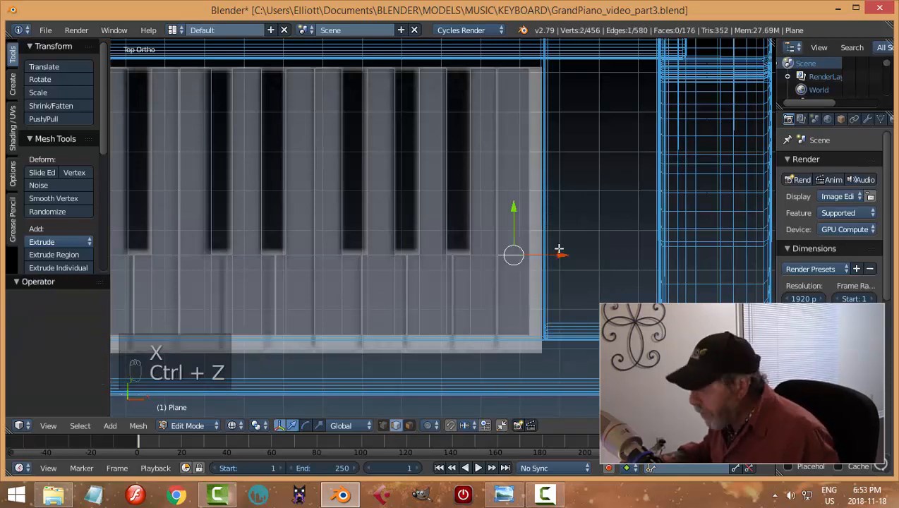
key(x)
click(544, 311)
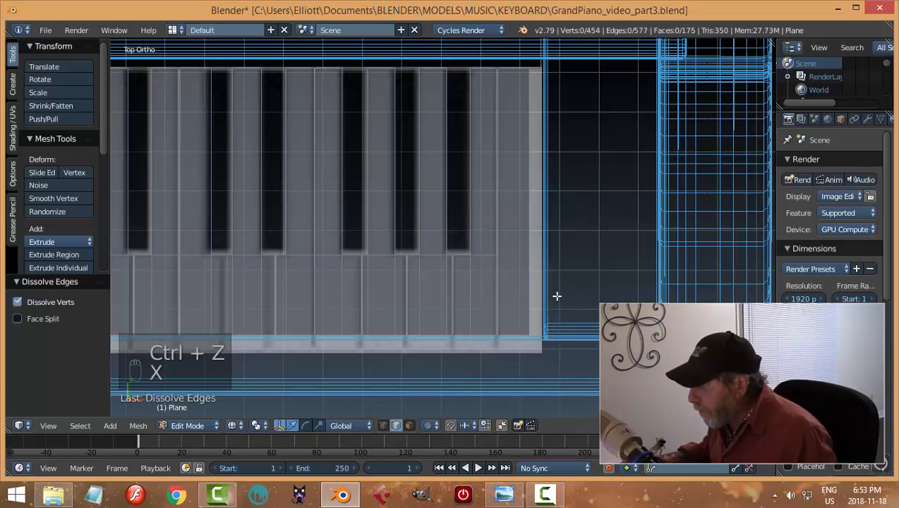
Move the last white key's right edge 0.028 and its left edge -0.003 along X to match the keyboard reference.
key(ctrl+Tab)
click(541, 270)
right_click(522, 205)
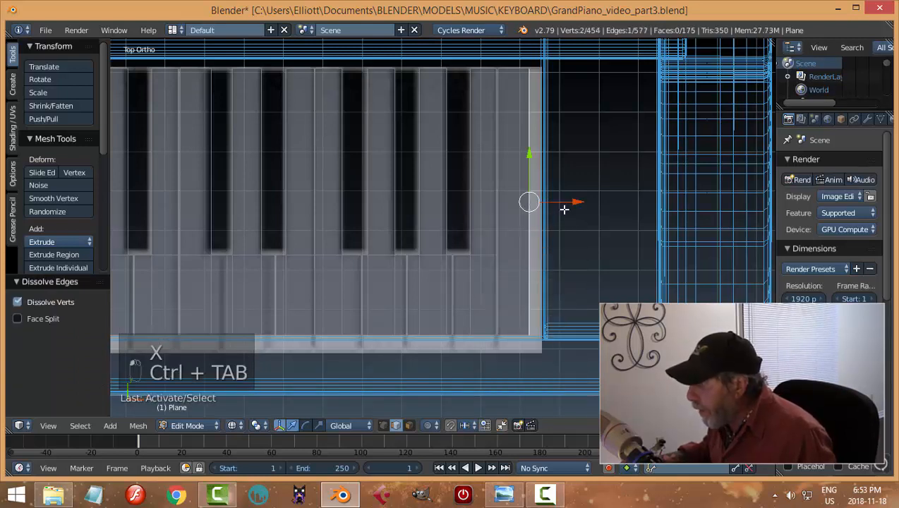
drag(572, 204, 586, 208)
right_click(498, 166)
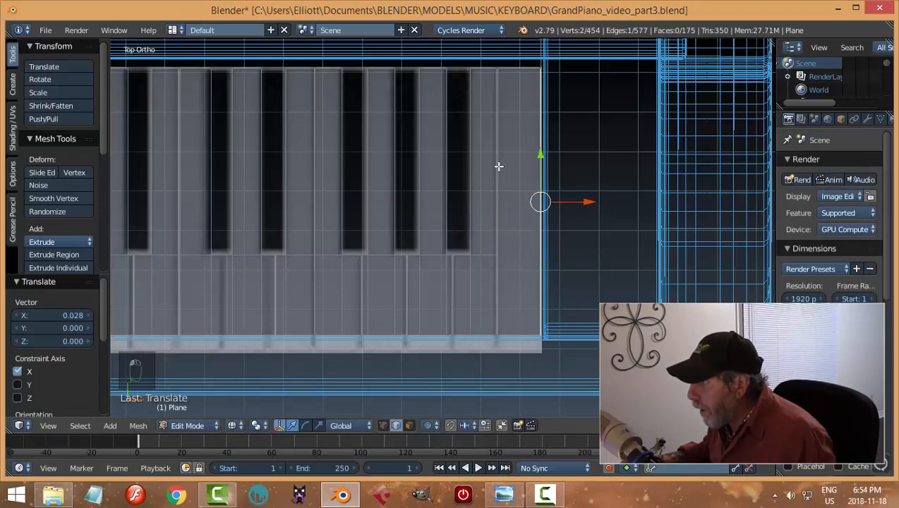
drag(538, 193, 558, 205)
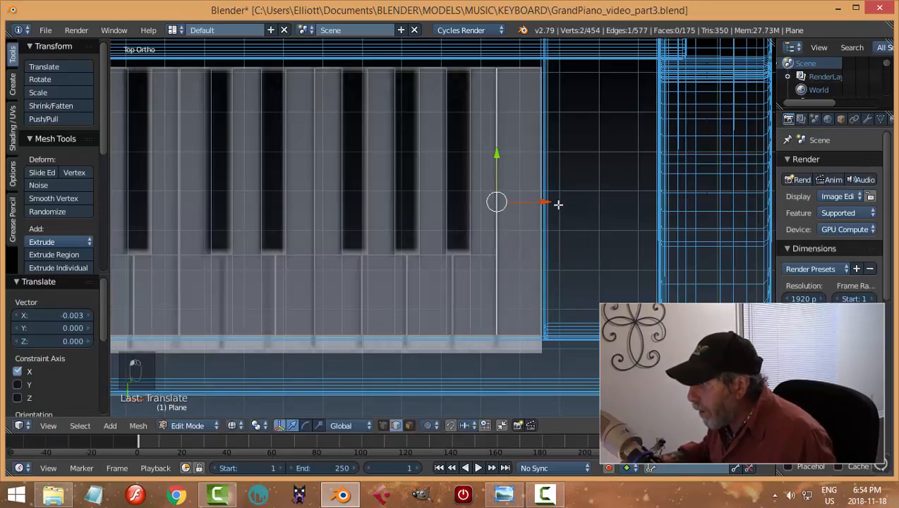
Examine the white keys at the right end of the keyboard against the reference and within the whole piano.
key(a)
scroll(592, 219, down, 9)
shift+middle_drag(394, 269, 455, 253)
scroll(538, 269, up, 3)
scroll(538, 269, up, 5)
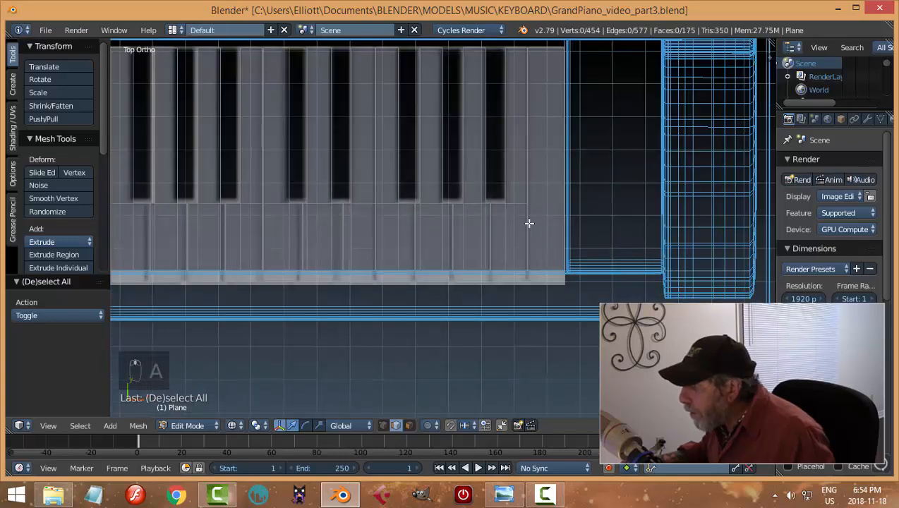
scroll(552, 201, down, 4)
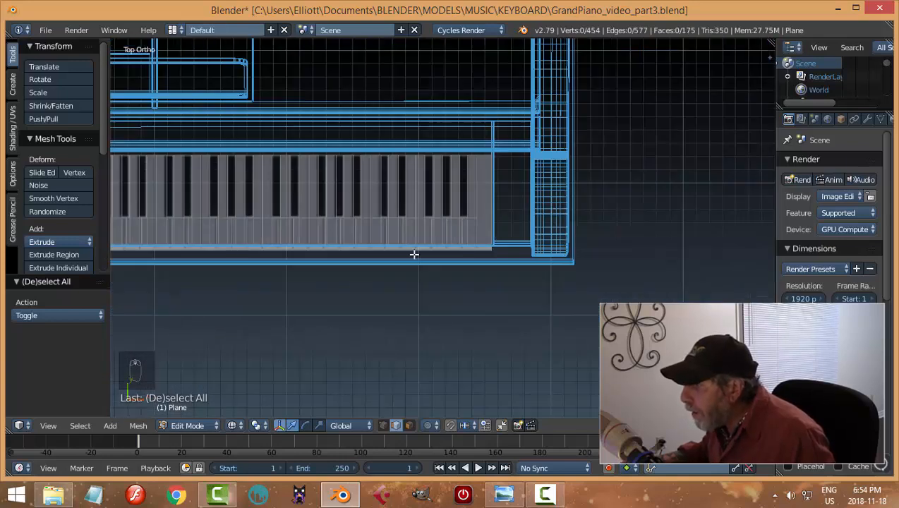
scroll(494, 217, up, 4)
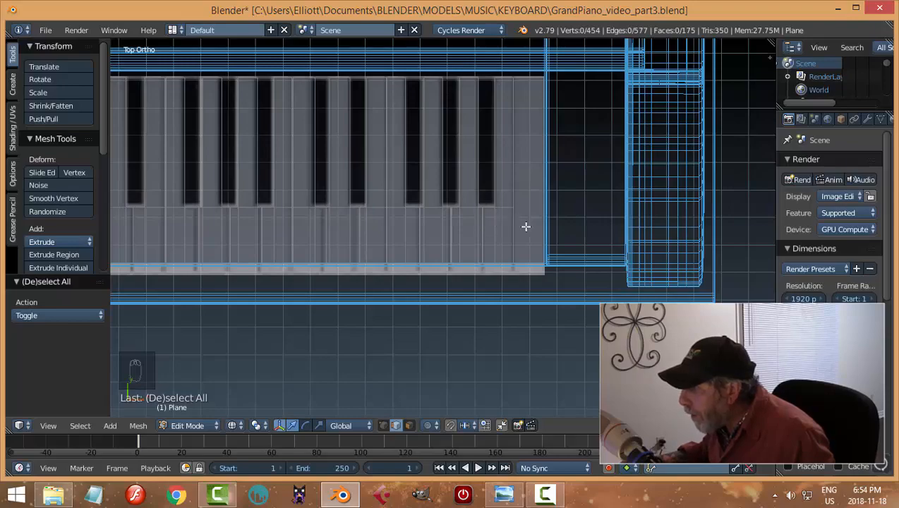
scroll(474, 254, down, 6)
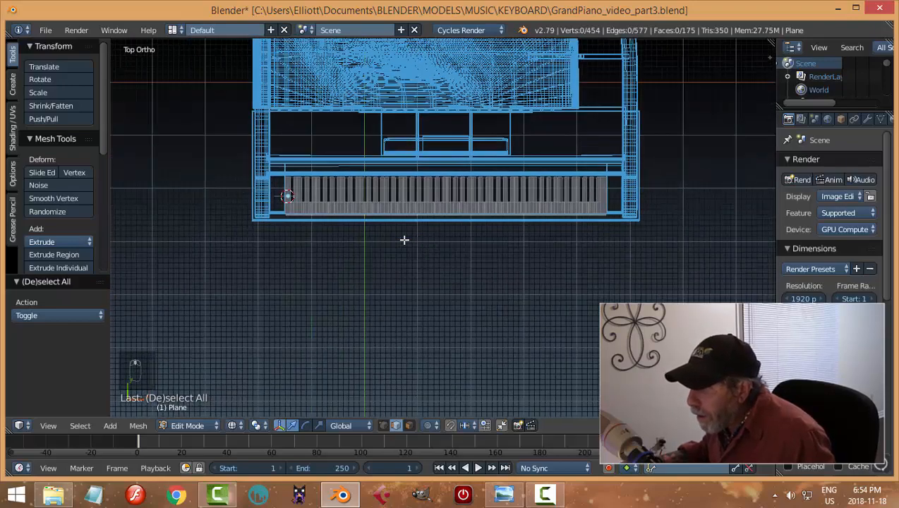
Lower the entire key mesh along Z in a solid-shaded front view, and switch to the piano photo in Windows Photo Viewer.
middle_drag(404, 240, 477, 218)
key(a)
scroll(544, 262, up, 3)
middle_drag(544, 262, 525, 254)
key(KP_1)
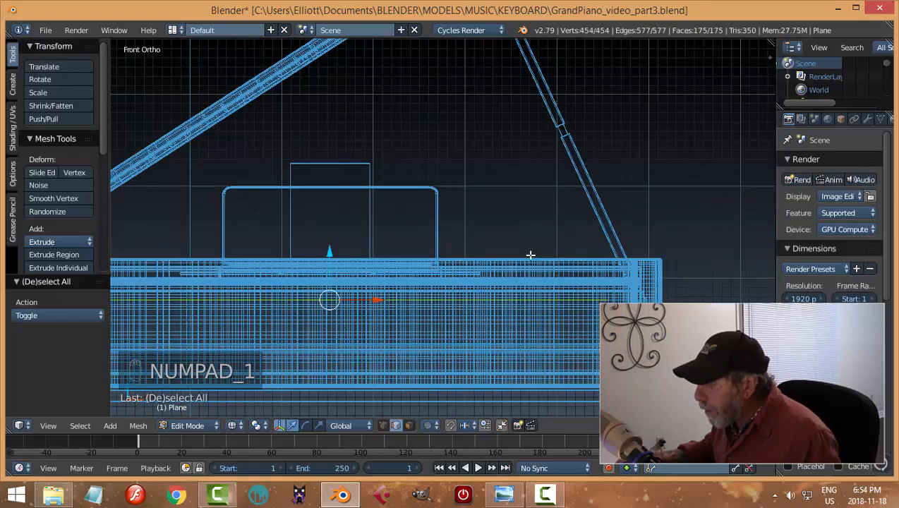
key(z)
click(522, 329)
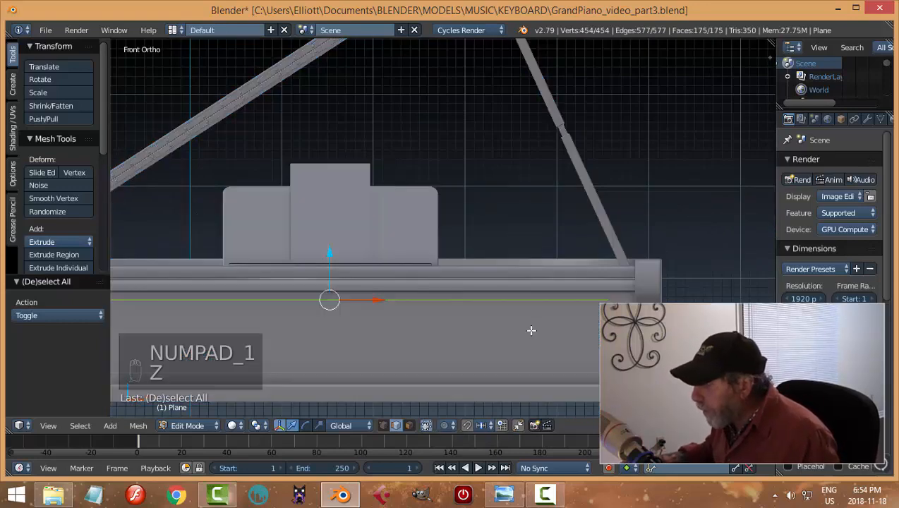
scroll(536, 309, down, 2)
drag(378, 225, 386, 265)
click(503, 494)
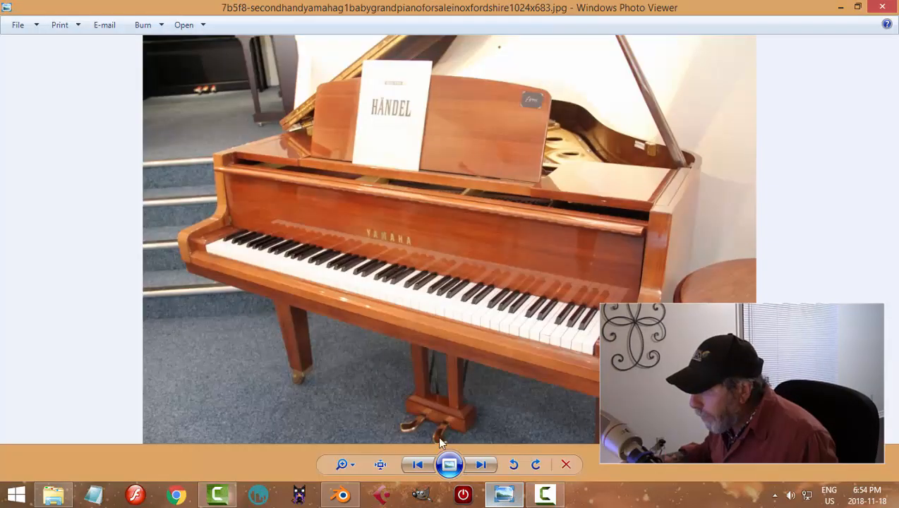
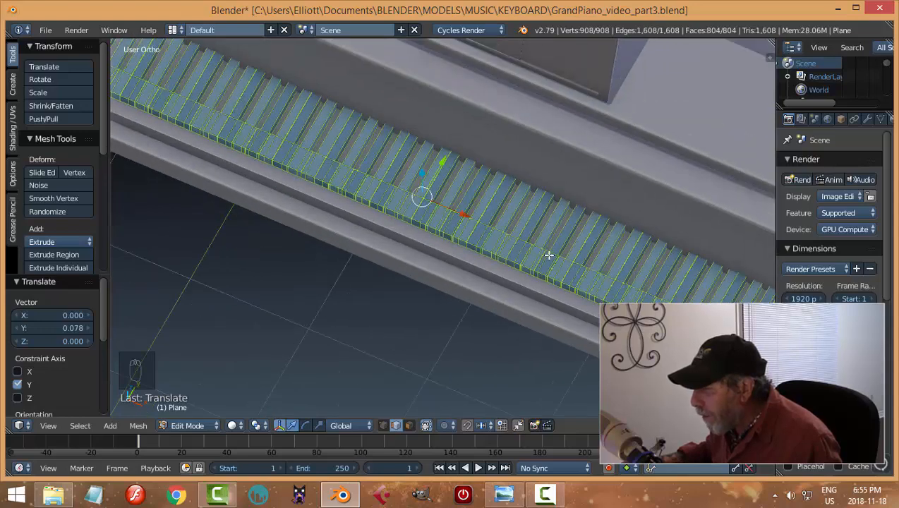
Move the entire key mesh -0.054 along Y within the piano's key bed.
middle_drag(549, 255, 503, 215)
key(g)
key(y)
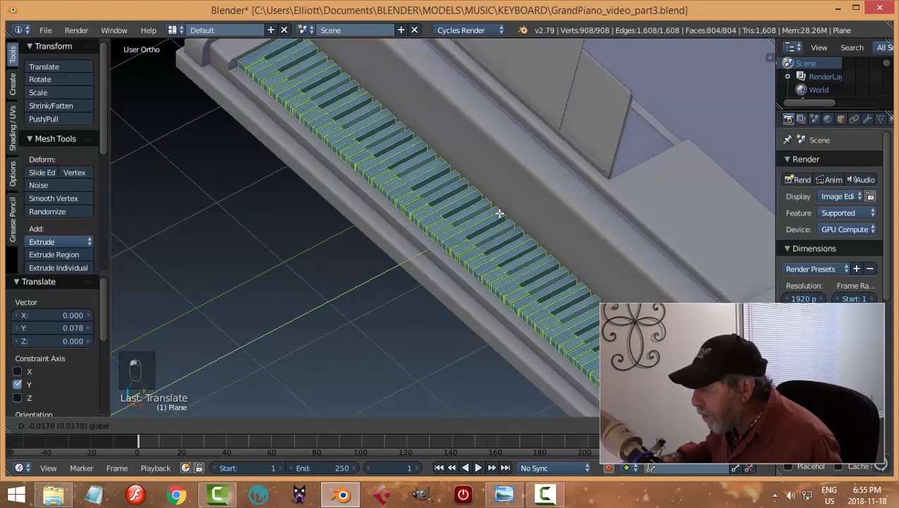
click(558, 253)
Scale the entire key mesh by 1.098 along Y and shift it 0.006 along Y.
mouse_move(558, 252)
middle_down()
mouse_move(511, 240)
mouse_move(542, 255)
middle_up()
key(s)
key(y)
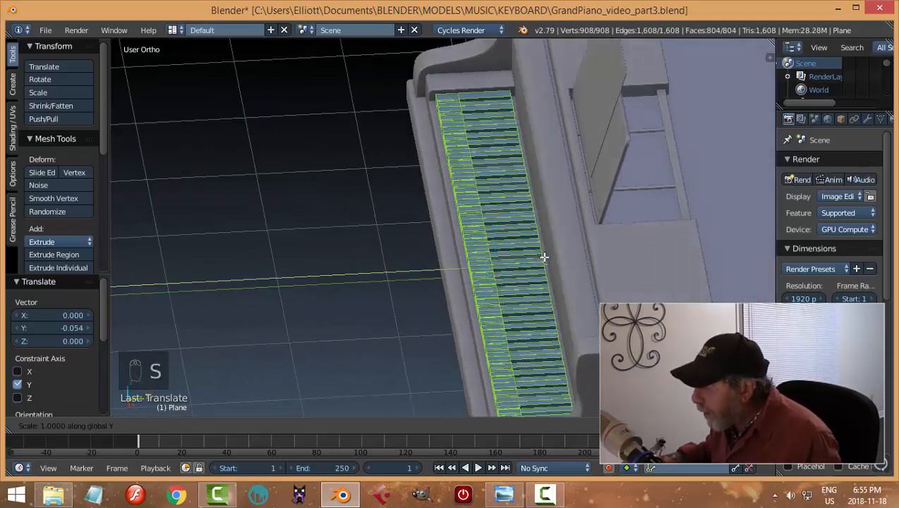
click(597, 267)
key(g)
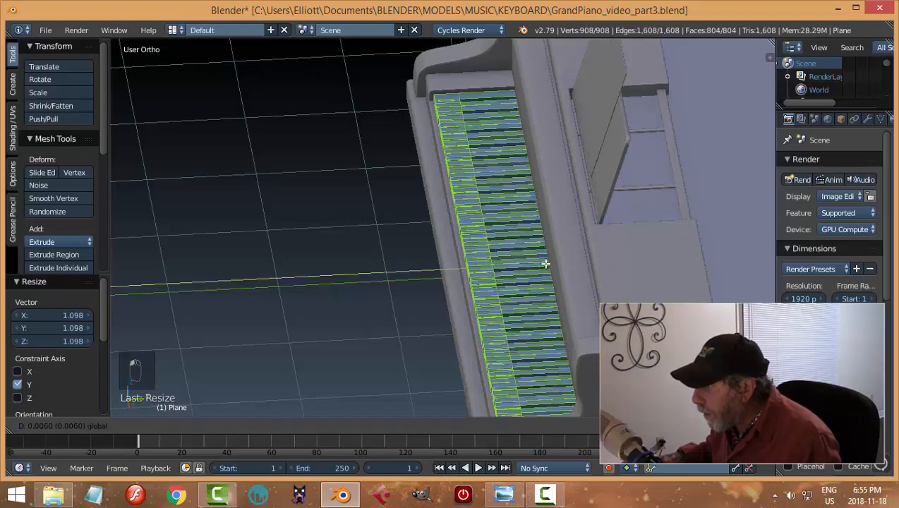
drag(546, 264, 543, 264)
After comparing with the piano photo in Windows Photo Viewer, move all keys -0.024 along Y and scale them by 1.035 along Y.
click(340, 495)
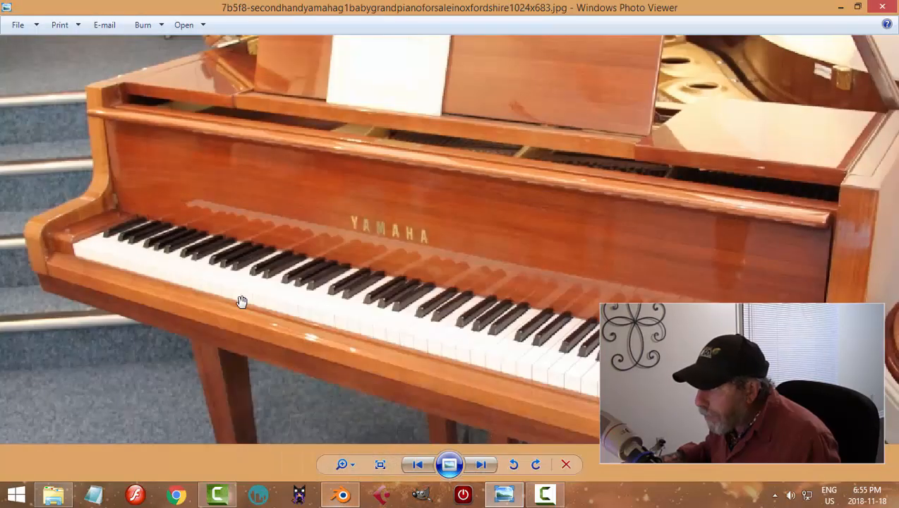
click(351, 496)
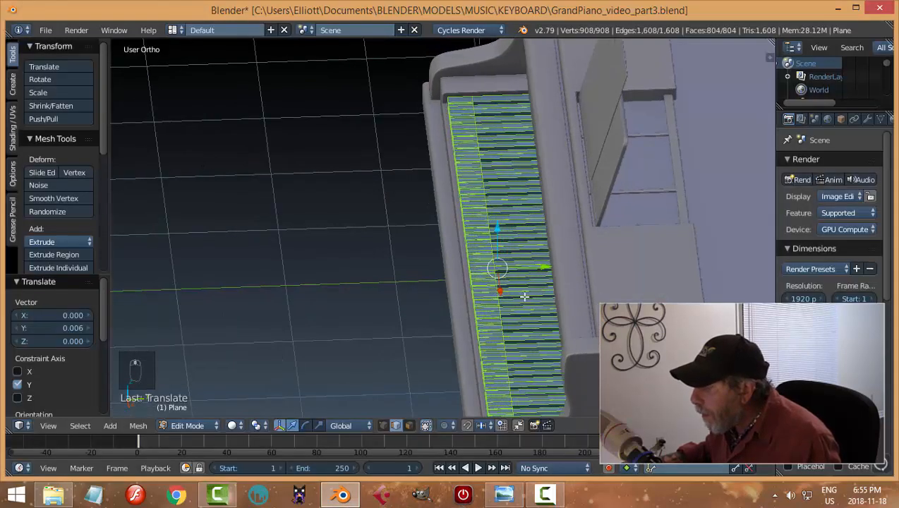
drag(545, 269, 540, 282)
key(s)
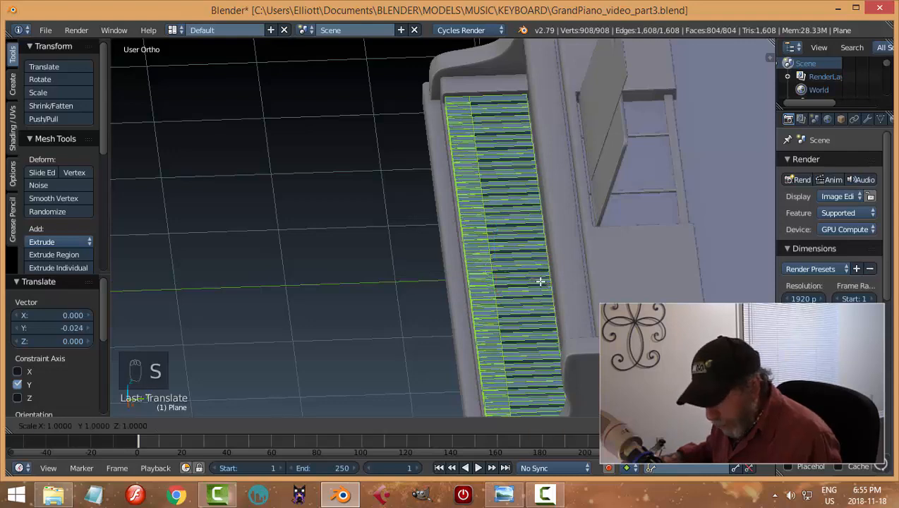
click(541, 283)
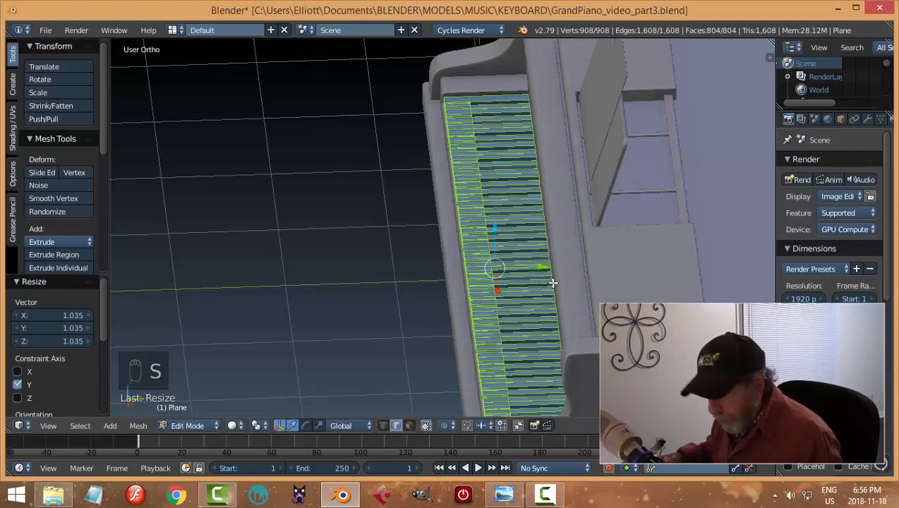
key(a)
Recalculate the normals of all key faces and return to Object Mode.
middle_drag(554, 281, 572, 295)
key(a)
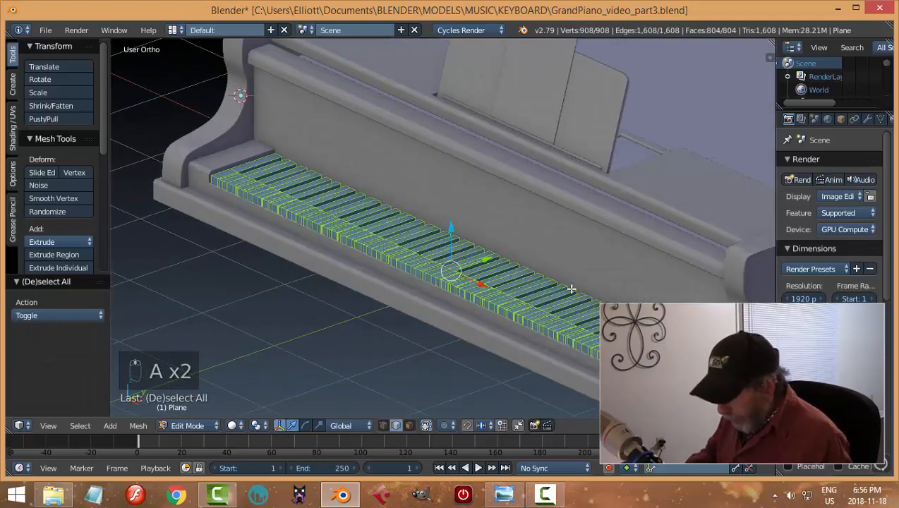
key(ctrl+n)
key(a)
key(Tab)
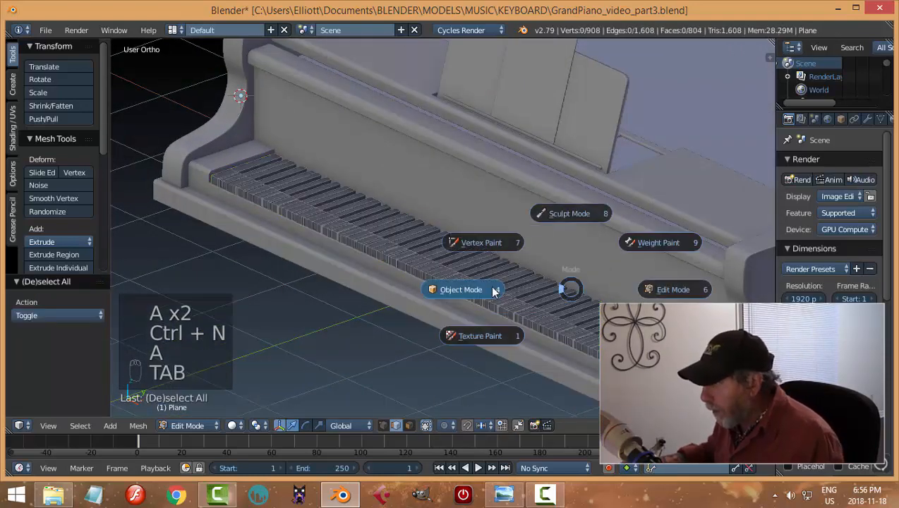
Set the white keys object's origin to its geometry and lower the object slightly along Z.
middle_drag(531, 252, 401, 214)
key(a)
key(a)
right_click(399, 210)
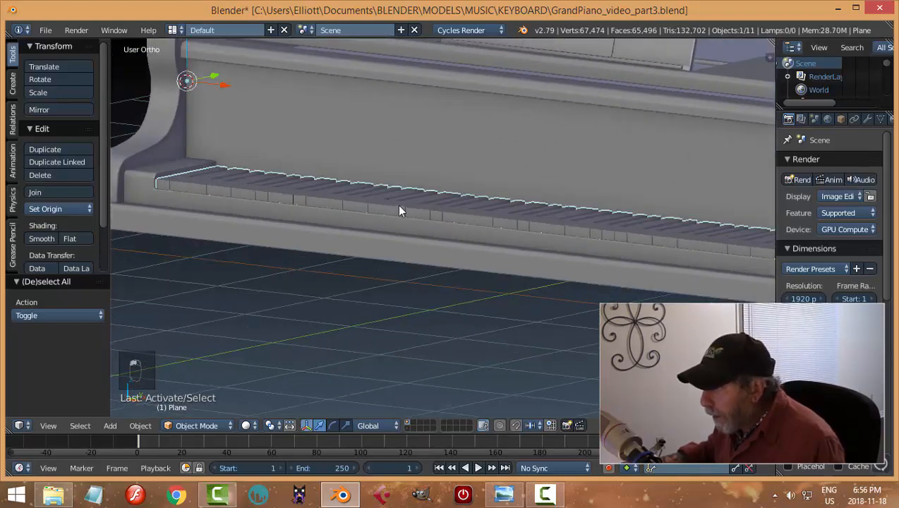
click(47, 209)
click(64, 239)
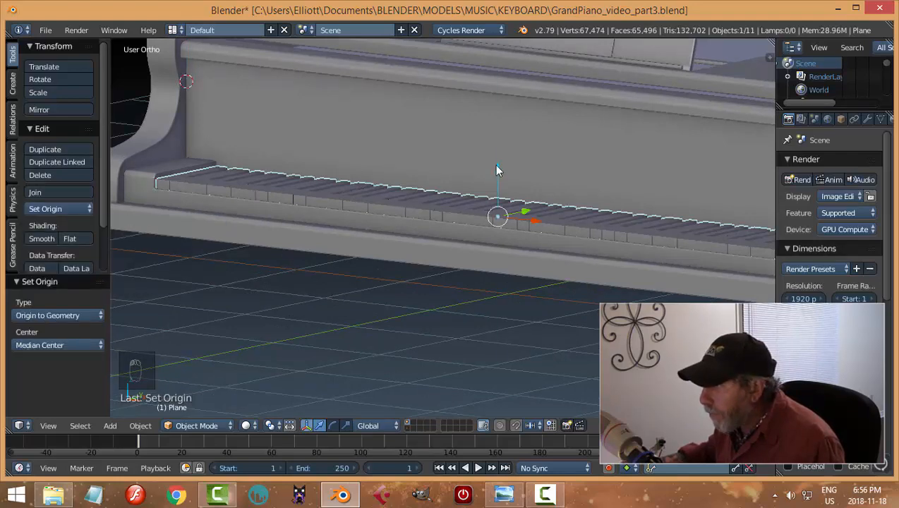
drag(494, 165, 494, 175)
Scale all of the key geometry by about 1.19 along Z in Edit Mode and return to Object Mode.
middle_drag(494, 175, 462, 184)
key(Tab)
click(561, 185)
key(a)
key(a)
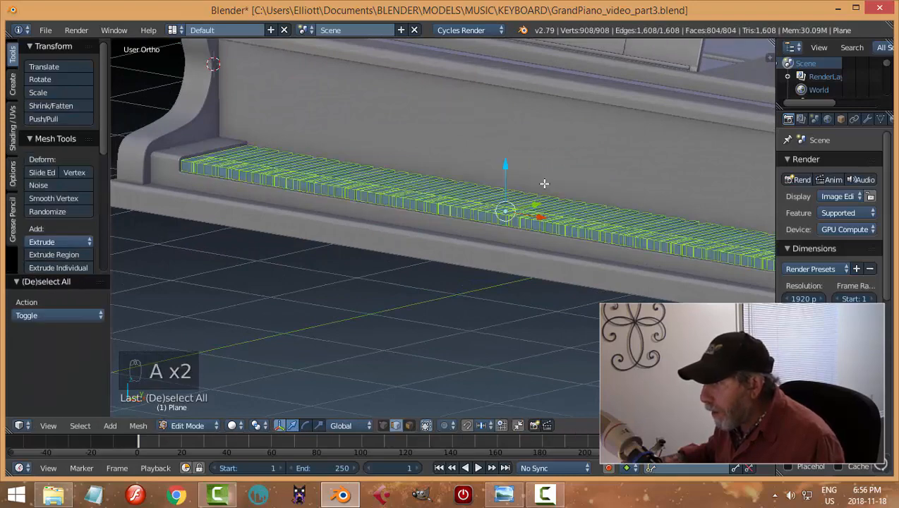
middle_drag(440, 230, 526, 171)
key(s)
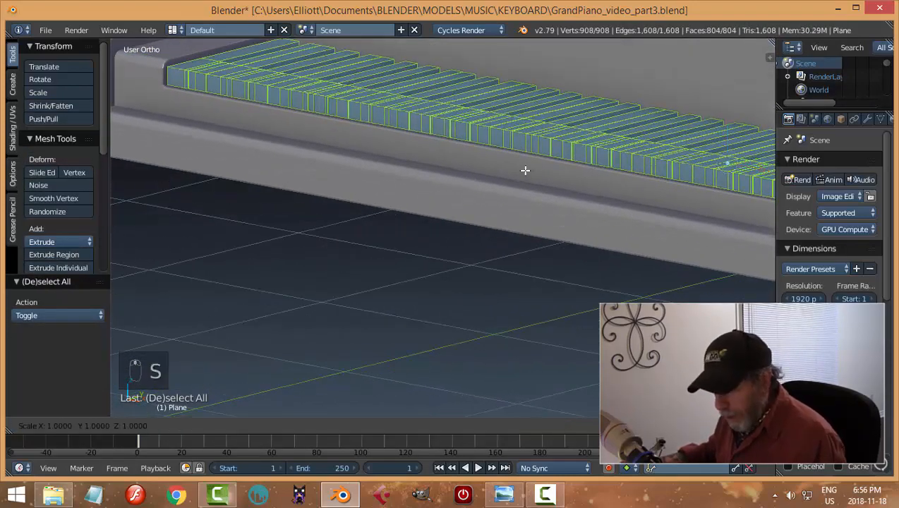
key(z)
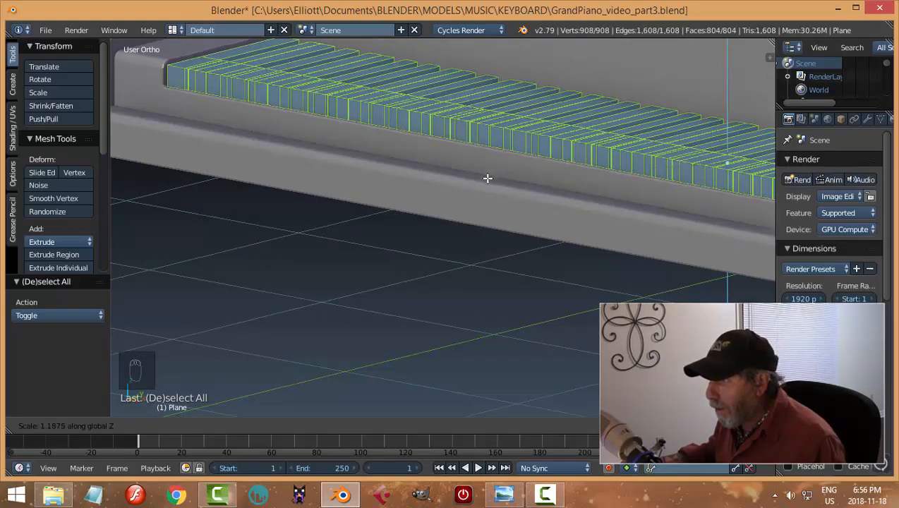
click(487, 178)
key(a)
key(Tab)
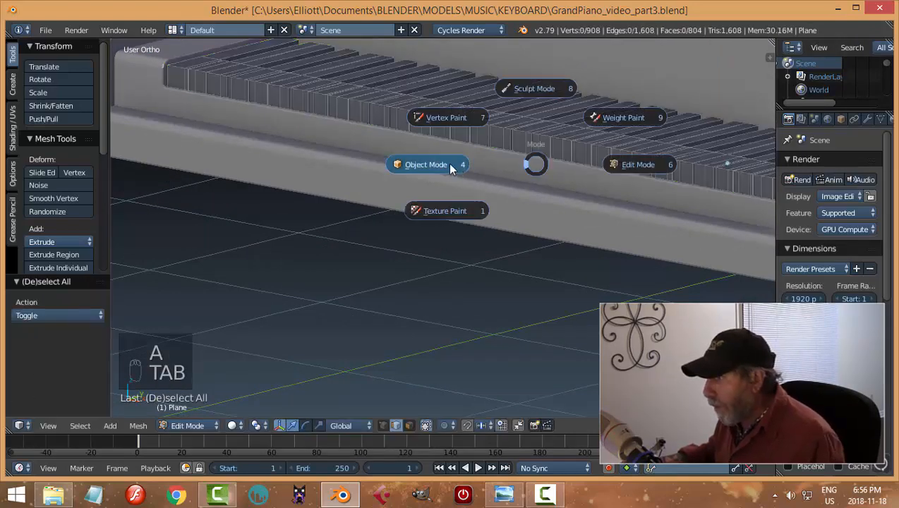
click(450, 169)
Add a Bevel modifier to the white keys object with a width of 0.0580 and 2 segments.
key(a)
key(a)
middle_drag(482, 166, 508, 161)
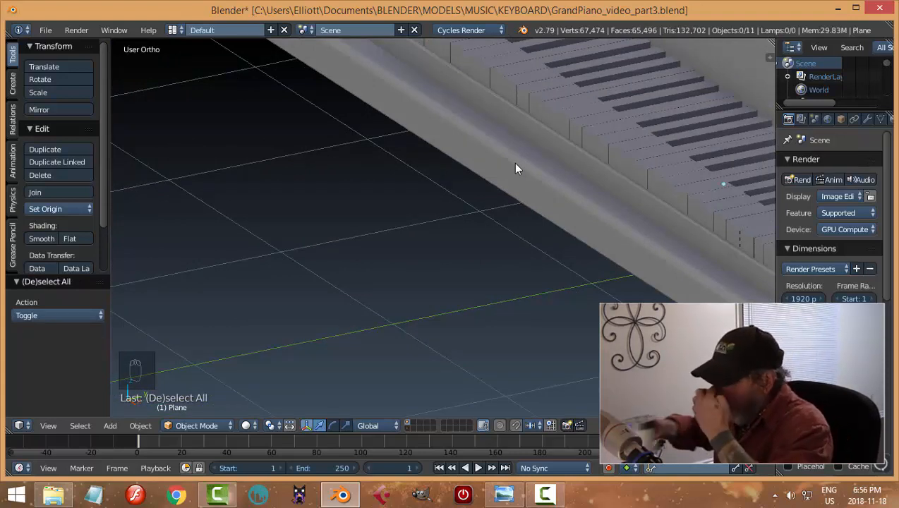
middle_drag(513, 162, 274, 179)
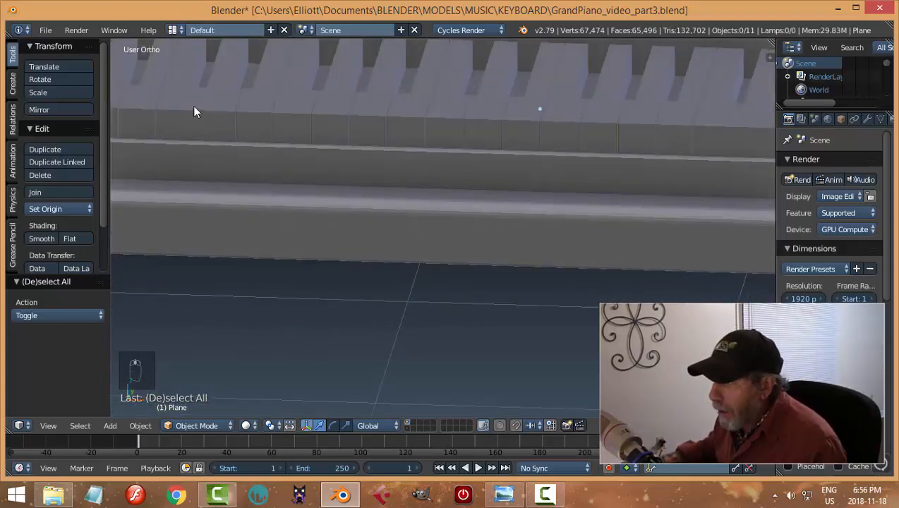
right_click(249, 137)
key(KP_7)
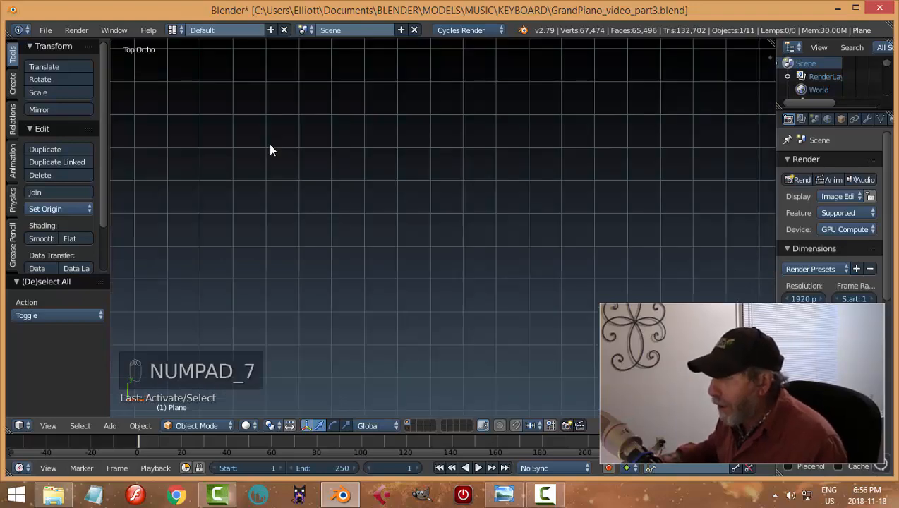
middle_drag(352, 163, 442, 227)
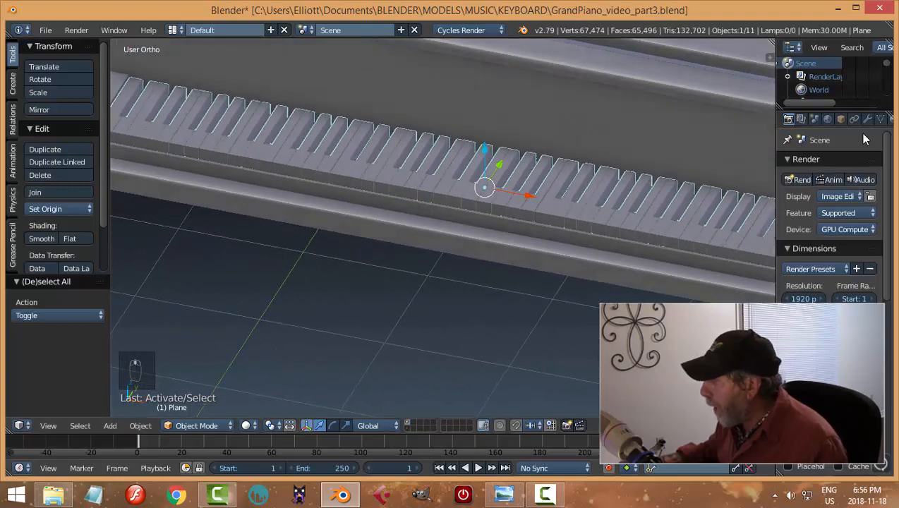
click(867, 119)
click(812, 161)
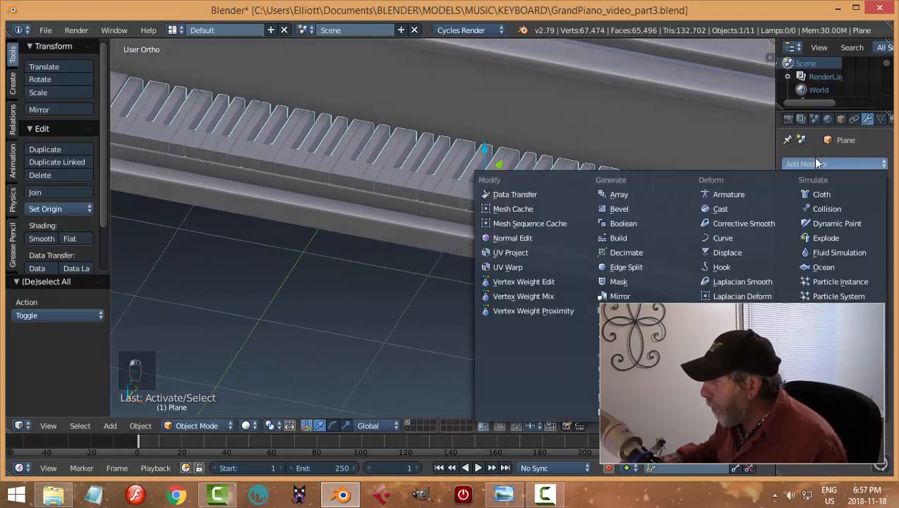
click(635, 205)
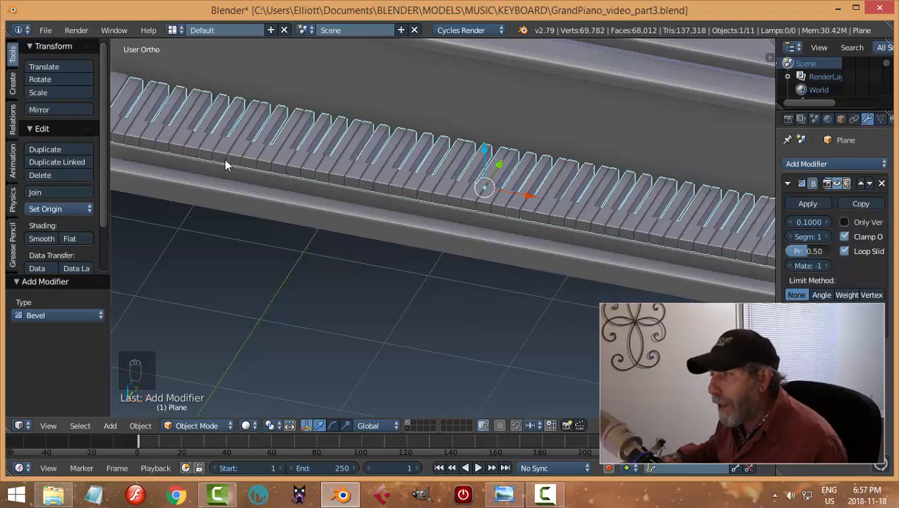
click(824, 235)
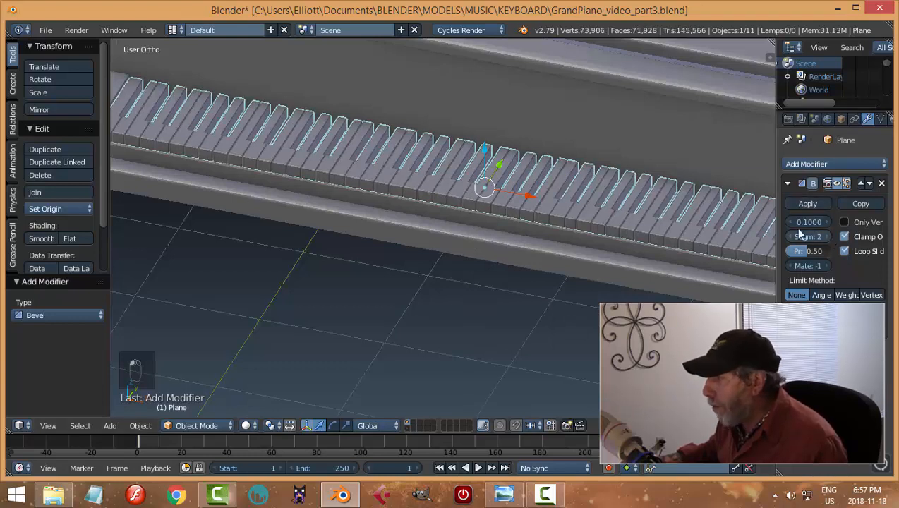
drag(808, 220, 785, 221)
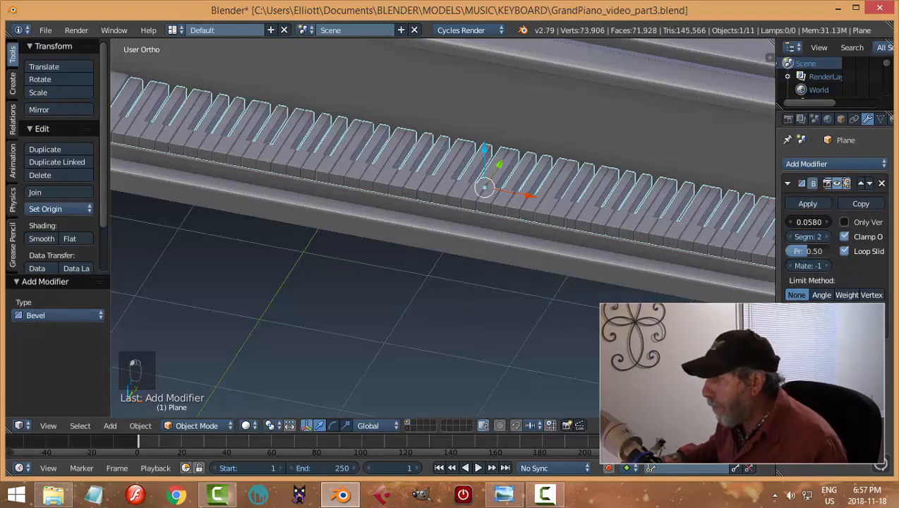
Examine the bevelled keys without selection and compare them with the piano photo in Windows Photo Viewer, returning to Blender.
key(a)
scroll(539, 225, down, 4)
mouse_move(495, 215)
middle_down()
mouse_move(558, 217)
mouse_move(611, 182)
mouse_move(498, 225)
middle_up()
scroll(498, 226, up, 3)
middle_drag(503, 260, 487, 282)
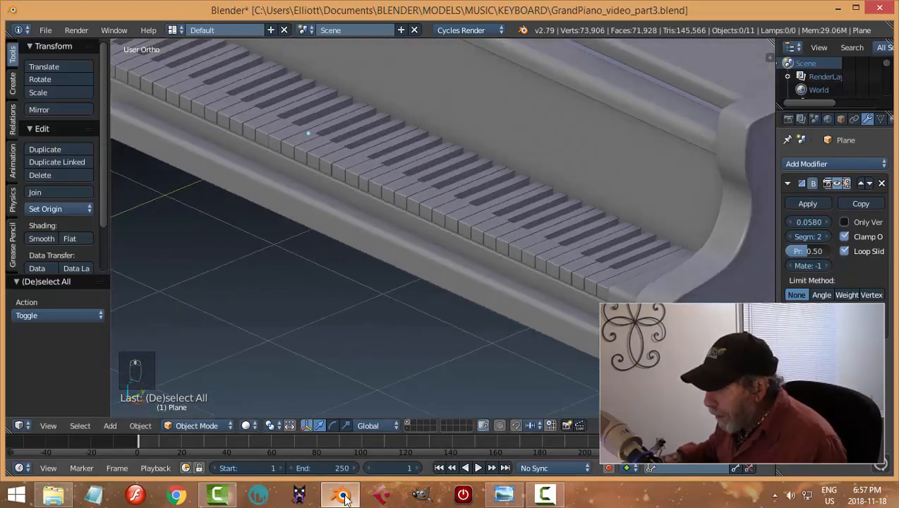
click(501, 496)
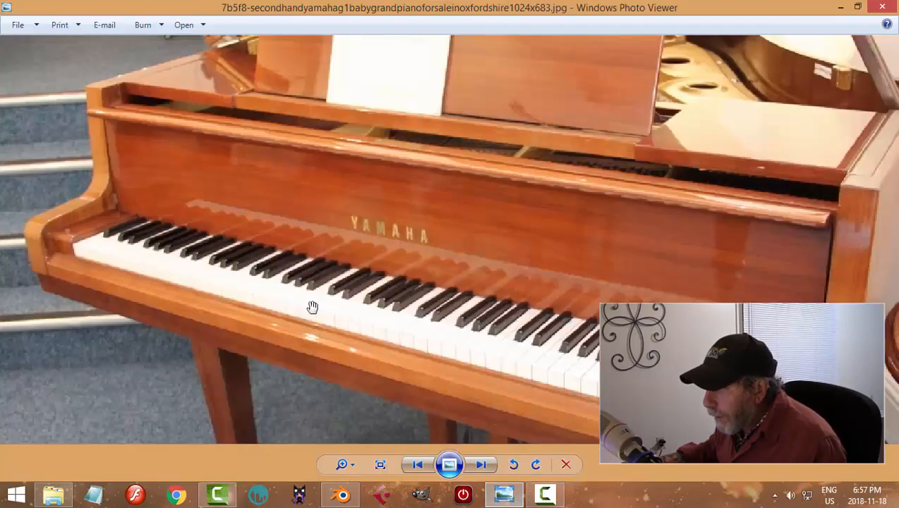
scroll(479, 355, up, 1)
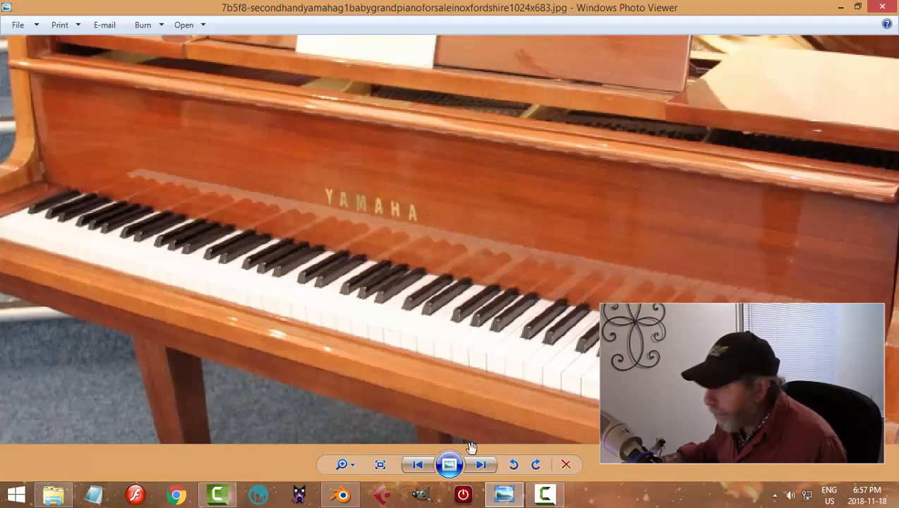
click(341, 494)
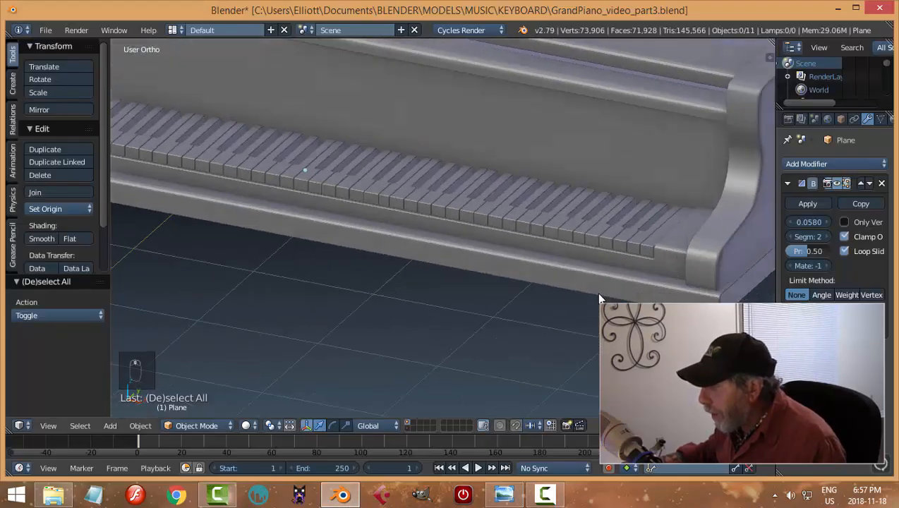
Isolate the white keys object by hiding all other objects and snap the 3D cursor to it.
middle_drag(599, 300, 552, 225)
right_click(611, 242)
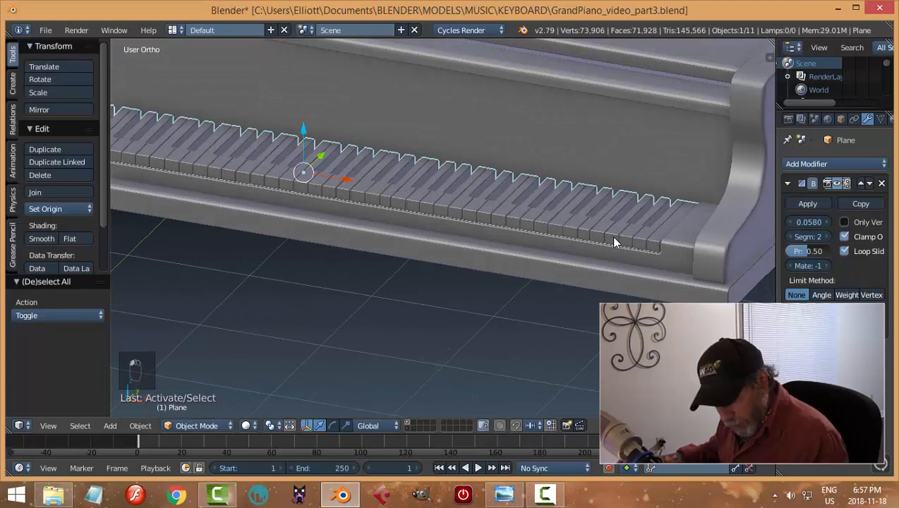
key(shift+h)
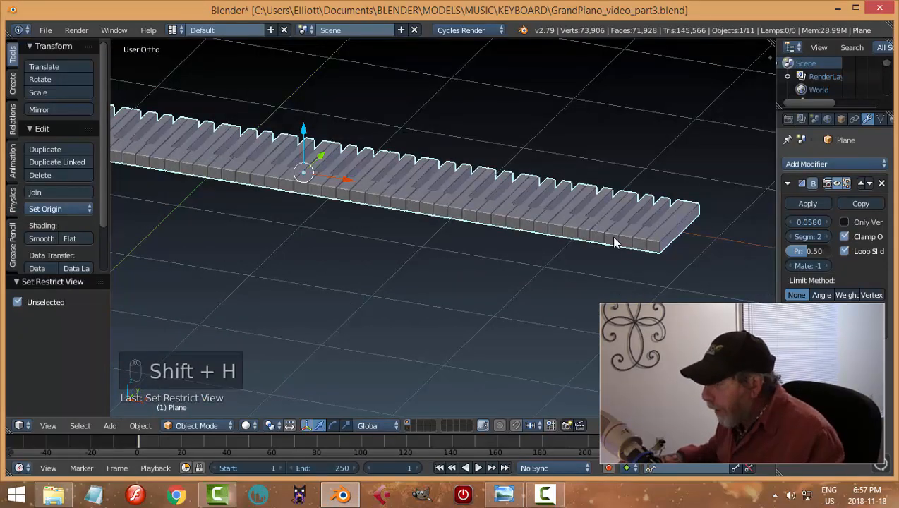
key(KP_1)
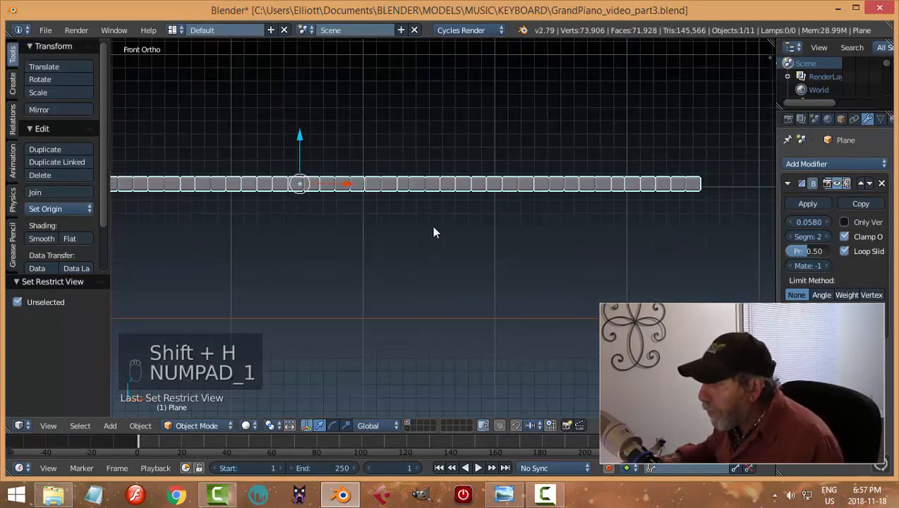
shift+middle_drag(494, 233, 516, 233)
scroll(517, 234, down, 2)
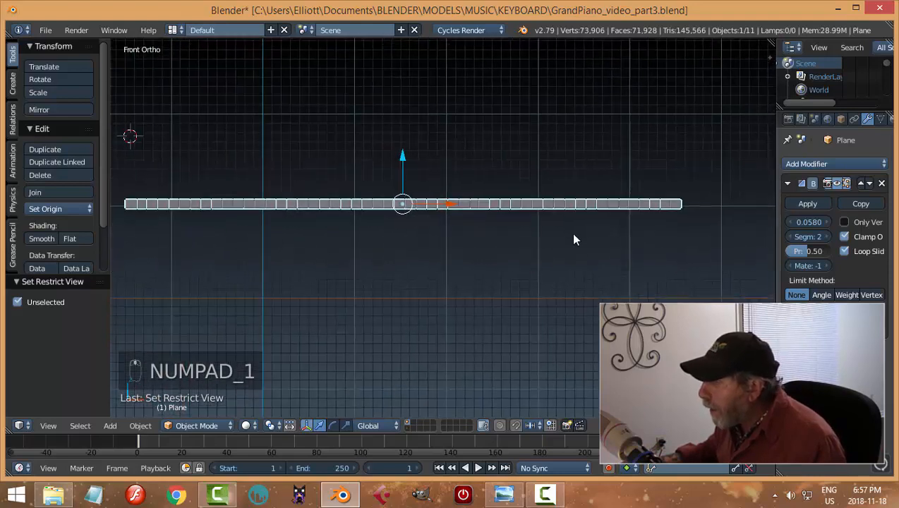
shift+middle_drag(573, 235, 603, 228)
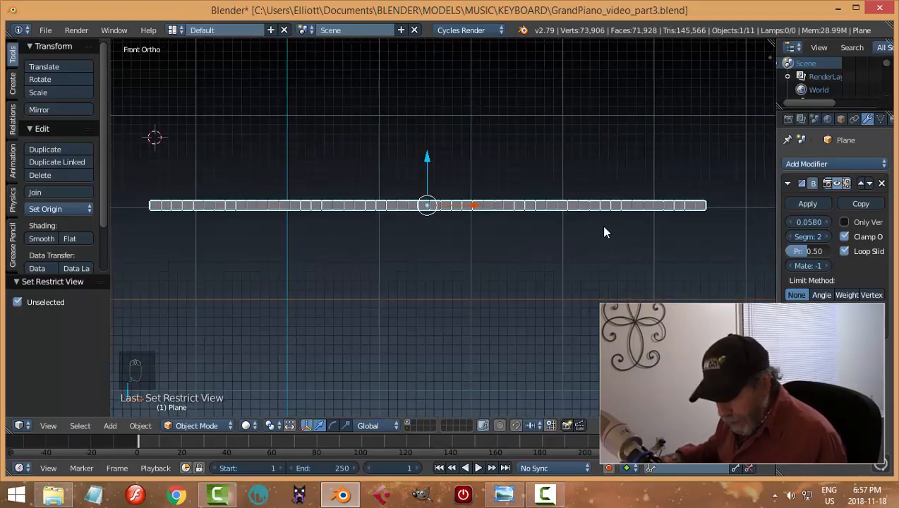
key(shift+s)
click(579, 287)
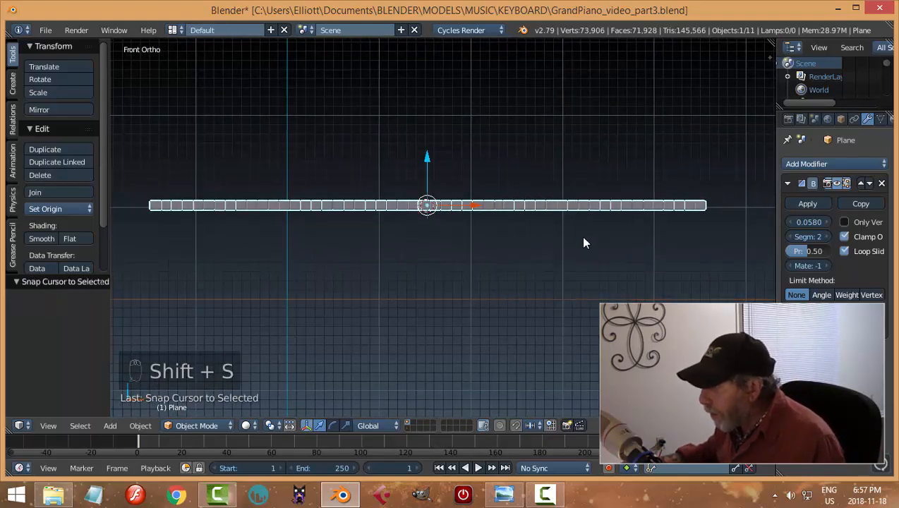
Put the white keys in Edit Mode with wireframe shading in top orthographic view.
middle_drag(583, 243, 536, 305)
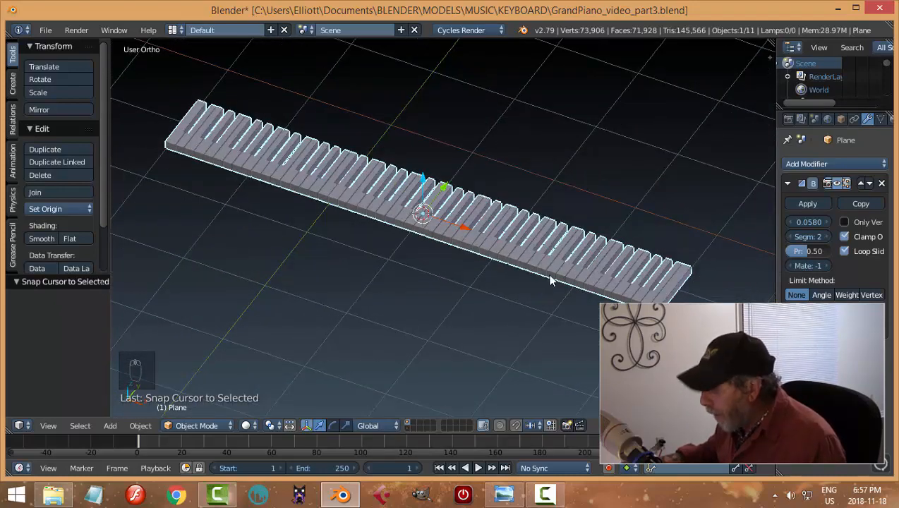
key(KP_7)
key(Tab)
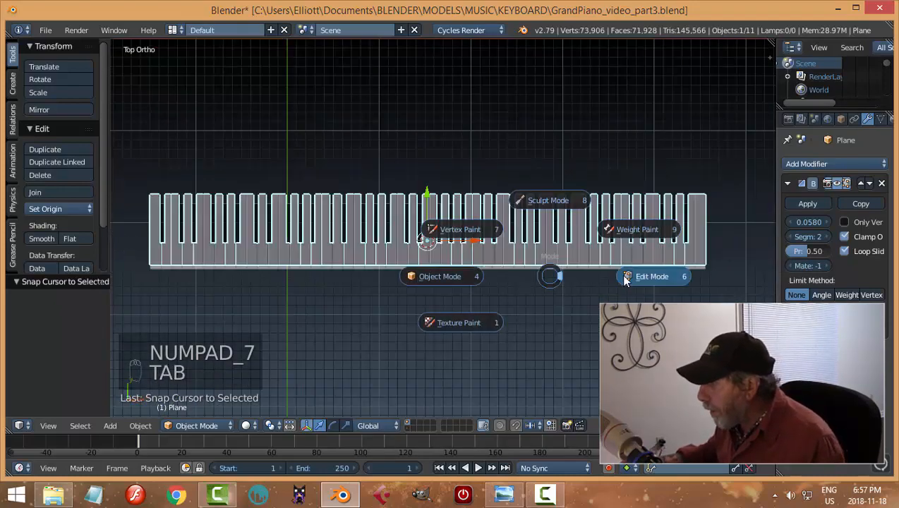
click(624, 278)
key(z)
click(699, 305)
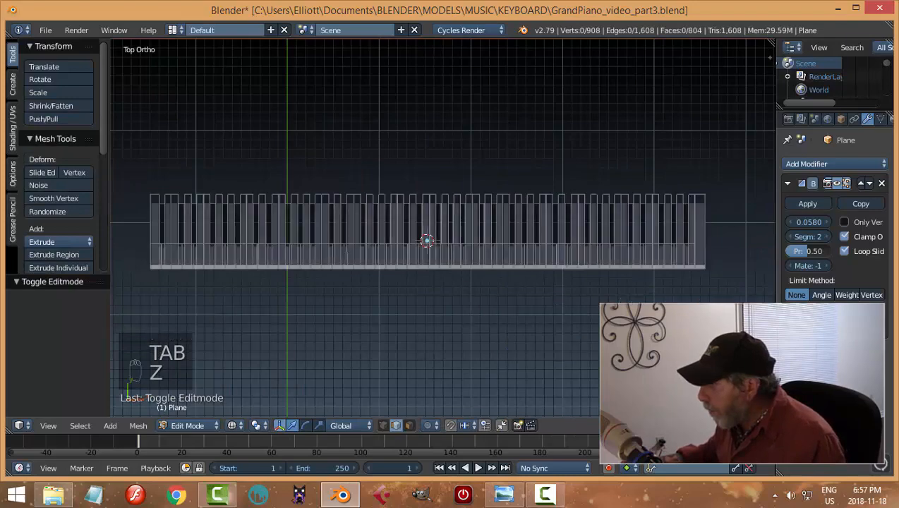
Try box-selecting the front faces of all the keys, inspect the selection, and clear it.
scroll(699, 305, up, 5)
scroll(542, 216, down, 4)
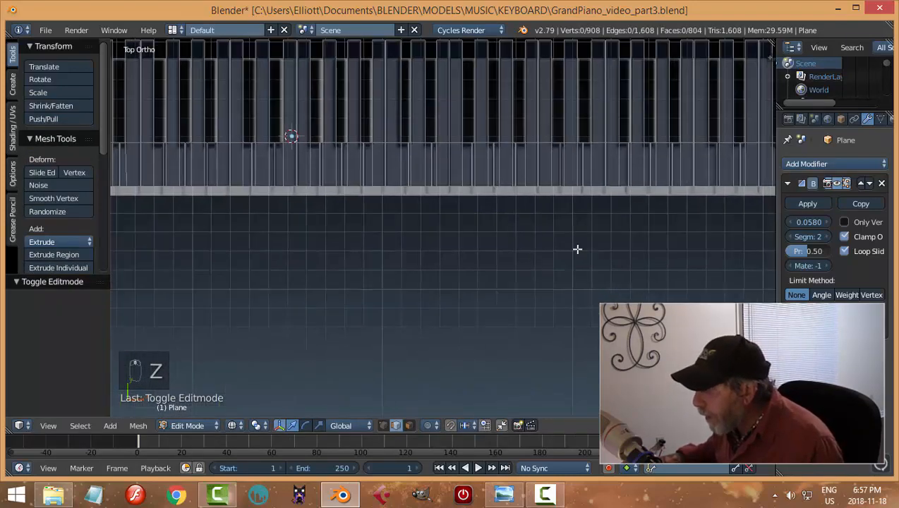
scroll(577, 250, down, 4)
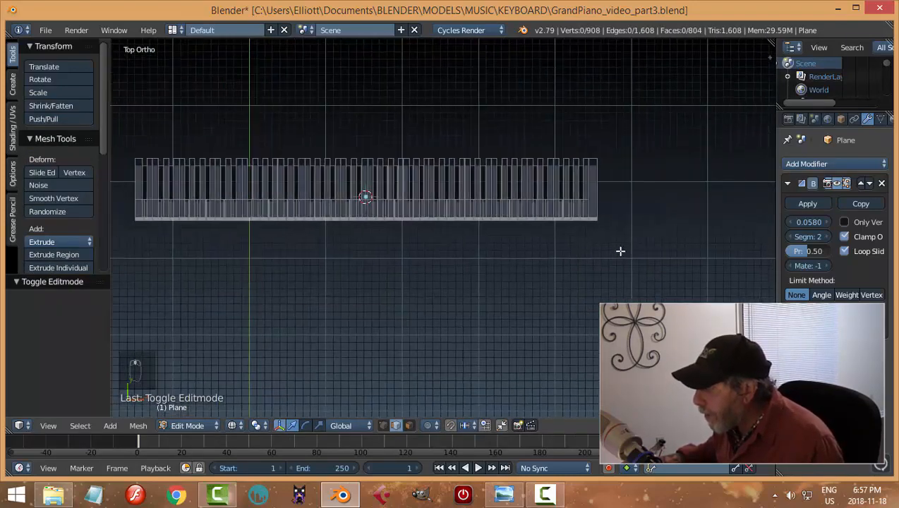
key(b)
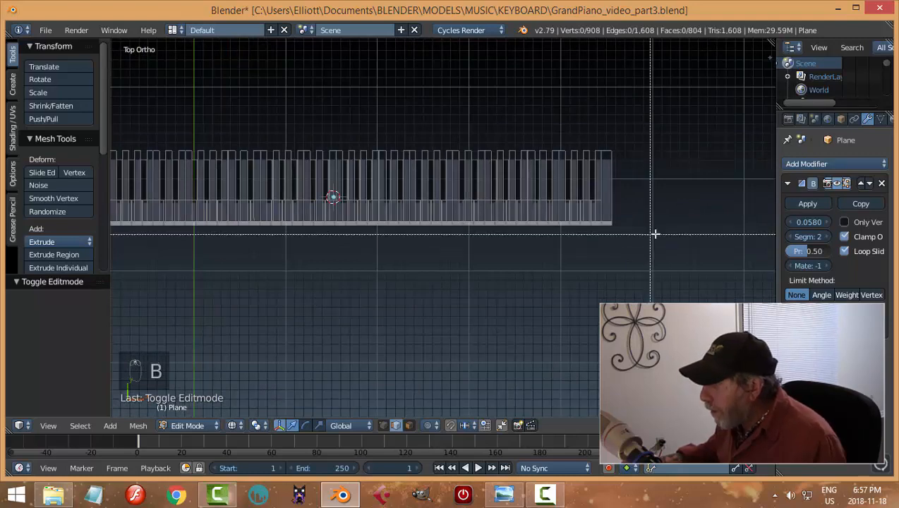
drag(655, 234, 94, 214)
scroll(178, 234, down, 2)
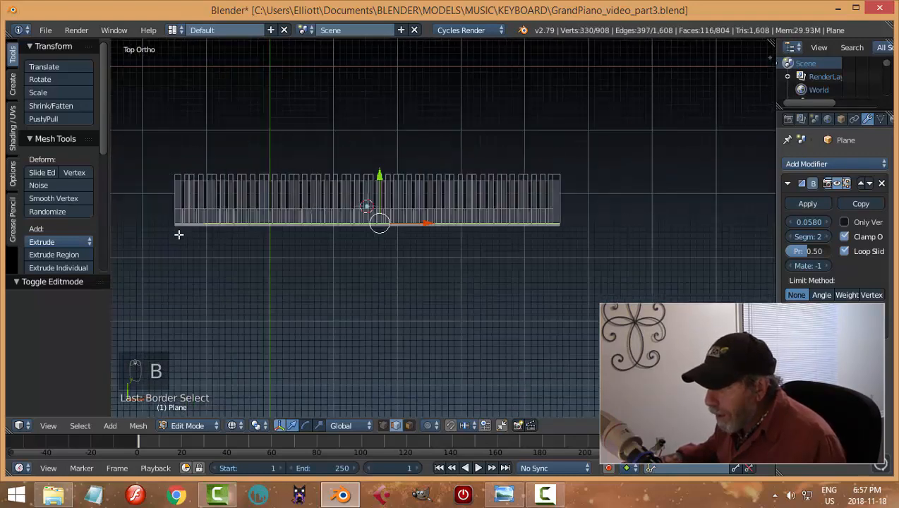
key(b)
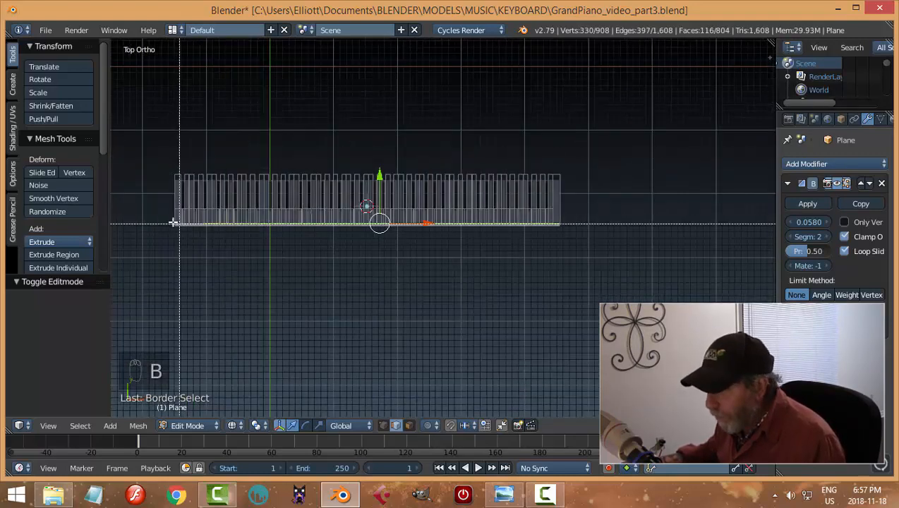
drag(163, 219, 211, 234)
middle_drag(396, 271, 420, 176)
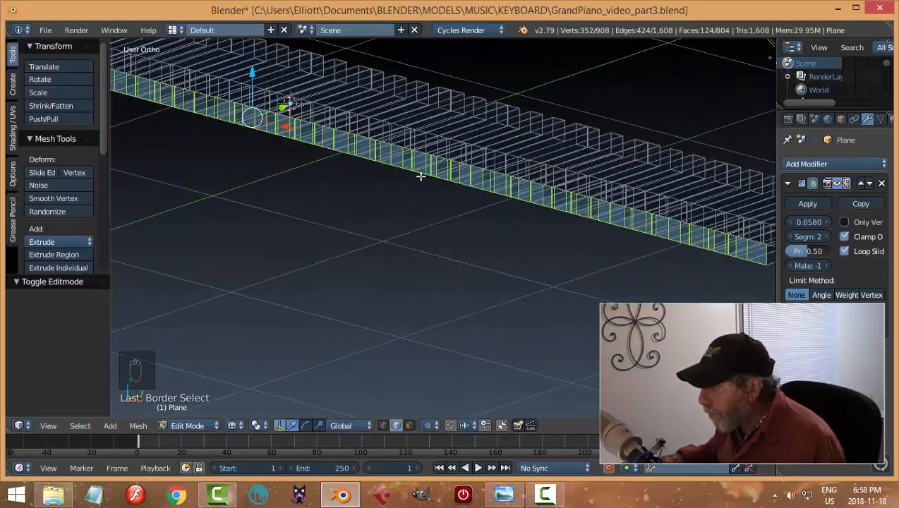
middle_drag(498, 192, 416, 195)
key(a)
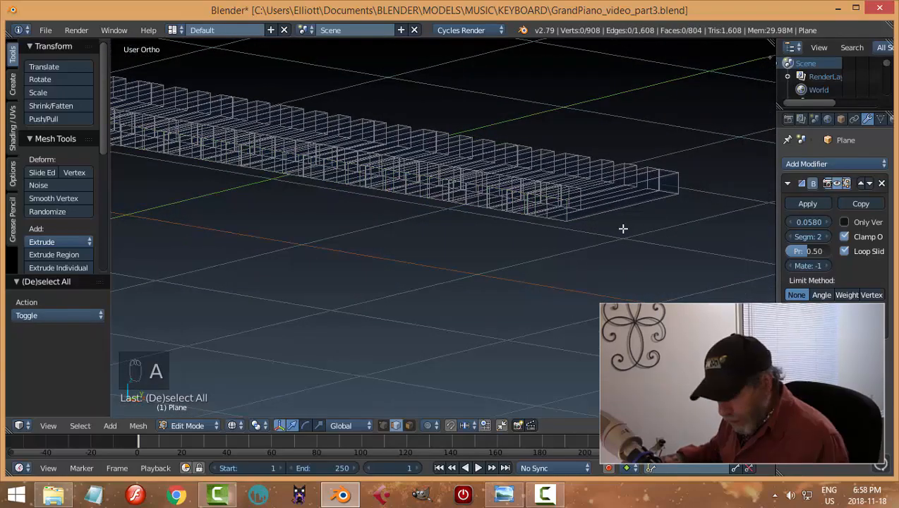
Bisect all of the key geometry in front view with a horizontal cut just below the keys' top faces.
key(KP_1)
scroll(612, 237, down, 5)
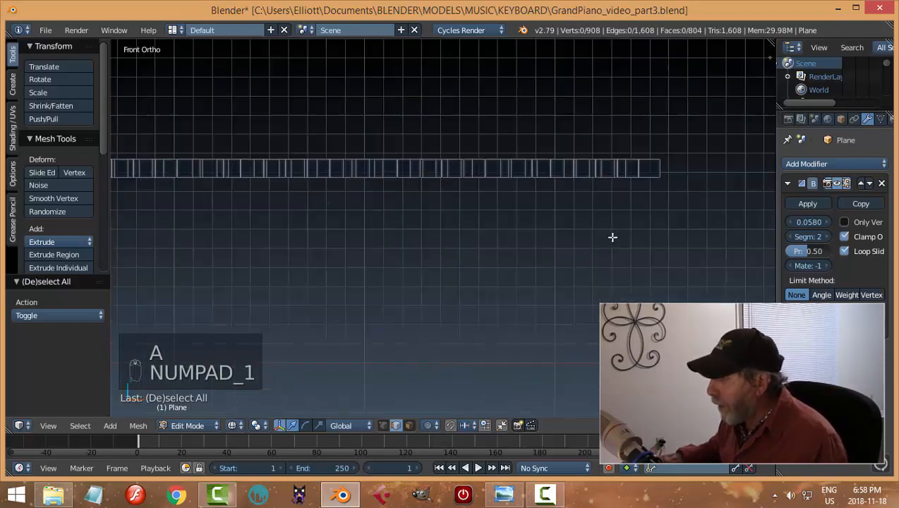
shift+middle_drag(486, 254, 637, 259)
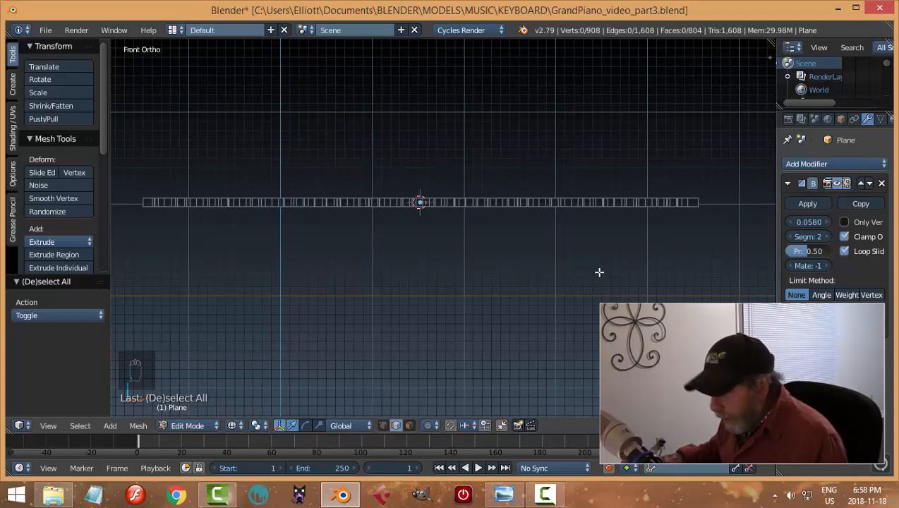
key(a)
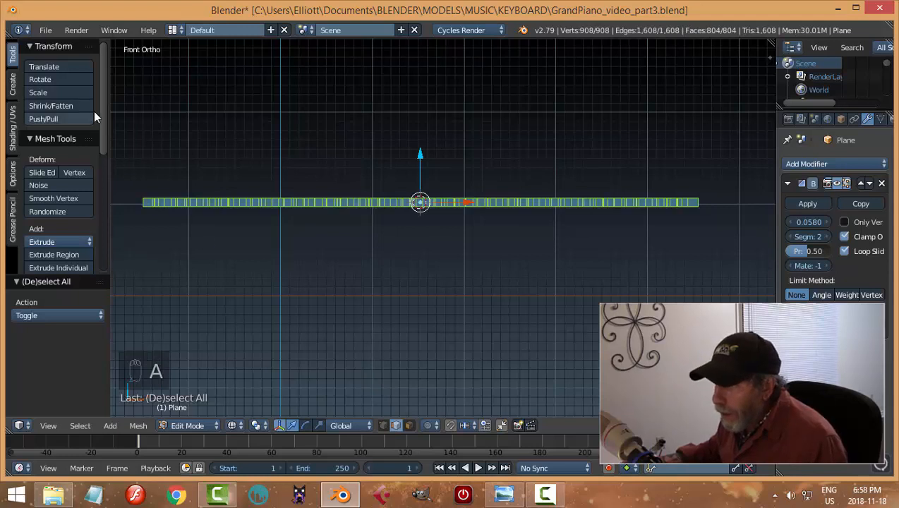
drag(106, 136, 106, 210)
click(41, 180)
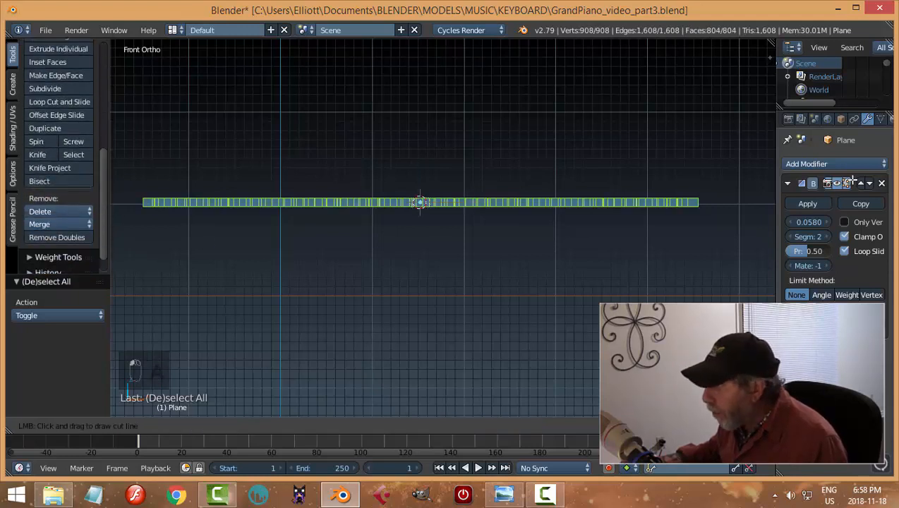
drag(708, 200, 89, 199)
Flatten the bisected edge loop on the keys by scaling it to 0 along global Z.
scroll(98, 331, down, 3)
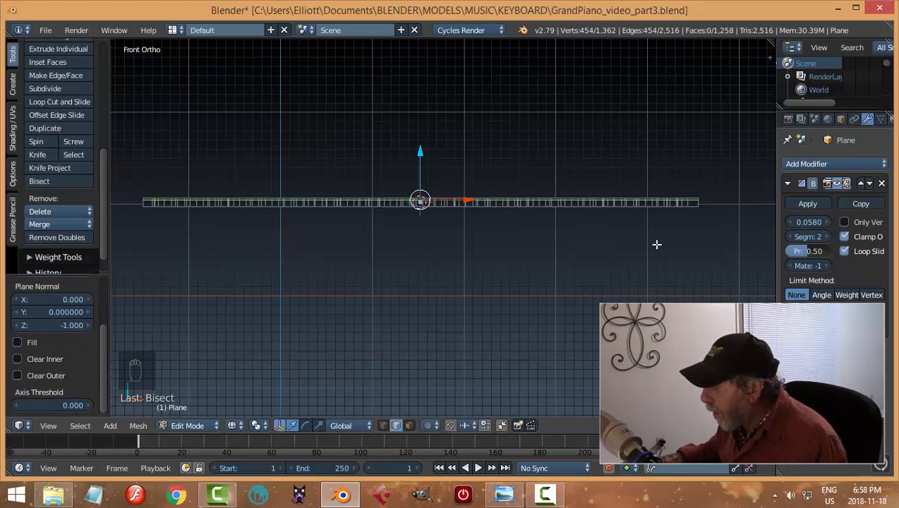
scroll(512, 247, up, 2)
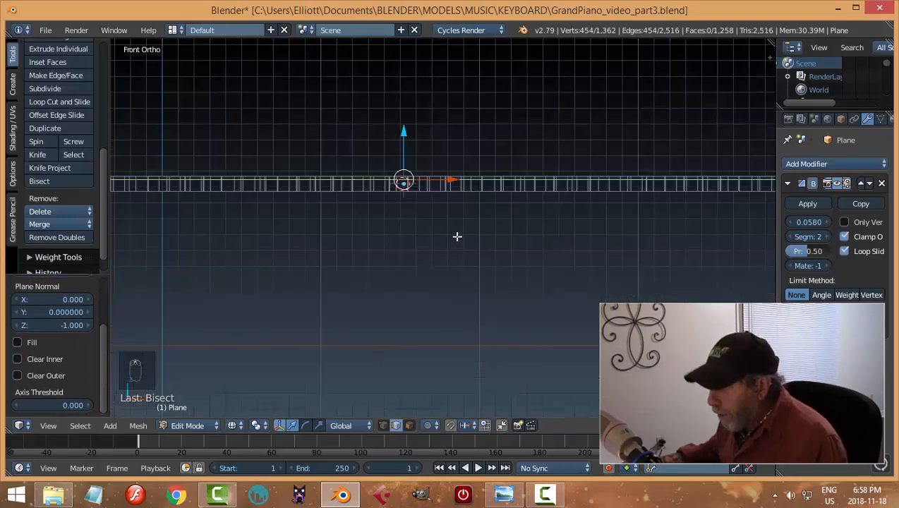
key(s)
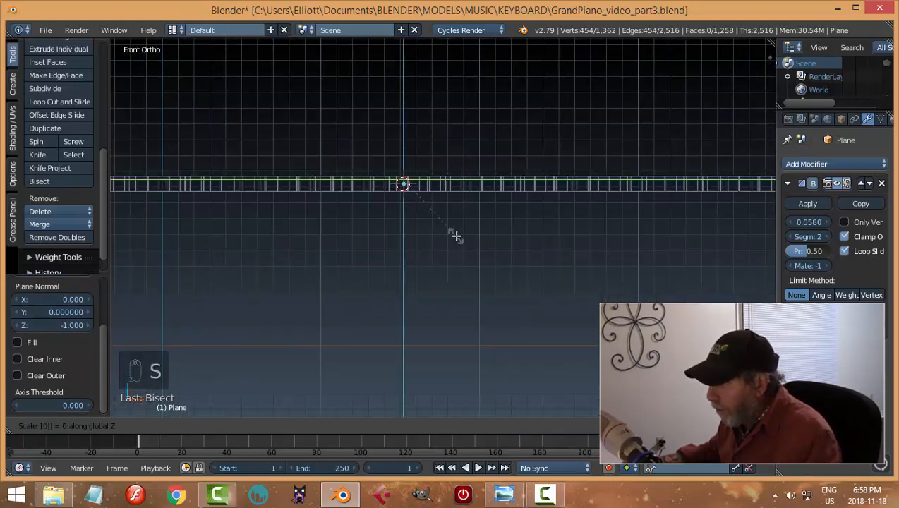
click(456, 235)
View the keys in solid shading, raise the cut edge loop about 0.0056 along Z, and deselect it.
middle_drag(564, 239, 517, 255)
key(z)
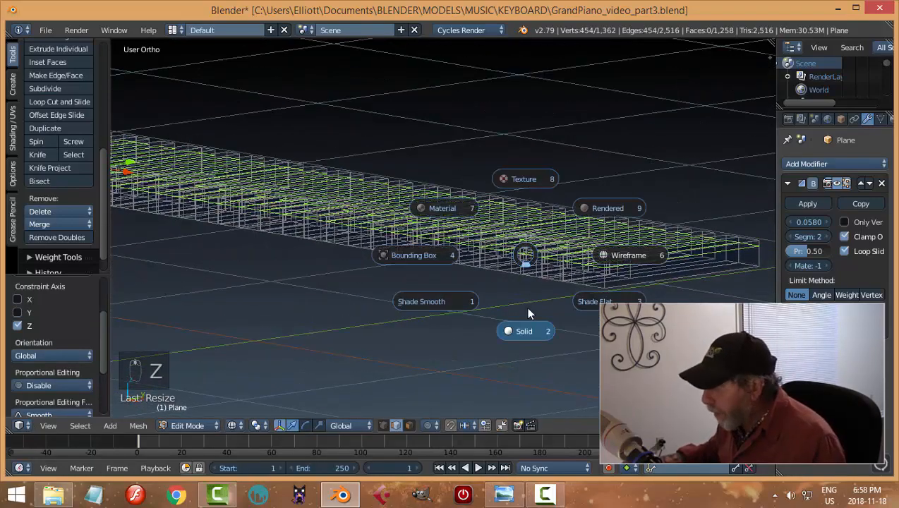
middle_drag(591, 292, 530, 269)
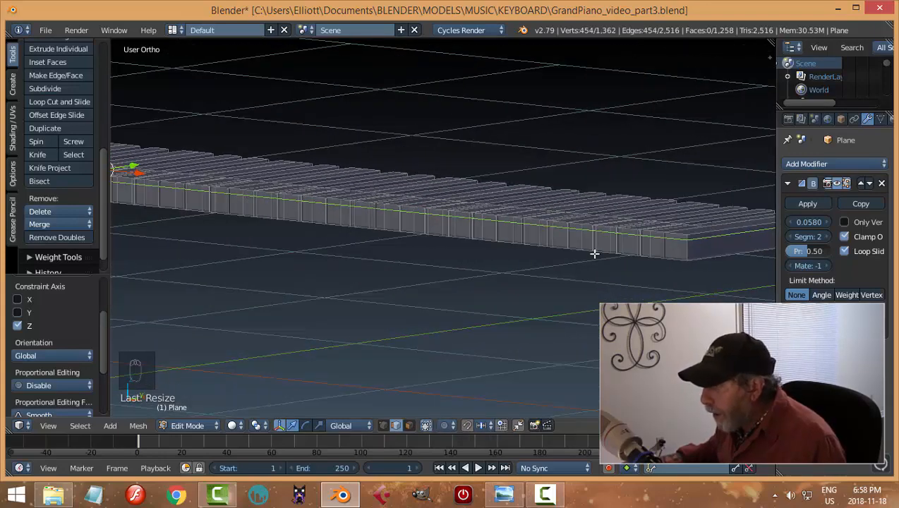
middle_drag(594, 253, 412, 245)
key(g)
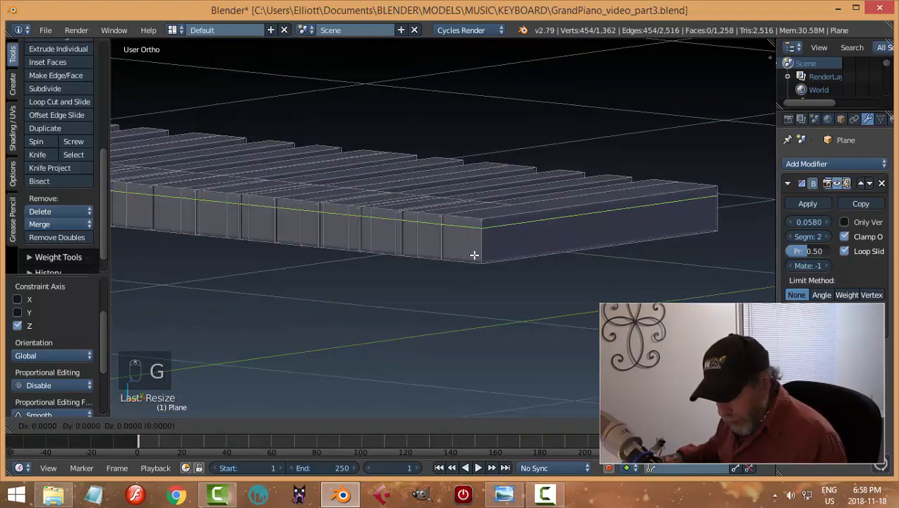
key(z)
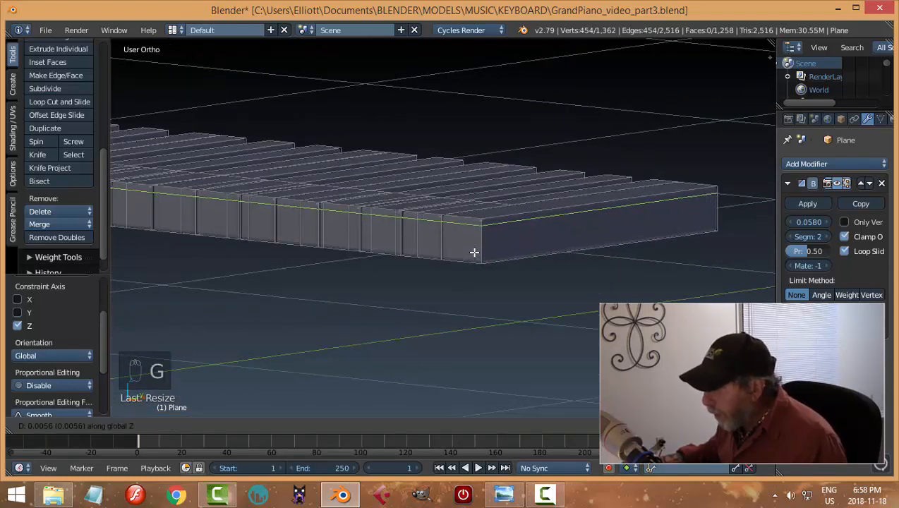
click(474, 252)
key(a)
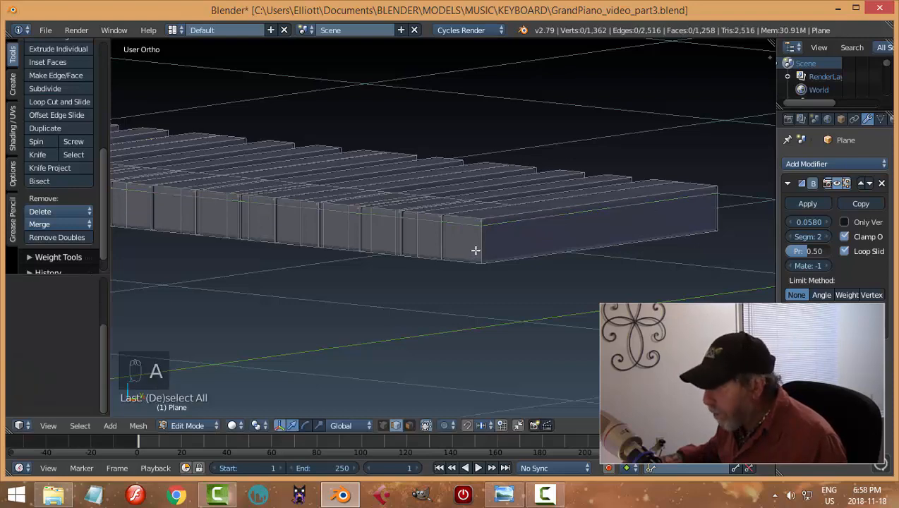
Switch to face select mode and try picking the thin front faces above the cut one by one, clearing the selection again.
middle_drag(469, 251, 495, 251)
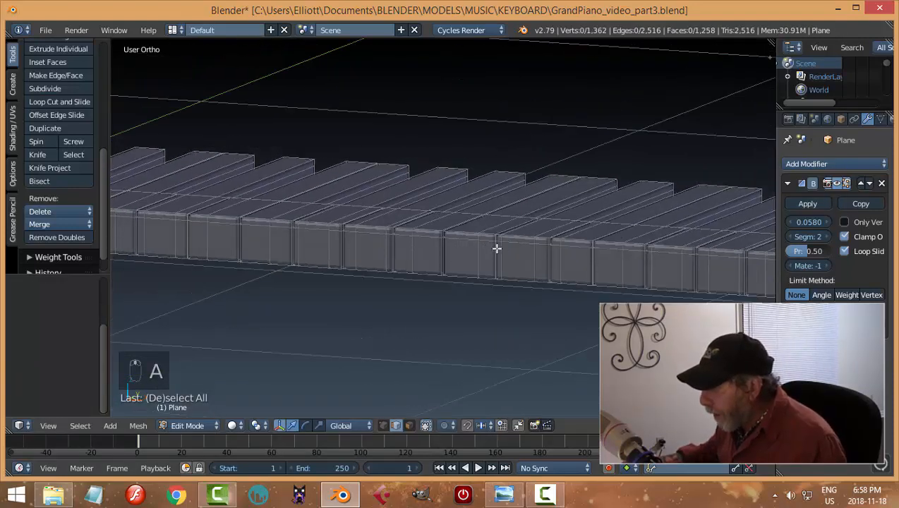
key(ctrl+Tab)
click(471, 265)
right_click(471, 237)
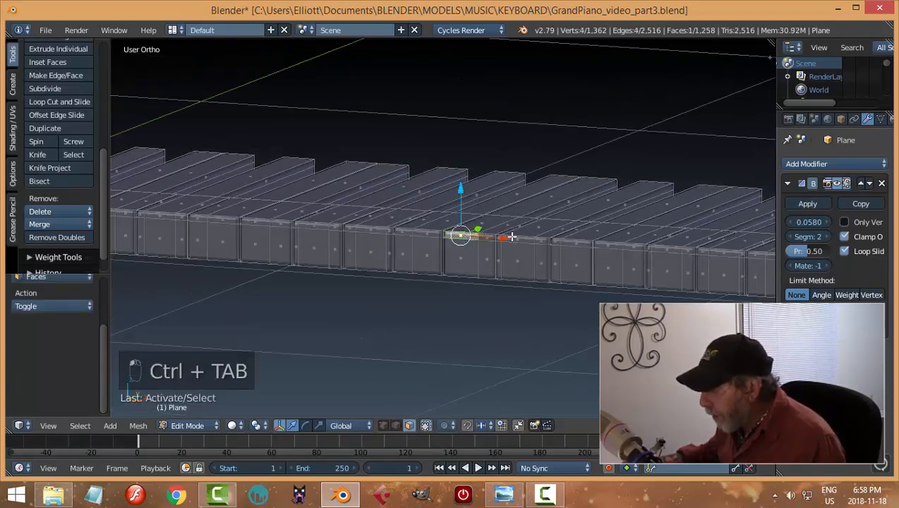
shift+right_click(426, 233)
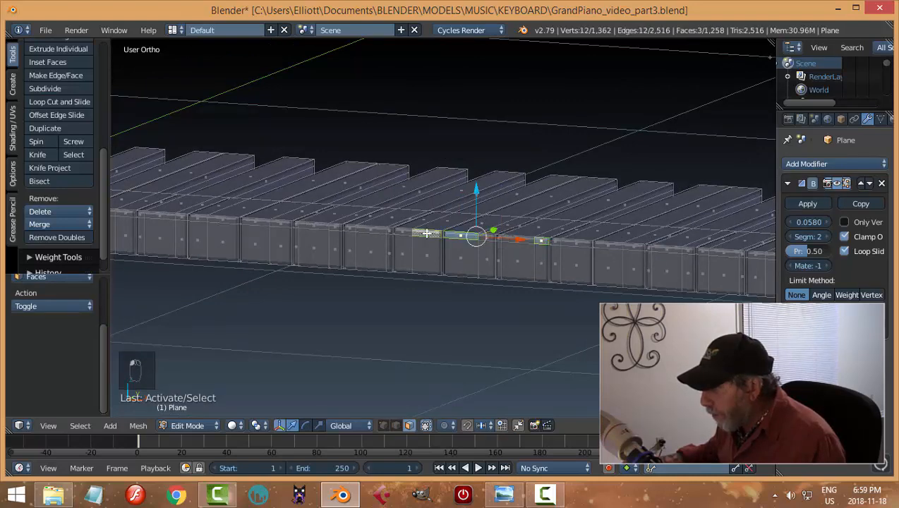
key(a)
Turn off the bevel modifier's display while editing and show the keys in top orthographic wireframe.
scroll(466, 217, down, 3)
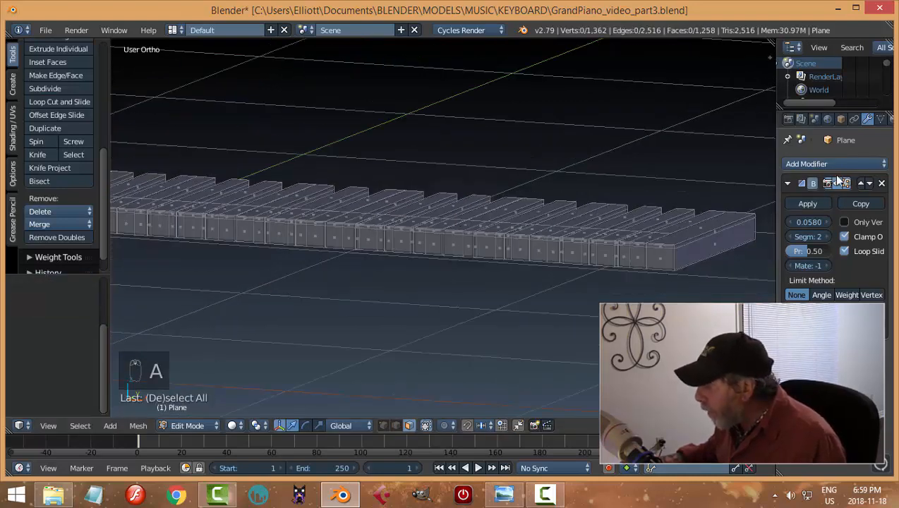
middle_drag(668, 237, 556, 266)
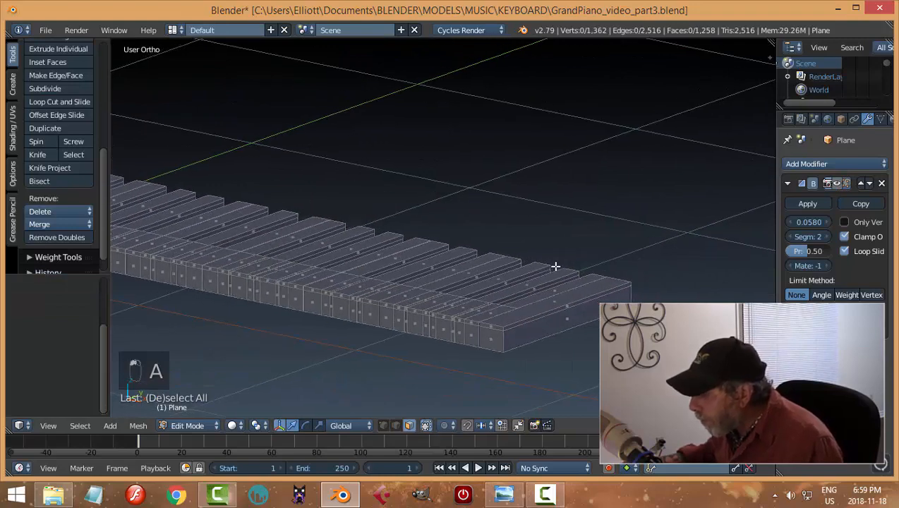
key(KP_7)
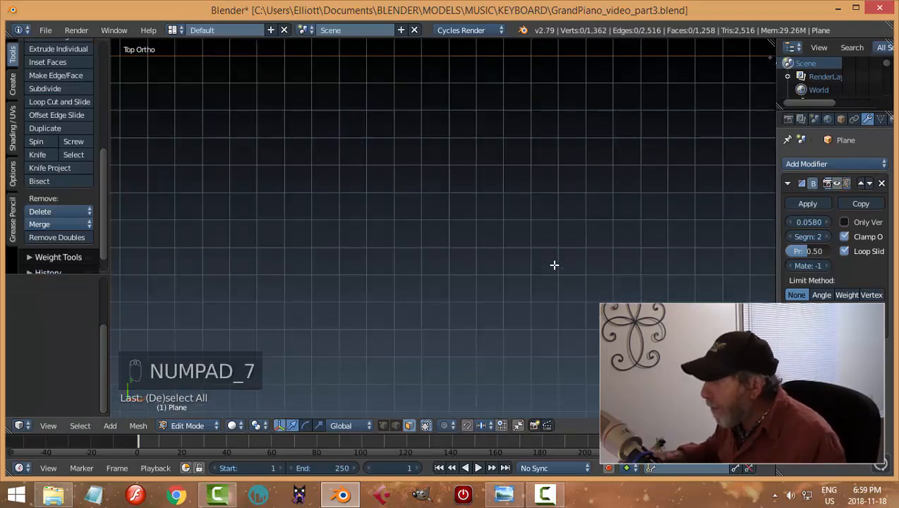
key(z)
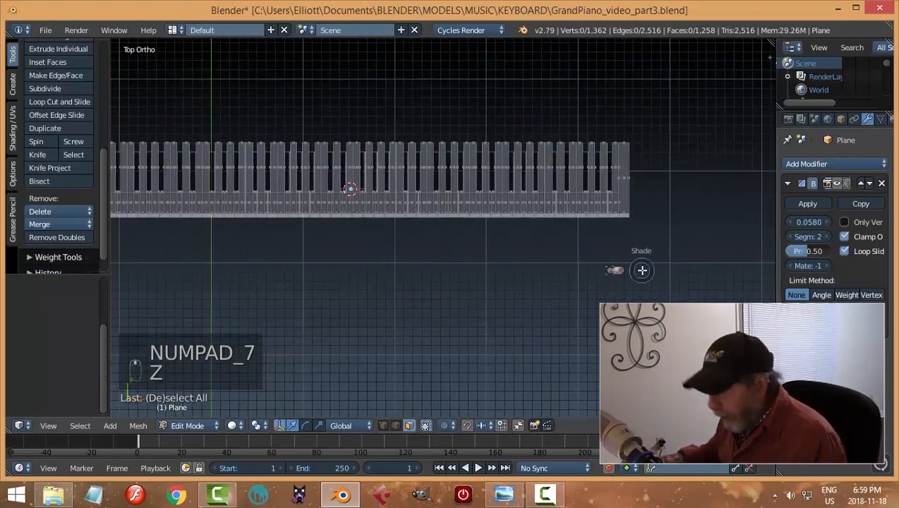
scroll(570, 285, down, 3)
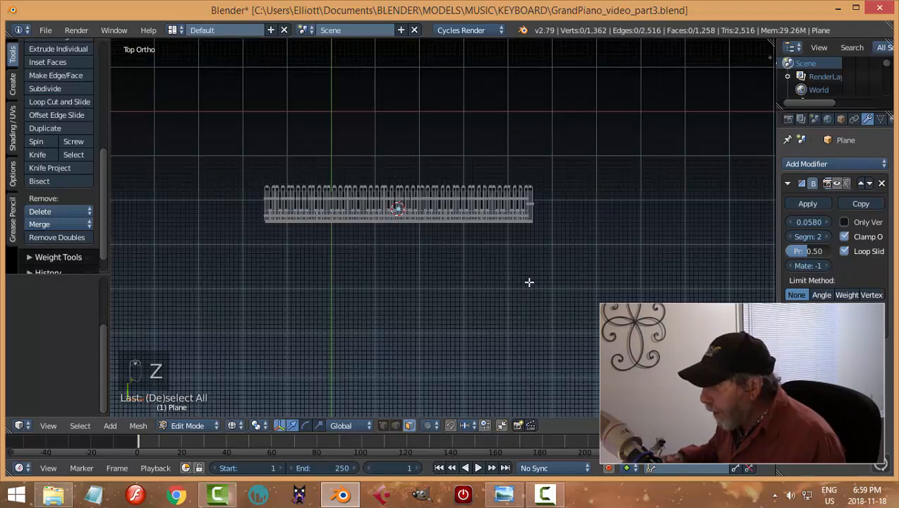
scroll(551, 263, up, 2)
scroll(555, 270, up, 2)
Try box-selecting the front faces of all the keys in top view.
key(b)
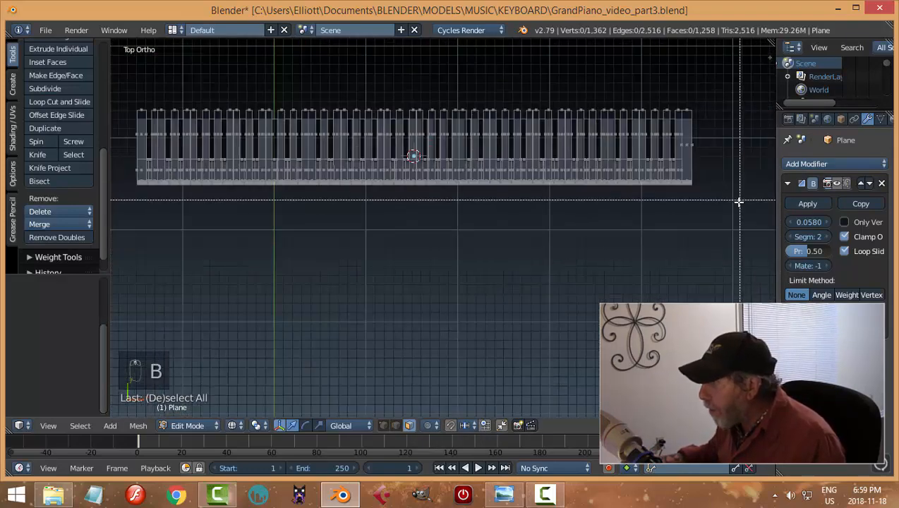
drag(739, 199, 109, 183)
mouse_move(590, 233)
middle_down()
mouse_move(580, 214)
mouse_move(594, 233)
middle_up()
key(KP_7)
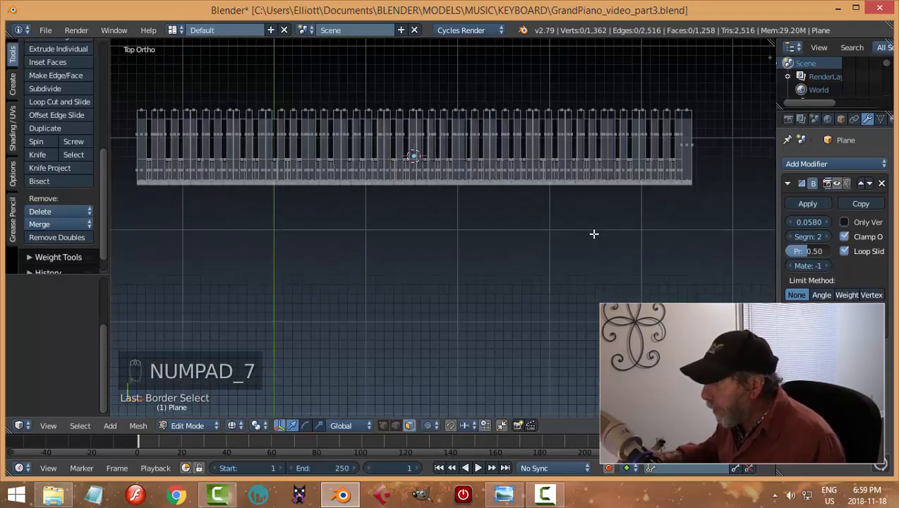
key(b)
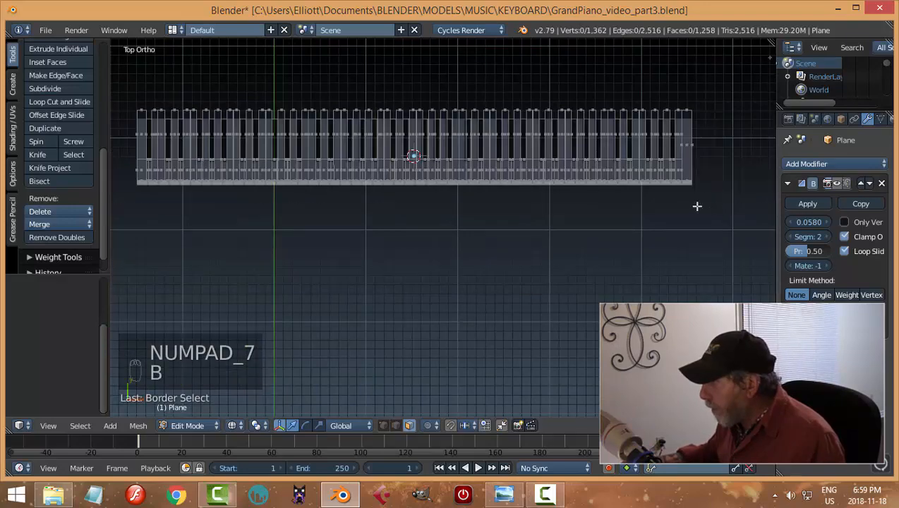
drag(716, 207, 109, 183)
middle_drag(563, 232, 640, 226)
key(ctrl+Tab)
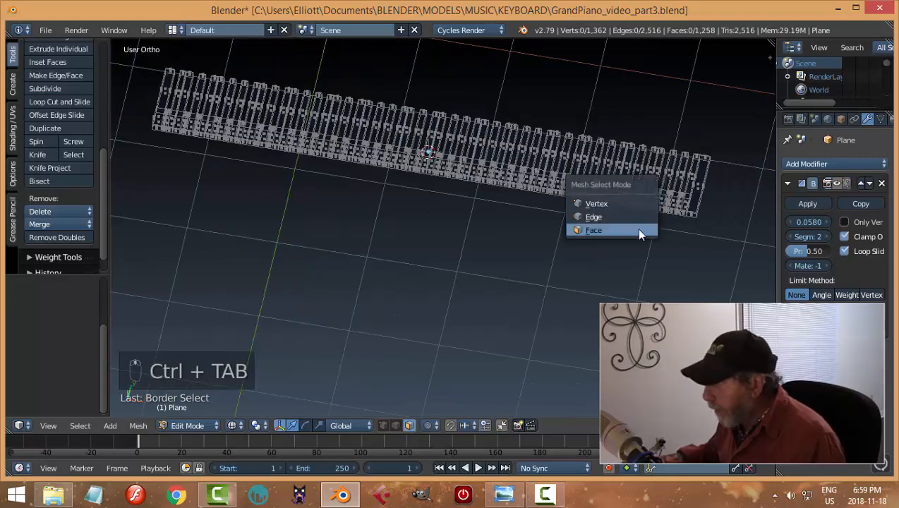
click(607, 215)
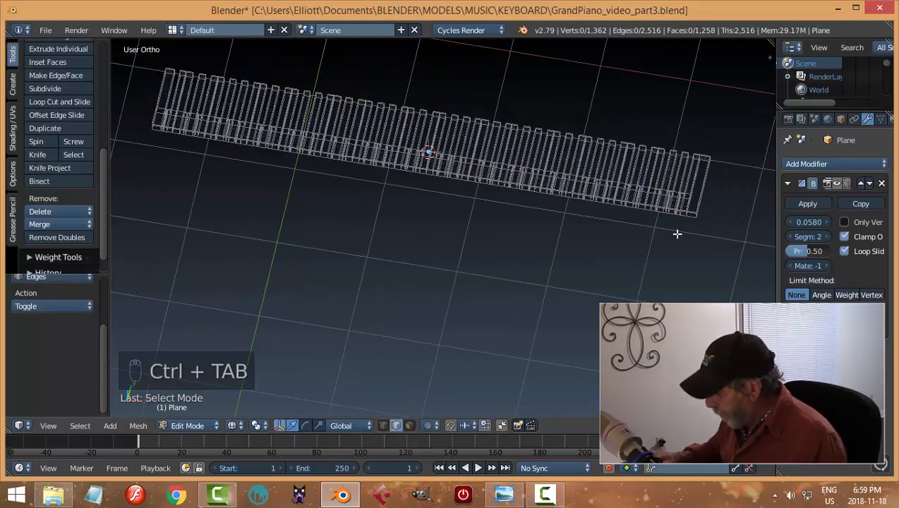
key(KP_7)
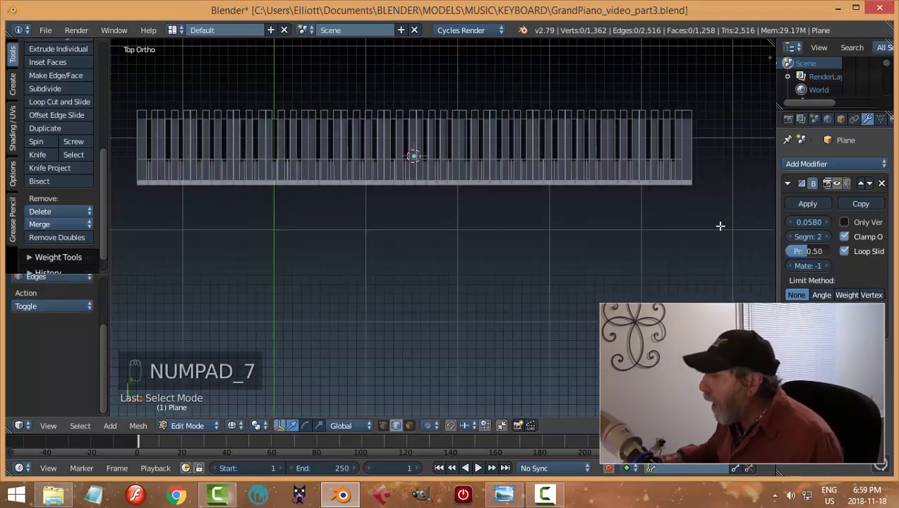
key(ctrl+Tab)
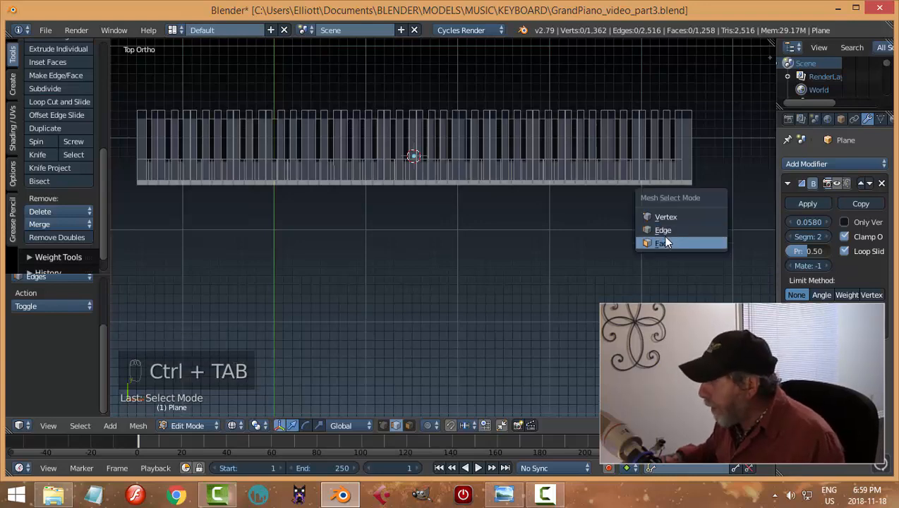
click(706, 243)
scroll(724, 204, up, 2)
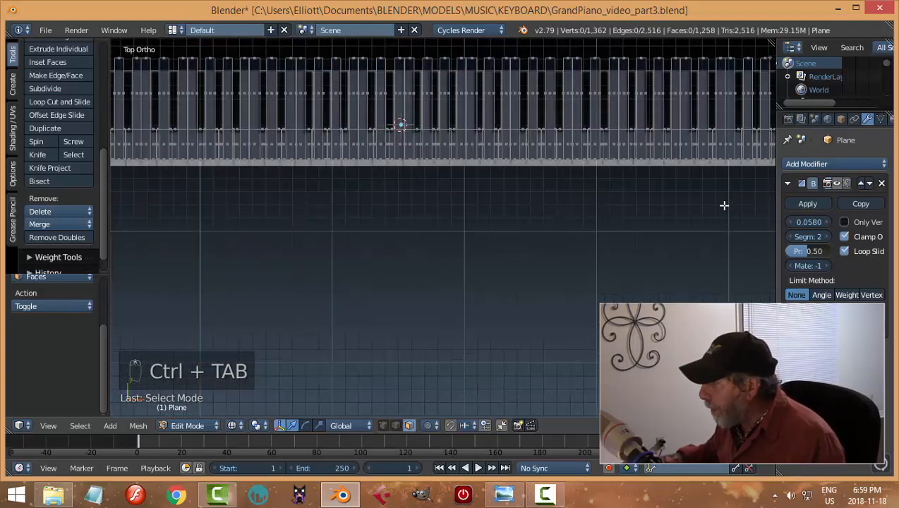
scroll(701, 205, down, 2)
mouse_move(700, 204)
shift+middle_down()
mouse_move(627, 218)
mouse_move(685, 213)
shift+middle_up()
scroll(698, 210, down, 1)
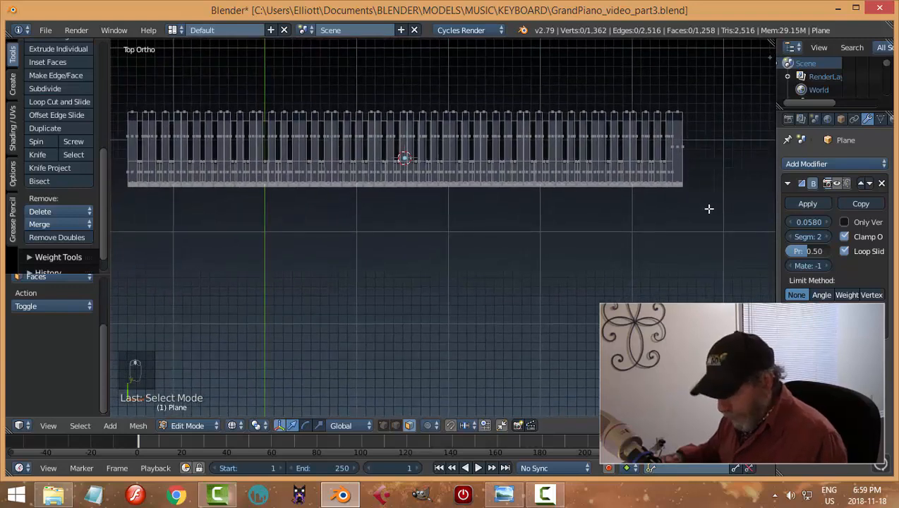
Hide the piano_keys background image in the top view.
key(n)
scroll(771, 243, down, 6)
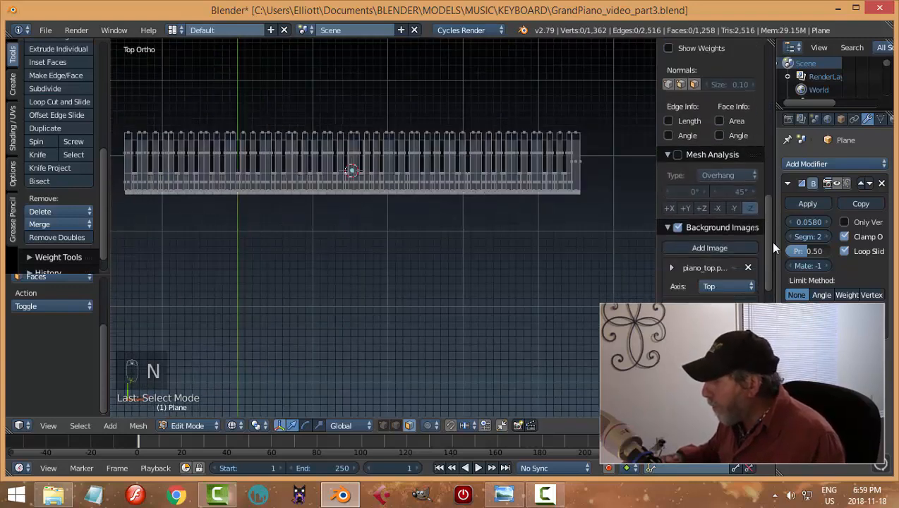
click(735, 271)
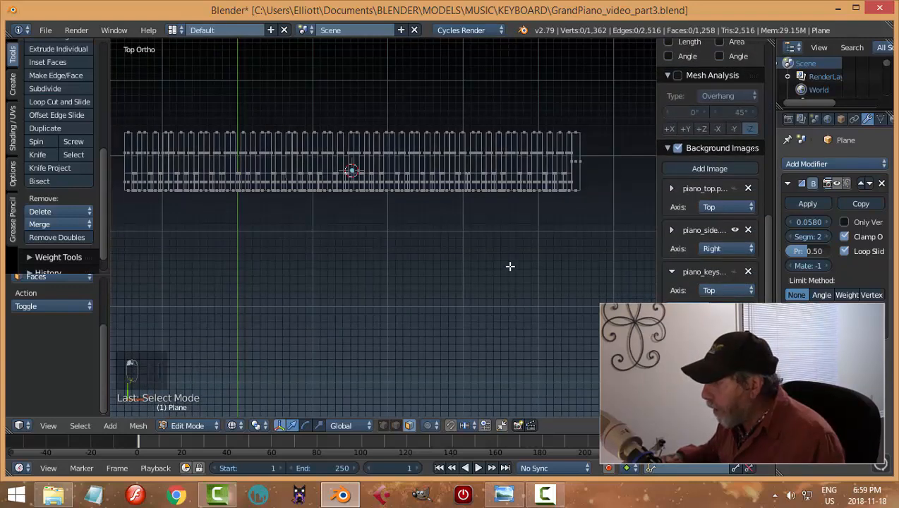
key(n)
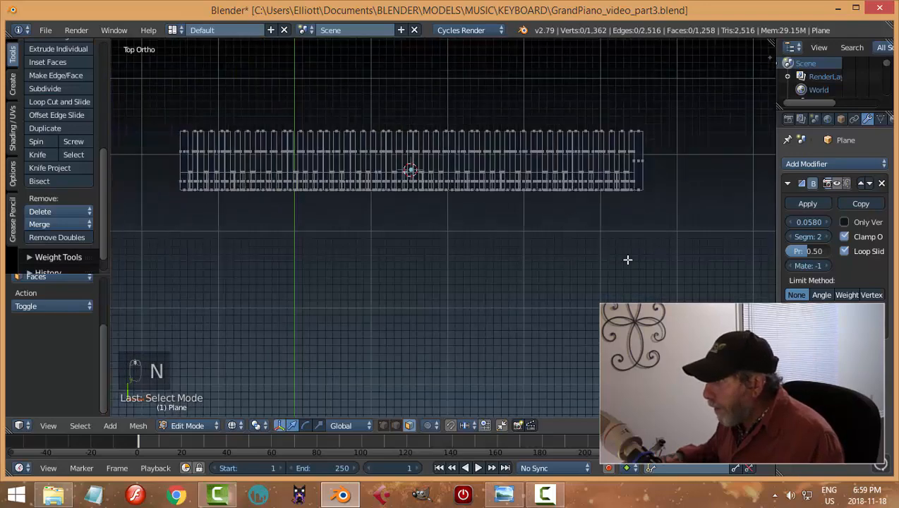
Box-select the front faces of all the keys along their front edge in top view.
key(b)
drag(690, 213, 156, 188)
middle_drag(544, 271, 452, 158)
scroll(451, 158, down, 2)
scroll(544, 239, up, 4)
shift+middle_drag(664, 249, 443, 235)
scroll(443, 235, up, 3)
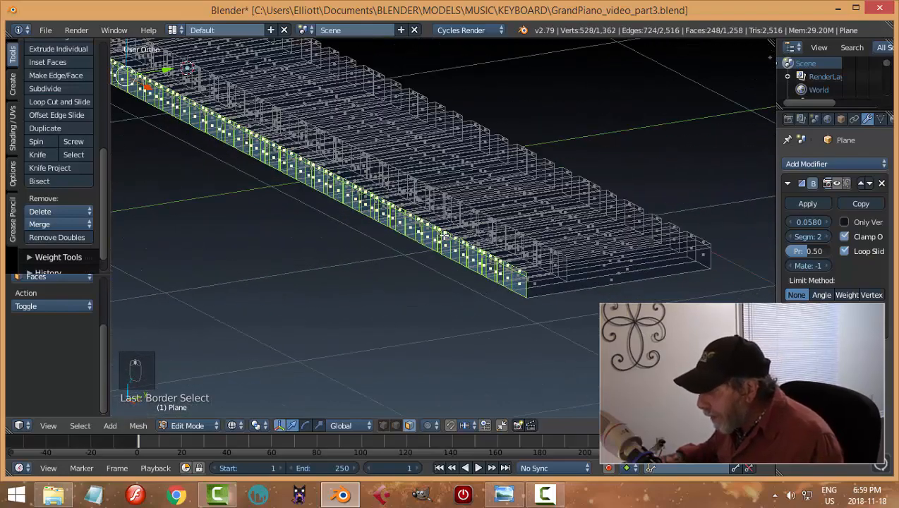
Return to solid shading and circle-deselect the lower front faces of the keys along the near half of the keyboard.
key(z)
click(488, 303)
mouse_move(491, 301)
middle_down()
mouse_move(598, 286)
mouse_move(608, 255)
middle_up()
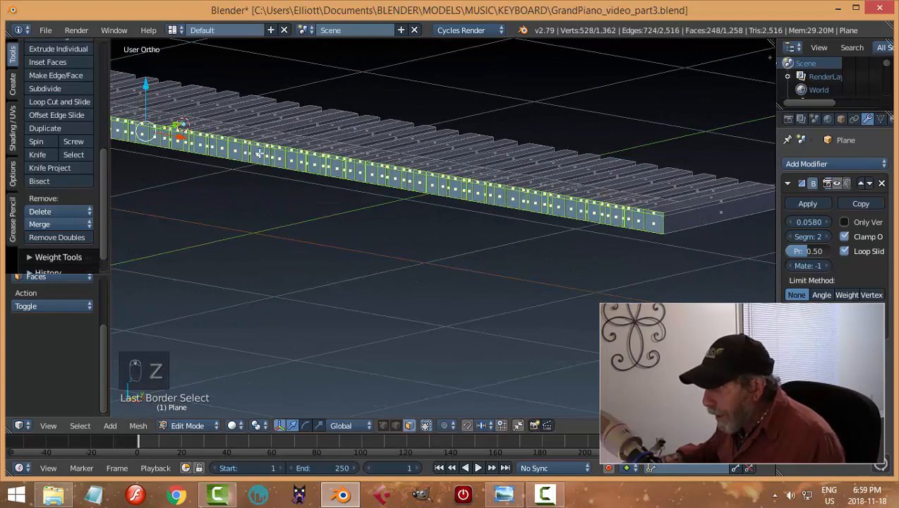
scroll(667, 255, up, 1)
shift+middle_drag(689, 263, 673, 263)
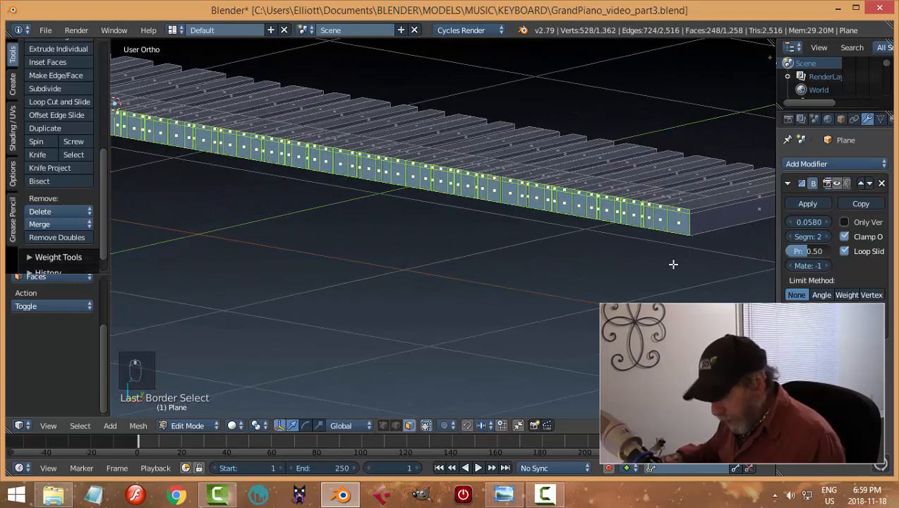
key(c)
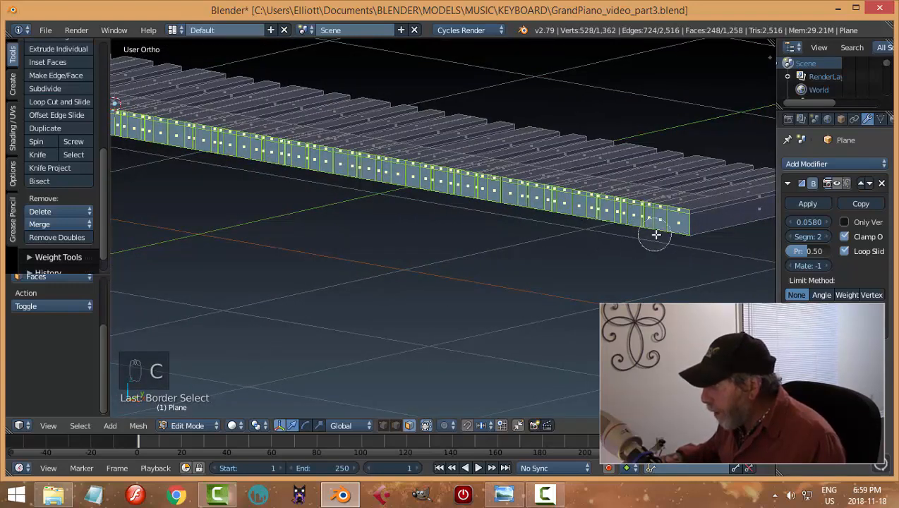
mouse_move(671, 237)
middle_down()
mouse_move(409, 199)
mouse_move(168, 149)
middle_up()
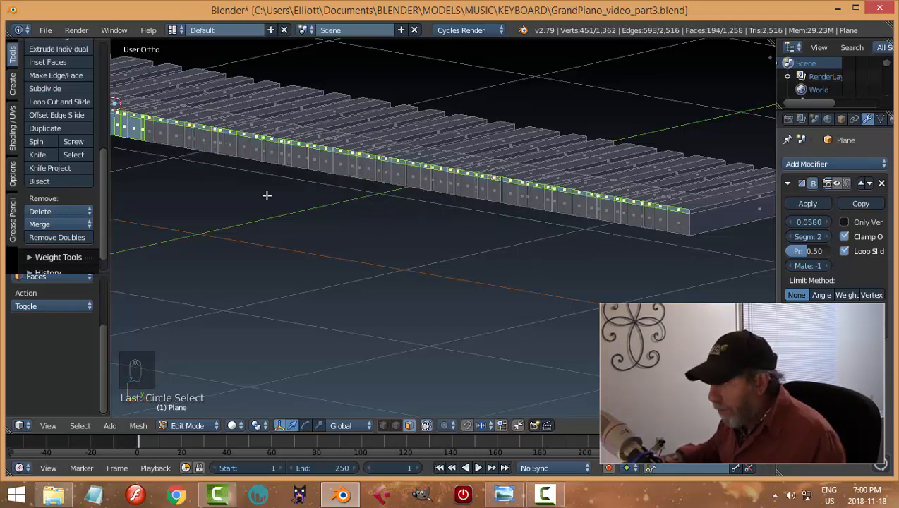
Deselect the remaining lower front faces through to the keyboard's far end, keeping only the narrow upper strip selected.
middle_drag(267, 196, 683, 298)
middle_drag(570, 282, 648, 296)
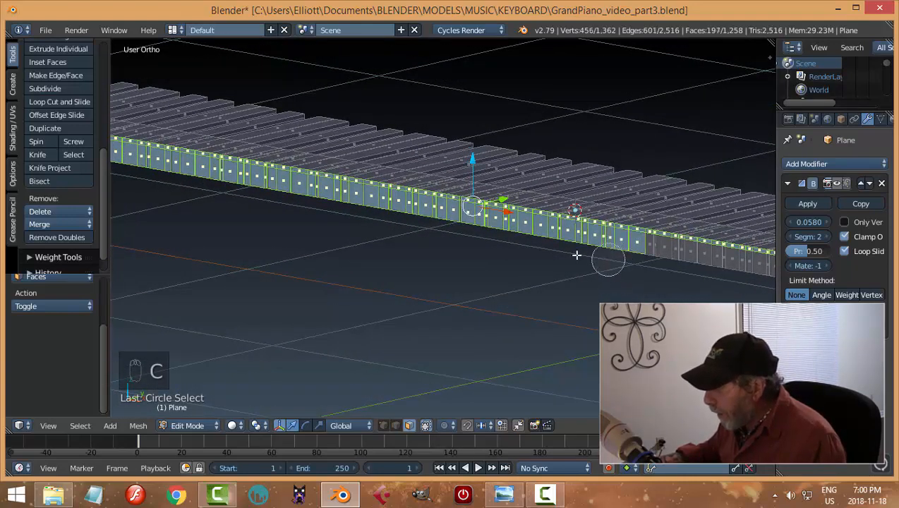
mouse_move(661, 269)
middle_down()
mouse_move(603, 248)
mouse_move(237, 193)
middle_up()
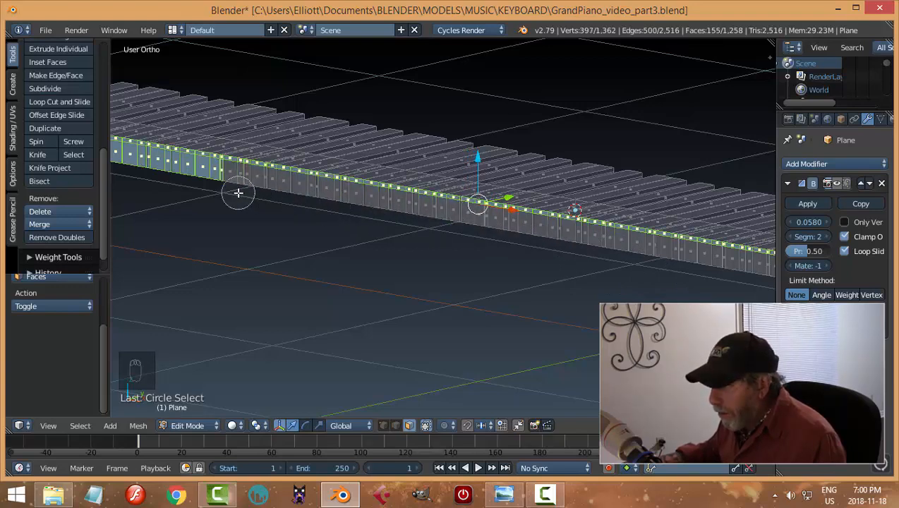
mouse_move(248, 229)
middle_down()
mouse_move(536, 295)
mouse_move(504, 256)
mouse_move(337, 235)
middle_up()
key(c)
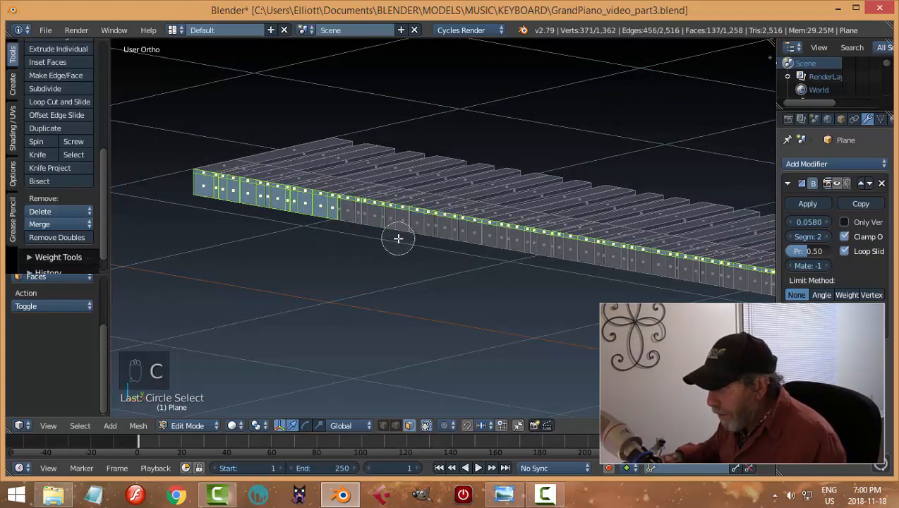
middle_drag(398, 239, 217, 206)
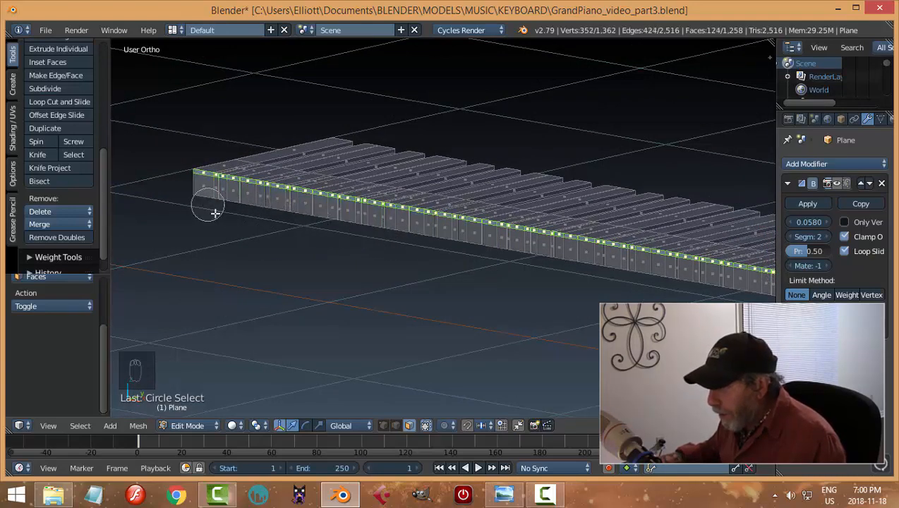
In right side view, extrude the upper front strip and move it slightly forward along Y to form an overhanging lip.
middle_drag(506, 307, 436, 226)
key(KP_3)
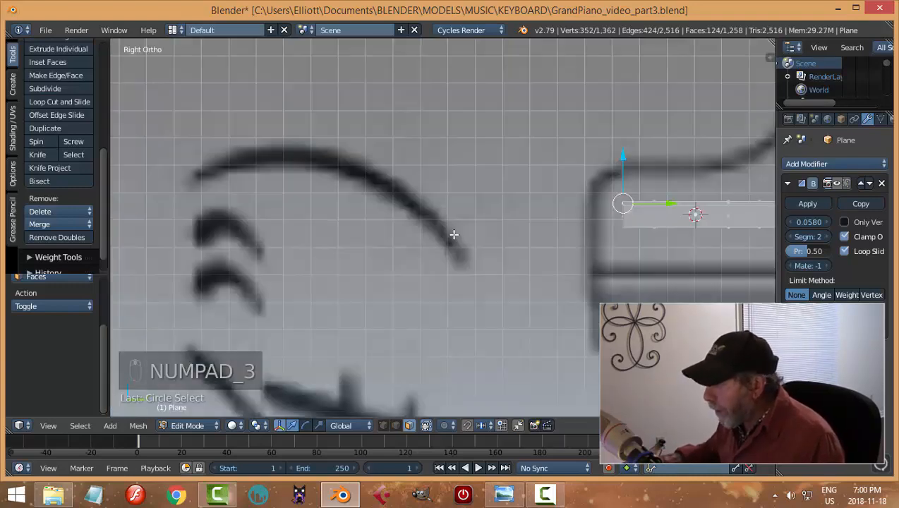
scroll(536, 233, up, 5)
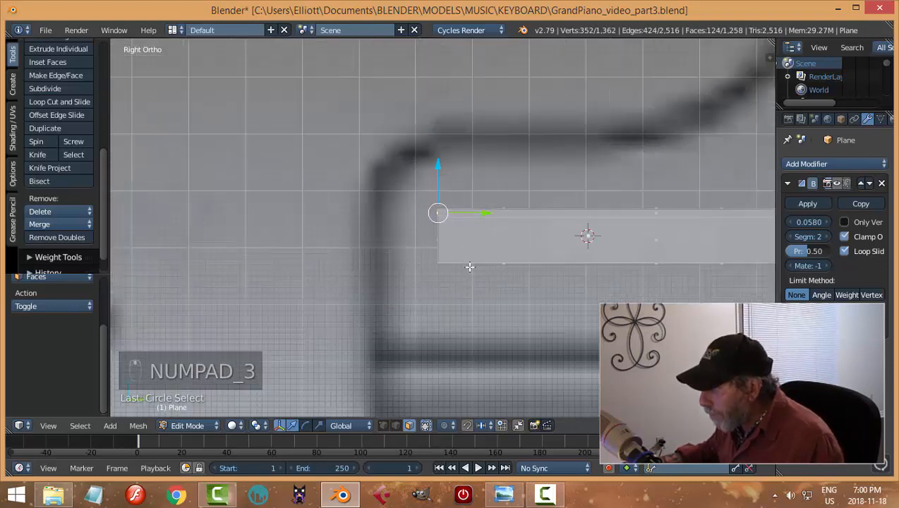
scroll(504, 228, up, 1)
key(e)
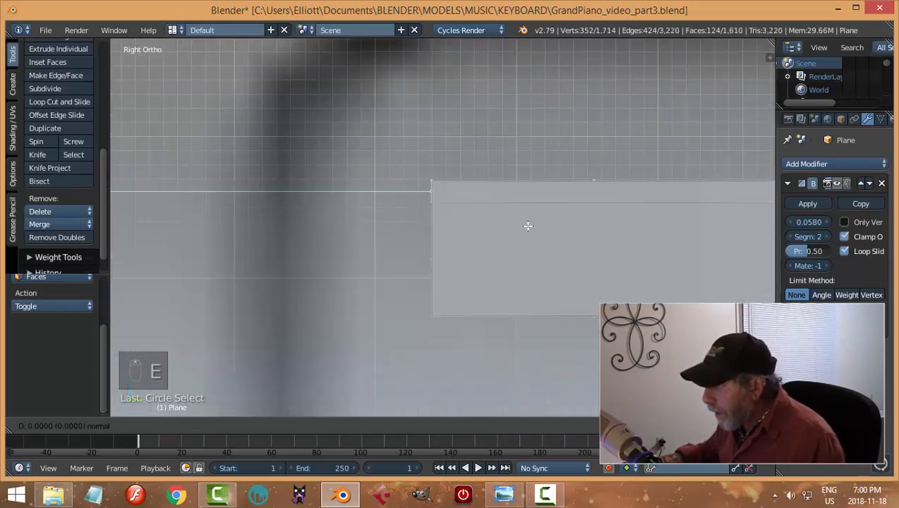
click(528, 227)
drag(477, 190, 462, 189)
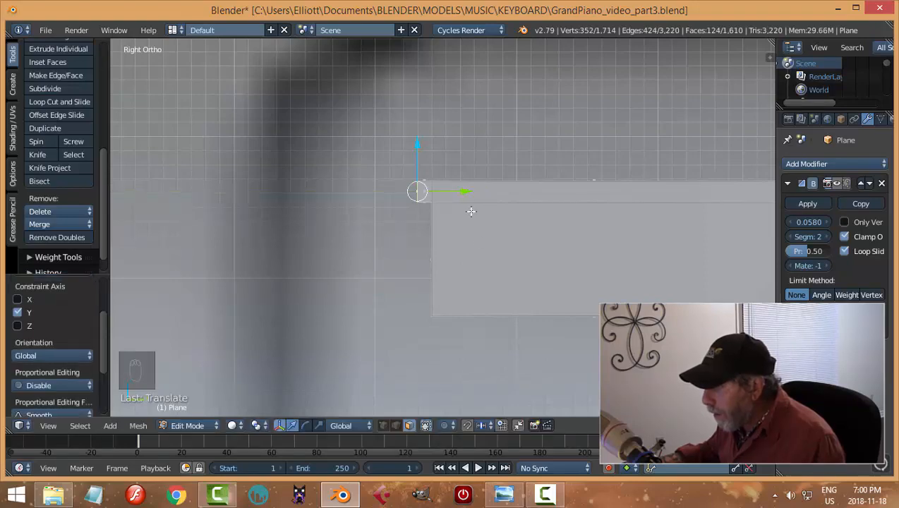
Leave the keys' mesh editing and turn the bevel modifier's viewport display back on.
scroll(481, 248, down, 4)
middle_drag(484, 269, 757, 238)
scroll(546, 297, down, 3)
key(Tab)
click(521, 299)
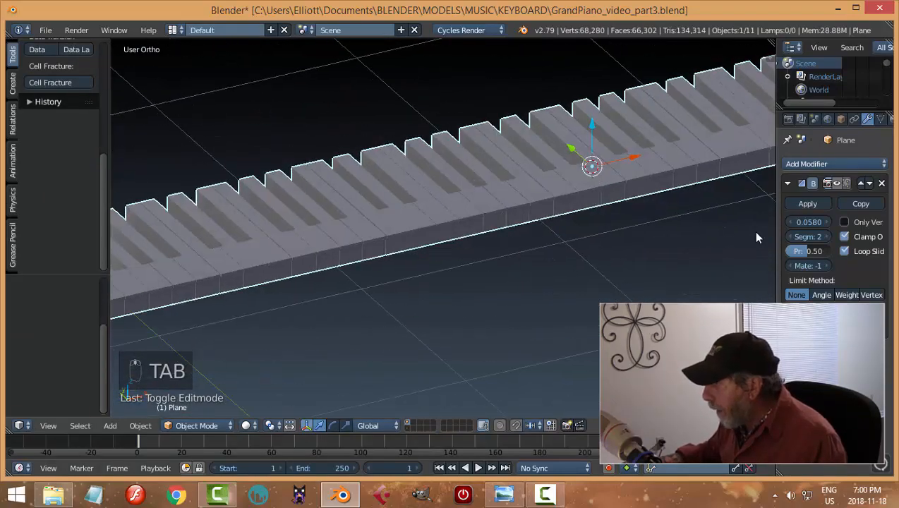
click(838, 184)
Save the file over the existing one, unhide the rest of the piano and deselect everything.
middle_drag(636, 245, 413, 221)
key(ctrl+s)
click(542, 290)
scroll(493, 281, down, 3)
key(alt+h)
key(a)
scroll(401, 241, up, 4)
scroll(483, 243, down, 4)
scroll(351, 192, up, 2)
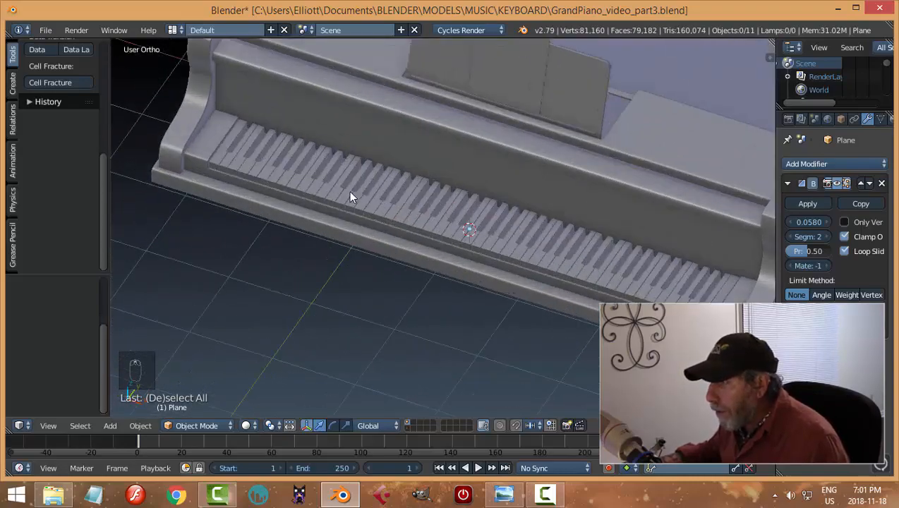
Add a plane mesh at the 3D cursor and raise it along Z above the white keys.
middle_drag(351, 192, 364, 207)
right_click(393, 183)
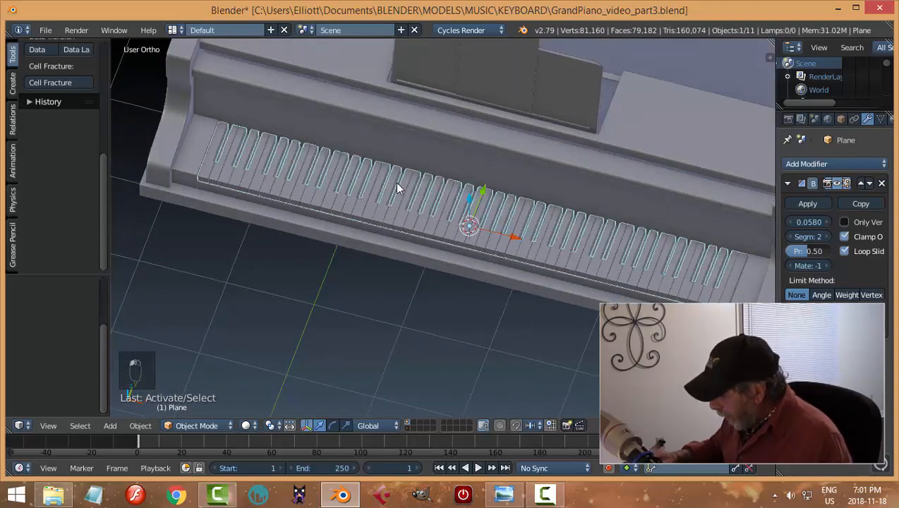
key(KP_7)
scroll(465, 197, up, 1)
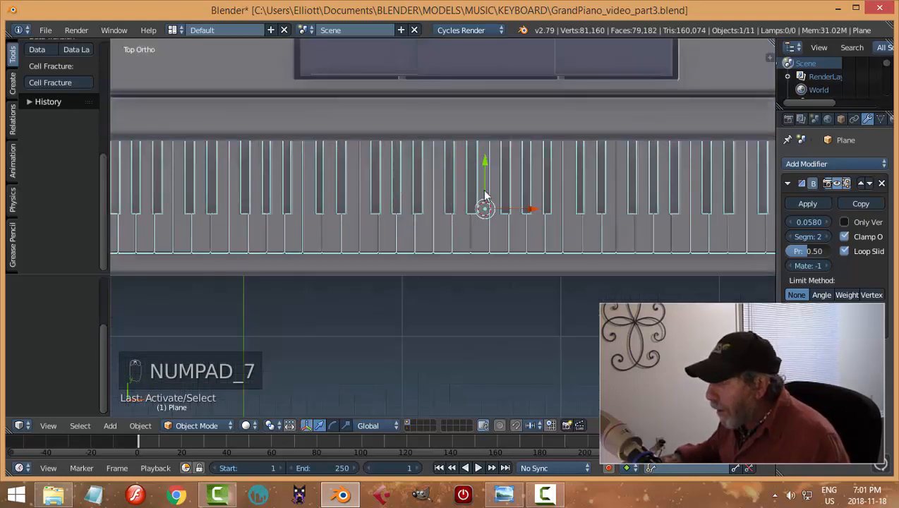
scroll(484, 195, up, 1)
key(shift+a)
mouse_move(526, 194)
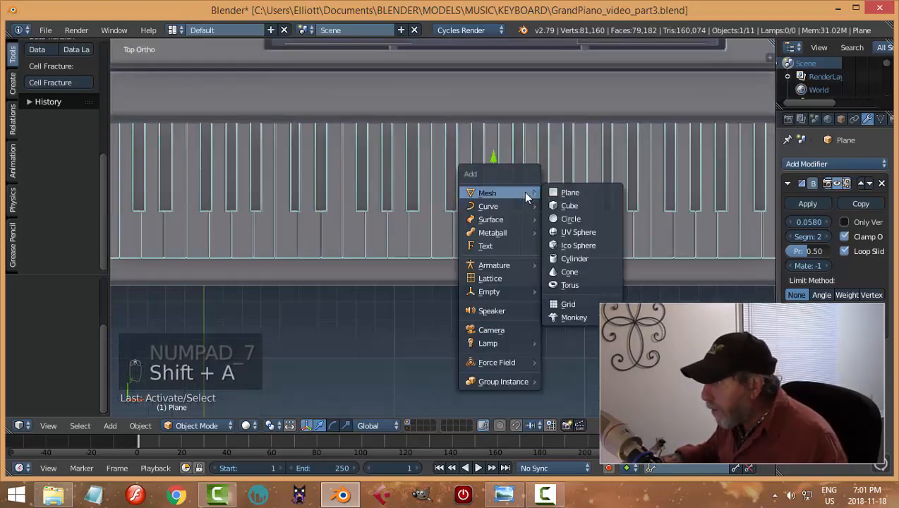
click(564, 192)
middle_drag(534, 224, 510, 78)
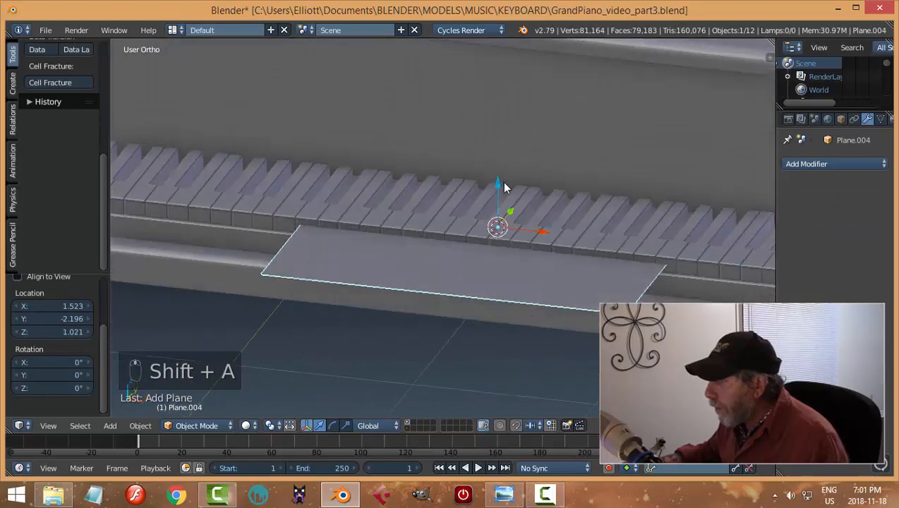
drag(500, 184, 499, 156)
middle_drag(602, 181, 611, 204)
Edit the plane in top view and scale it down to a small square about two white keys wide.
key(KP_7)
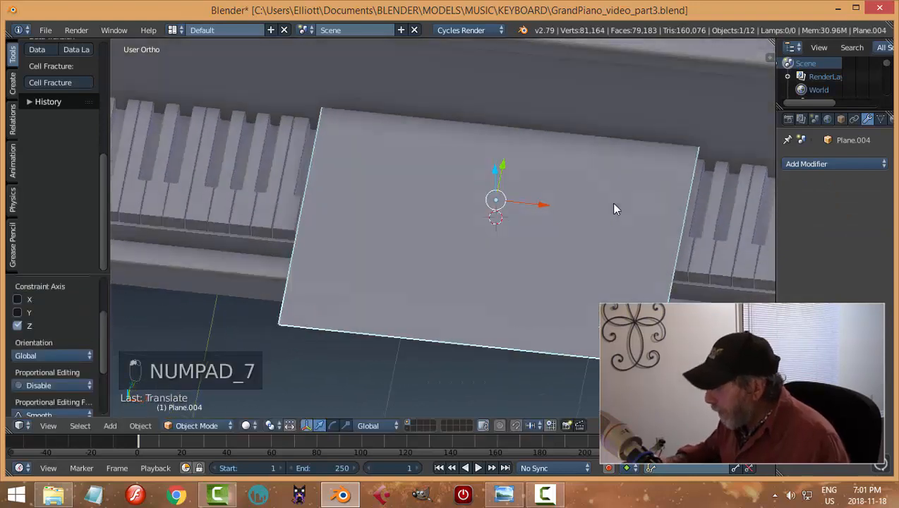
key(Tab)
click(727, 215)
key(z)
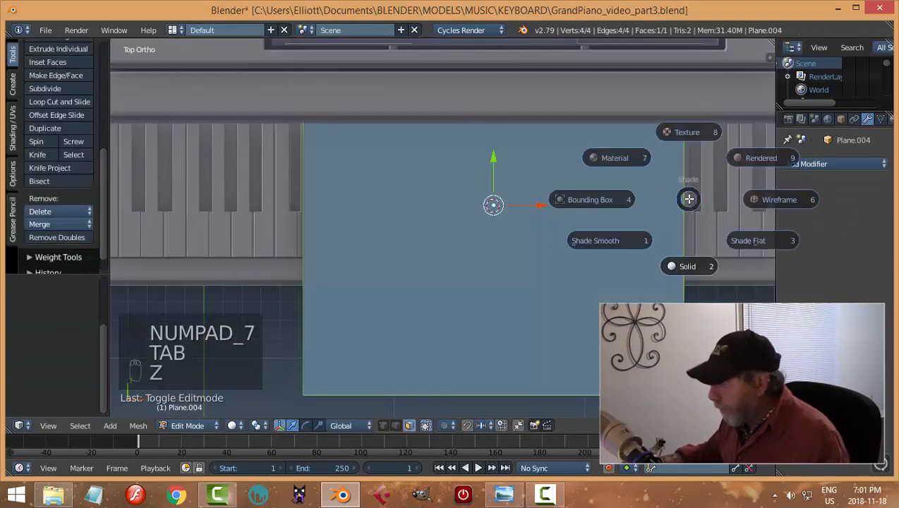
click(736, 199)
key(s)
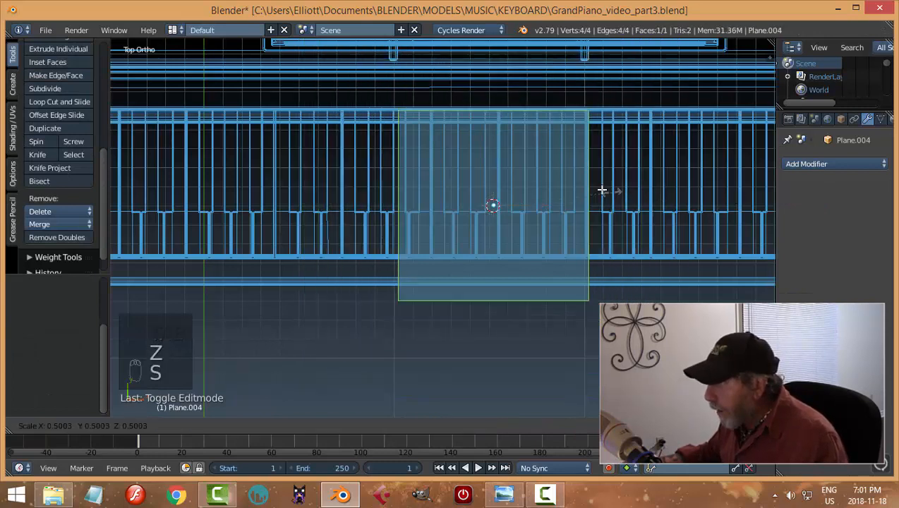
click(515, 183)
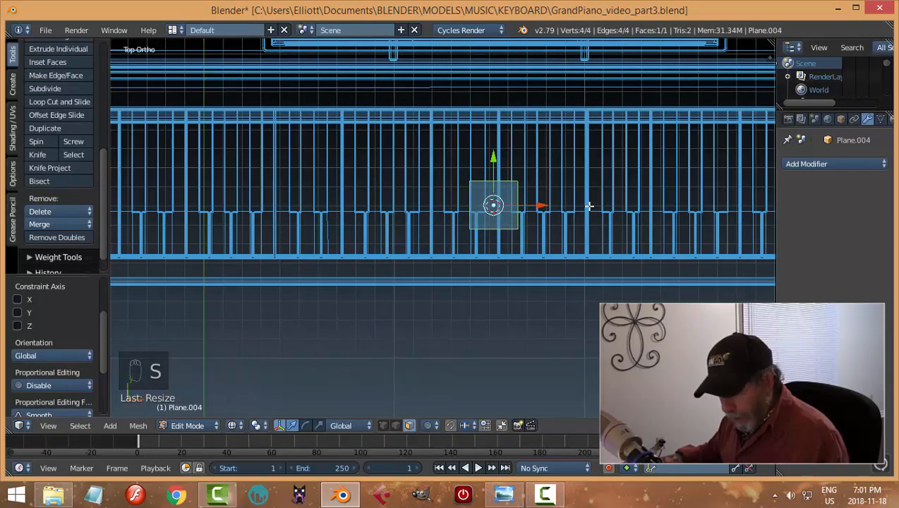
key(z)
click(592, 284)
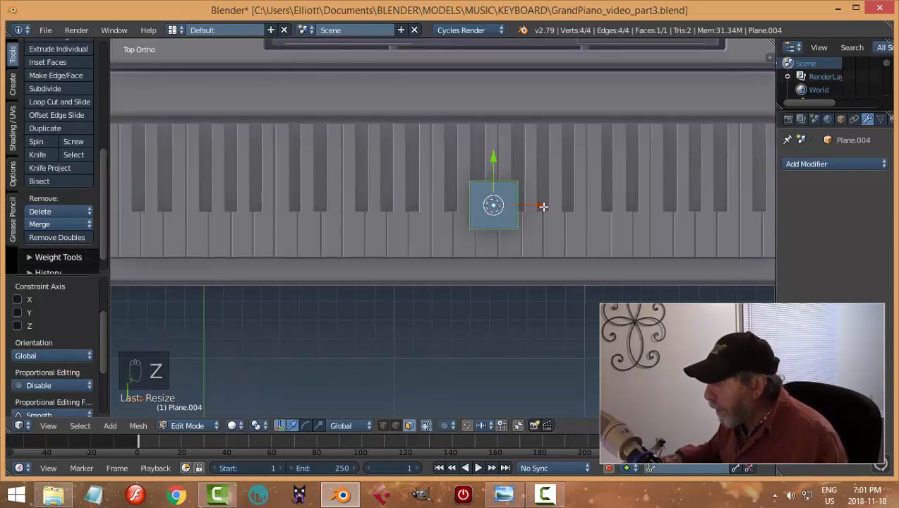
Move the square over a black-key gap and scale it along X to match the gap's width.
drag(544, 206, 528, 205)
drag(487, 161, 494, 99)
scroll(586, 148, up, 3)
shift+middle_drag(586, 148, 490, 262)
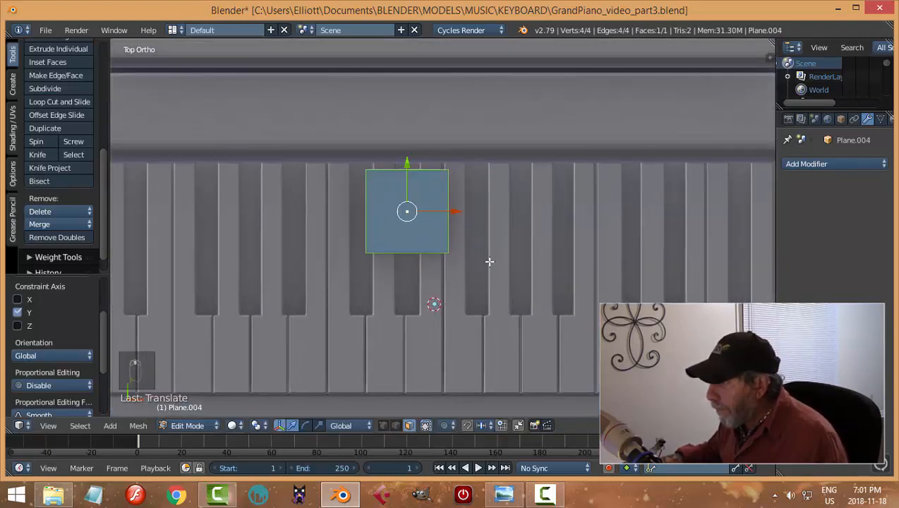
scroll(492, 258, up, 1)
key(s)
key(x)
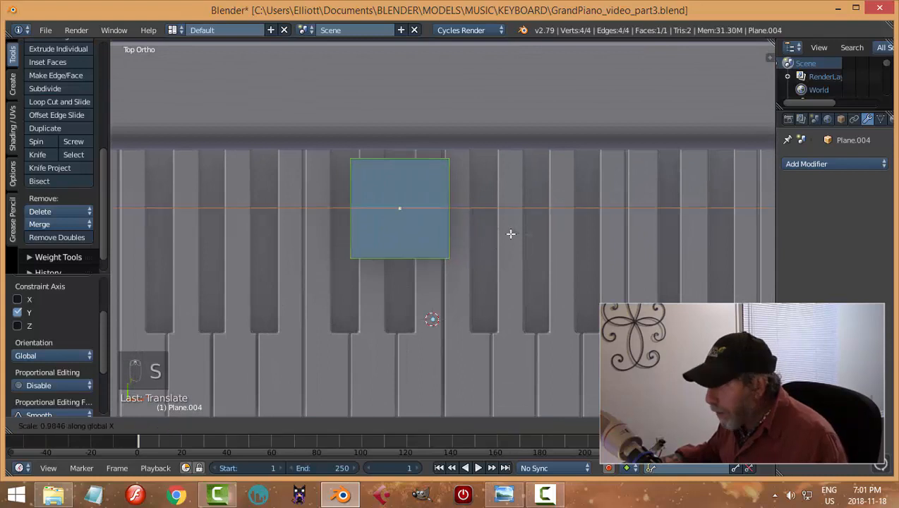
click(429, 231)
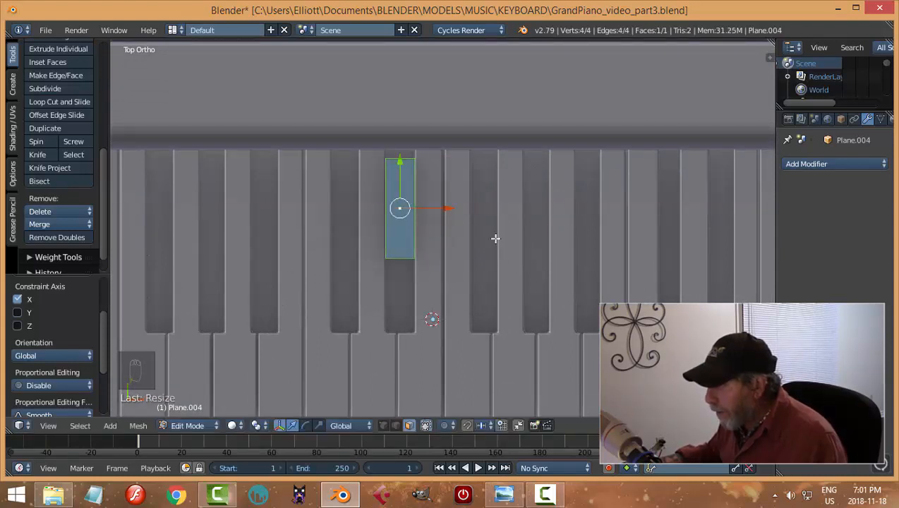
Lower the narrow strip toward the keys and move its back and front edges along Y to span the gap's full length.
middle_drag(507, 241, 437, 155)
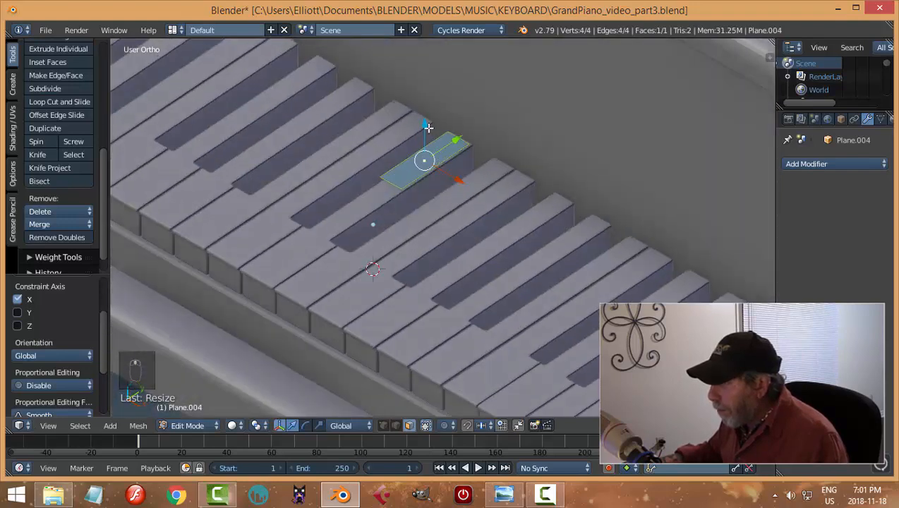
drag(428, 128, 437, 154)
middle_drag(507, 189, 514, 177)
key(a)
key(ctrl+Tab)
click(481, 163)
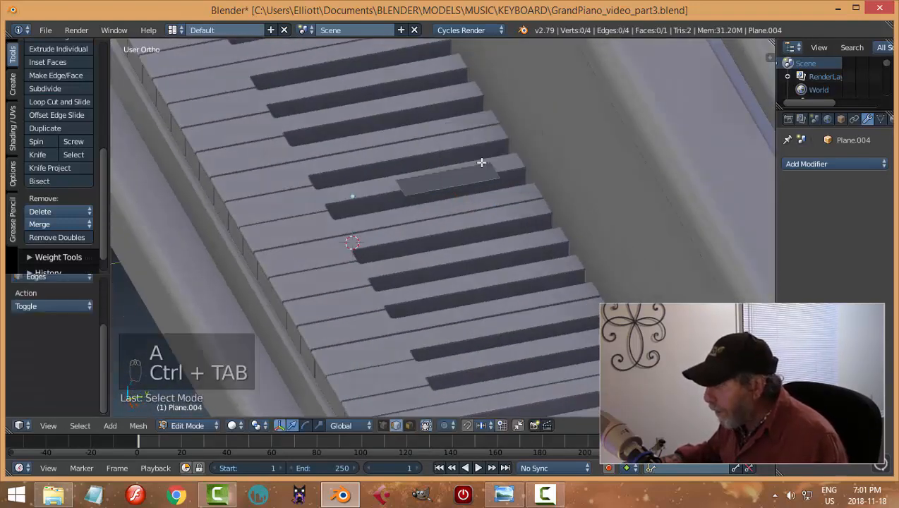
drag(547, 169, 575, 163)
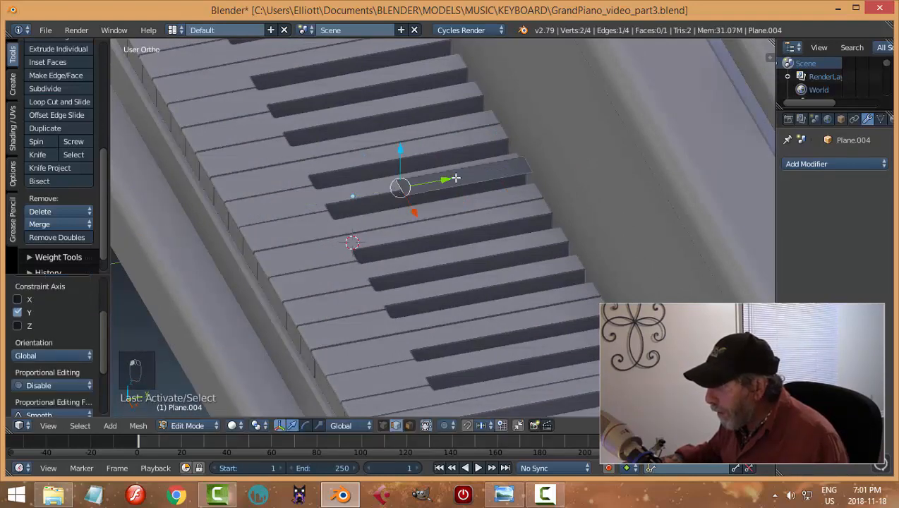
drag(455, 178, 379, 197)
key(KP_7)
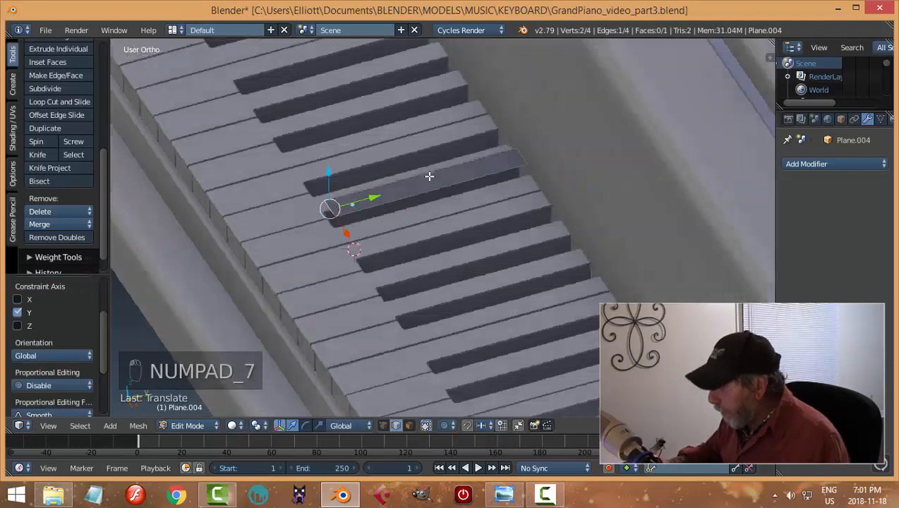
Select the whole strip and extrude it upward about 0.07 to form the black key's block.
middle_drag(455, 279, 455, 237)
key(a)
key(a)
key(a)
key(e)
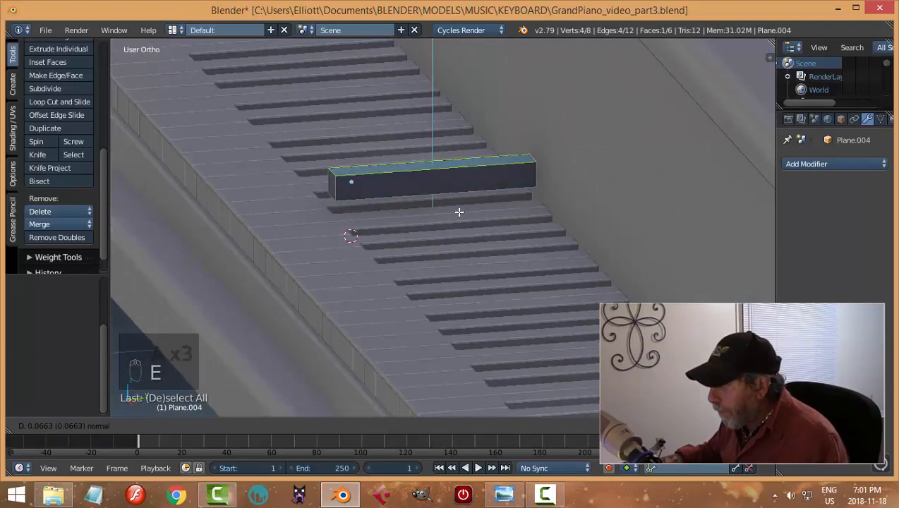
click(460, 211)
Move the block's upper front edge back along Y to give the black key a sloped front.
key(a)
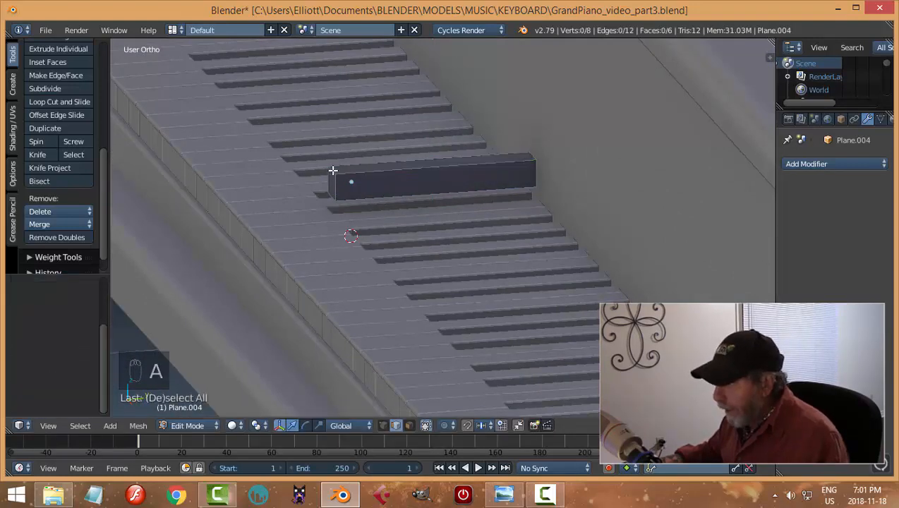
middle_drag(421, 197, 400, 211)
drag(394, 158, 412, 197)
key(a)
Return to object mode and lower the black key along Z into its gap between the white keys.
key(Tab)
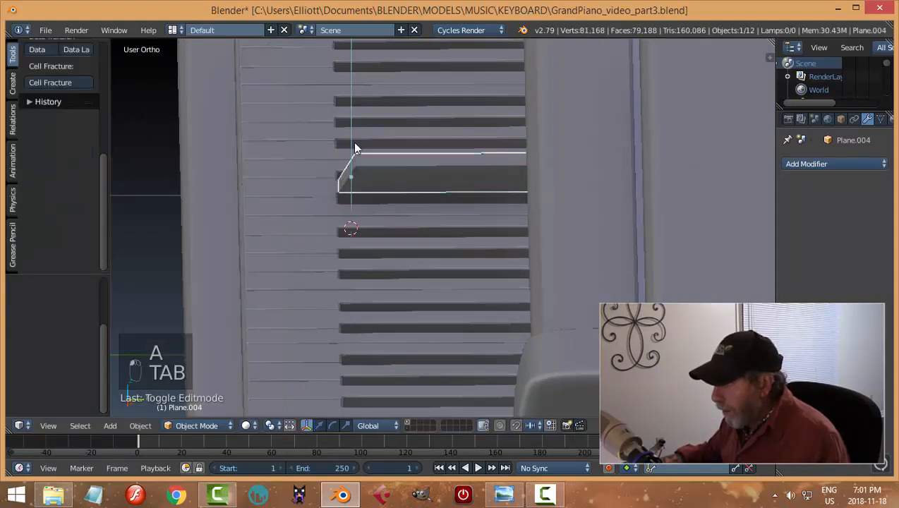
drag(355, 143, 355, 184)
middle_drag(355, 184, 531, 258)
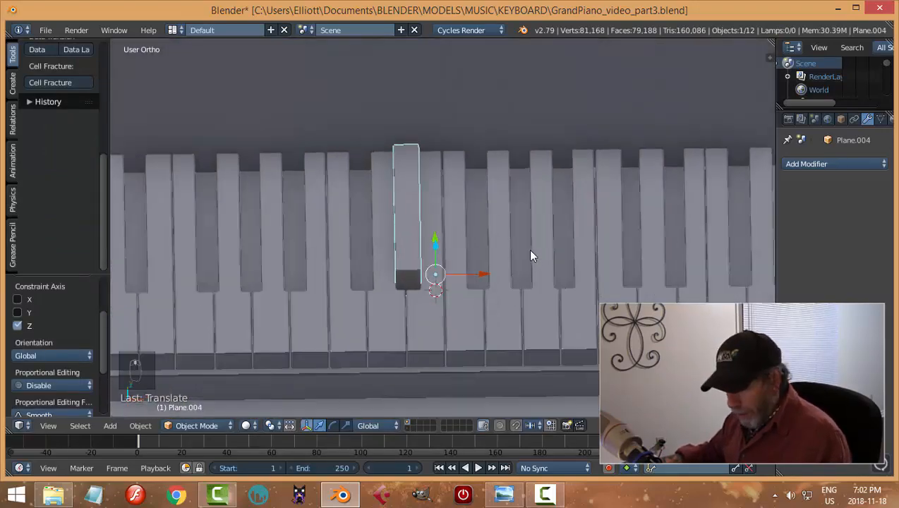
Duplicate the black key twice along X, placing the copies in the next two gaps between the white keys.
key(shift+d)
key(x)
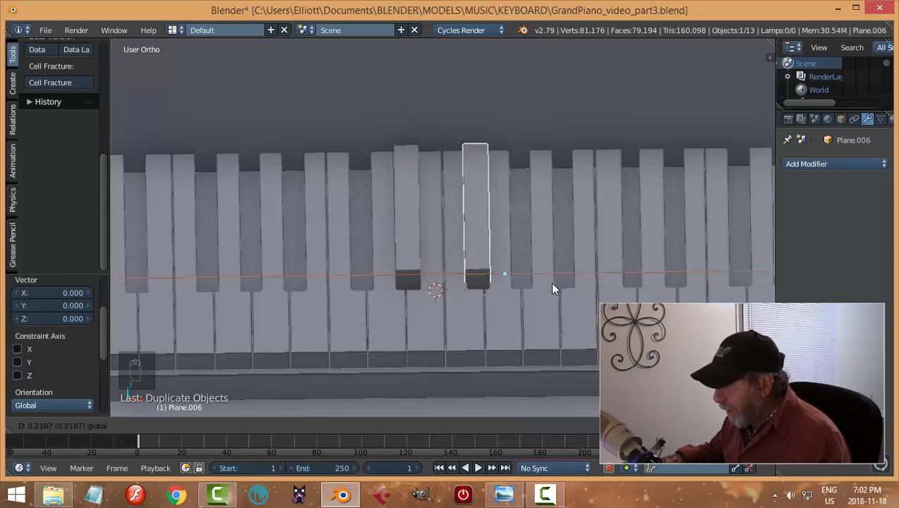
click(552, 288)
middle_drag(625, 275, 597, 269)
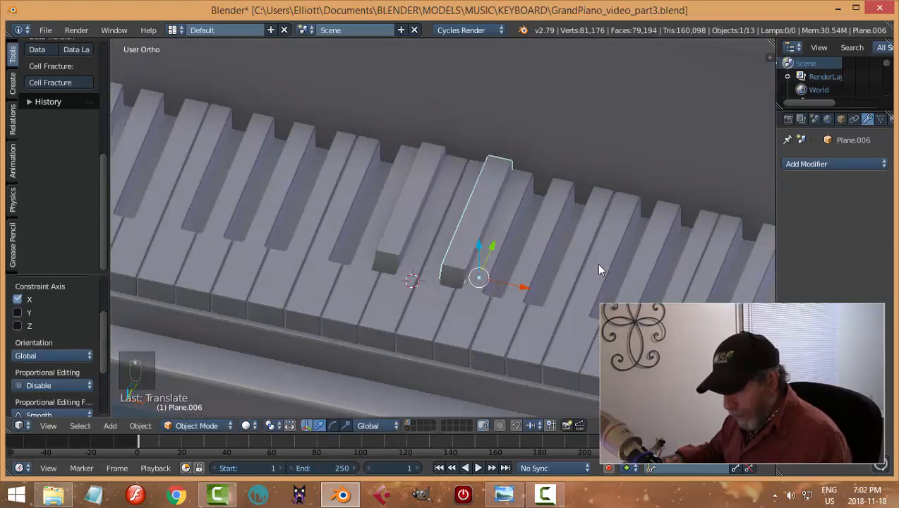
key(shift+d)
key(x)
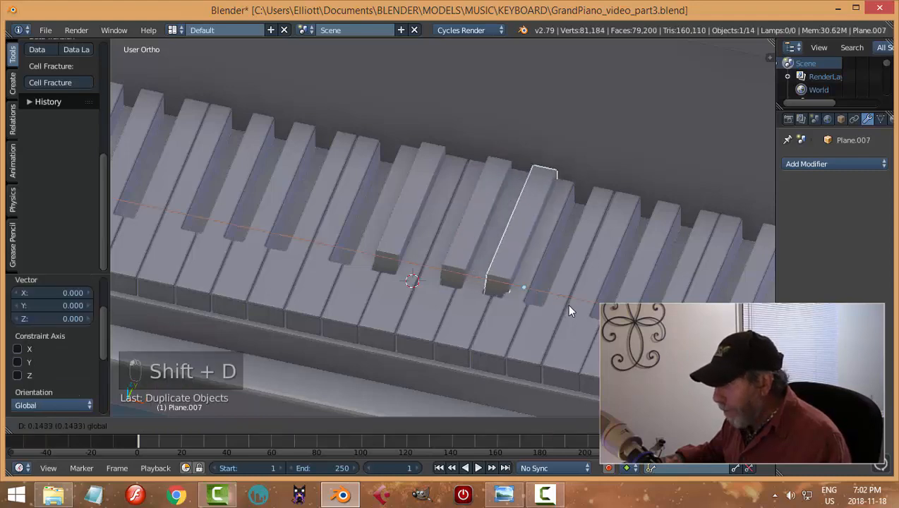
click(563, 301)
middle_drag(563, 301, 522, 290)
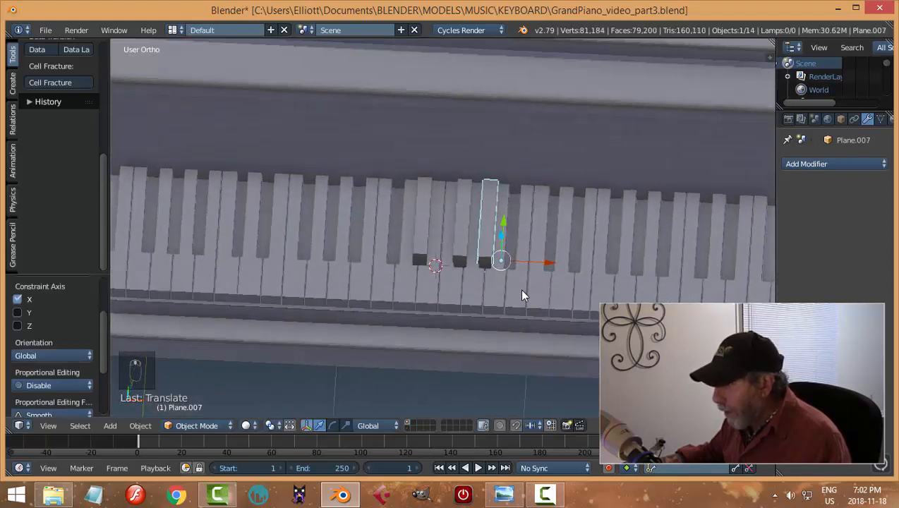
Set the newest black key's origin to its geometry.
scroll(522, 295, up, 4)
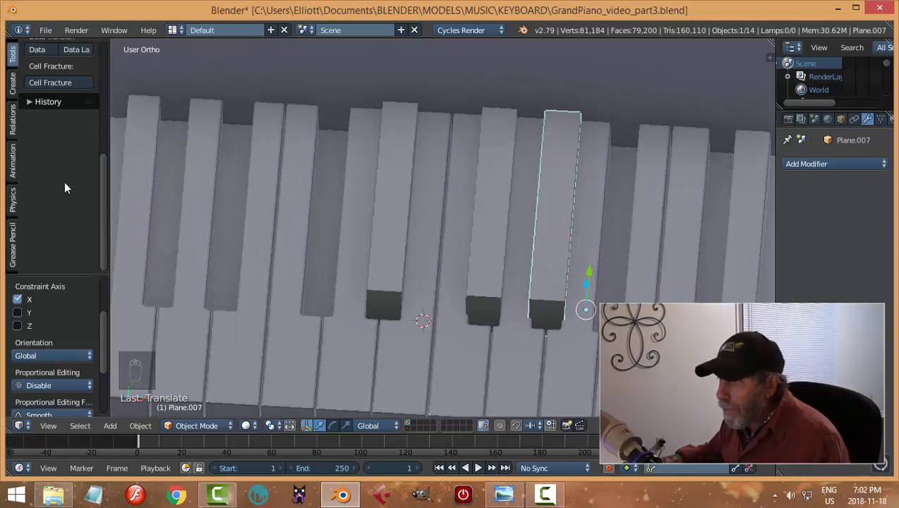
scroll(64, 180, up, 5)
click(66, 210)
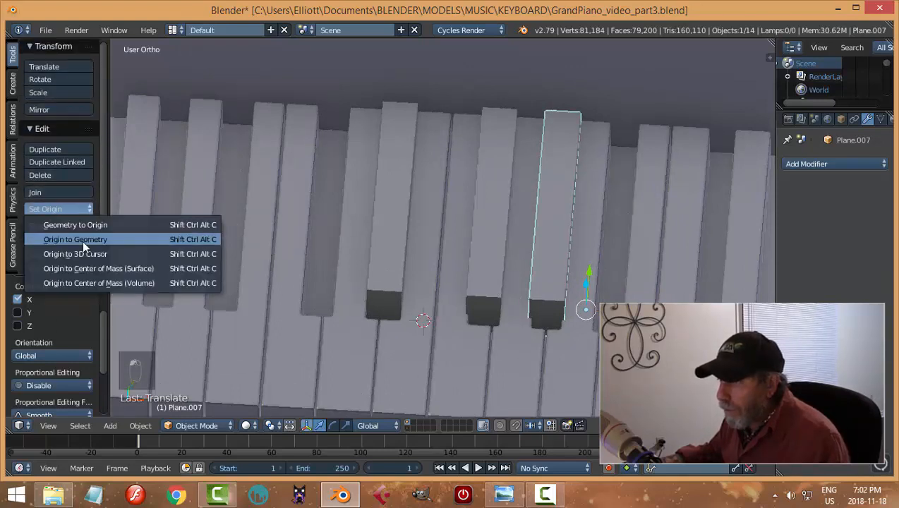
click(82, 240)
In edit mode, narrow the newest black key's whole mesh along X to about 0.90, then return to object mode.
key(Tab)
key(a)
key(a)
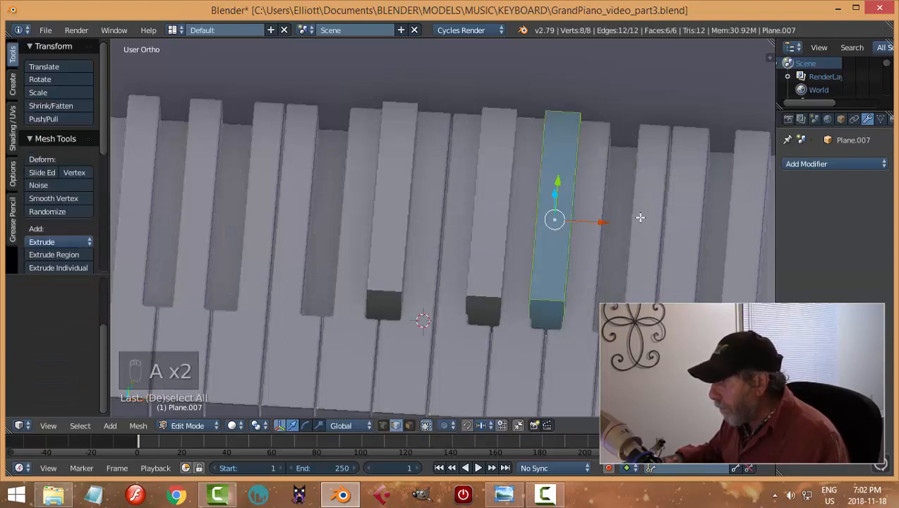
key(KP_7)
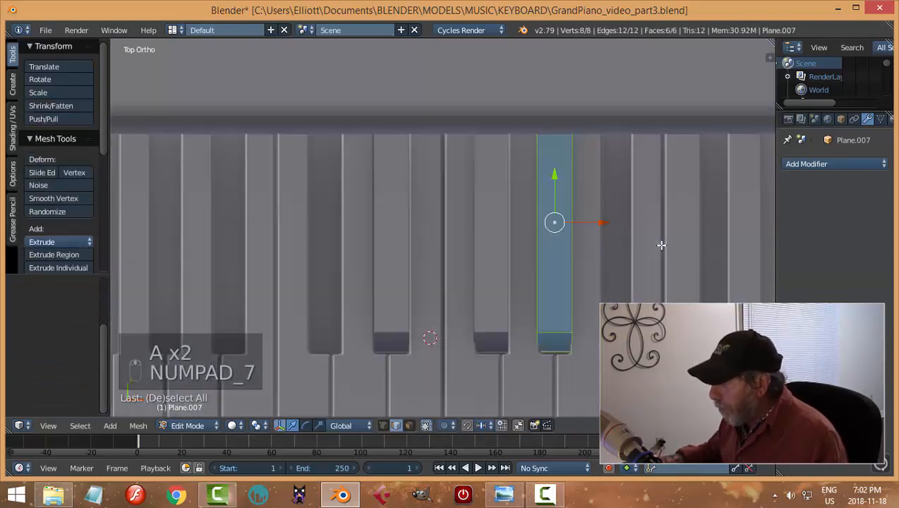
key(s)
key(x)
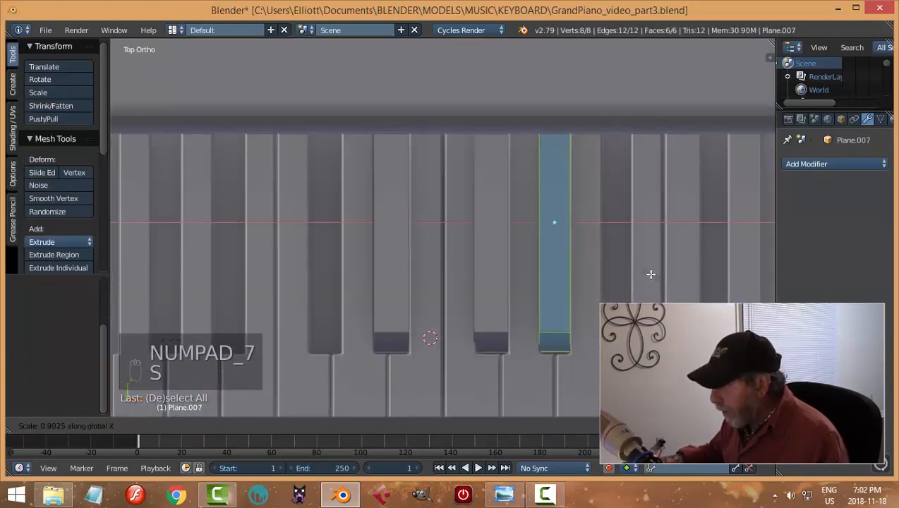
click(648, 274)
key(a)
middle_drag(647, 274, 587, 237)
key(Tab)
Delete the two wider black keys, keeping only the narrowed one.
middle_drag(488, 237, 474, 224)
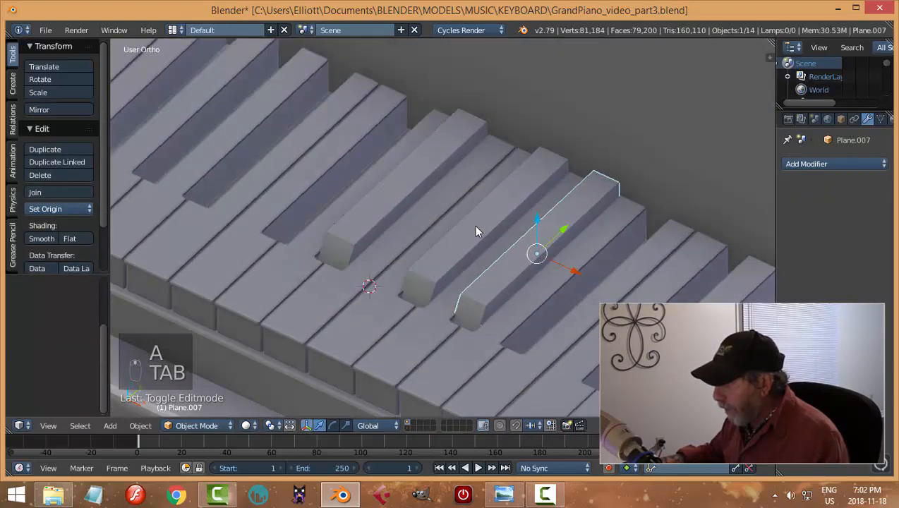
right_click(462, 231)
key(x)
click(464, 230)
right_click(408, 184)
key(x)
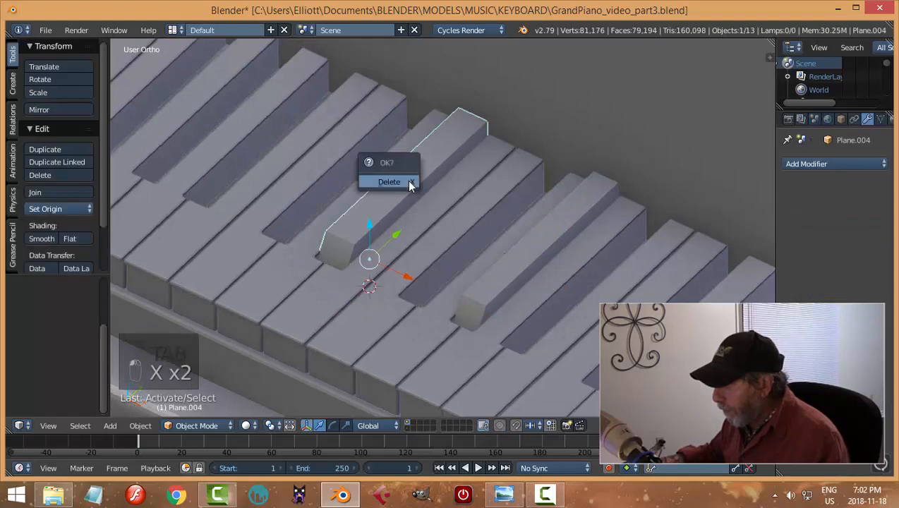
click(408, 185)
Add a Bevel modifier to the remaining black key with width 0.005 and 2 segments.
right_click(534, 268)
middle_drag(534, 267, 446, 213)
scroll(521, 245, up, 3)
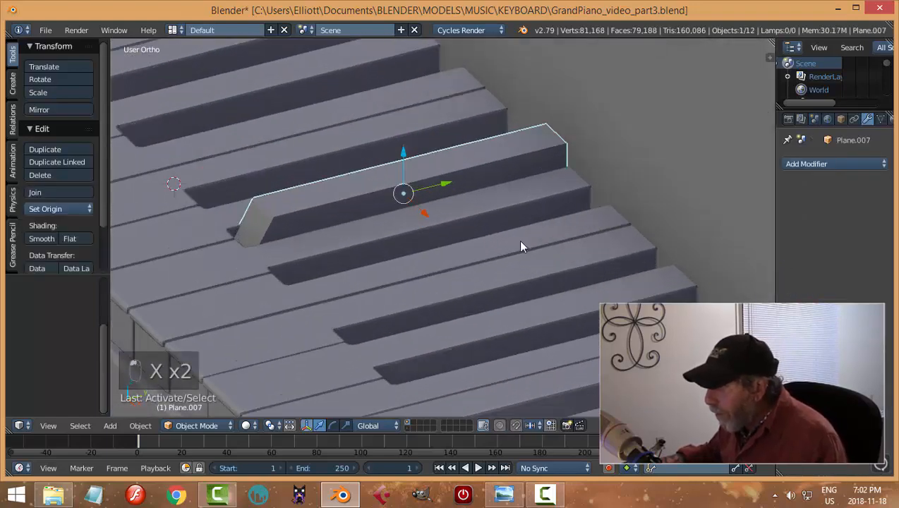
click(812, 163)
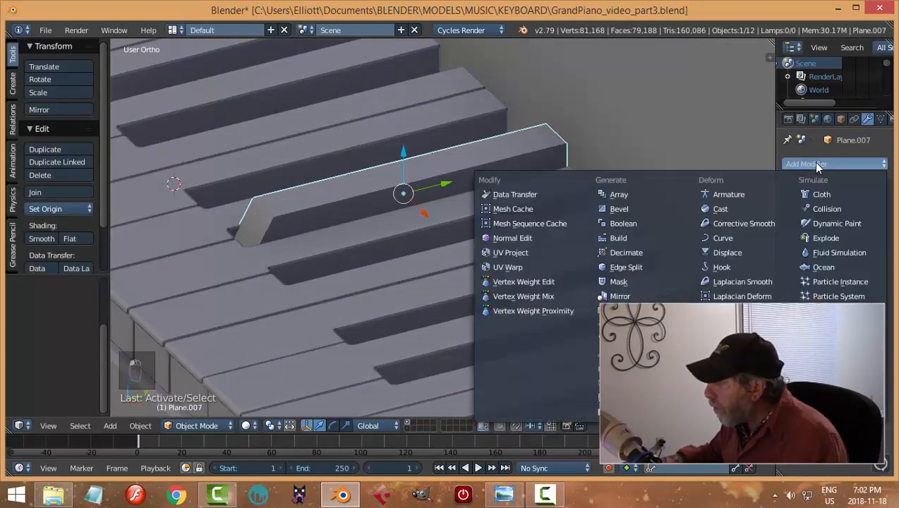
click(630, 209)
click(821, 237)
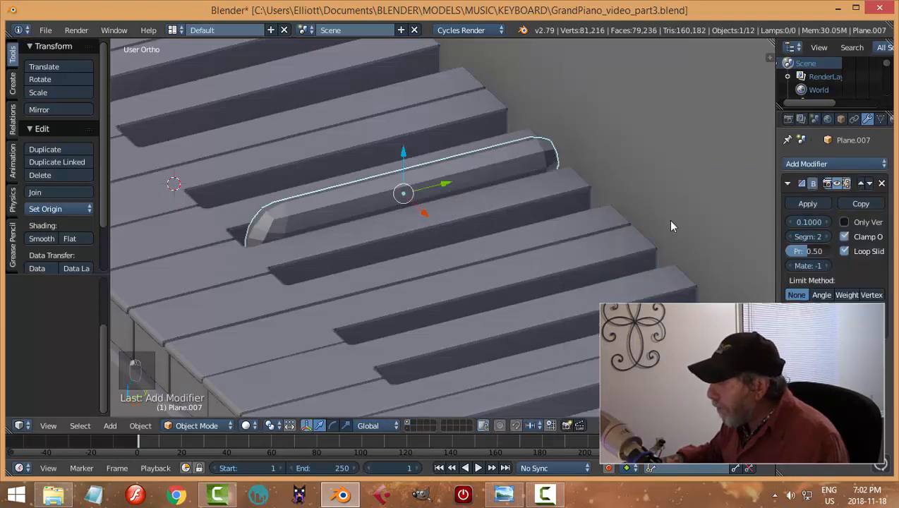
drag(808, 223, 788, 223)
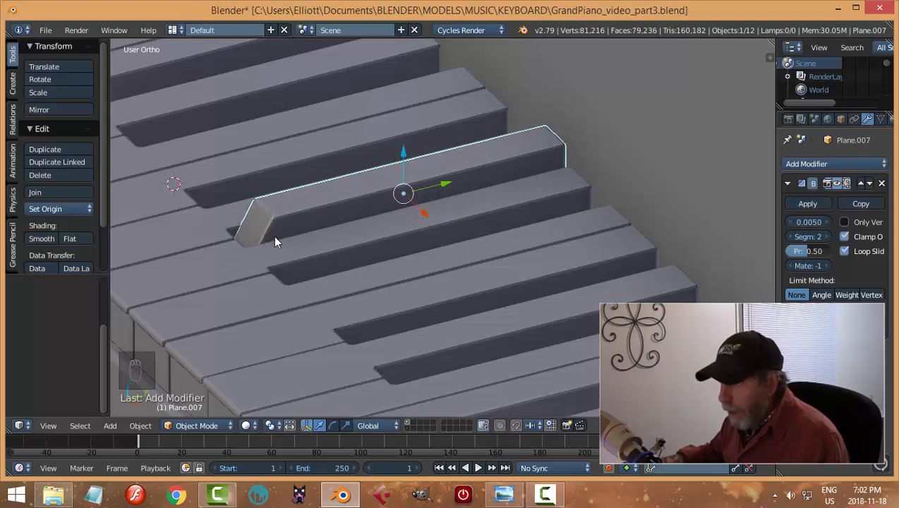
Try smooth shading on the black key, then restore flat shading and deselect it.
click(41, 238)
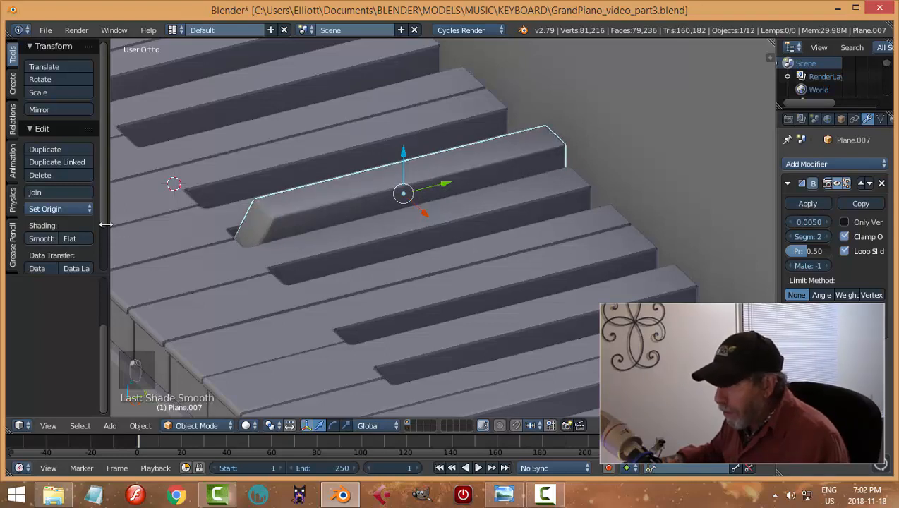
click(84, 240)
key(a)
From the top view, duplicate the beveled black key along negative X into the adjacent gap.
scroll(317, 221, down, 5)
middle_drag(318, 218, 443, 249)
key(KP_7)
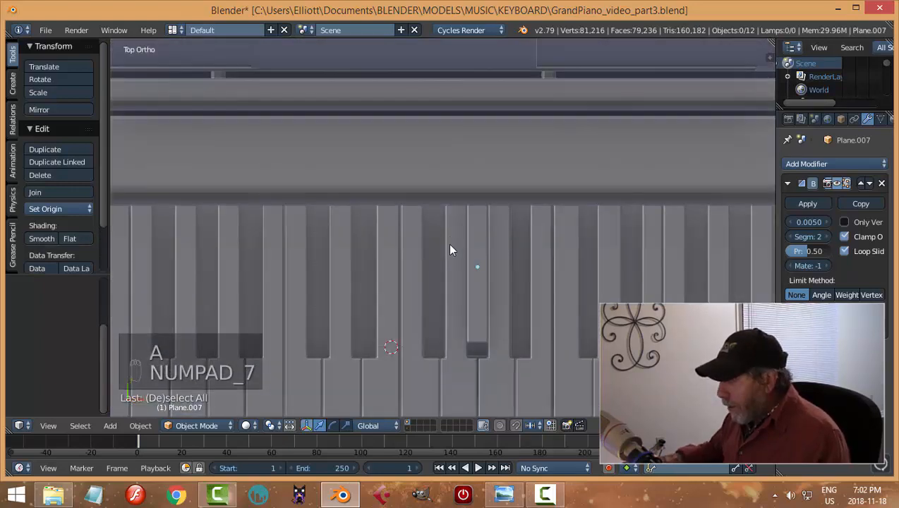
scroll(447, 247, down, 3)
scroll(452, 257, up, 3)
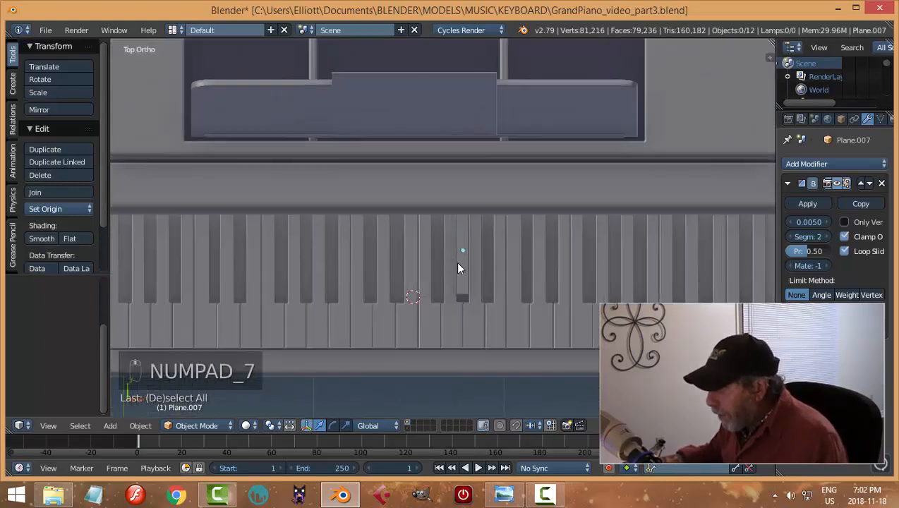
right_click(462, 271)
key(shift+d)
click(462, 266)
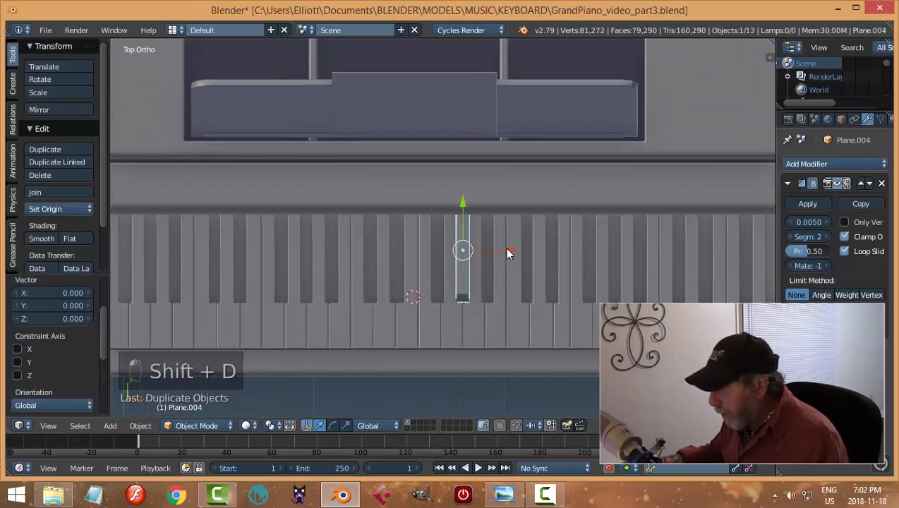
drag(507, 249, 480, 264)
scroll(486, 274, up, 1)
Duplicate the newest black key along negative X by about 0.22, then that copy by about 0.13, filling the next pair of gaps.
key(ctrl+z)
key(shift+d)
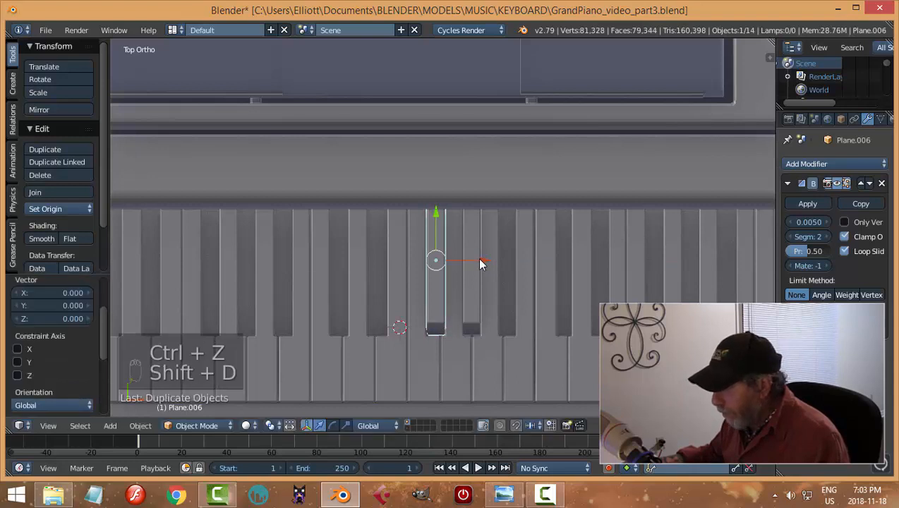
key(shift+d)
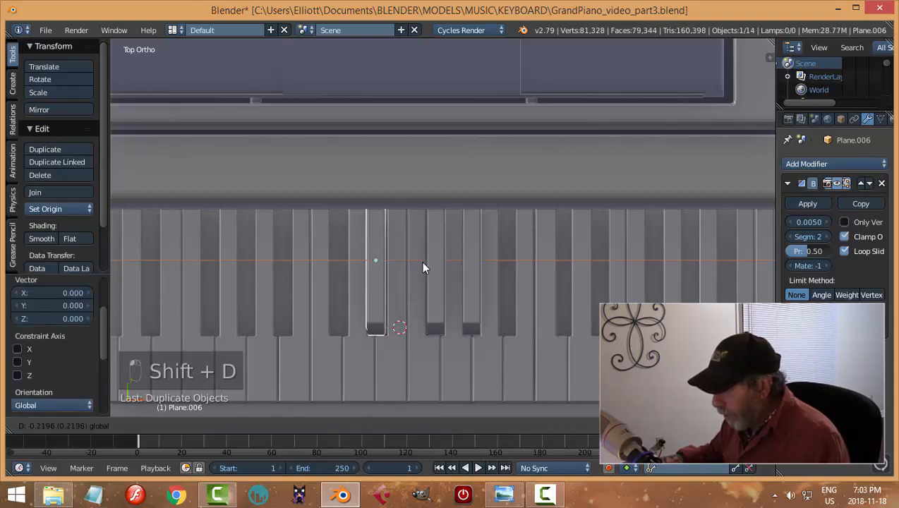
click(423, 265)
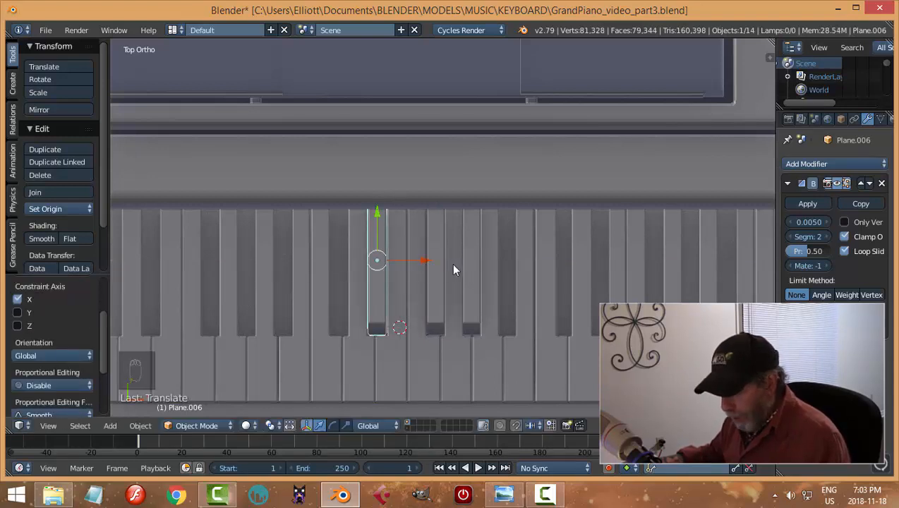
key(shift+d)
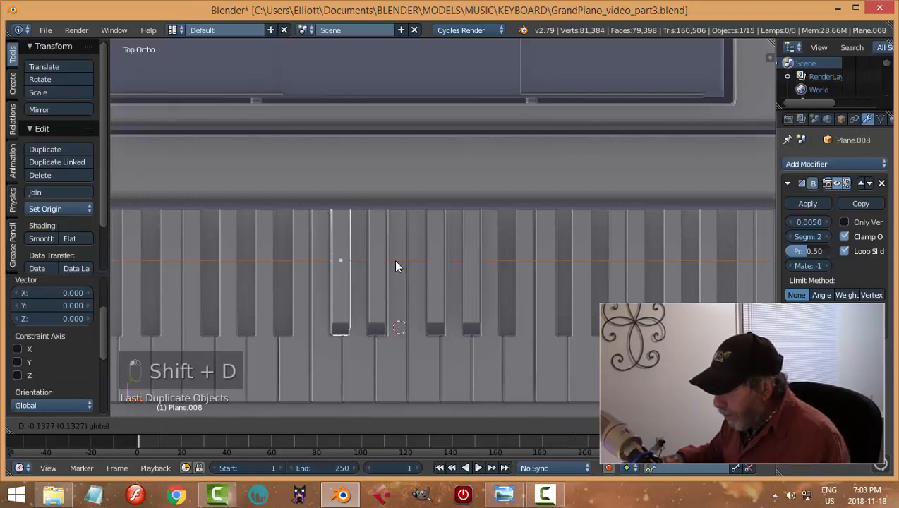
click(395, 262)
Continue duplicating the black key along negative X to fill the next group of three gaps.
key(shift+d)
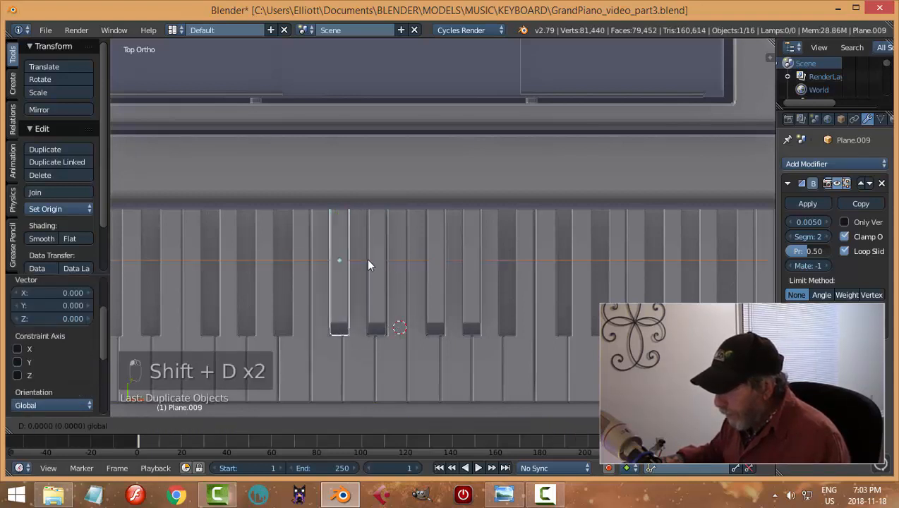
click(334, 260)
scroll(350, 300, up, 2)
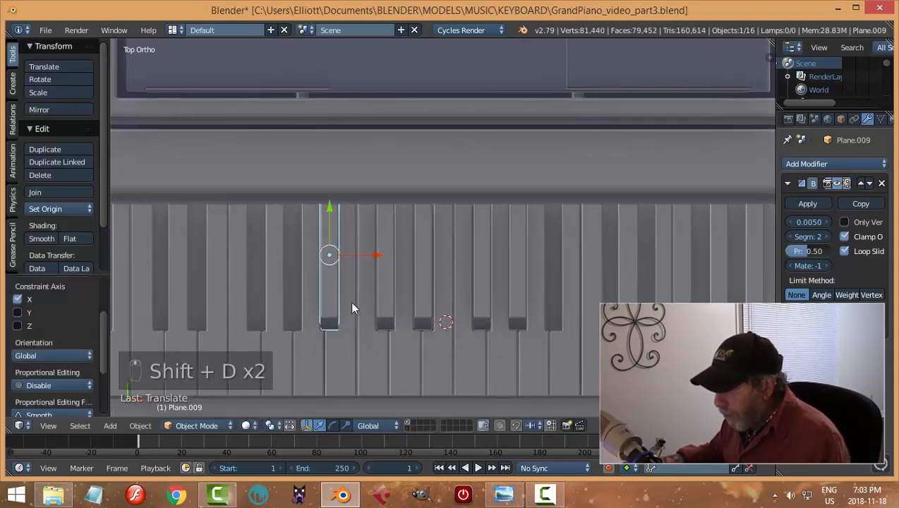
key(shift+d)
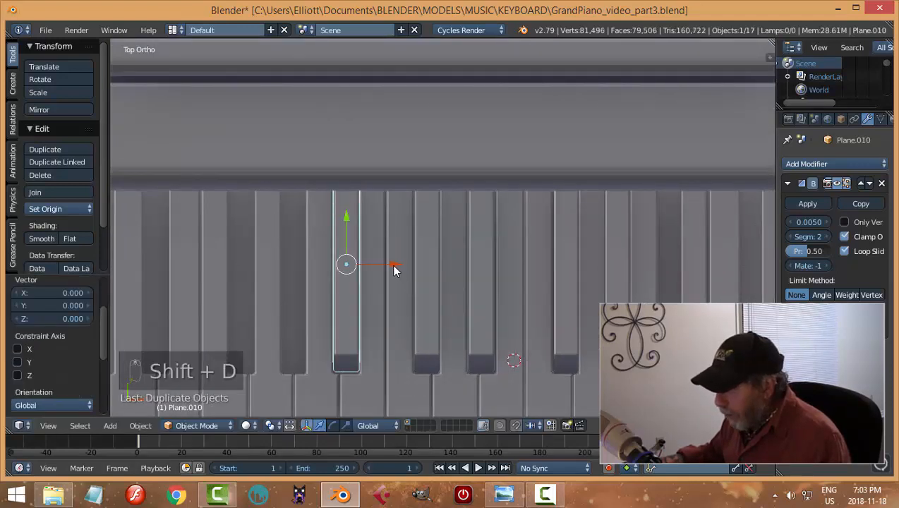
click(340, 268)
shift+middle_drag(323, 324, 428, 311)
key(shift+d)
right_click(434, 311)
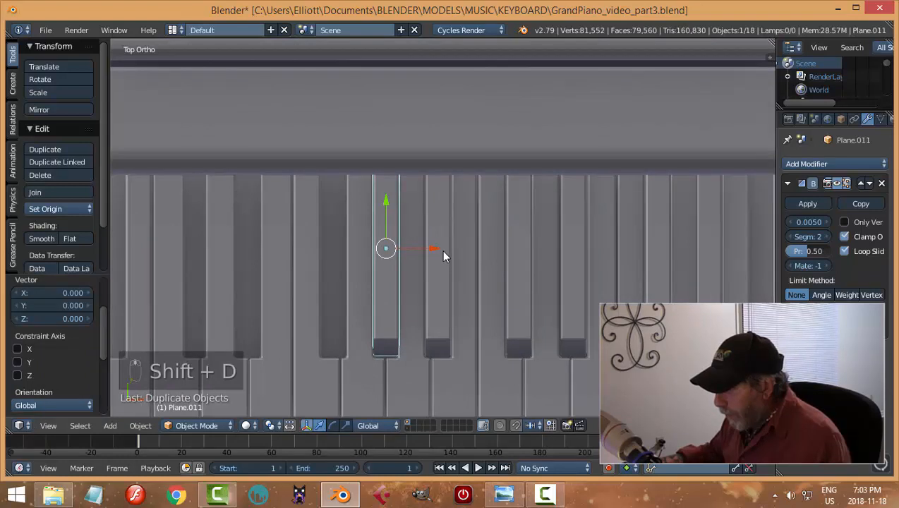
drag(443, 256, 385, 261)
Duplicate the last black key twice more along negative X to fill the following pair of gaps.
shift+middle_drag(385, 276, 444, 311)
key(shift+d)
right_click(452, 301)
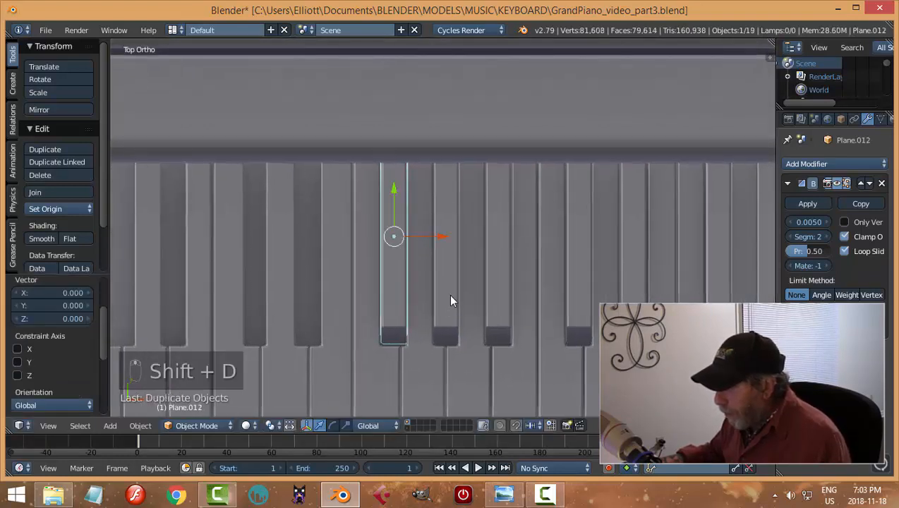
drag(442, 242, 352, 252)
shift+middle_drag(352, 252, 436, 320)
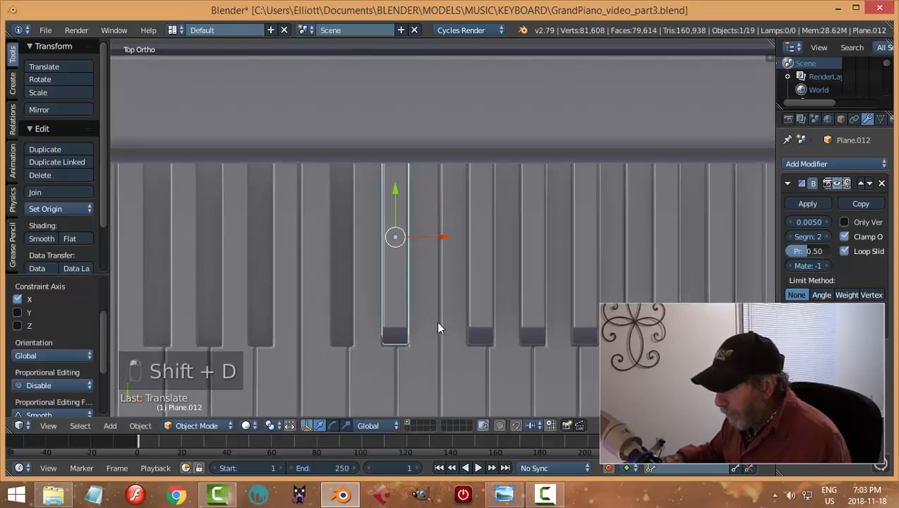
key(shift+d)
right_click(452, 321)
drag(444, 237, 393, 252)
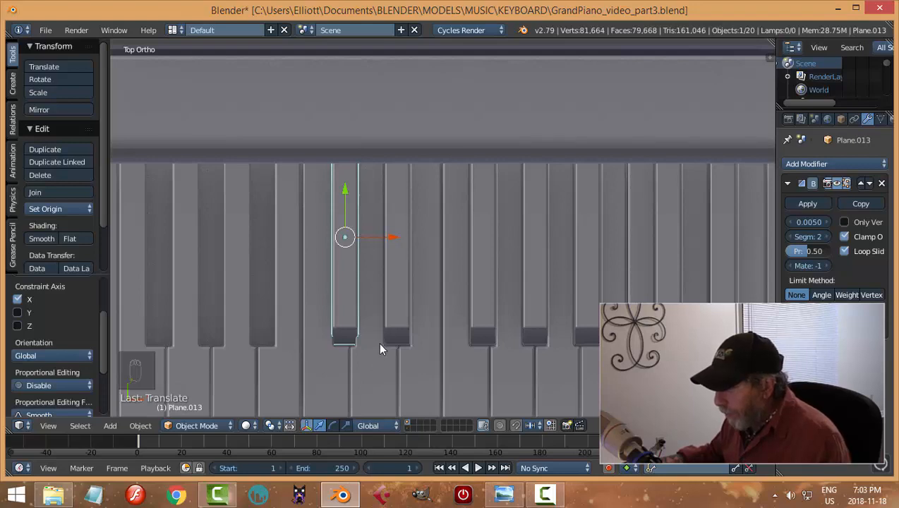
Select the white keys object and open its mesh for editing.
scroll(380, 348, down, 1)
scroll(383, 355, up, 2)
shift+middle_drag(392, 287, 392, 157)
scroll(377, 288, up, 2)
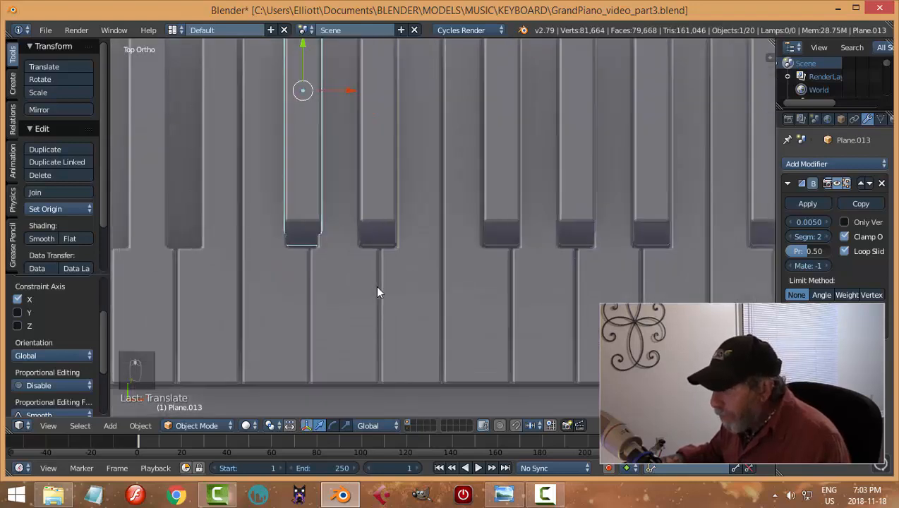
middle_drag(356, 288, 348, 202)
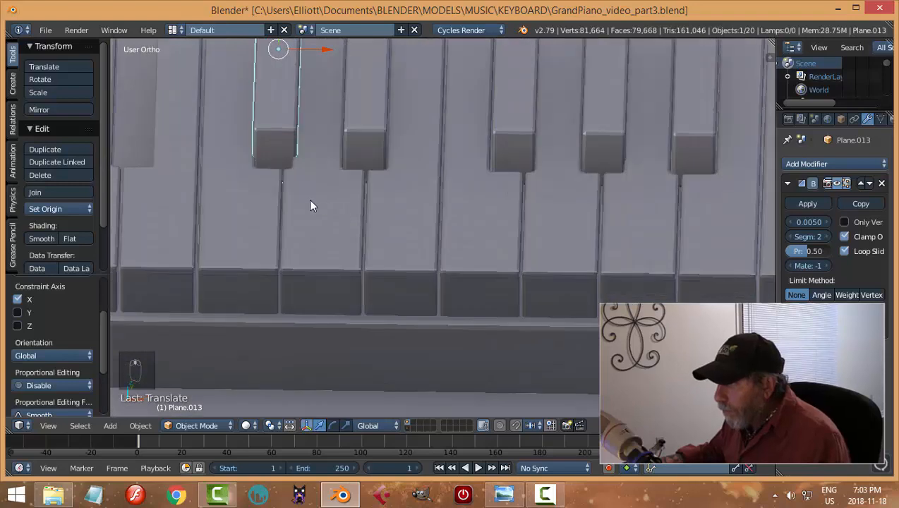
right_click(351, 201)
key(Tab)
click(438, 205)
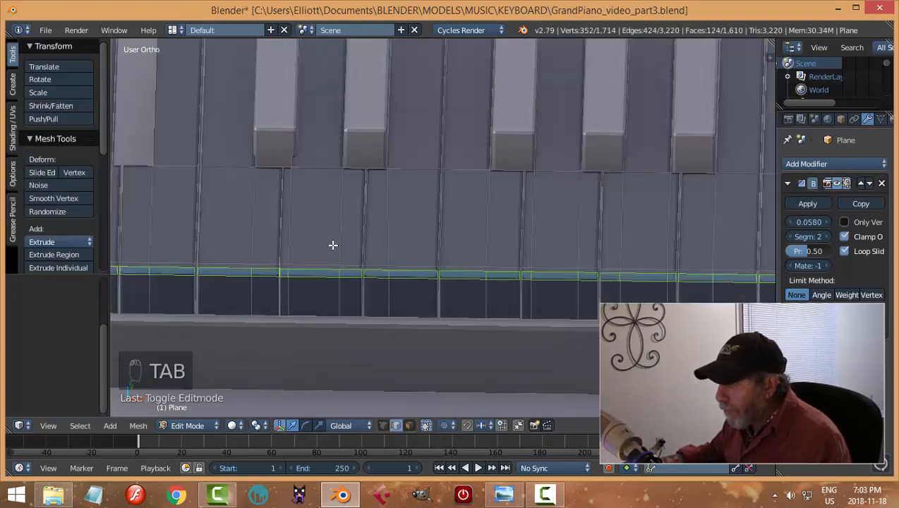
Clear the selection, show the mesh in wireframe from above, and try loop-selecting the edge beside the leftmost beveled black key.
key(a)
key(a)
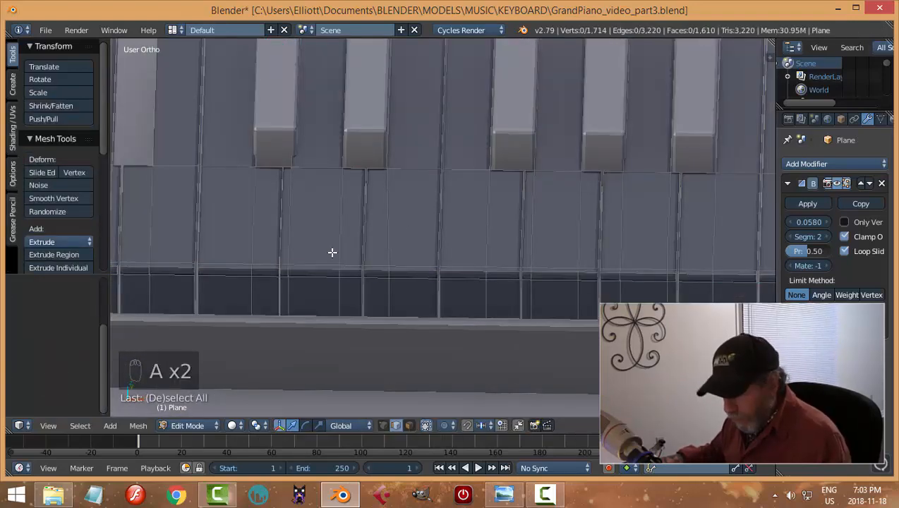
key(z)
click(445, 256)
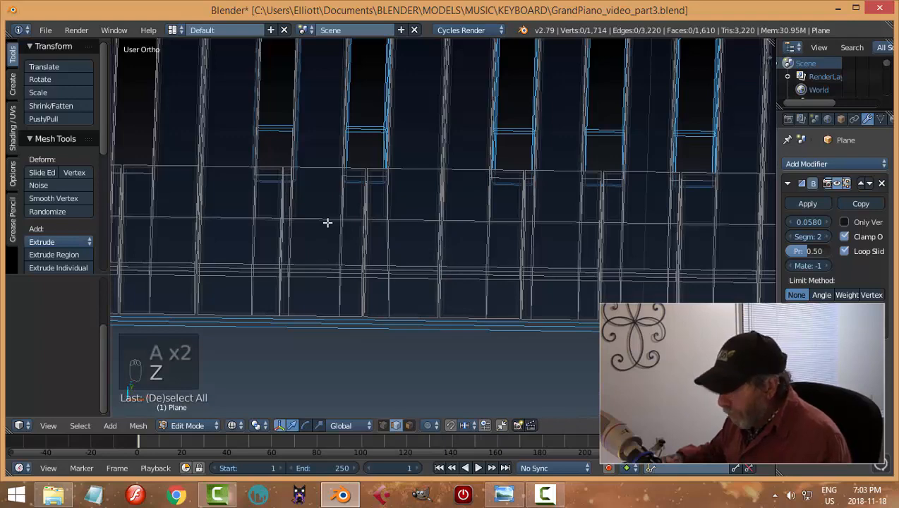
key(KP_7)
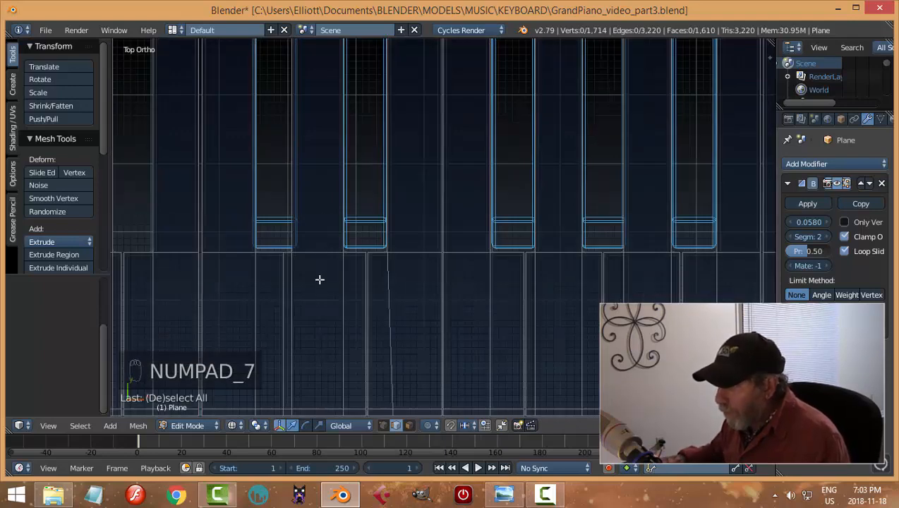
alt+right_click(292, 216)
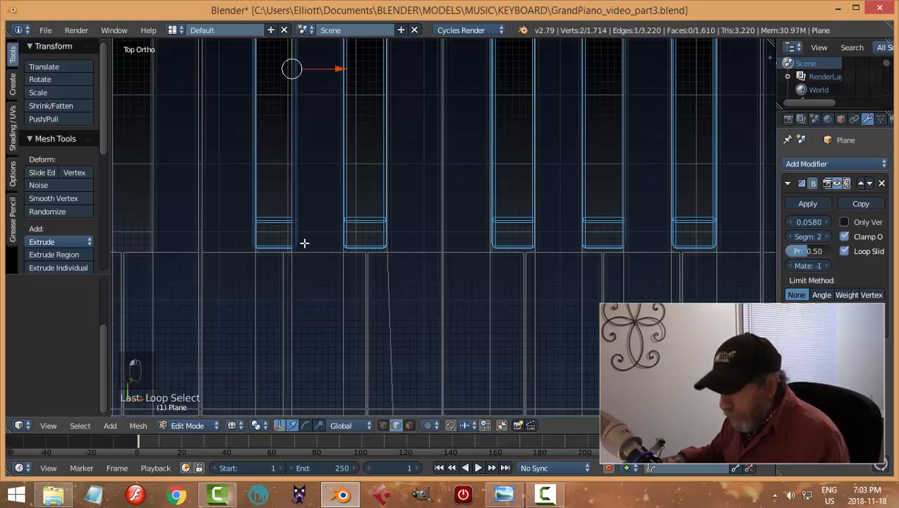
key(a)
Switch to vertex selection and box-select the vertex column beneath the right side of the leftmost beveled black key.
scroll(331, 262, down, 5)
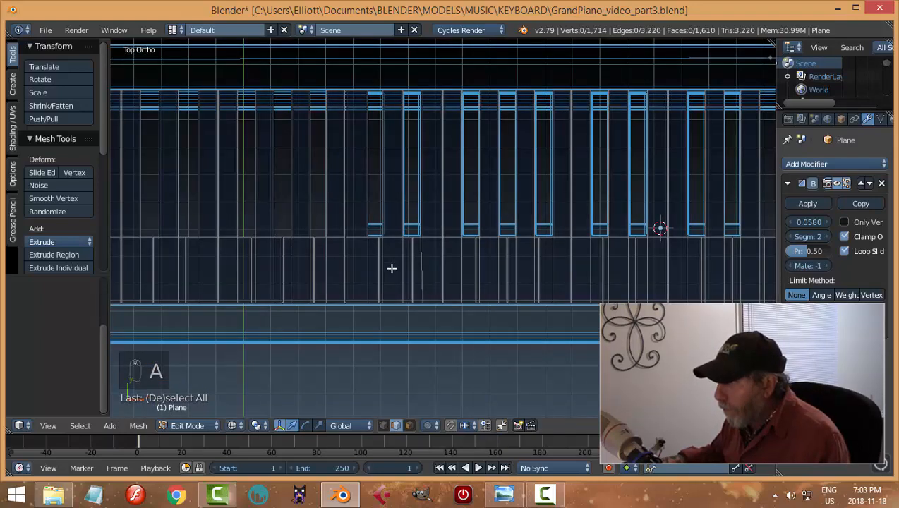
key(ctrl+Tab)
click(373, 257)
key(b)
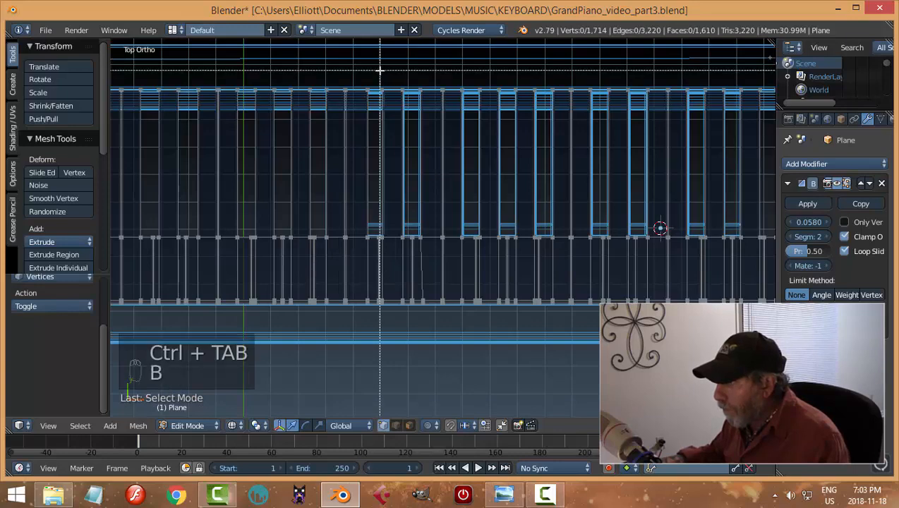
drag(379, 70, 393, 317)
scroll(421, 314, up, 1)
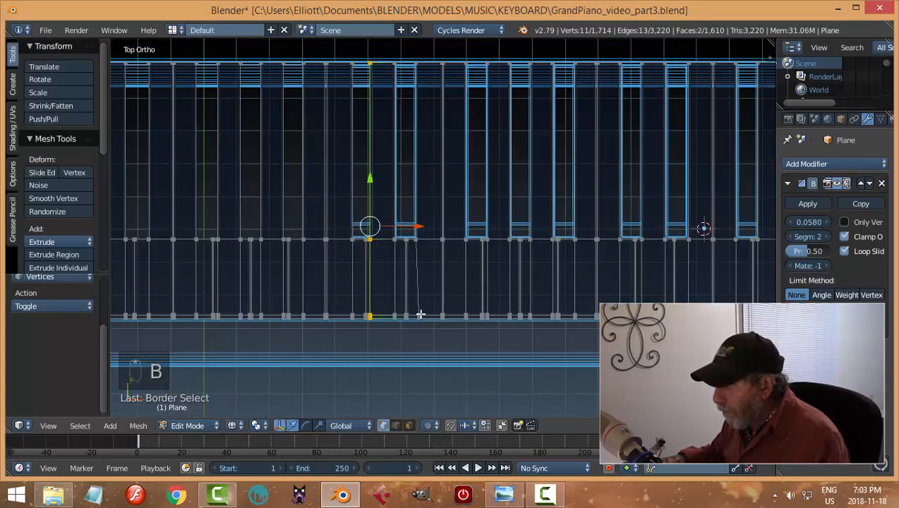
Add the adjacent vertex column to the selection, try shifting both along X, then undo the move and clear the selection.
scroll(420, 314, up, 2)
key(b)
drag(329, 226, 334, 338)
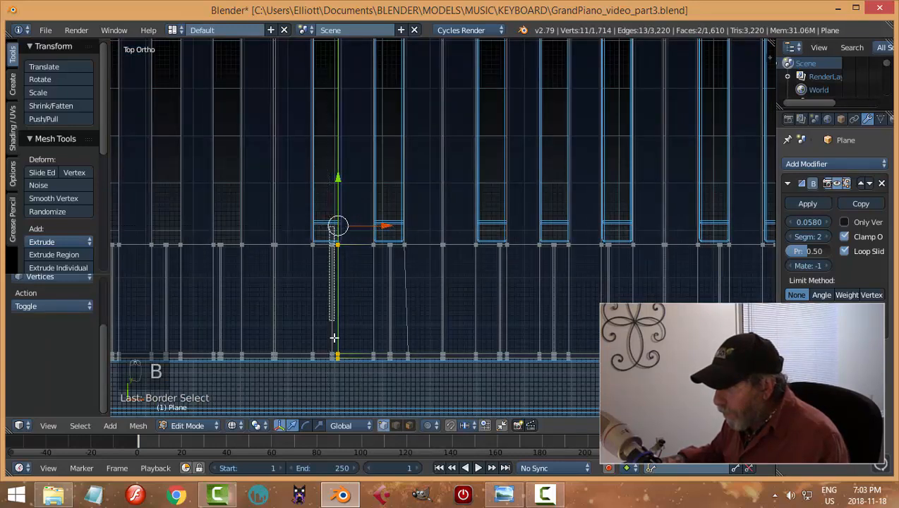
drag(334, 373, 336, 374)
drag(384, 281, 411, 297)
key(ctrl+z)
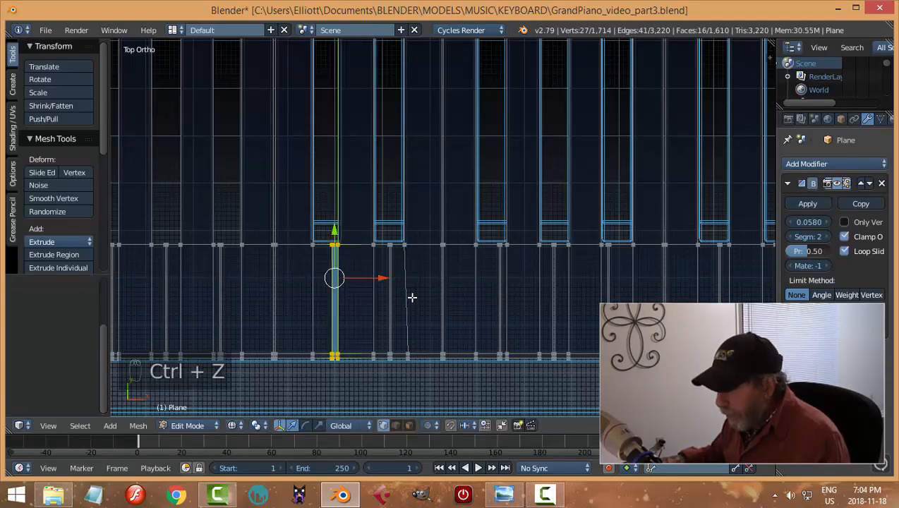
key(a)
Examine the white-key gaps from the front view and turn off the Bevel modifier's viewport display.
middle_drag(398, 367, 401, 256)
key(KP_1)
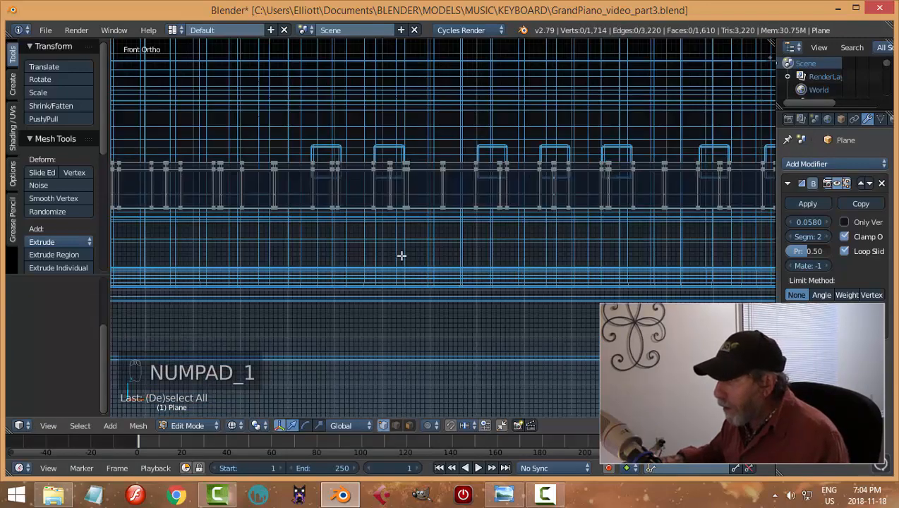
scroll(360, 202, up, 2)
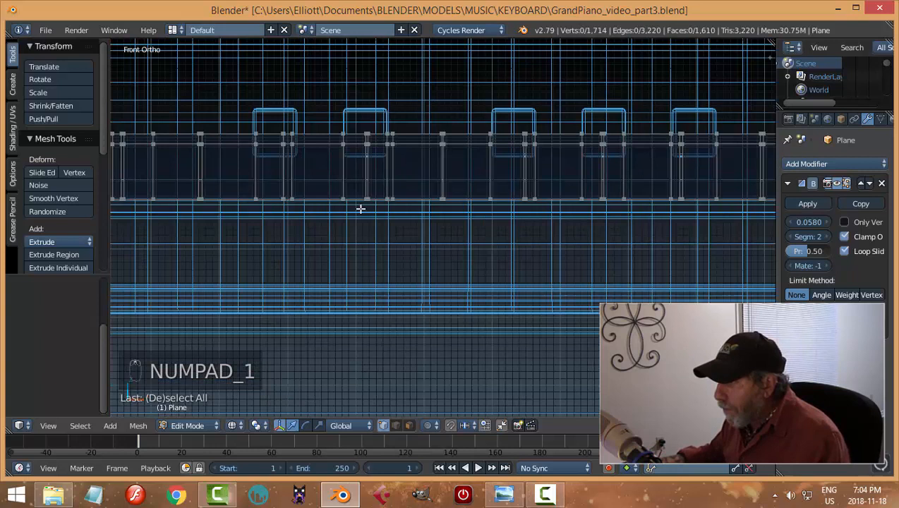
key(z)
click(325, 224)
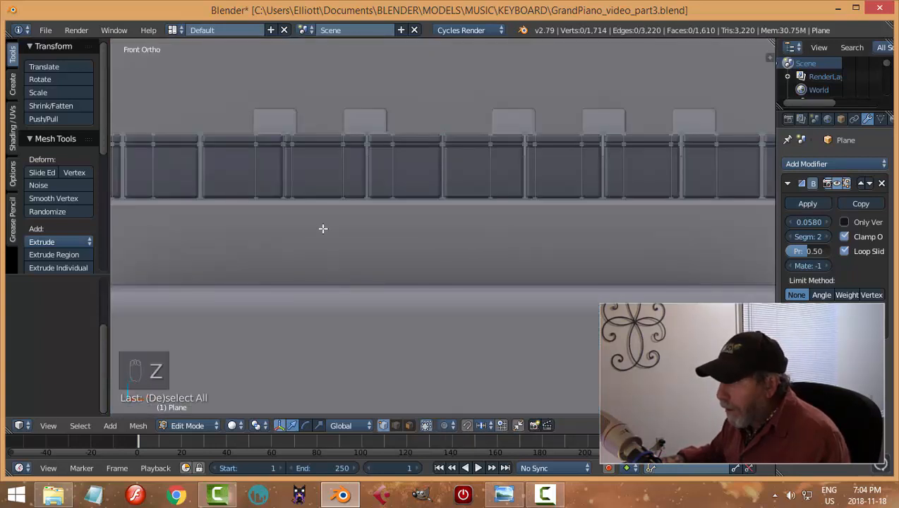
scroll(310, 154, up, 3)
shift+middle_drag(246, 110, 348, 229)
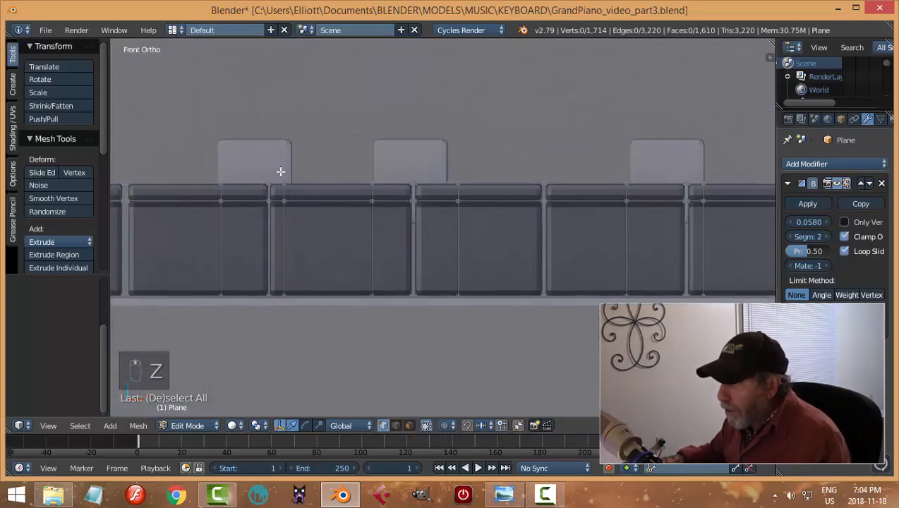
scroll(277, 202, up, 6)
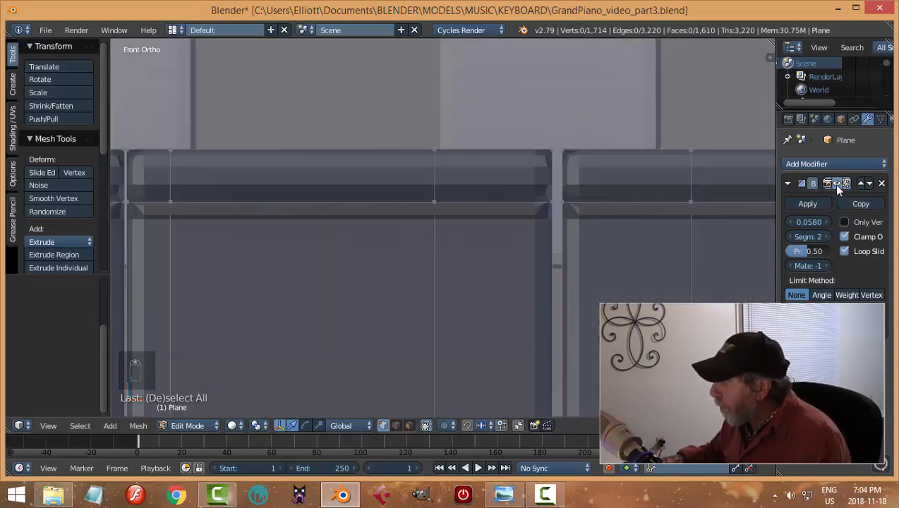
click(836, 183)
scroll(286, 199, up, 2)
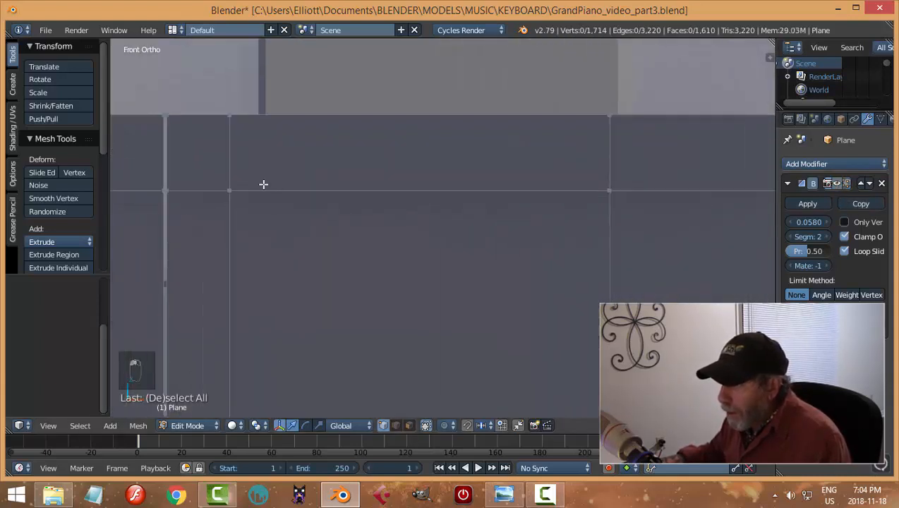
scroll(335, 197, down, 3)
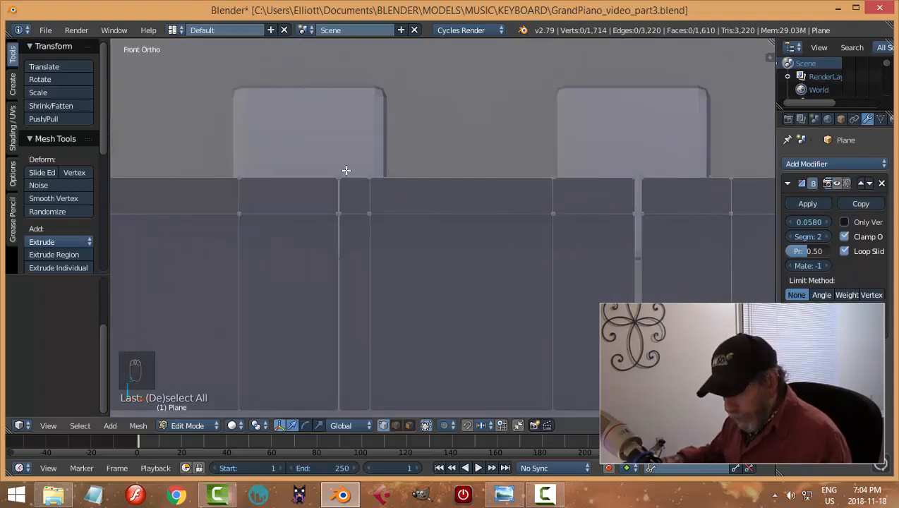
In front-view wireframe, box-select the vertex columns around the narrow gap beneath the leftmost beveled black key.
key(z)
click(386, 166)
key(b)
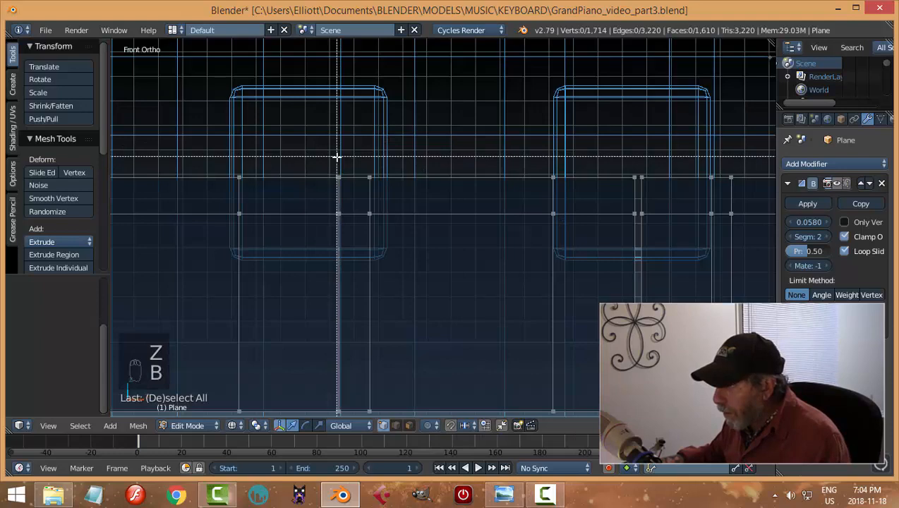
drag(337, 157, 385, 417)
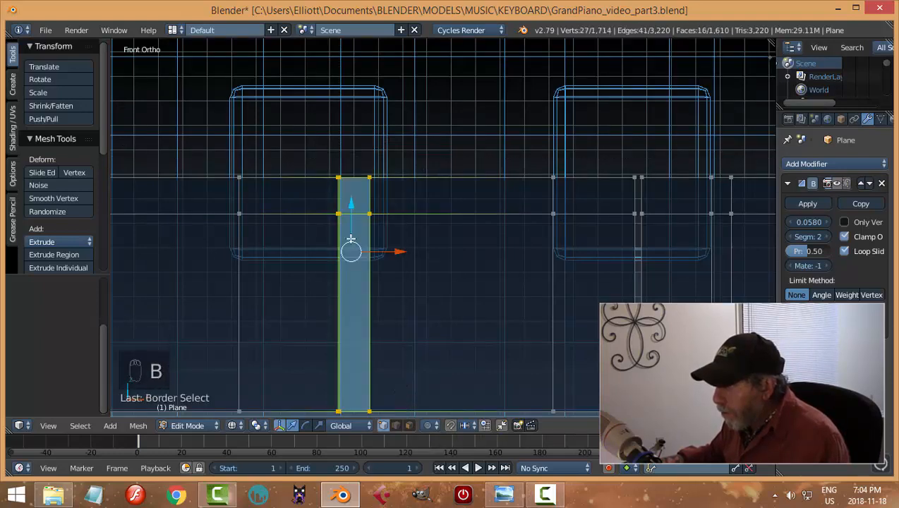
scroll(321, 191, up, 2)
key(b)
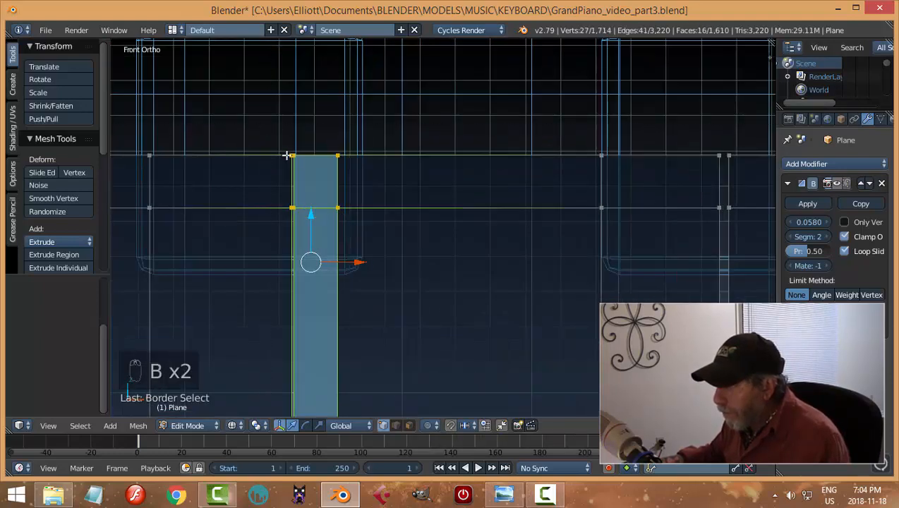
scroll(288, 155, down, 1)
shift+middle_drag(379, 212, 399, 141)
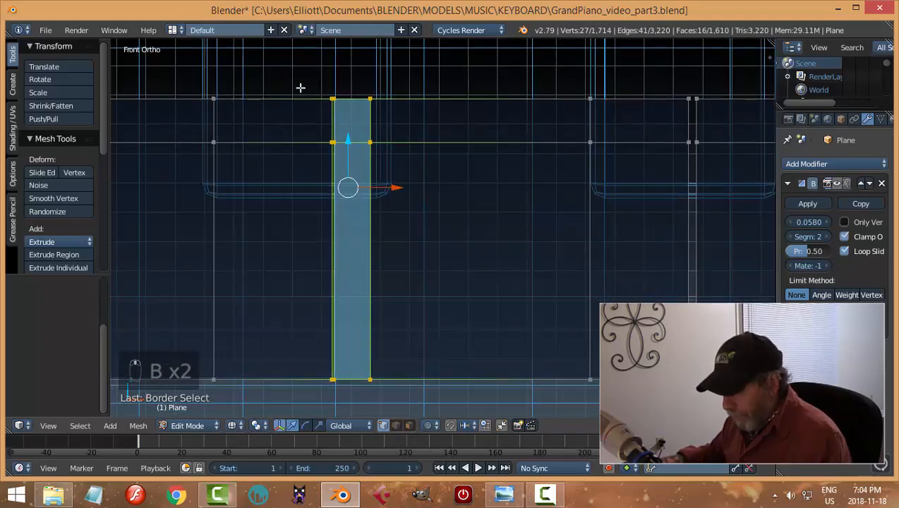
key(b)
drag(302, 79, 342, 390)
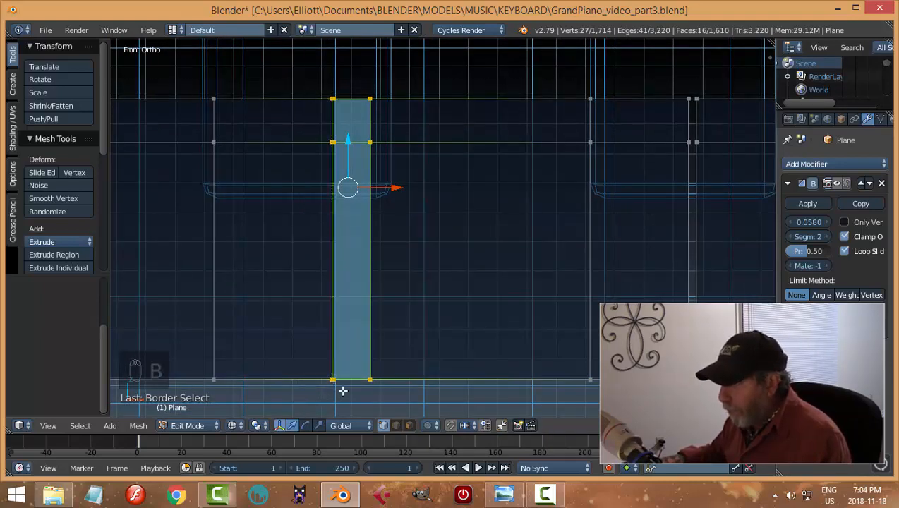
Reselect only the gap's right-hand strip of vertices and move it along positive X, aligning its outer edge with the black key's side.
key(a)
key(b)
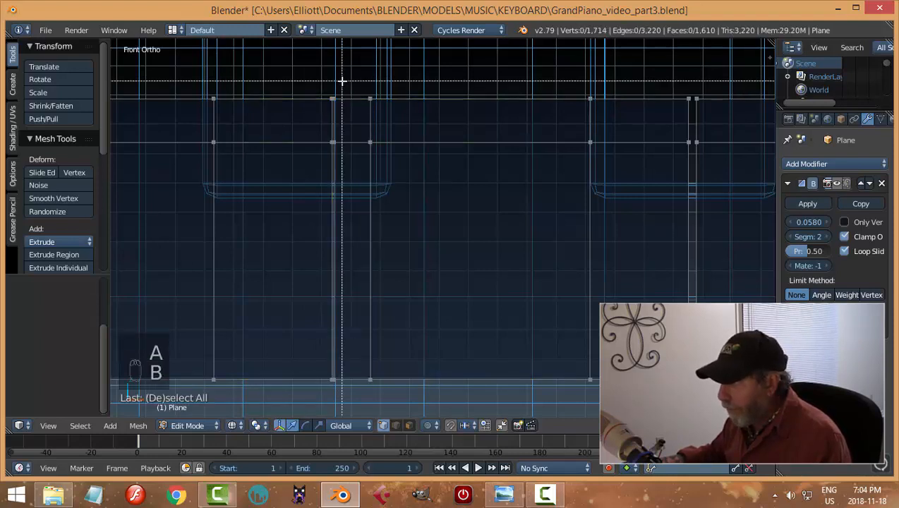
drag(396, 397, 334, 46)
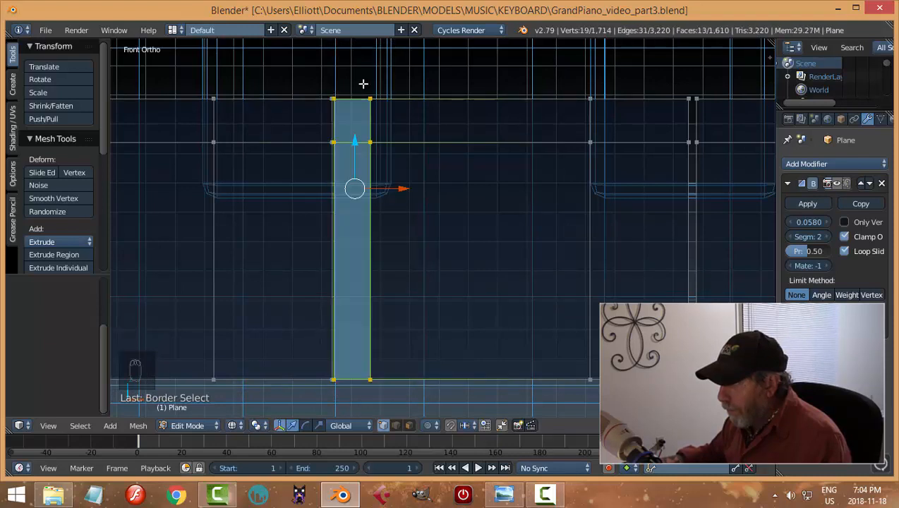
drag(408, 196, 469, 213)
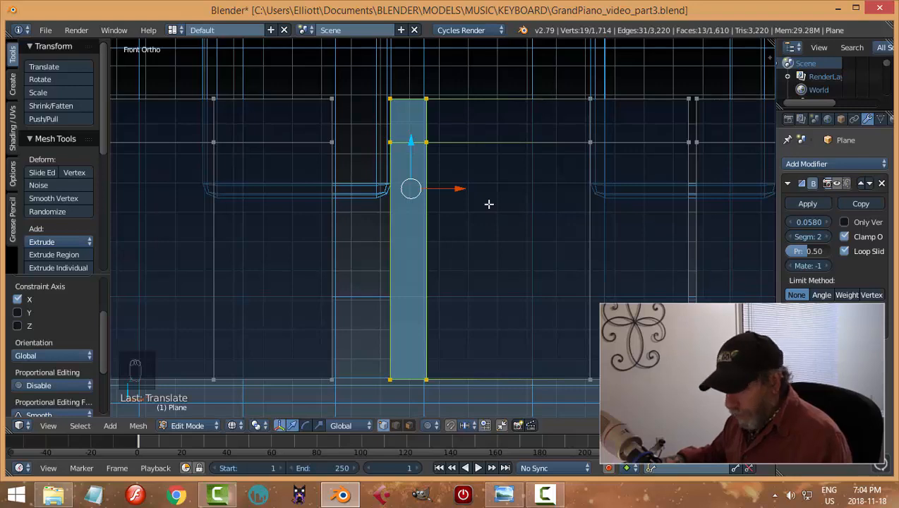
key(KP_7)
scroll(488, 204, down, 2)
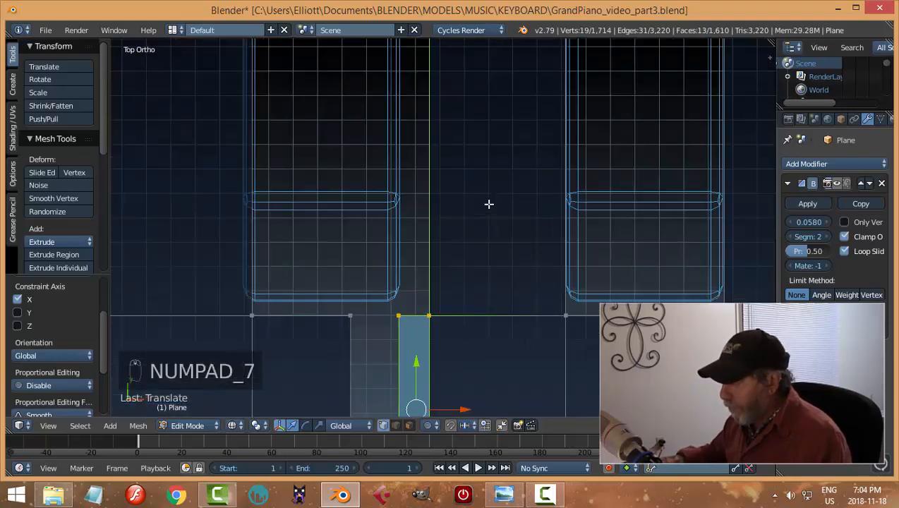
drag(475, 381, 454, 380)
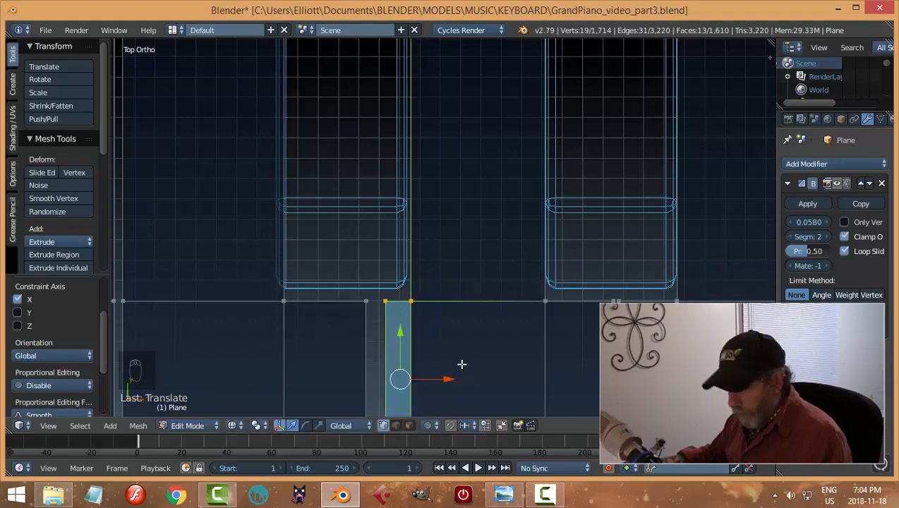
Box-select only the right edge vertices of the widened white-key gap and move them along negative X to narrow it.
key(a)
scroll(449, 325, up, 3)
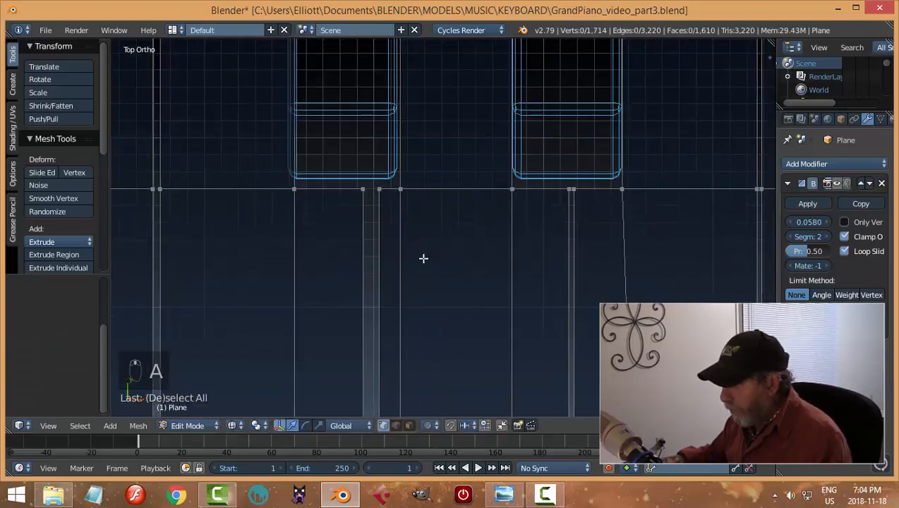
scroll(417, 242, down, 2)
shift+scroll(438, 251, down, 2)
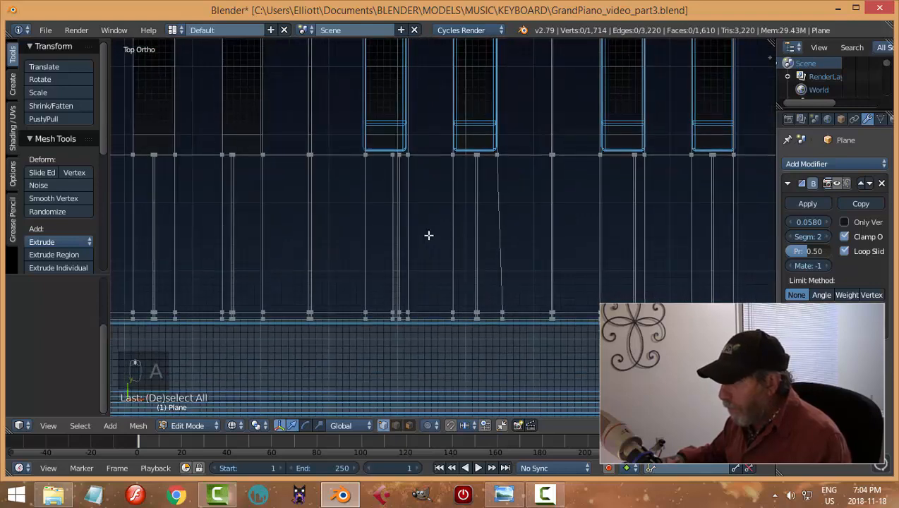
key(b)
drag(396, 142, 404, 321)
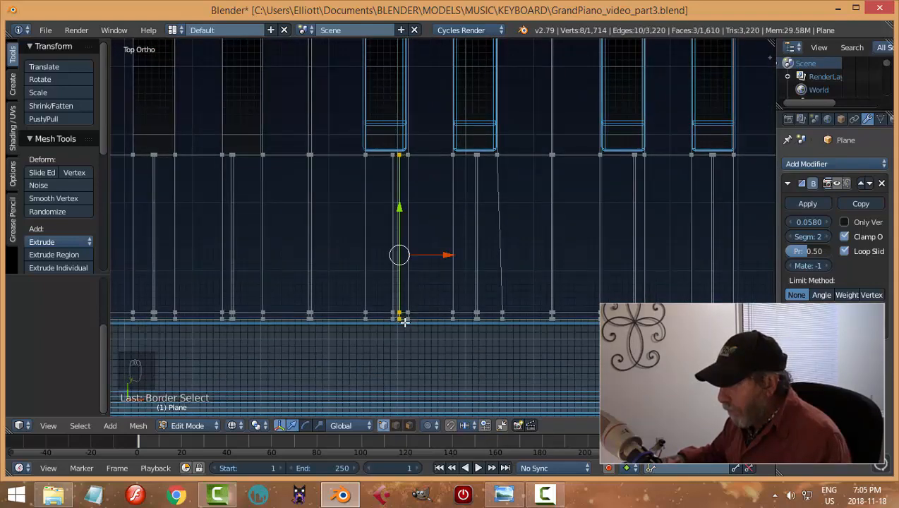
drag(439, 254, 437, 252)
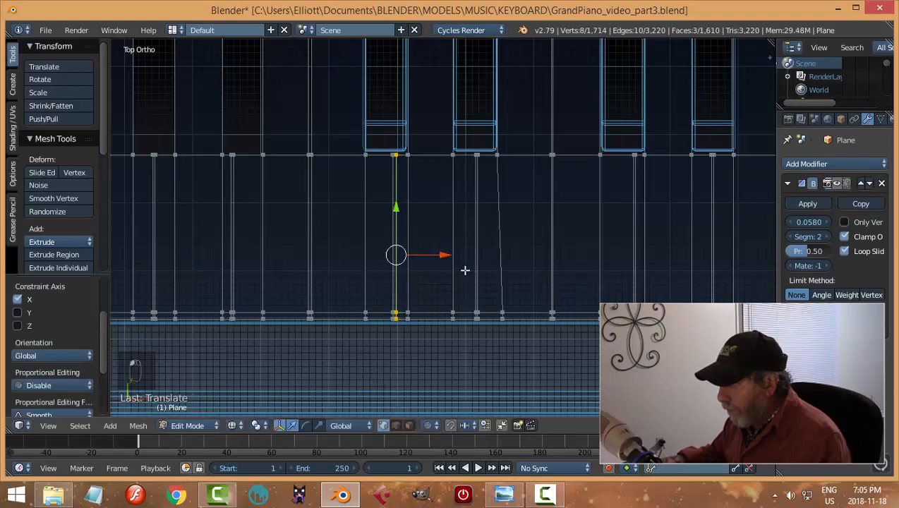
scroll(459, 293, up, 4)
drag(387, 293, 371, 295)
scroll(434, 262, down, 3)
Clear the vertex selection, return to Object Mode, and select the leftmost beveled black key.
key(a)
key(Tab)
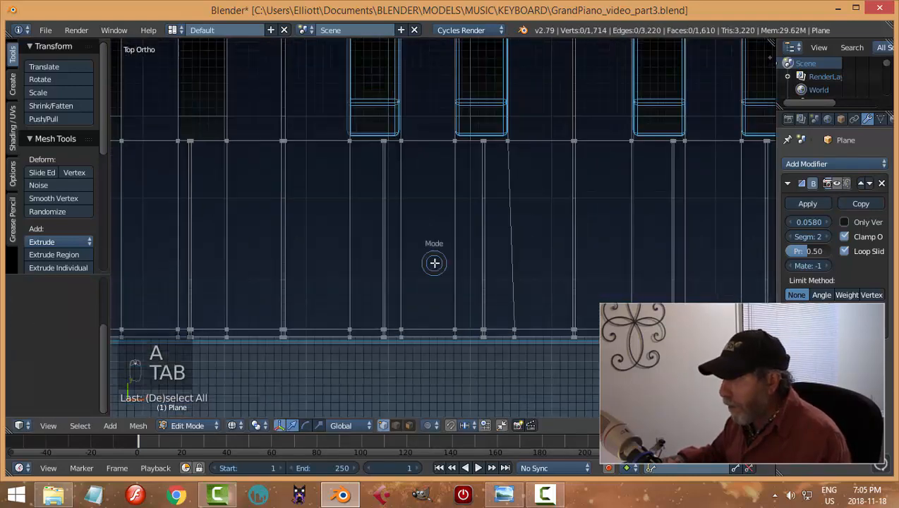
right_click(410, 175)
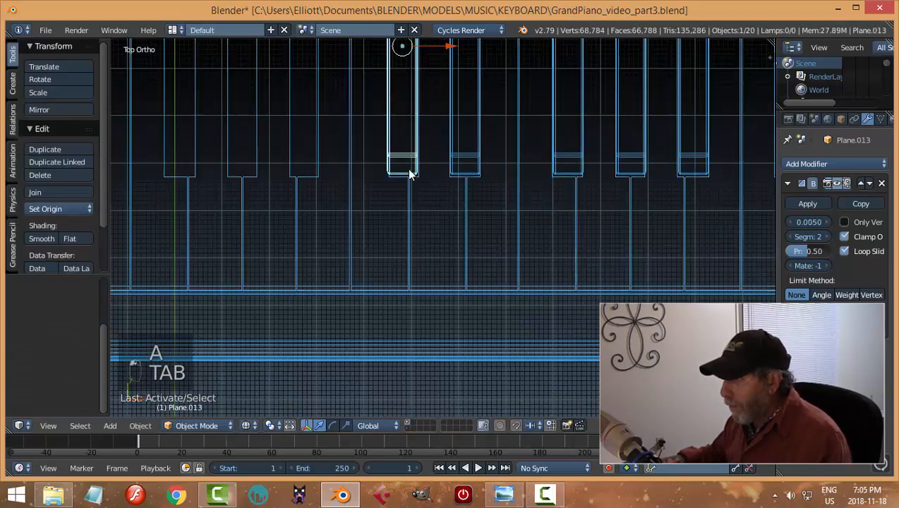
Duplicate the leftmost beveled black key three times along negative X, filling the adjacent group of three gaps.
key(shift+d)
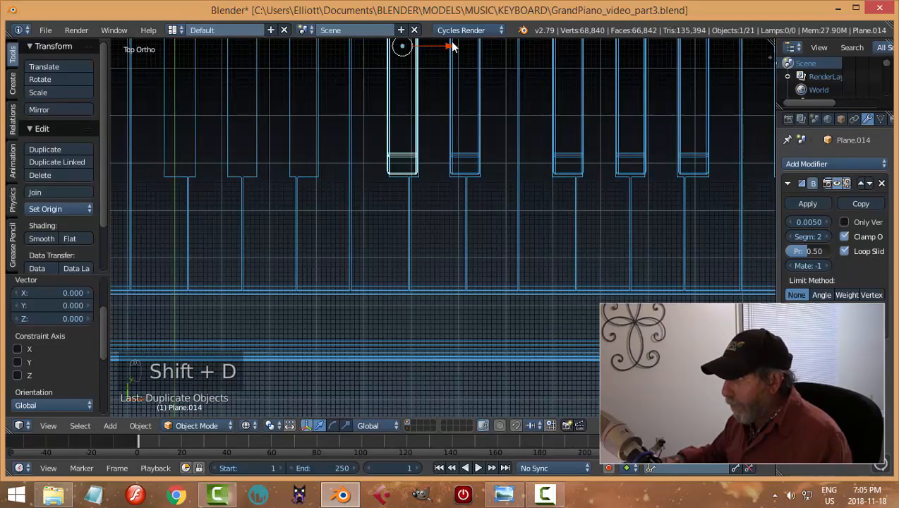
drag(452, 47, 353, 62)
scroll(345, 194, down, 2)
shift+middle_drag(387, 195, 522, 228)
key(shift+d)
click(521, 228)
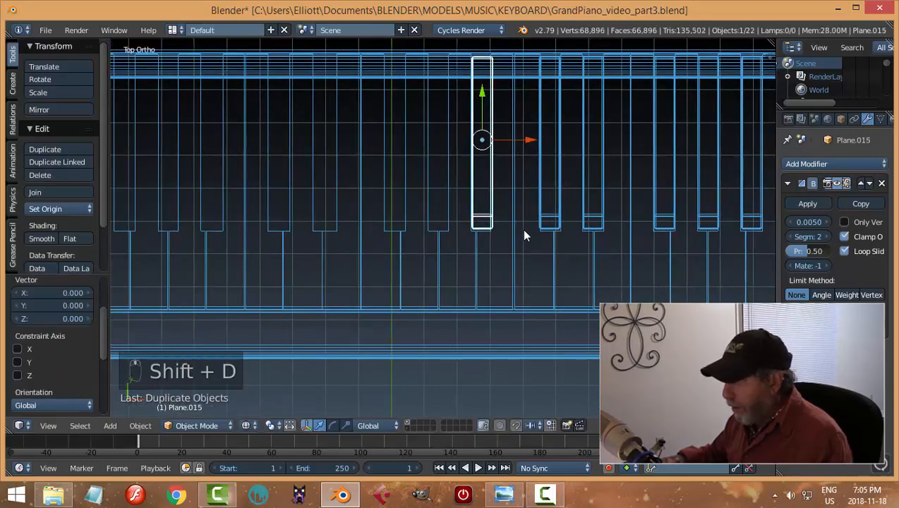
drag(532, 141, 487, 140)
key(shift+d)
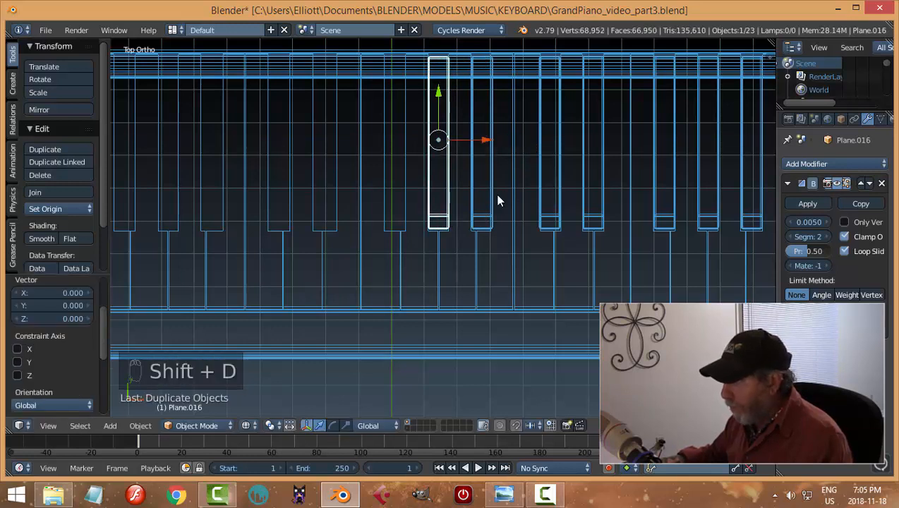
click(445, 141)
Copy the selected black key along negative X into the next pair of empty gaps.
key(shift+d)
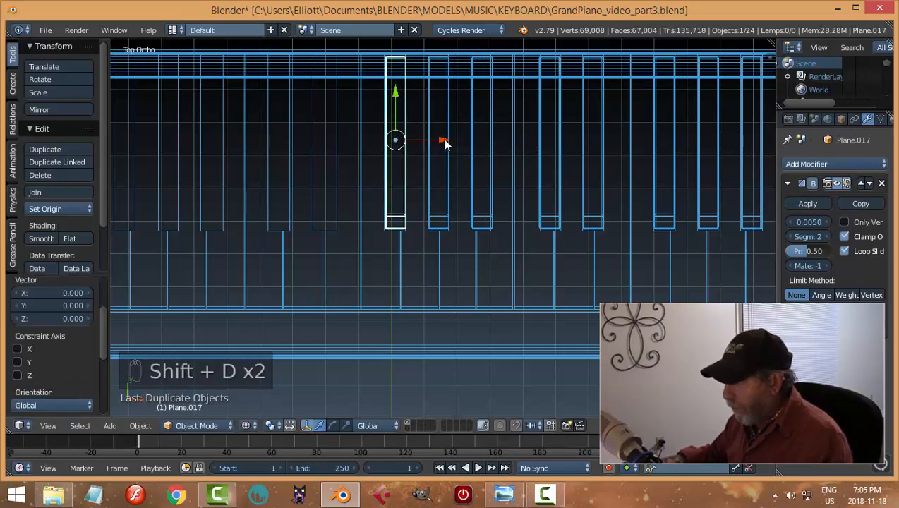
click(375, 152)
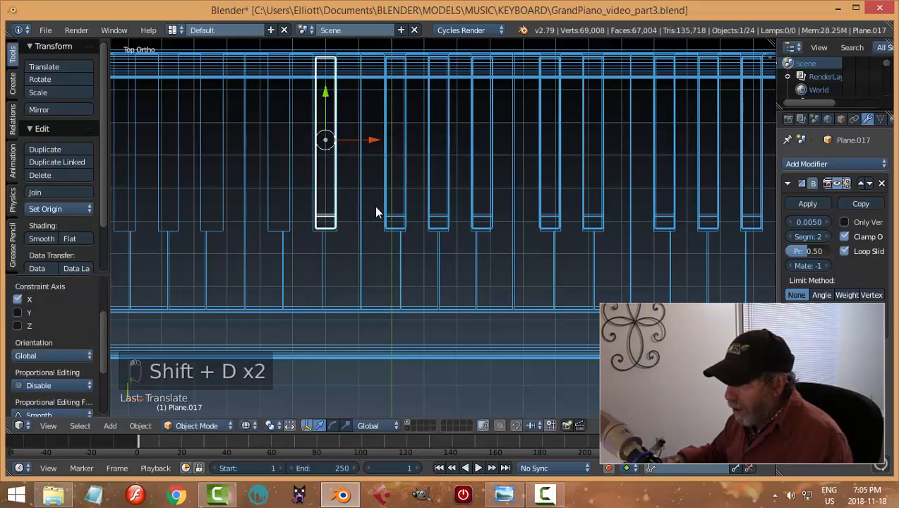
shift+middle_drag(375, 212, 403, 211)
key(shift+d)
key(x)
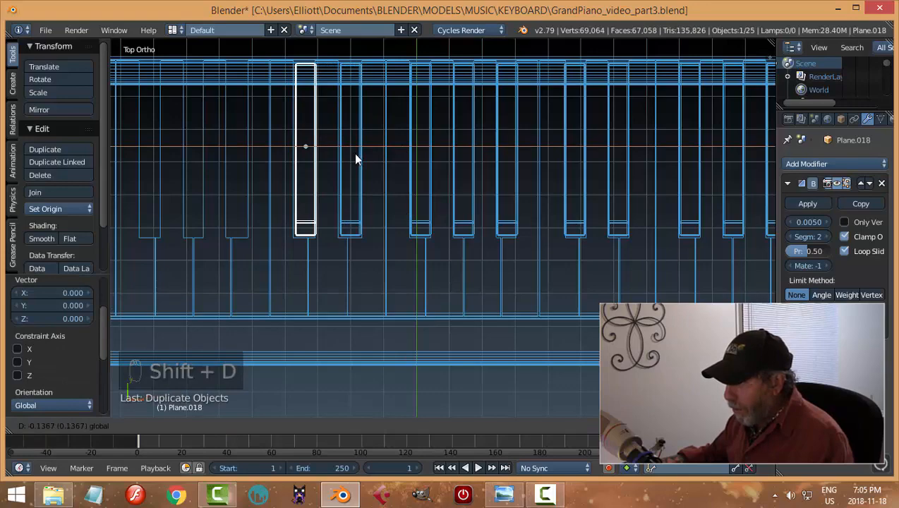
click(354, 153)
Continue toward the bass end, duplicating the black key along X into the next group of three gaps.
shift+middle_drag(353, 152, 452, 262)
key(shift+d)
key(x)
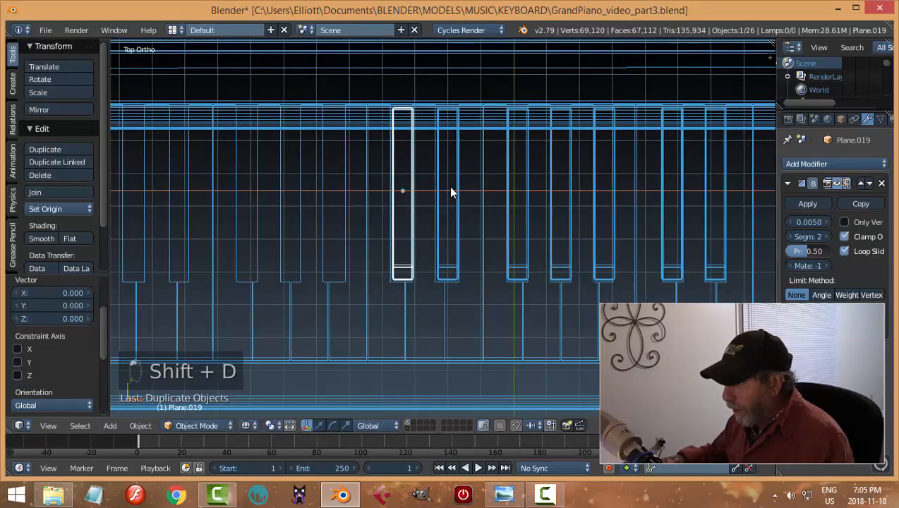
click(382, 198)
shift+middle_drag(387, 257, 455, 271)
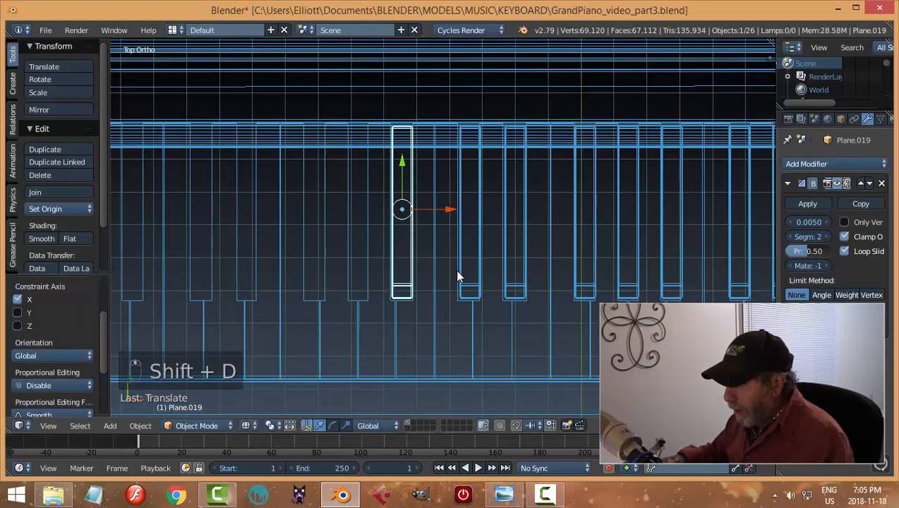
key(shift+d)
key(x)
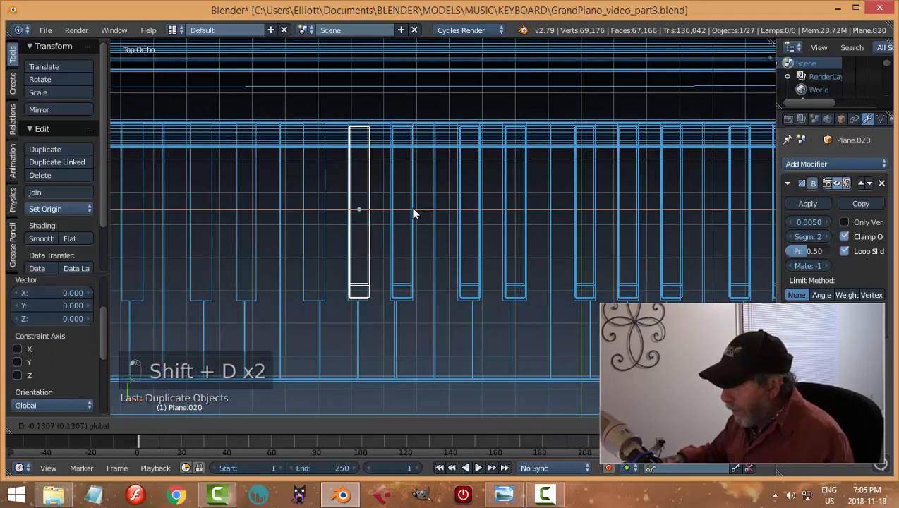
drag(413, 209, 363, 216)
key(shift+d)
right_click(434, 268)
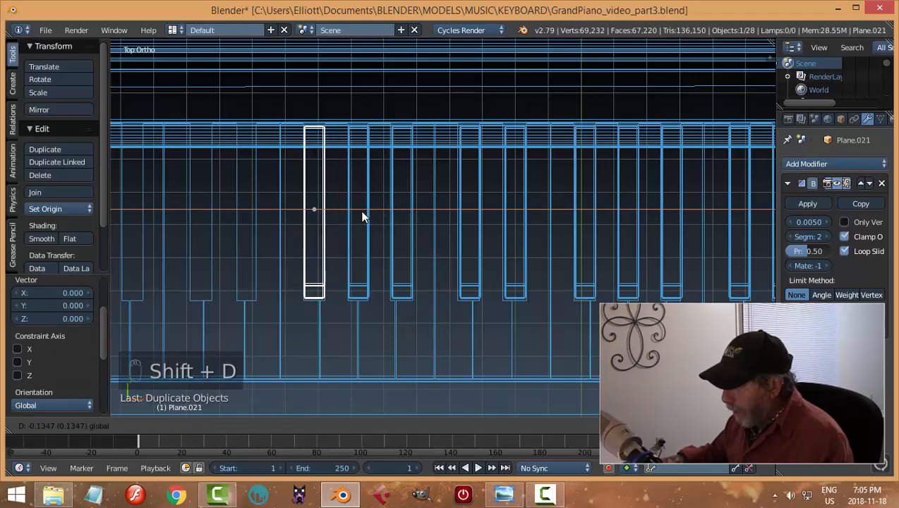
click(363, 216)
Duplicate the newest black key twice along negative X to fill the last pair of gaps near the bass end.
shift+middle_drag(361, 297, 427, 297)
key(shift+d)
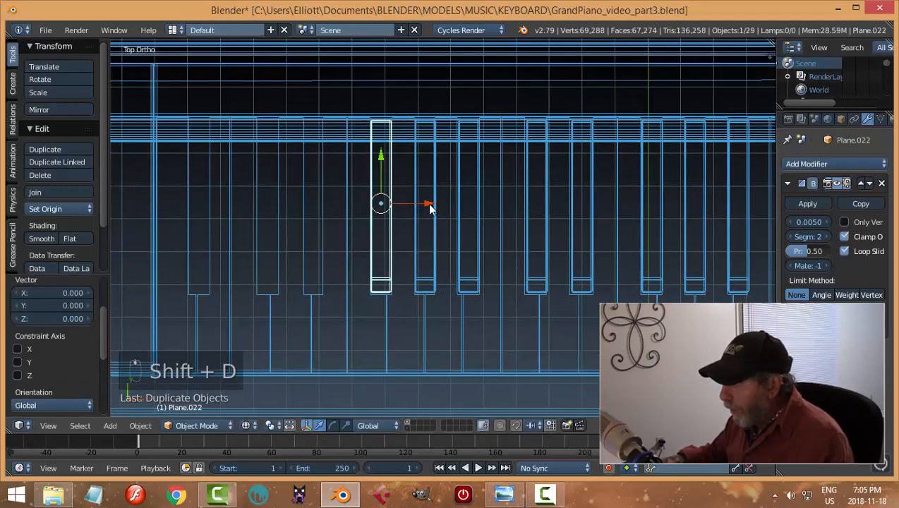
key(x)
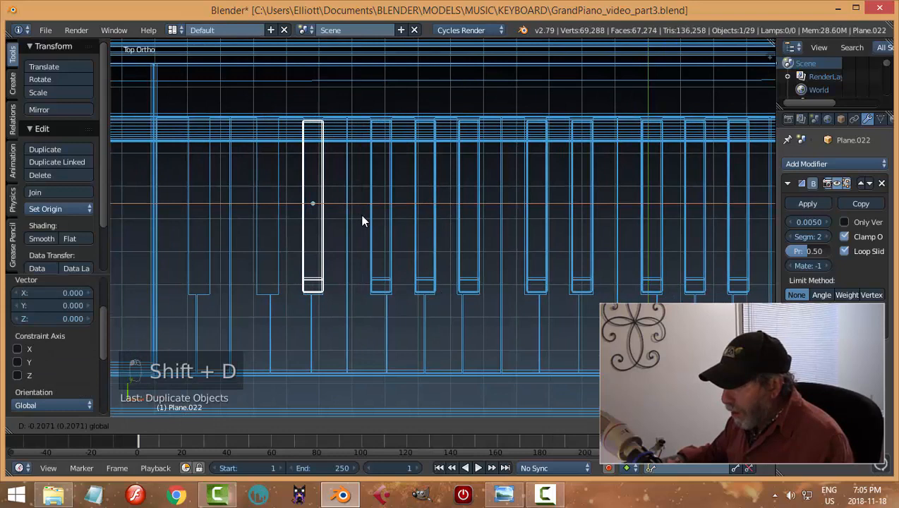
click(360, 214)
key(shift+d)
right_click(369, 258)
key(g)
key(x)
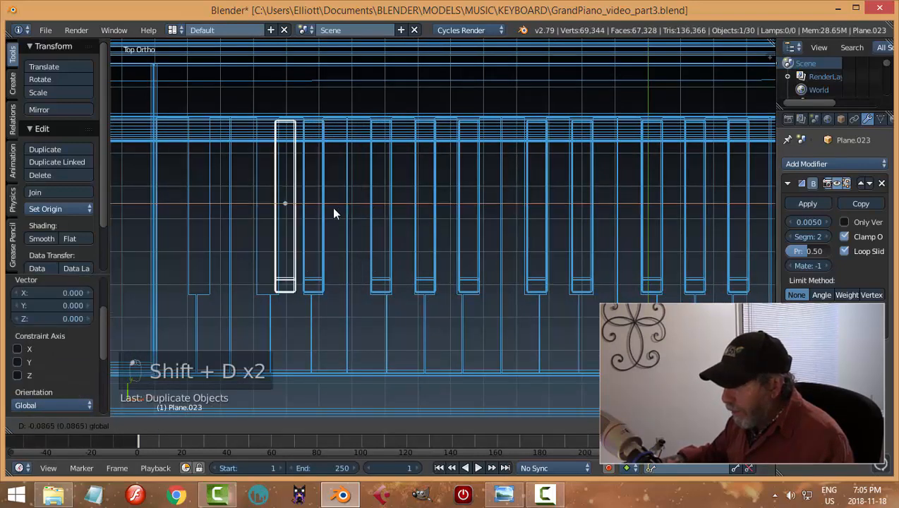
click(318, 205)
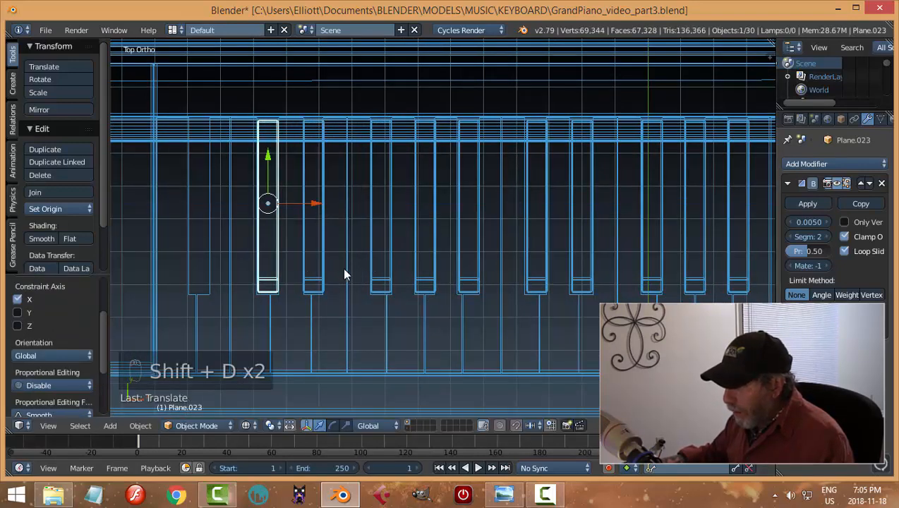
Duplicate the black key along negative X into the single remaining bass-end gap and deselect everything.
shift+middle_drag(342, 267, 420, 292)
key(shift+d)
right_click(420, 292)
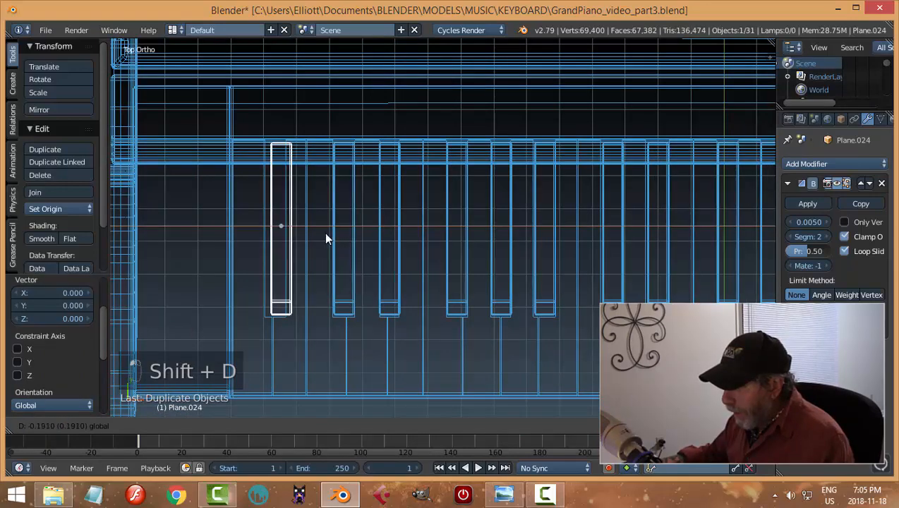
click(322, 232)
key(a)
Switch the viewport from wireframe to solid shading and view the keyboard from an angle.
scroll(489, 302, down, 4)
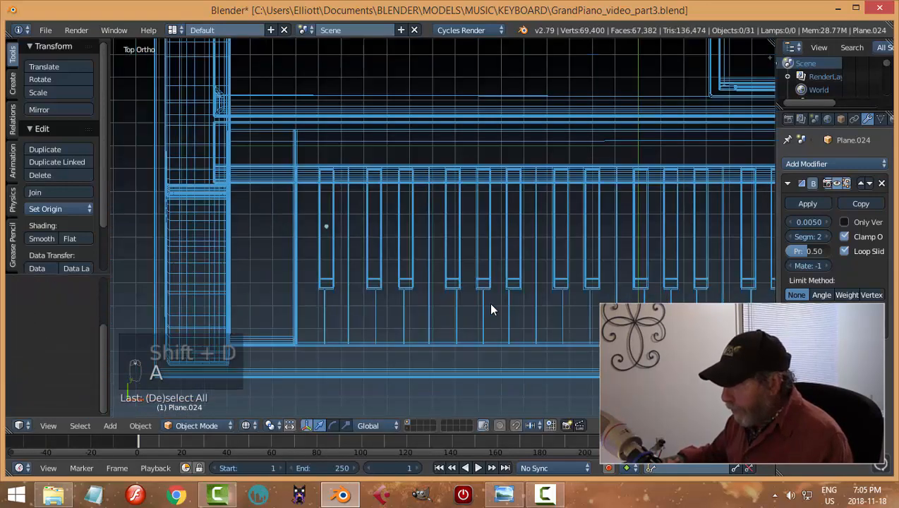
key(Tab)
click(375, 296)
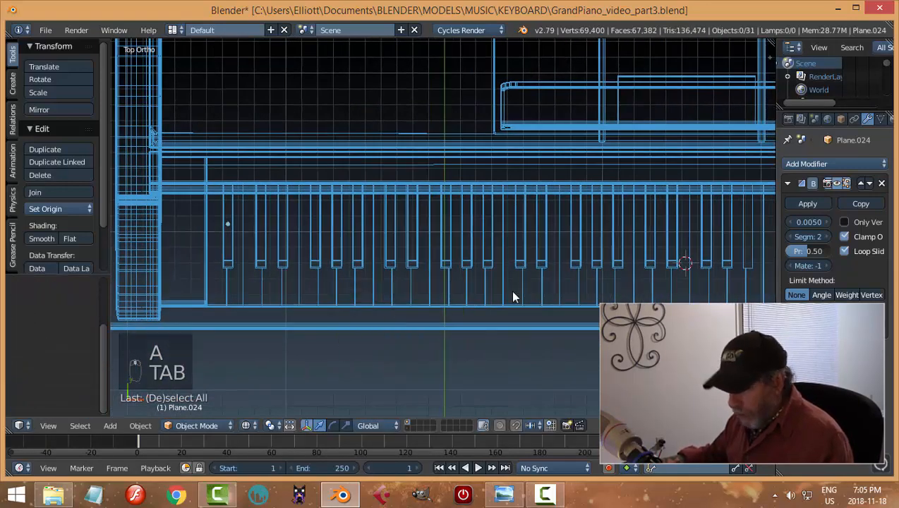
key(z)
click(504, 426)
middle_drag(568, 340, 604, 281)
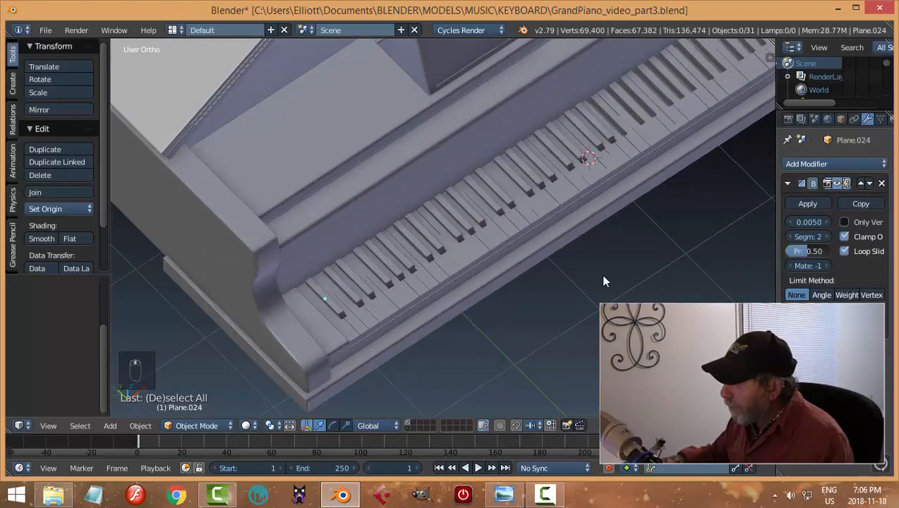
middle_drag(622, 249, 577, 259)
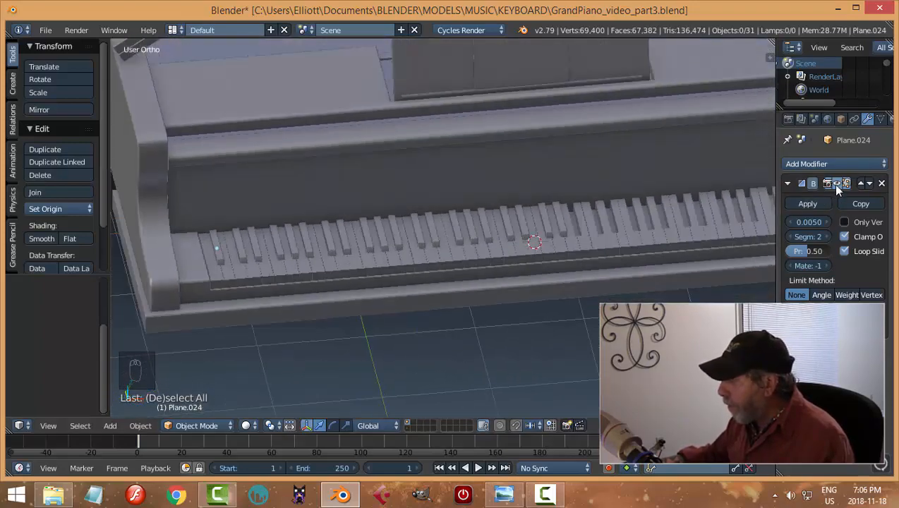
Select the white-key mesh, enable its Bevel modifier's viewport display, and clear the selection.
middle_drag(635, 275, 544, 245)
right_click(548, 235)
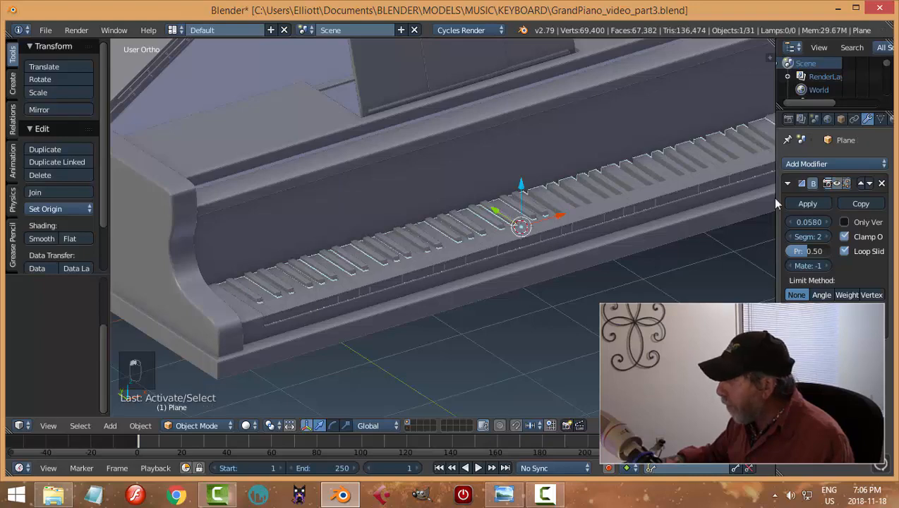
click(837, 184)
middle_drag(625, 245, 533, 266)
key(a)
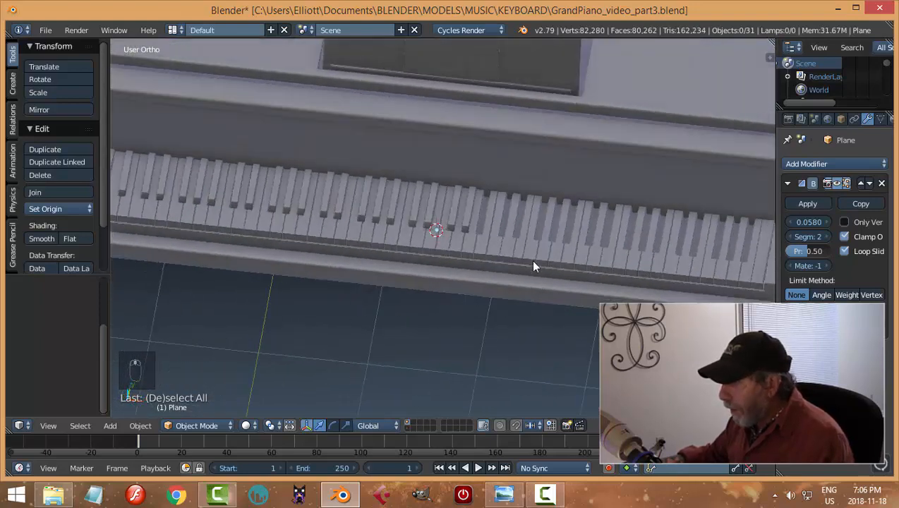
Select the rightmost beveled black key and, in top view, duplicate it along positive X into the adjacent gap.
scroll(526, 266, up, 4)
right_click(486, 219)
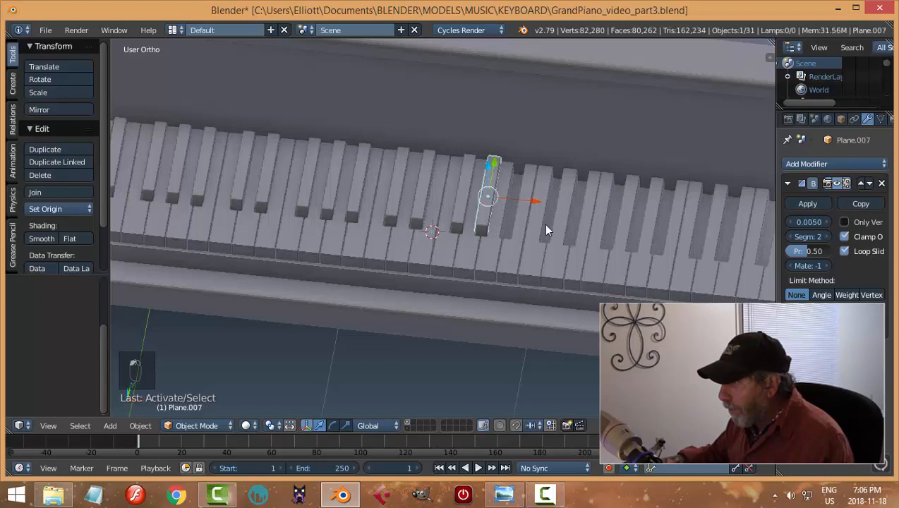
key(KP_7)
shift+middle_drag(557, 252, 507, 246)
scroll(522, 252, up, 2)
key(shift+d)
right_click(509, 248)
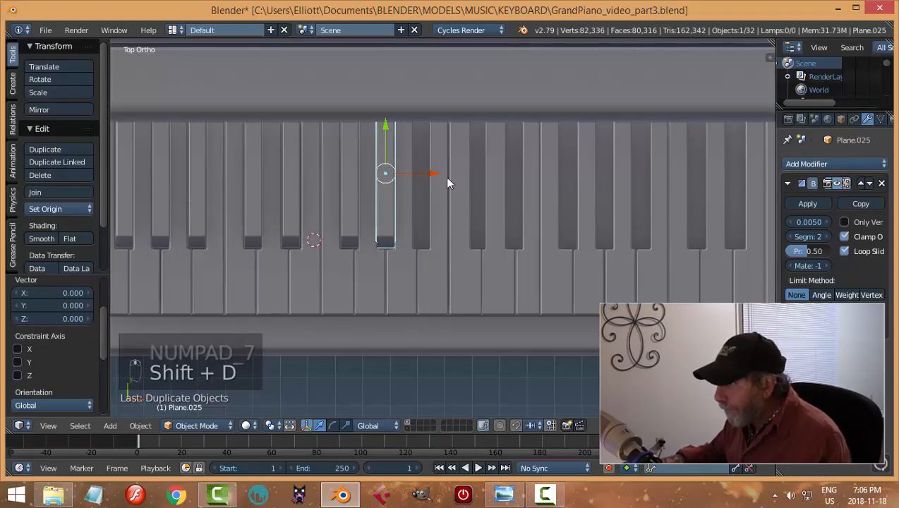
drag(438, 173, 614, 190)
Duplicate the black key twice along positive X, filling the next pair of gaps.
key(shift+d)
right_click(476, 201)
key(shift+d)
right_click(522, 185)
Duplicate the black key three times along positive X, filling the next group of three gaps.
key(shift+d)
right_click(571, 207)
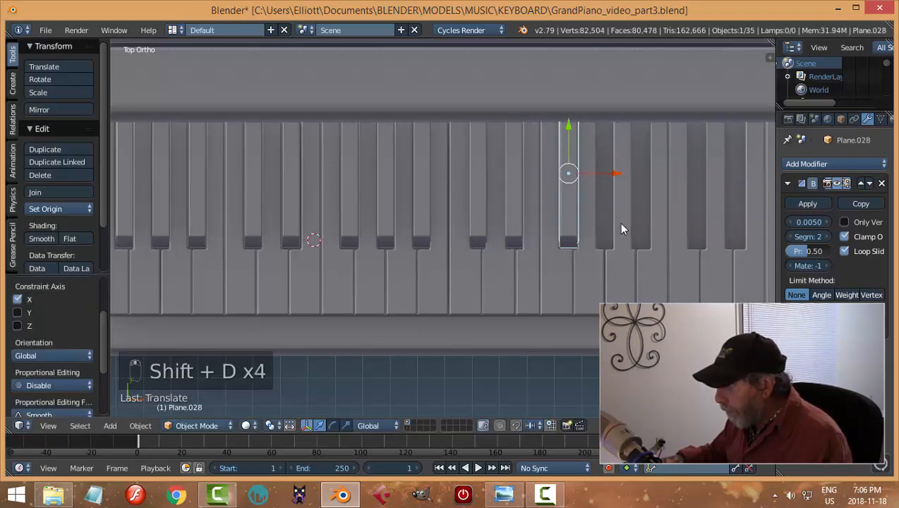
shift+middle_drag(620, 225, 505, 224)
key(shift+d)
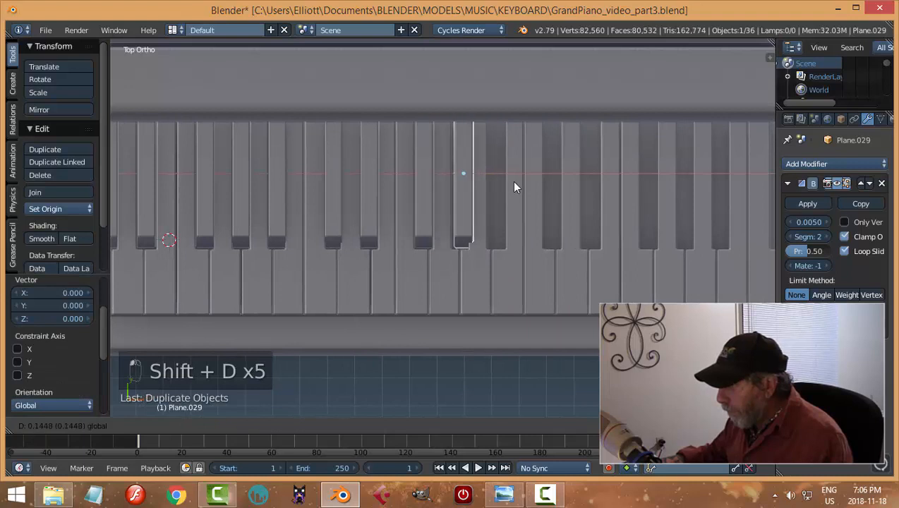
click(508, 180)
key(shift+d)
right_click(515, 176)
drag(515, 177, 550, 181)
Copy the newest black key along positive X into the following pair of empty gaps.
shift+middle_drag(633, 181, 492, 224)
key(shift+d)
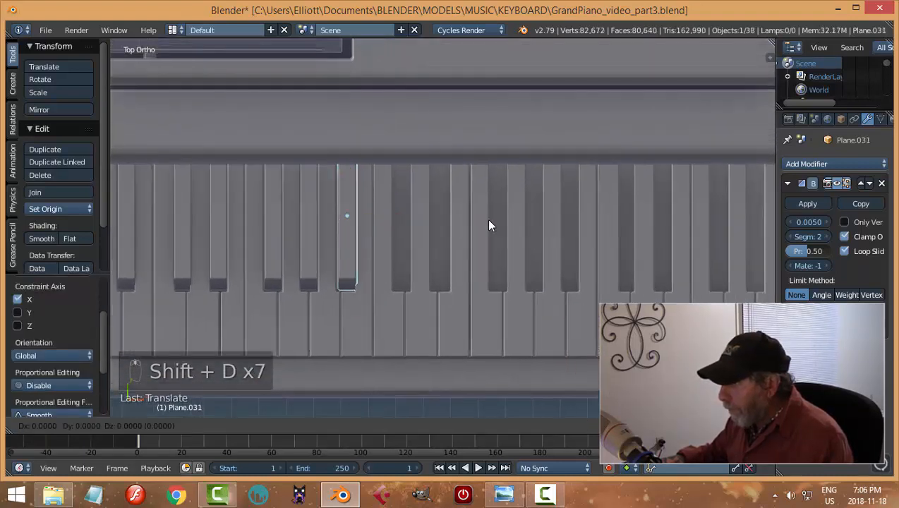
click(446, 219)
key(shift+d)
right_click(452, 219)
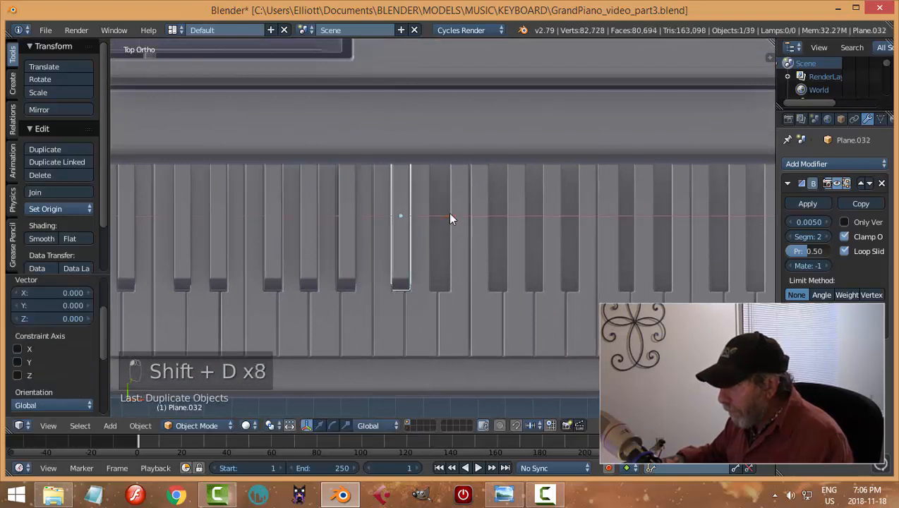
click(486, 222)
Continue toward the treble end, duplicating the black key along X into the following group of three gaps.
shift+middle_drag(470, 259, 450, 250)
key(shift+d)
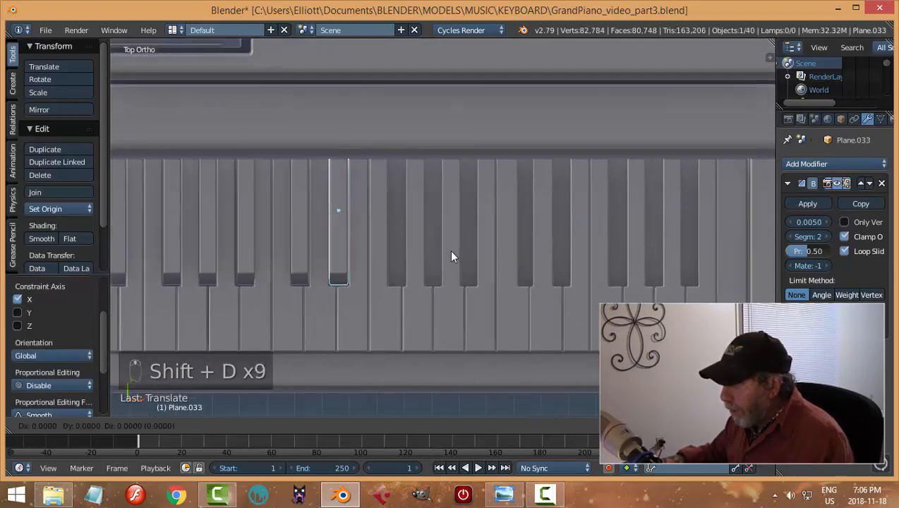
right_click(451, 250)
drag(385, 211, 482, 214)
key(shift+d)
shift+middle_drag(492, 253, 419, 262)
key(shift+d)
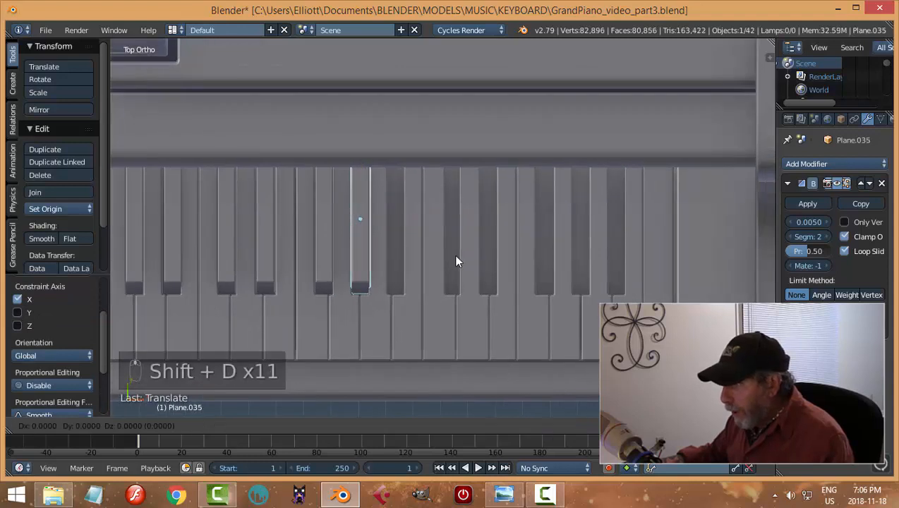
right_click(454, 256)
drag(413, 218, 501, 230)
Duplicate the black key twice along positive X to fill the last pair of gaps near the treble end.
key(shift+d)
right_click(451, 223)
shift+middle_drag(526, 278, 456, 289)
key(shift+d)
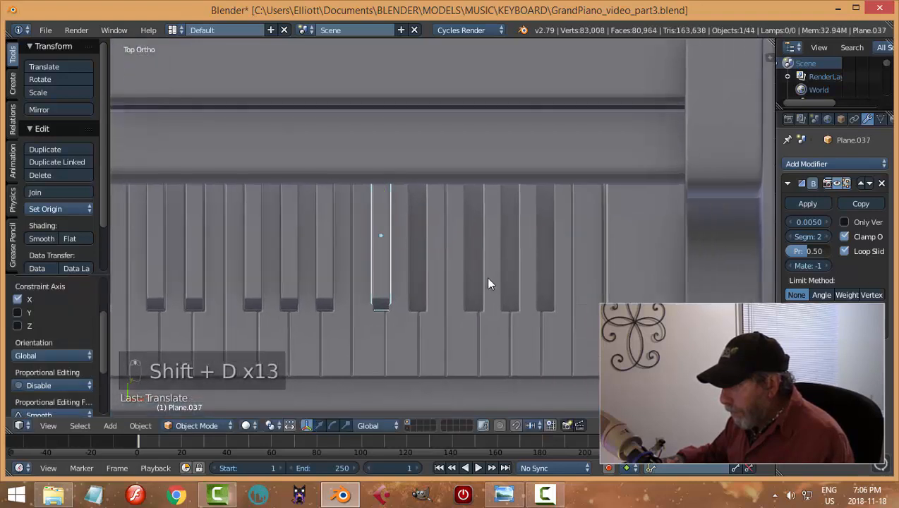
right_click(486, 277)
drag(434, 235, 515, 250)
Duplicate the black key along positive X into the final three treble-end gaps, then deselect everything.
key(shift+d)
right_click(458, 239)
shift+middle_drag(567, 262, 491, 281)
key(shift+d)
right_click(452, 257)
drag(450, 254, 486, 260)
key(shift+d)
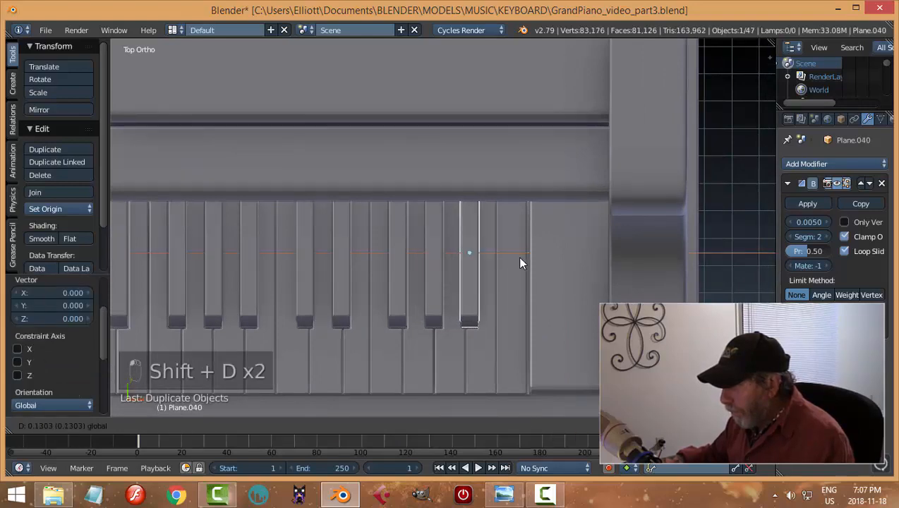
click(517, 255)
key(a)
Save the piano file and view the whole model through the camera.
middle_drag(504, 314, 422, 233)
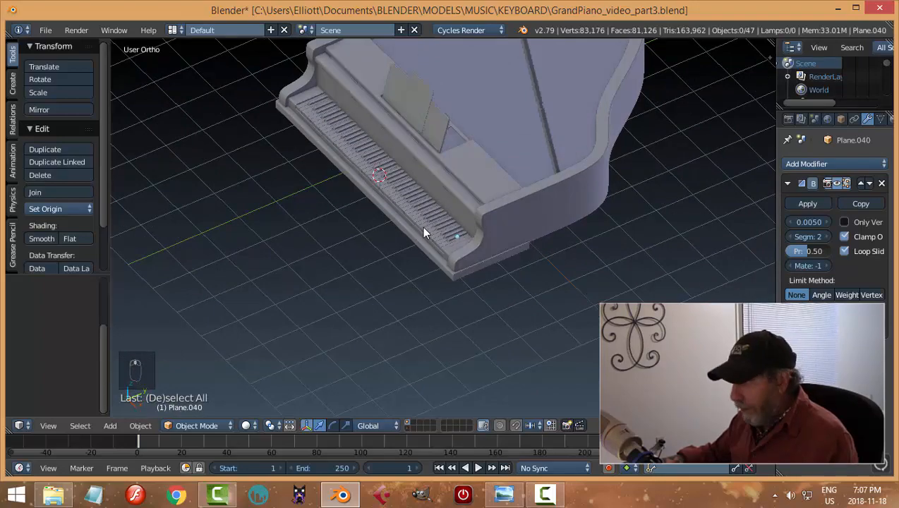
key(ctrl+s)
middle_drag(474, 186, 445, 283)
scroll(502, 251, up, 2)
scroll(501, 254, down, 1)
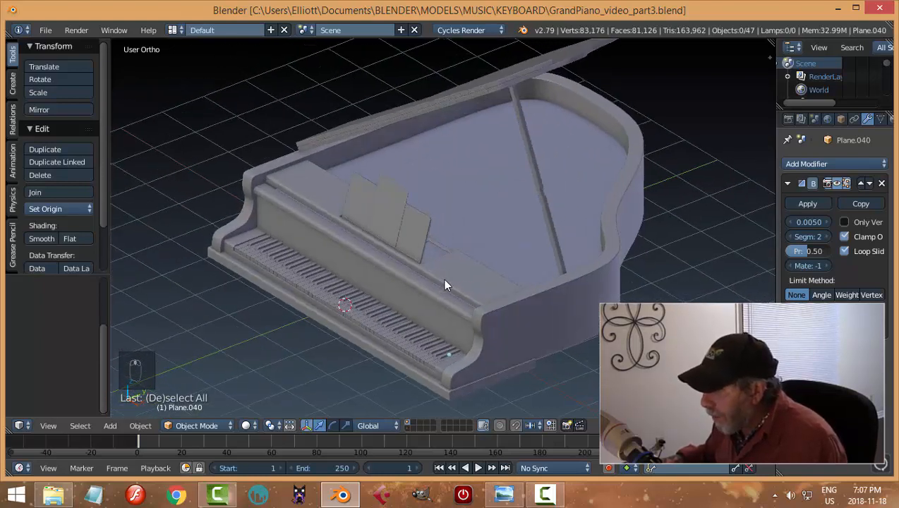
key(KP_0)
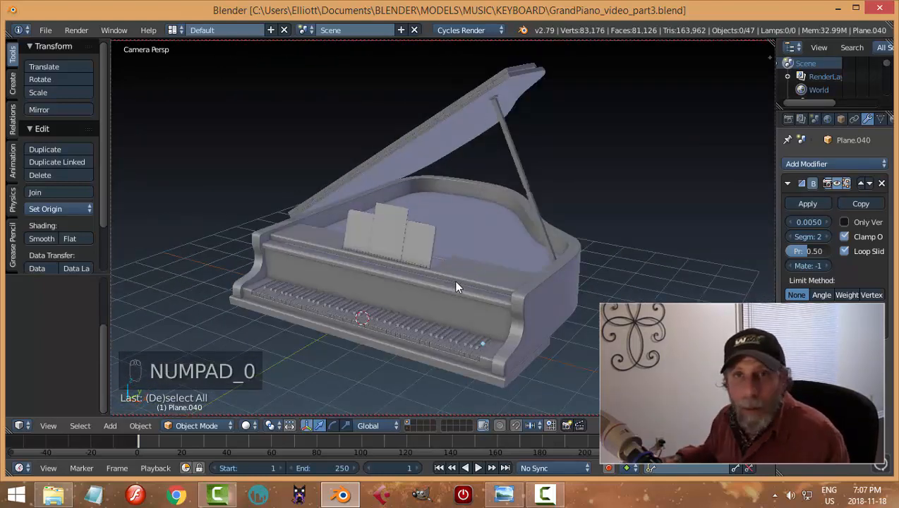